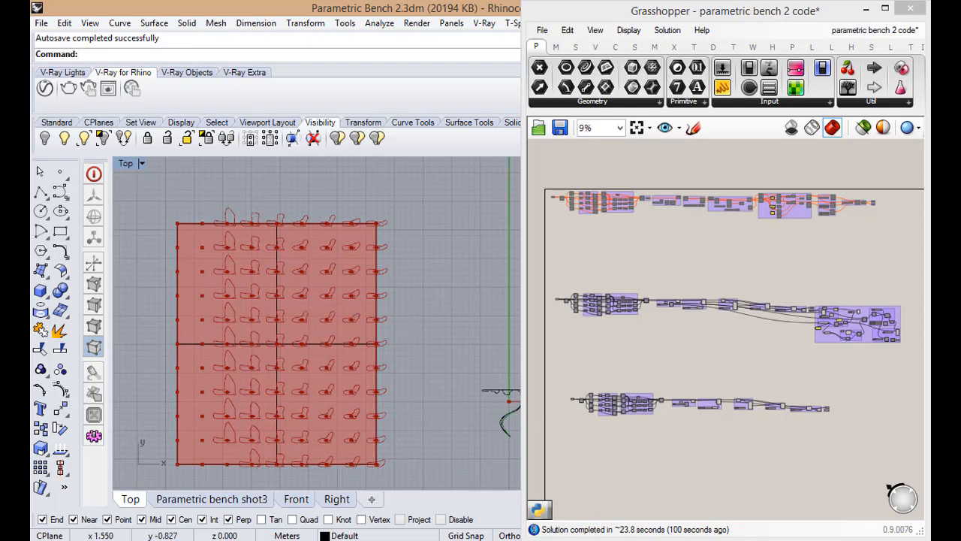
Switch to Windows Photo Viewer and look through the reference photos of sliced chairs and benches
key(alt+Tab)
click(454, 529)
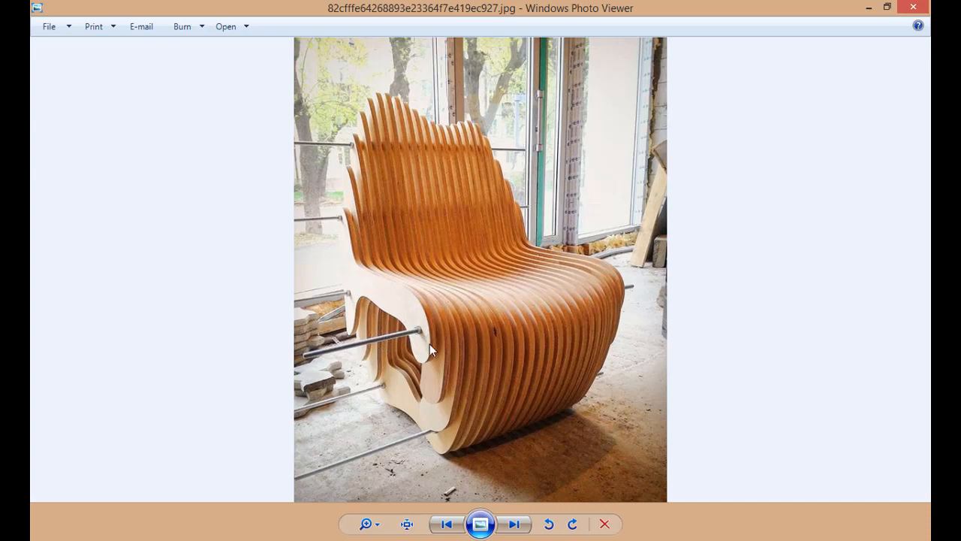
click(514, 523)
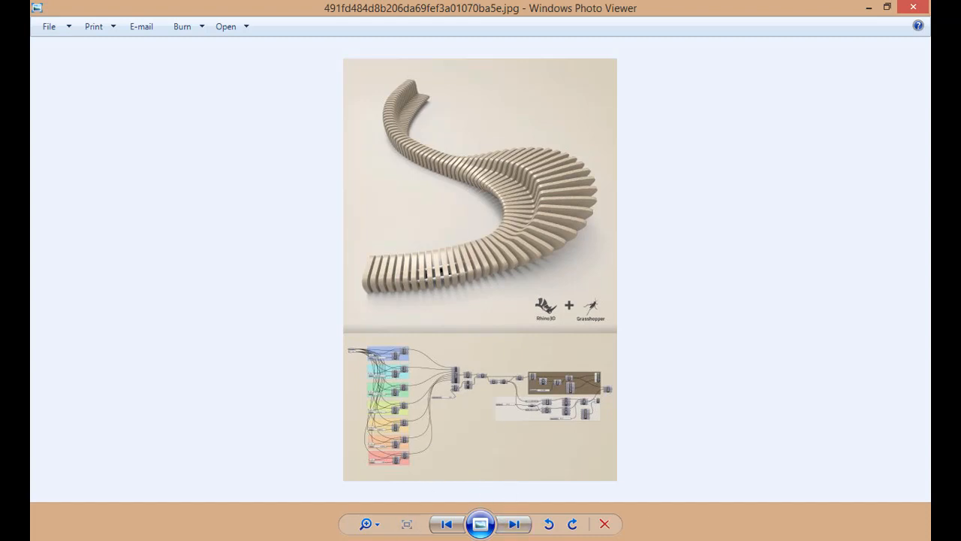
Switch back to Rhino and examine the surface with section profiles, the guide curves and the sliced bench in the Top view
mouse_move(301, 539)
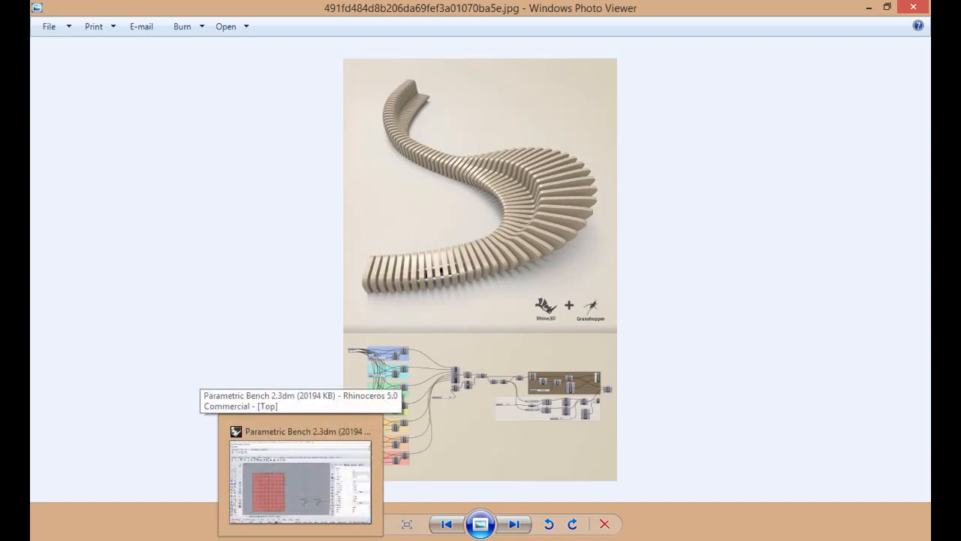
click(301, 484)
click(372, 353)
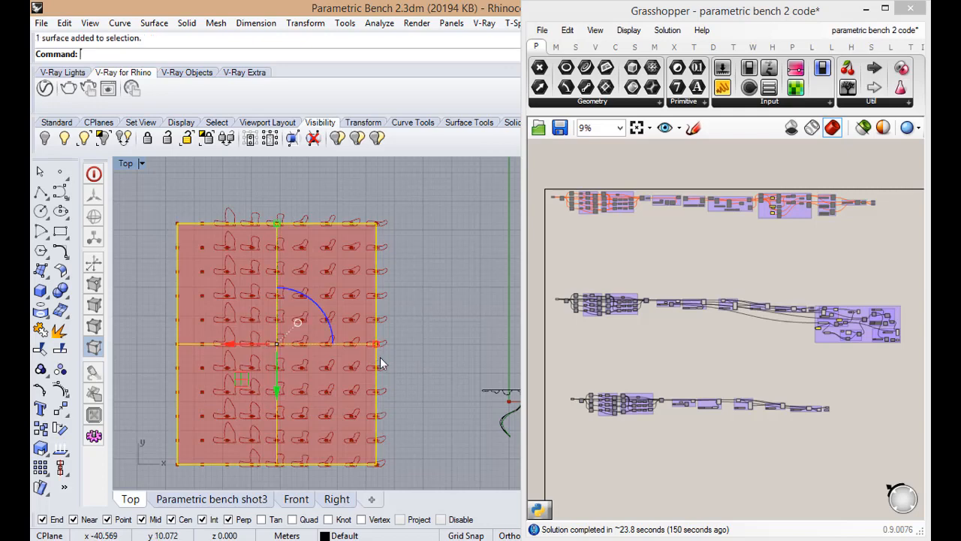
scroll(377, 354, down, 3)
scroll(474, 405, up, 14)
scroll(227, 328, down, 6)
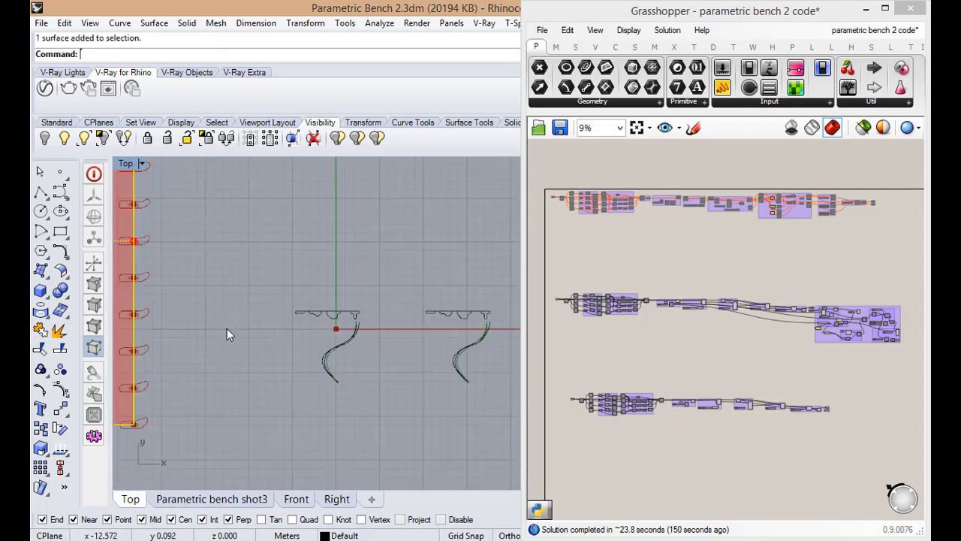
scroll(323, 365, down, 6)
scroll(450, 403, up, 6)
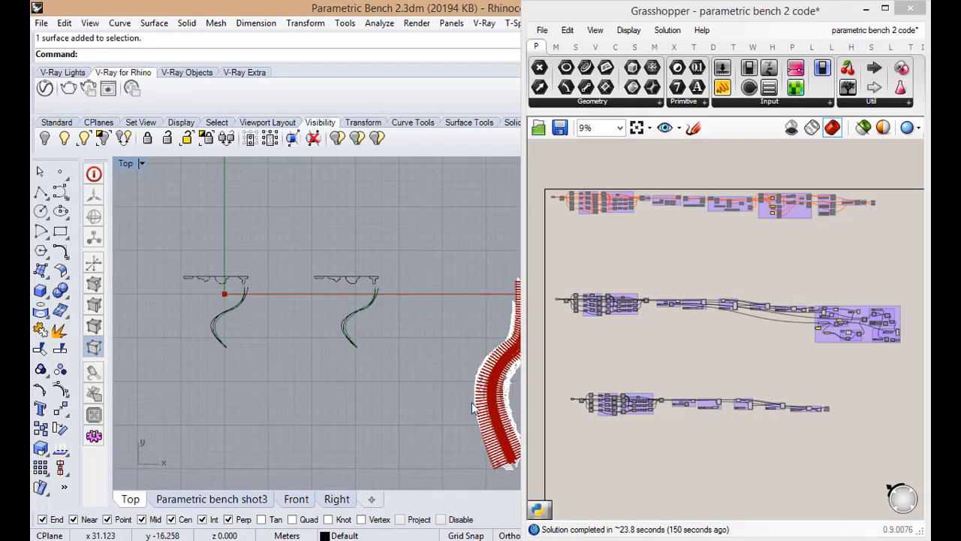
scroll(470, 399, down, 4)
scroll(507, 431, up, 6)
scroll(421, 330, down, 2)
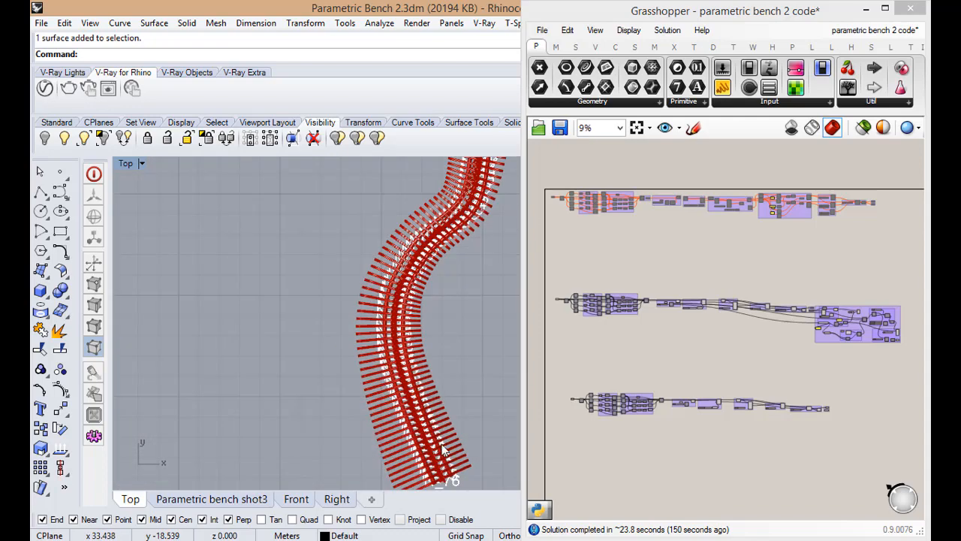
scroll(421, 331, down, 5)
scroll(336, 307, up, 4)
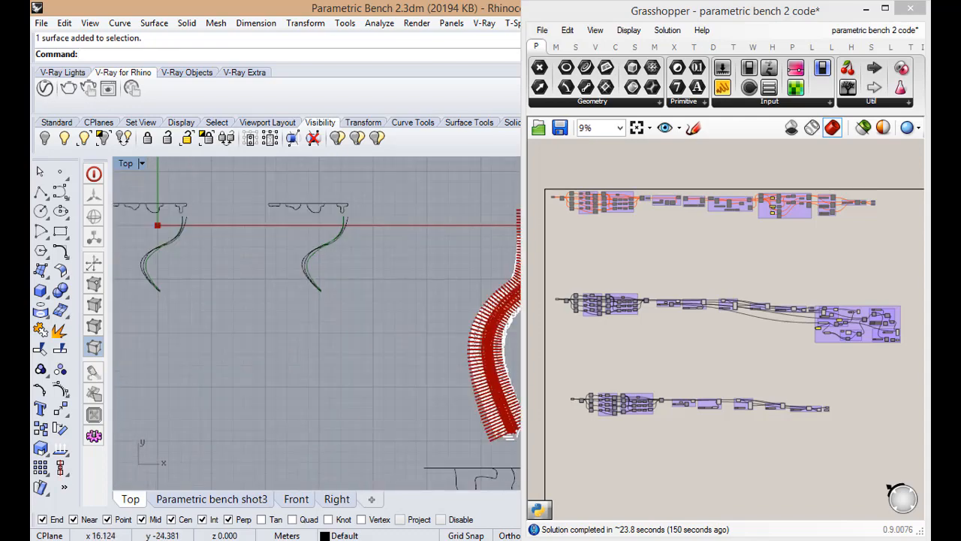
Switch to Windows Photo Viewer and look through the remaining reference images of sliced furniture
click(589, 539)
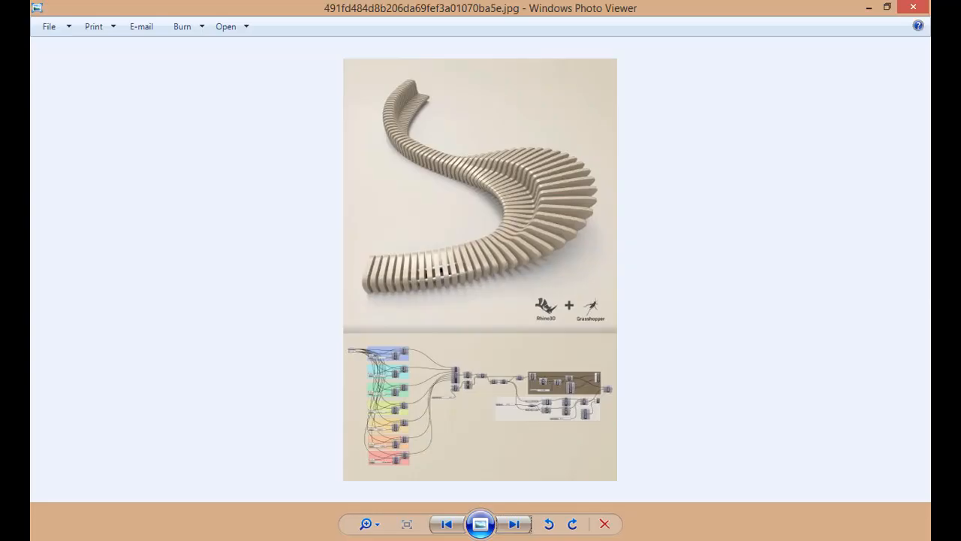
click(518, 525)
click(518, 524)
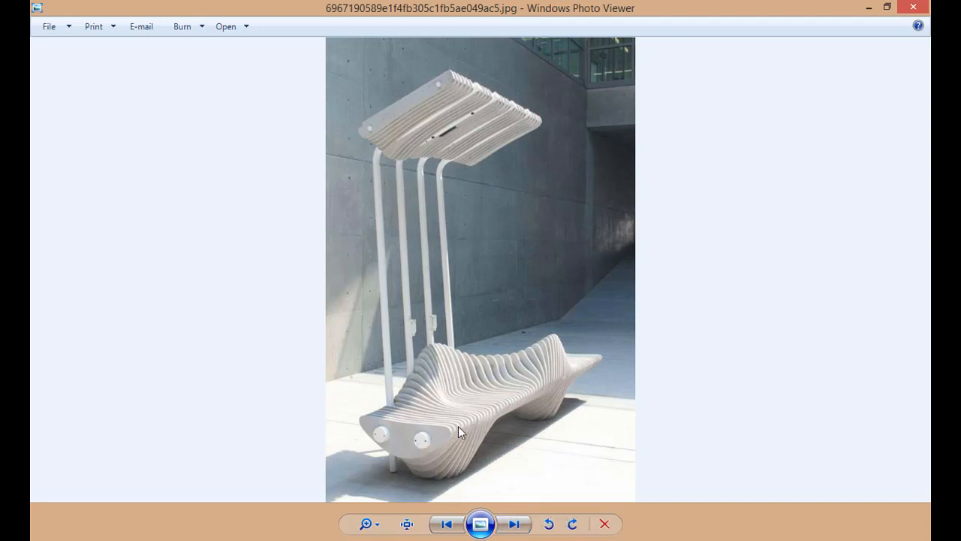
click(510, 531)
click(510, 531)
click(510, 530)
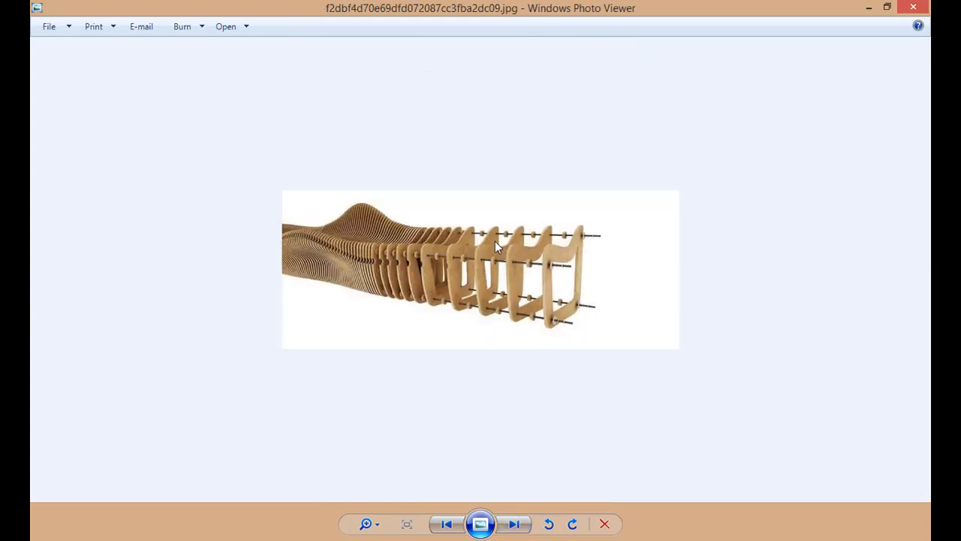
click(514, 529)
click(514, 529)
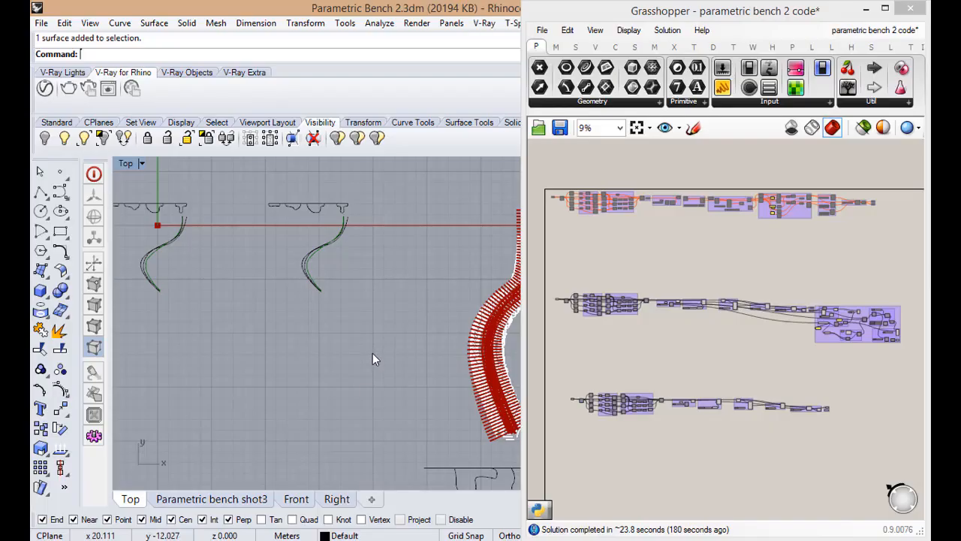
Return to Rhino and Grasshopper and examine the large group at the end of the middle component chain
scroll(373, 353, down, 14)
scroll(214, 301, up, 6)
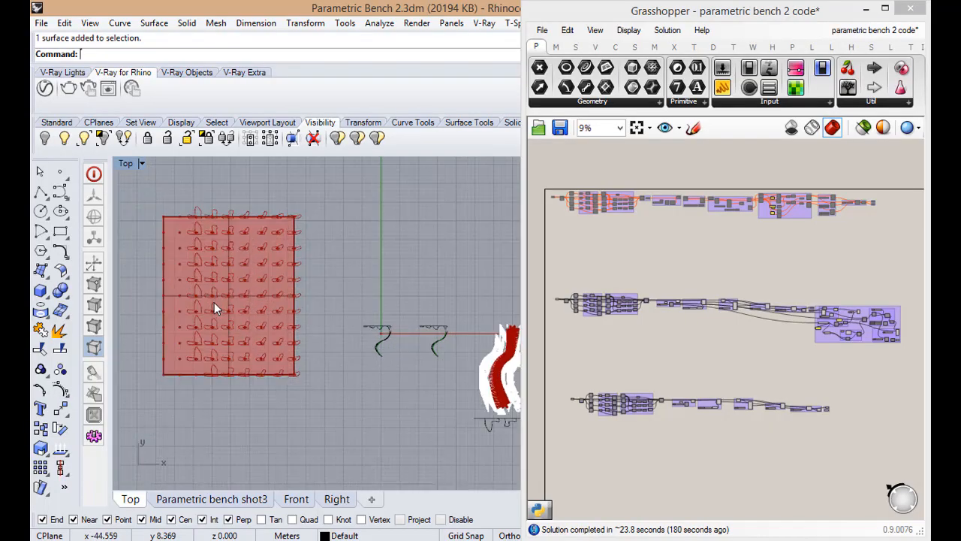
click(663, 350)
scroll(796, 331, up, 6)
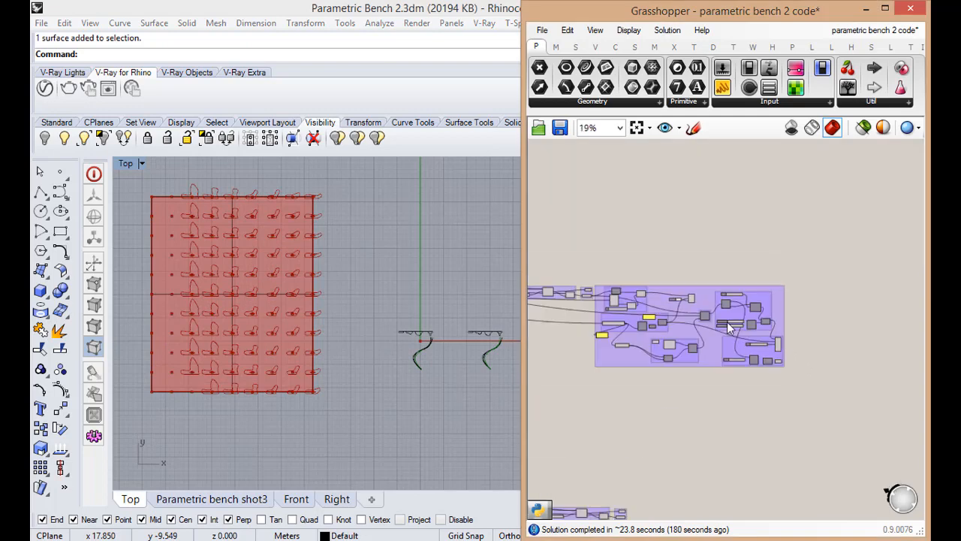
scroll(649, 297, down, 2)
drag(861, 461, 877, 425)
click(719, 262)
scroll(729, 299, up, 2)
scroll(658, 281, down, 3)
scroll(597, 277, up, 2)
scroll(868, 319, down, 3)
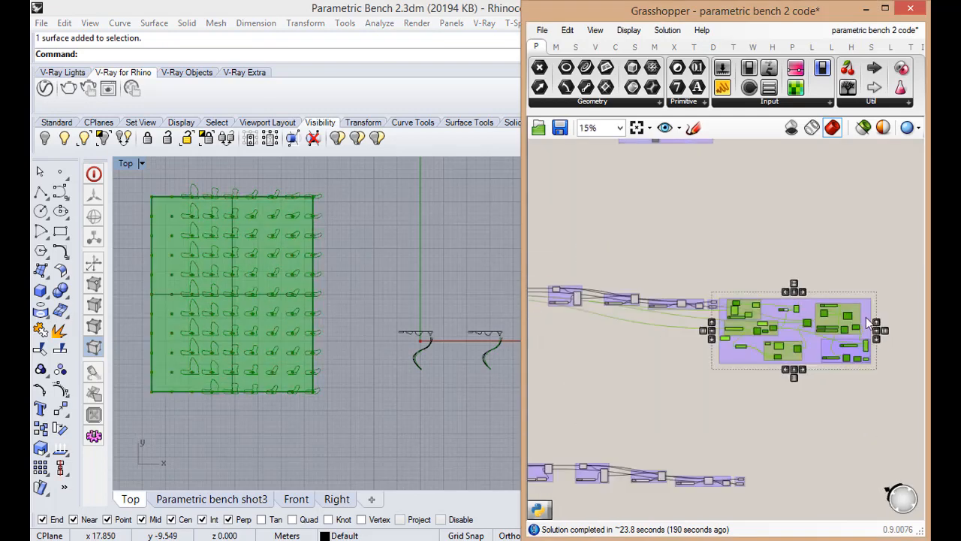
Examine the end of the lowest component chain, with its Radius slider and the Pipes and Bench outputs
scroll(833, 330, down, 2)
scroll(721, 418, up, 6)
click(729, 412)
scroll(727, 411, up, 3)
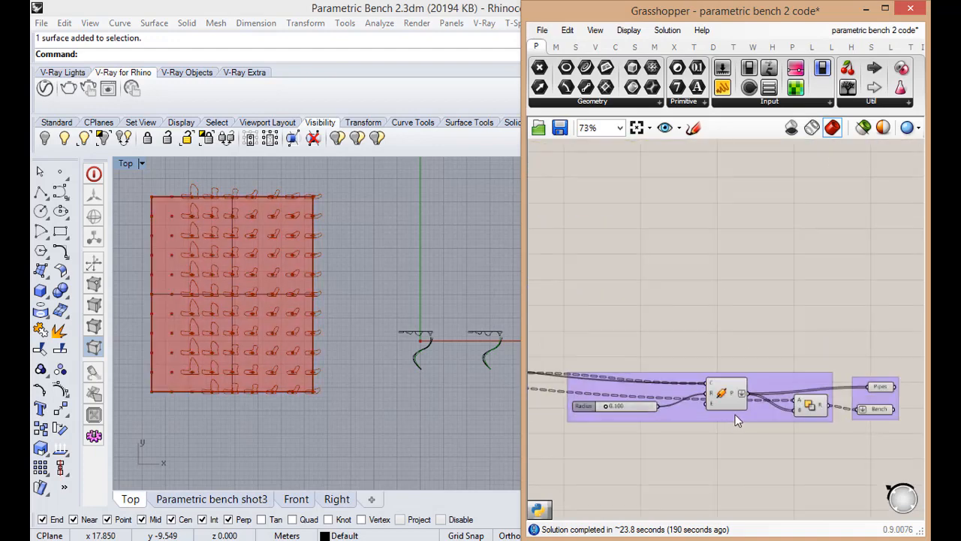
click(737, 421)
scroll(779, 423, down, 2)
scroll(778, 428, up, 2)
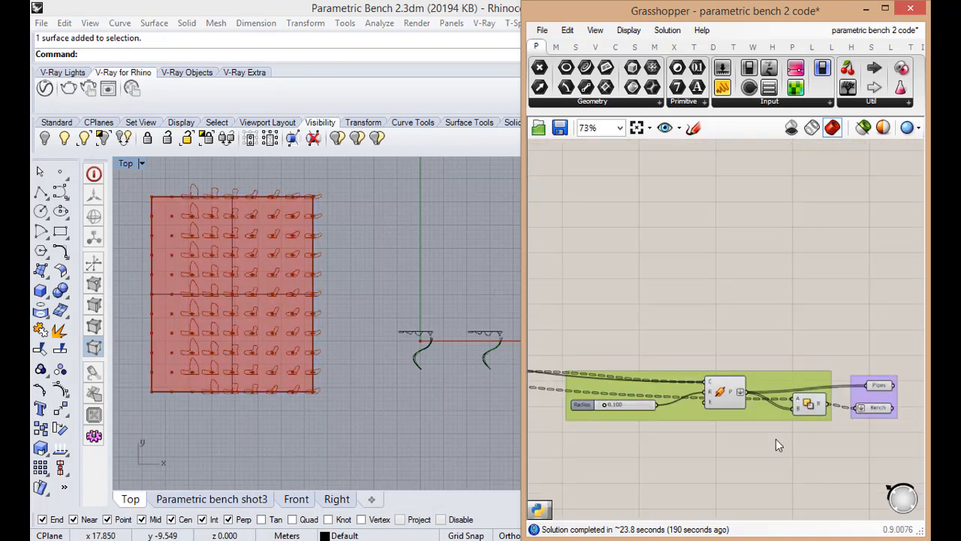
click(776, 440)
scroll(778, 420, down, 6)
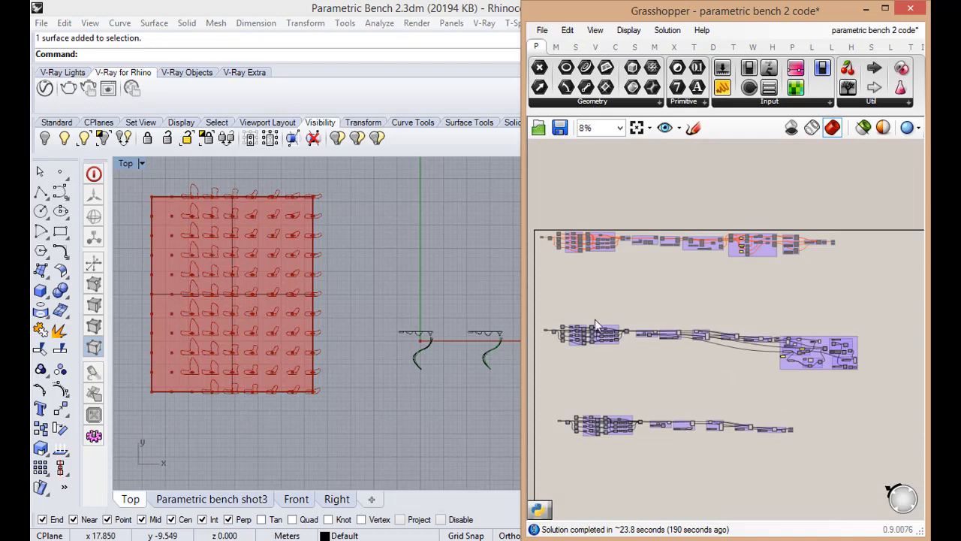
Disable all components of the middle chain in the Grasshopper definition
drag(531, 297, 852, 386)
middle_click(850, 385)
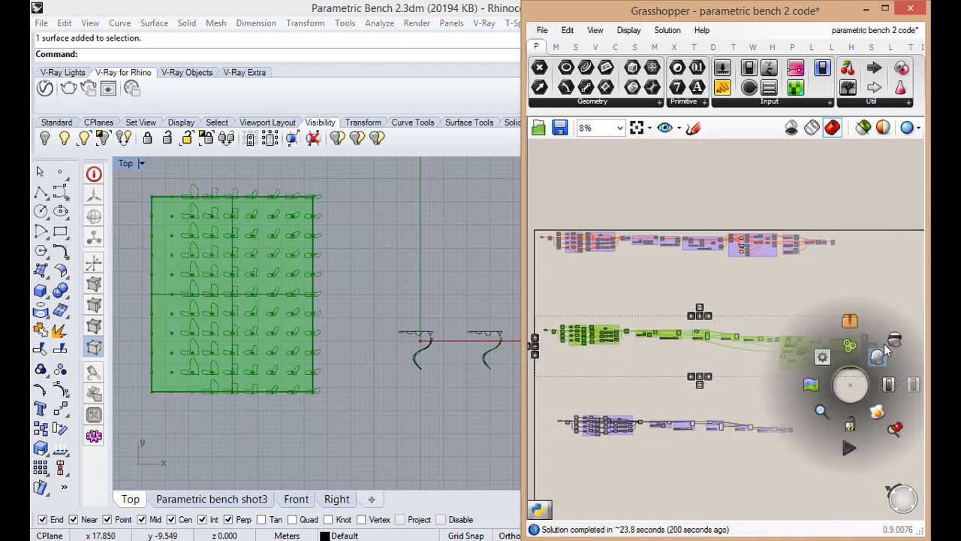
click(905, 386)
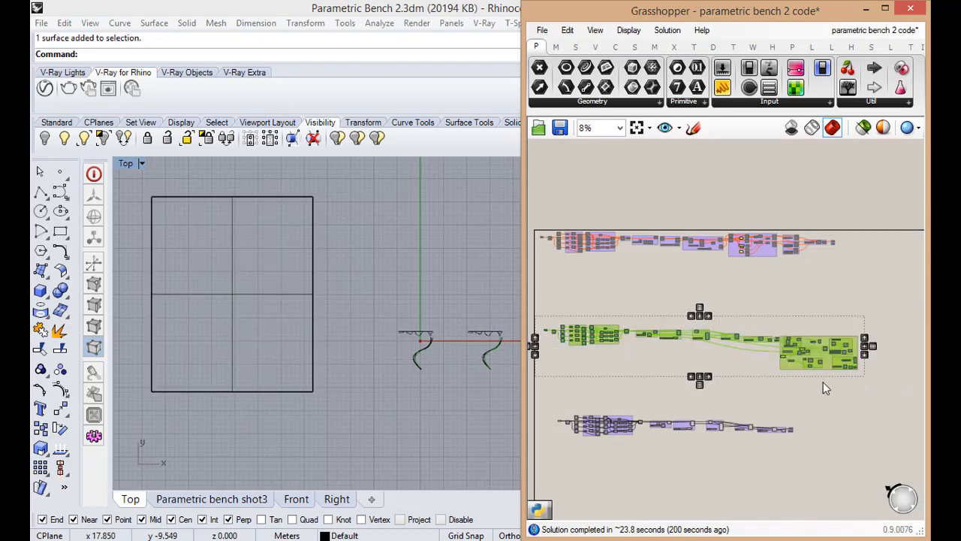
click(823, 387)
Bring the Pipes and Bench outputs into view and maximize the Parametric bench shot3 viewport in Rhino
scroll(810, 449, up, 5)
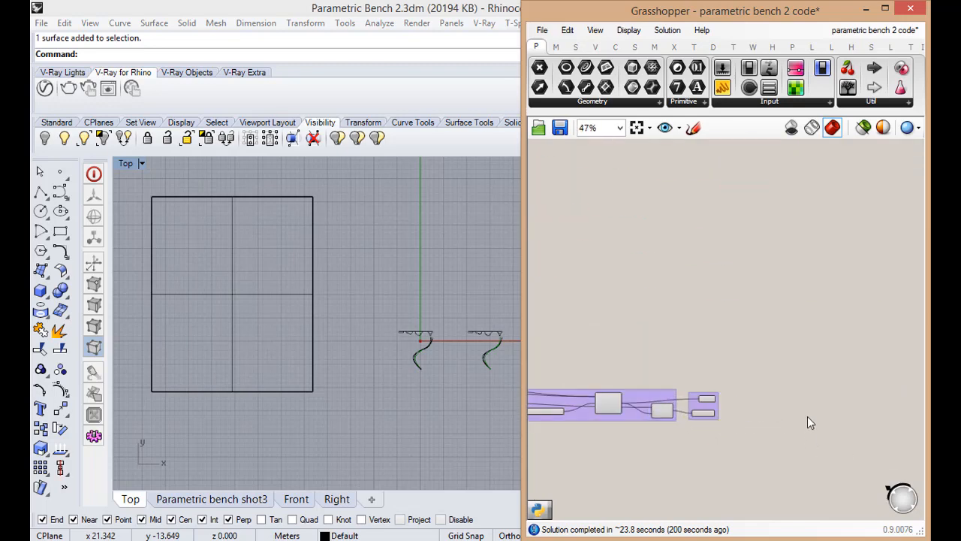
scroll(807, 416, up, 3)
click(328, 285)
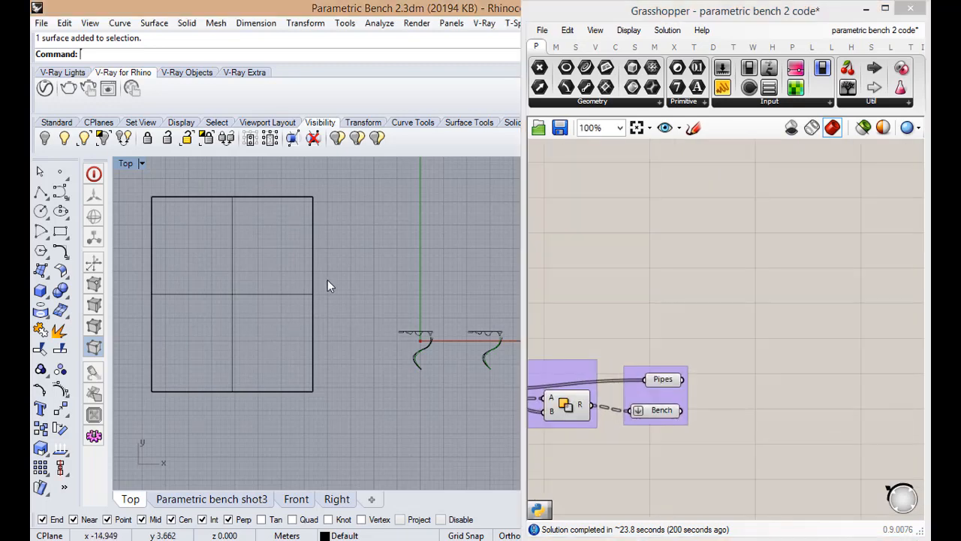
double_click(126, 164)
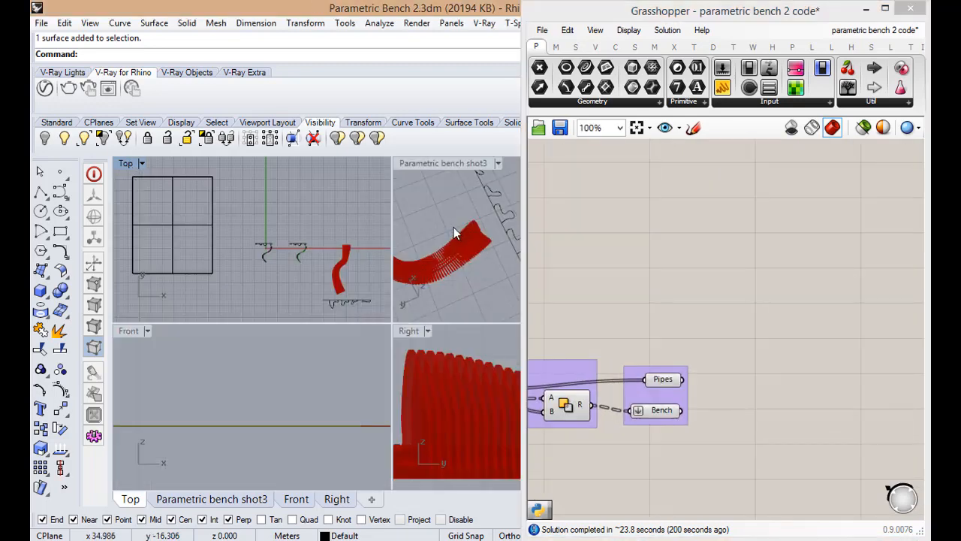
click(453, 233)
double_click(451, 164)
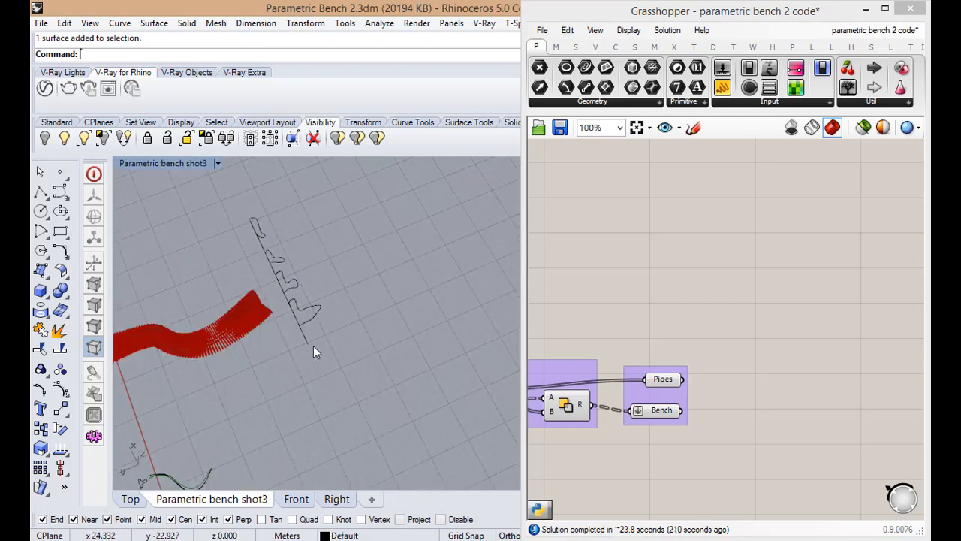
Delete the separate grid of section profiles lying beside the bench model
right_drag(313, 345, 359, 311)
scroll(360, 311, down, 6)
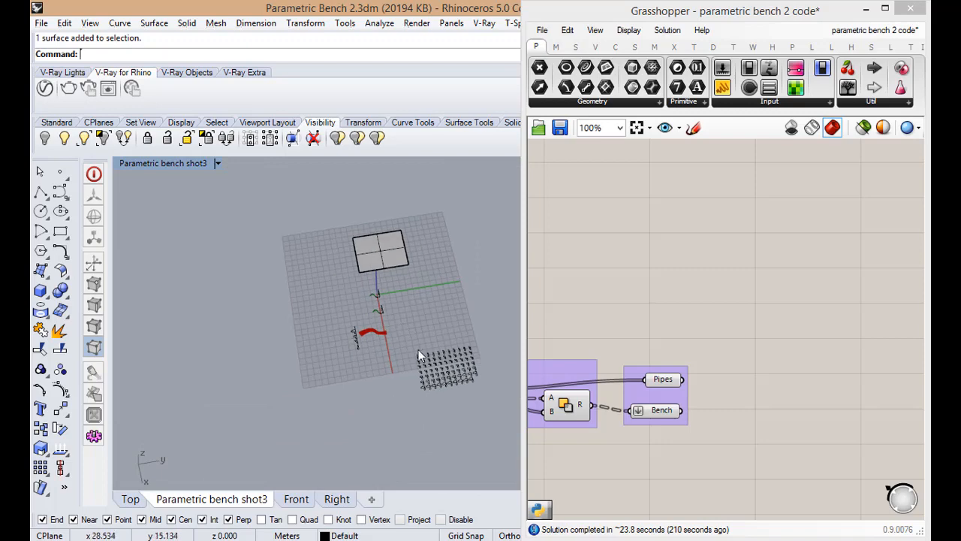
drag(419, 349, 499, 433)
key(Delete)
scroll(364, 335, up, 4)
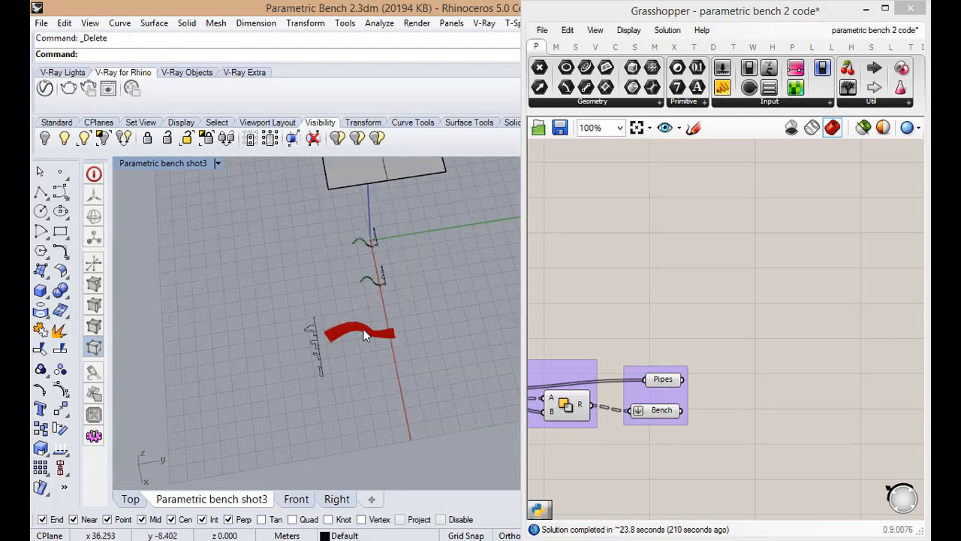
Examine the red preview of the curved sliced bench from a closer perspective
scroll(364, 335, up, 8)
right_drag(309, 337, 407, 286)
scroll(289, 323, down, 8)
scroll(427, 301, up, 8)
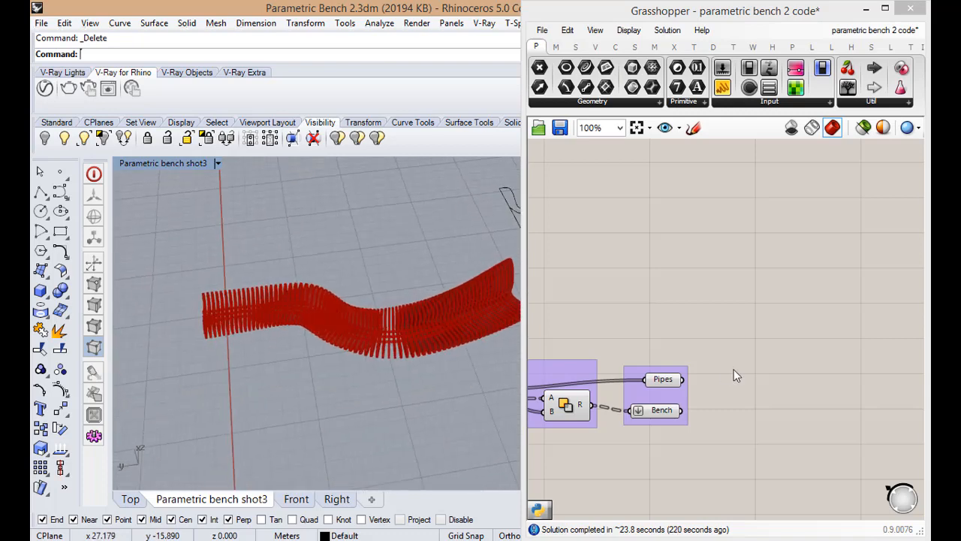
scroll(726, 400, up, 1)
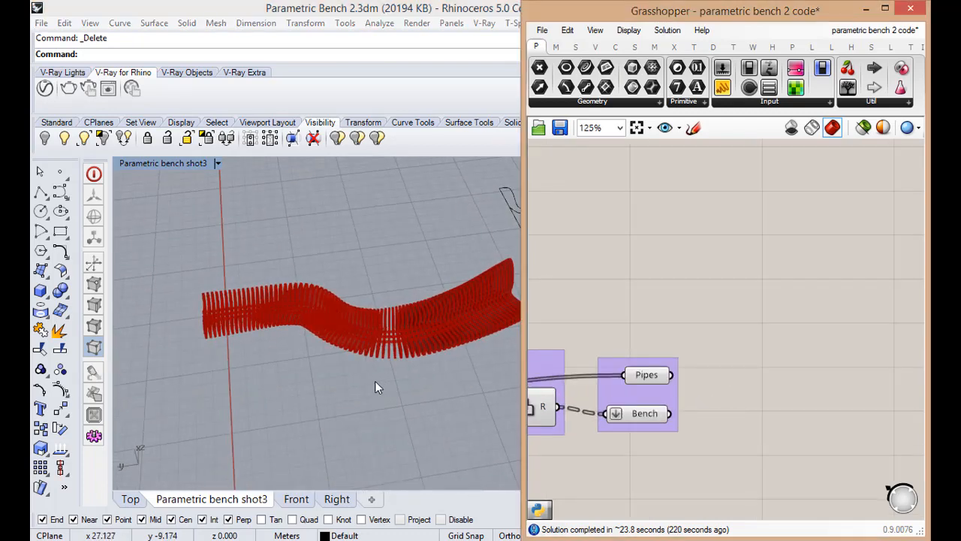
click(374, 380)
scroll(339, 378, down, 5)
scroll(411, 338, up, 5)
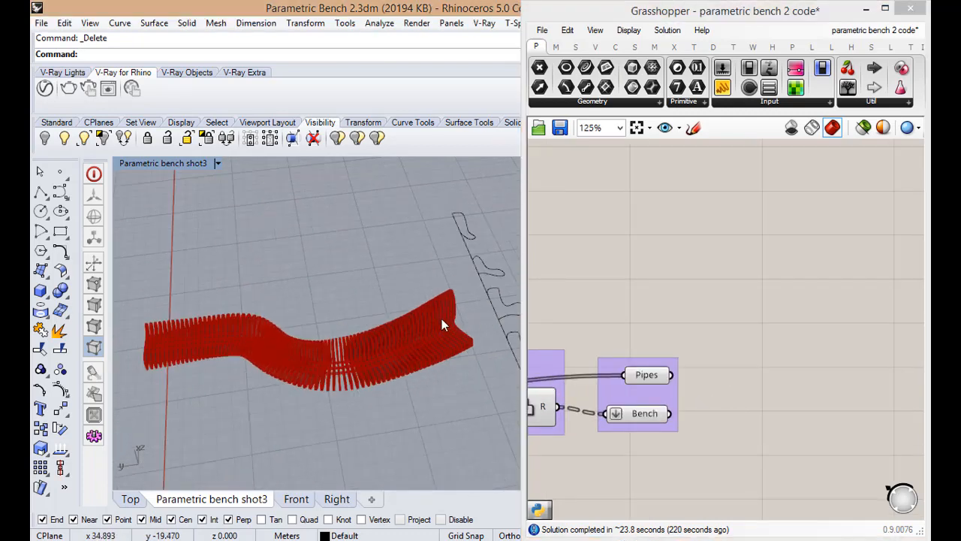
Add a Text Tag component to the canvas, placed well beyond the Pipes and Bench outputs
double_click(770, 366)
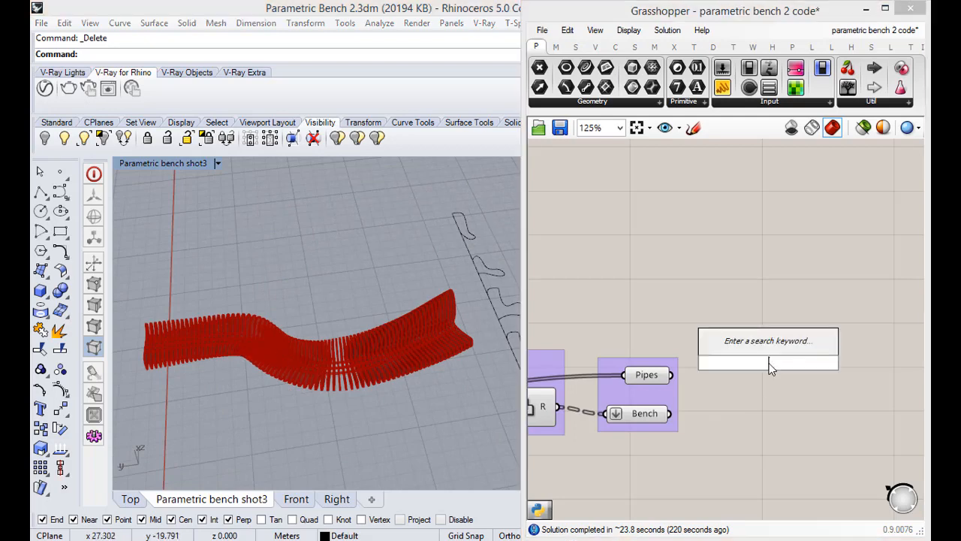
text(ta)
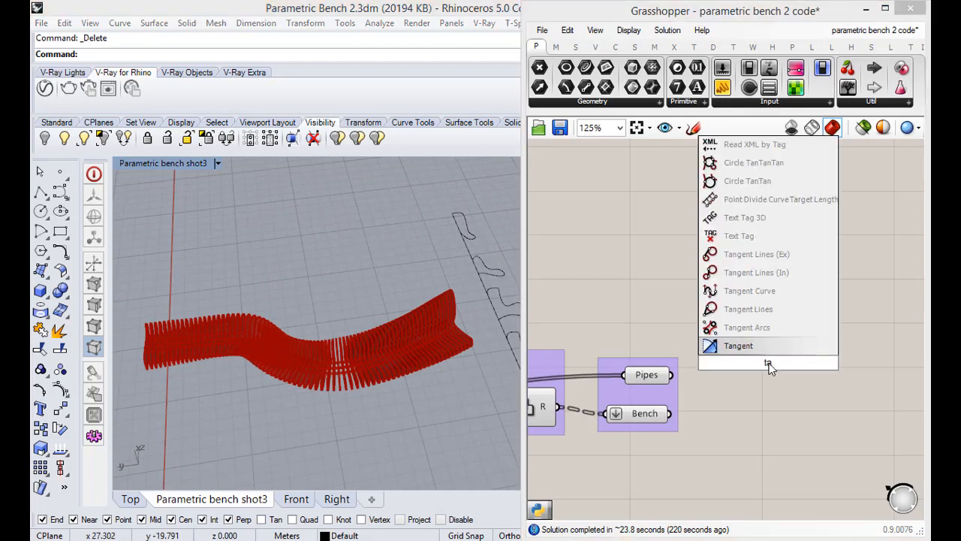
text(g)
key(Return)
drag(767, 357, 805, 351)
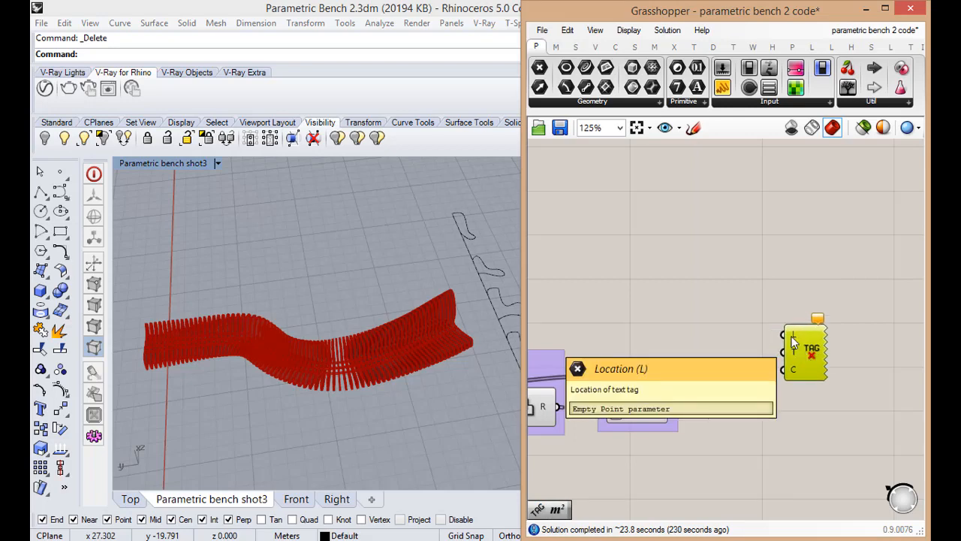
drag(795, 349, 879, 383)
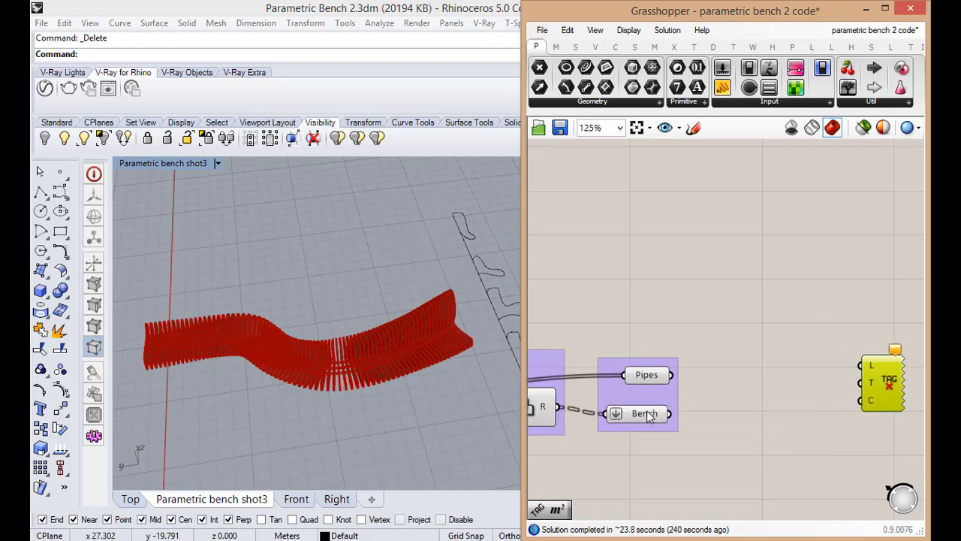
mouse_move(648, 411)
drag(882, 375, 879, 385)
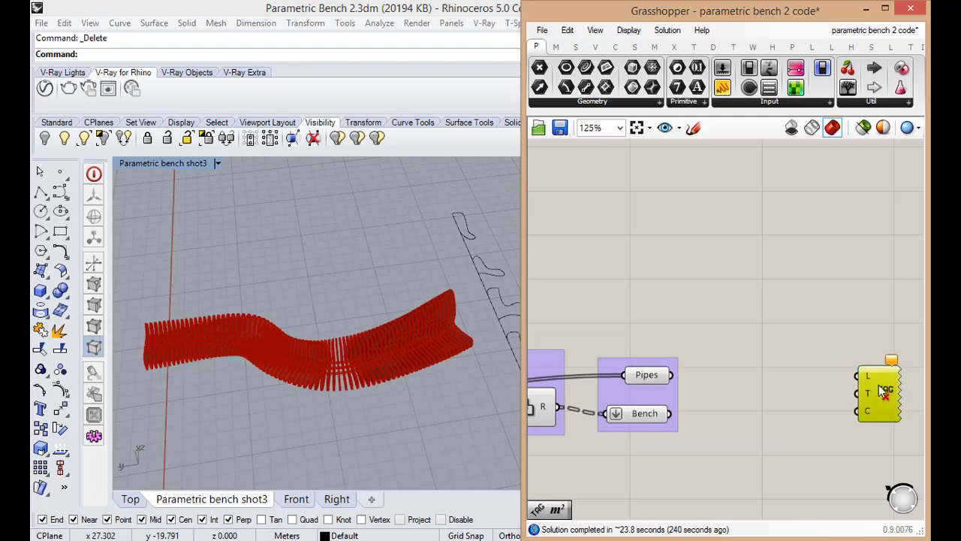
Add an Area component between Bench and the Text Tag, connect Bench to its geometry input, and nudge the Text Tag farther away
mouse_move(861, 382)
double_click(727, 412)
text(area)
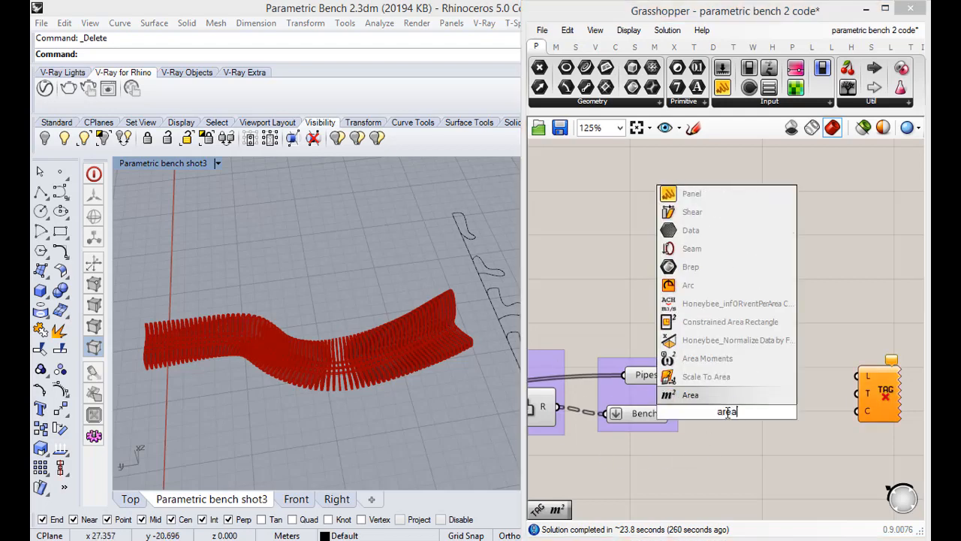
key(Return)
drag(730, 423, 743, 418)
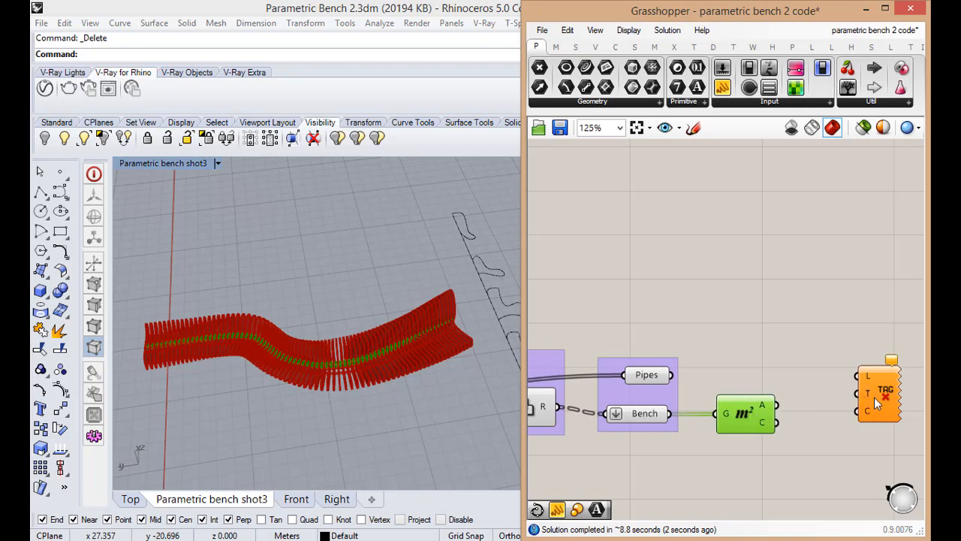
drag(874, 397, 880, 402)
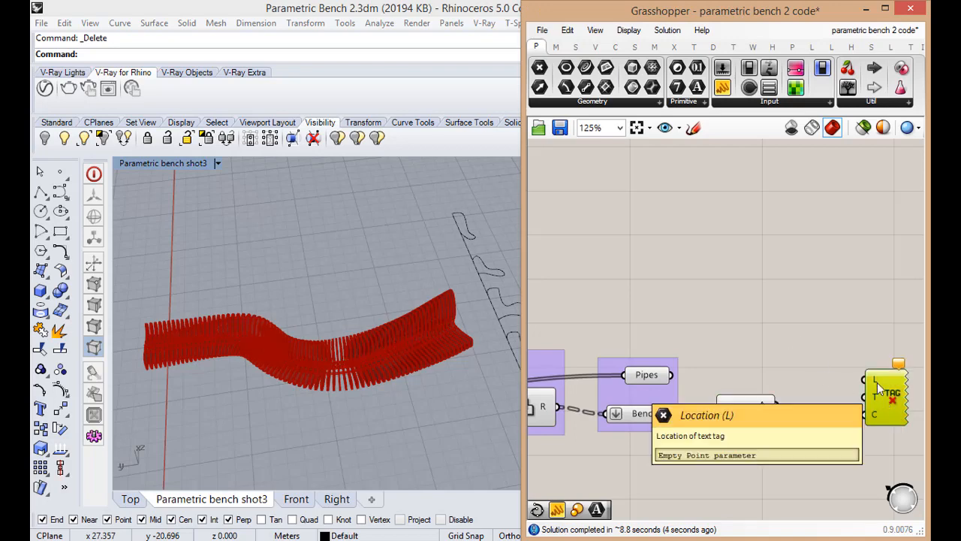
scroll(860, 392, down, 3)
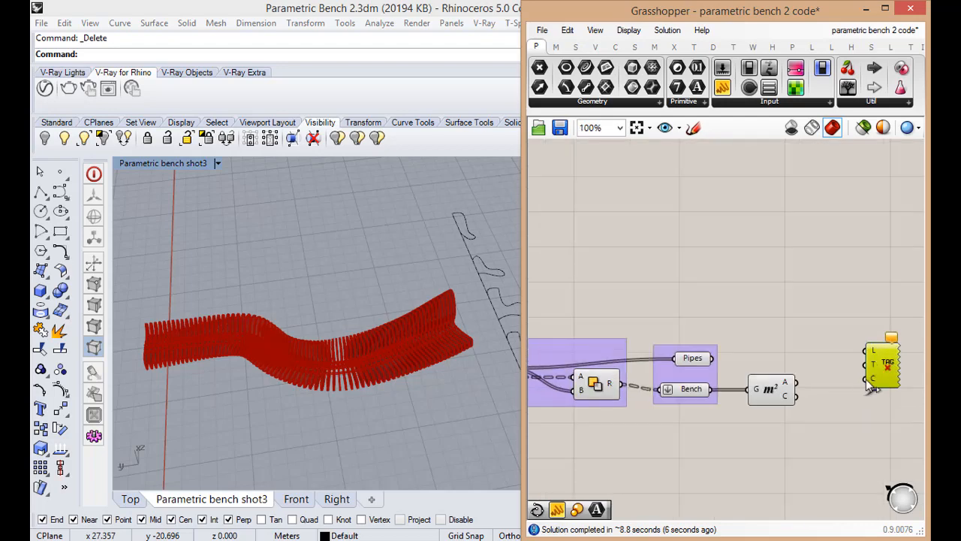
Add a Series component to the canvas just below the Area component
scroll(754, 412, up, 4)
double_click(765, 448)
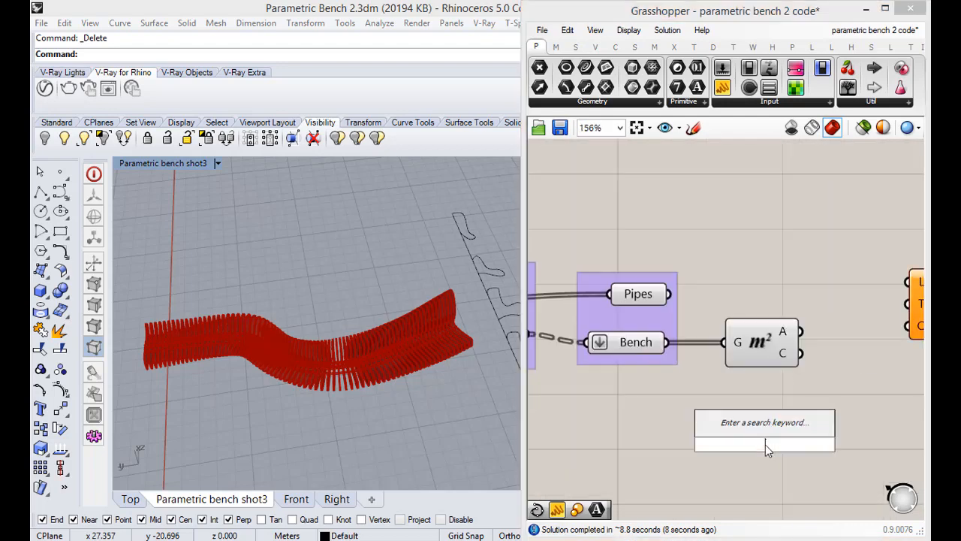
text(series)
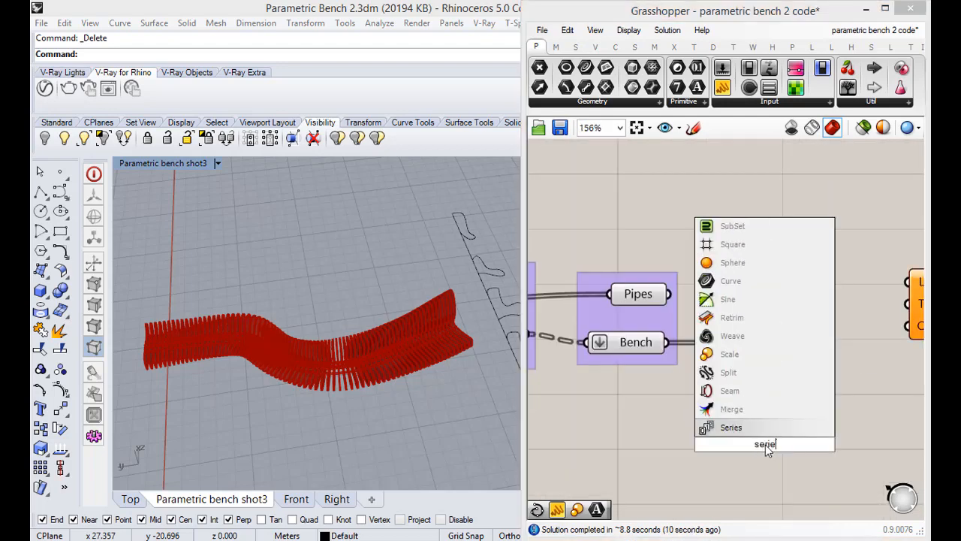
click(747, 429)
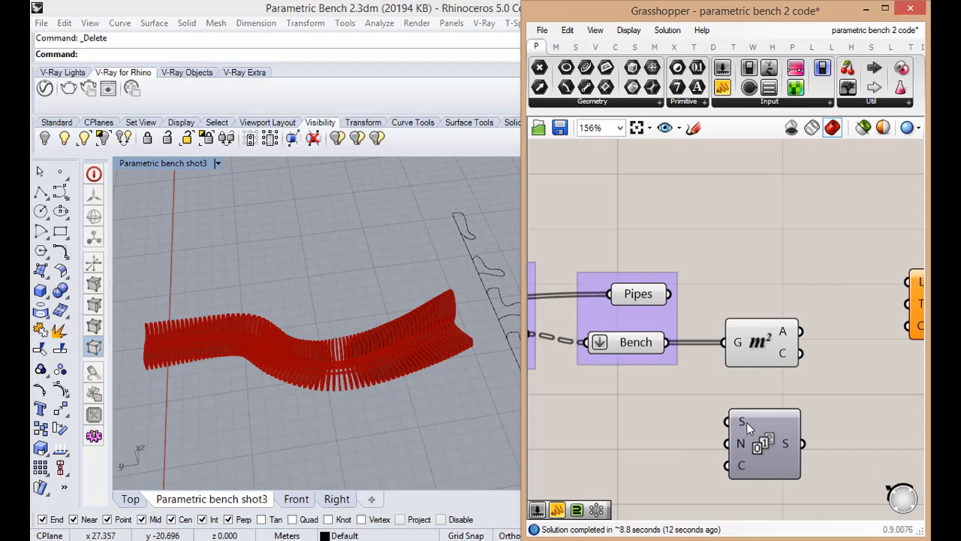
Set the Start value of the Series component to 1
mouse_move(745, 419)
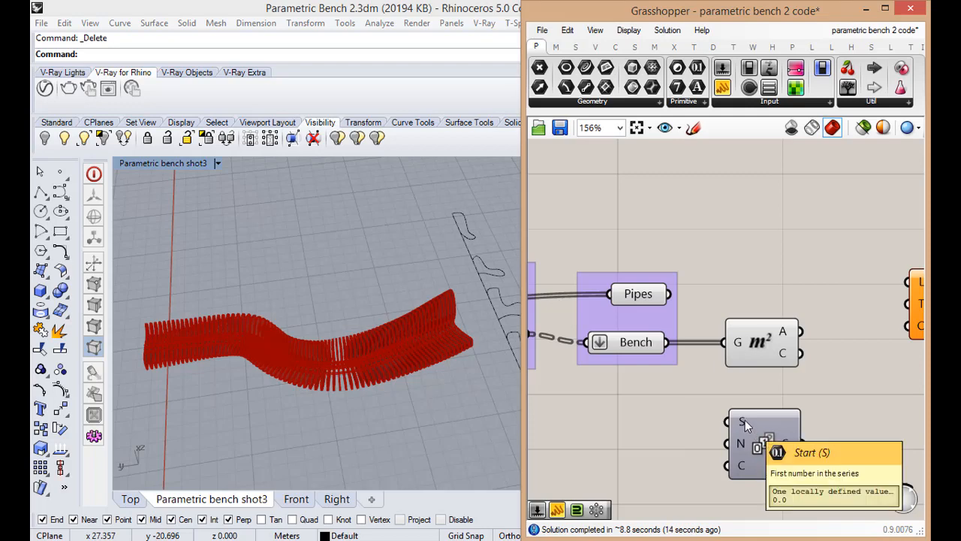
right_click(745, 420)
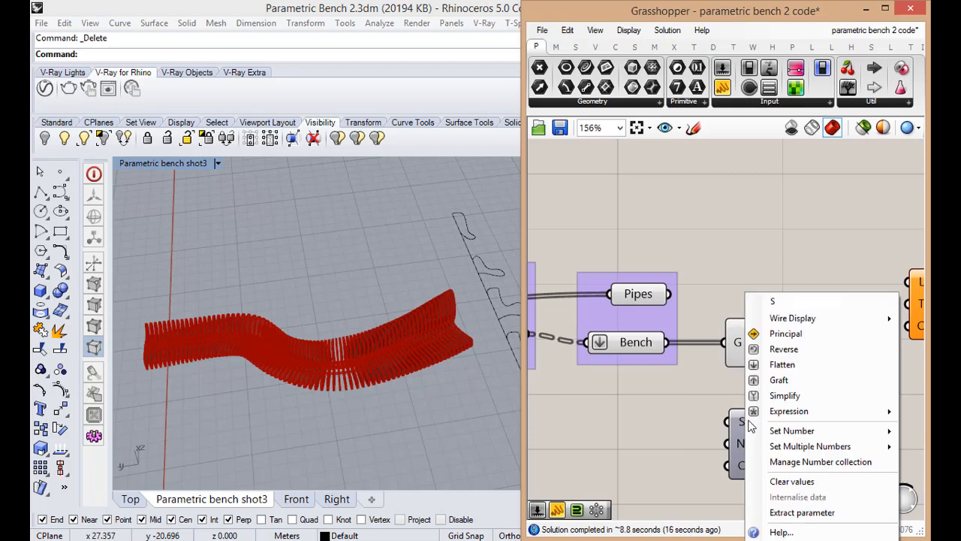
mouse_move(762, 429)
drag(709, 432, 543, 442)
text(1)
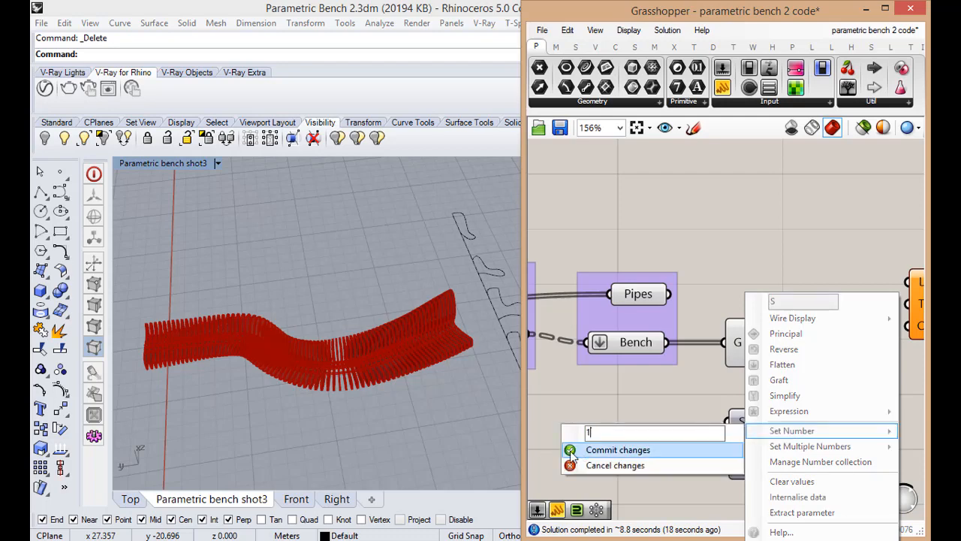
click(572, 452)
Check the Series step and count inputs, then trace the definition back to the Count slider driving the curve frames component
mouse_move(742, 447)
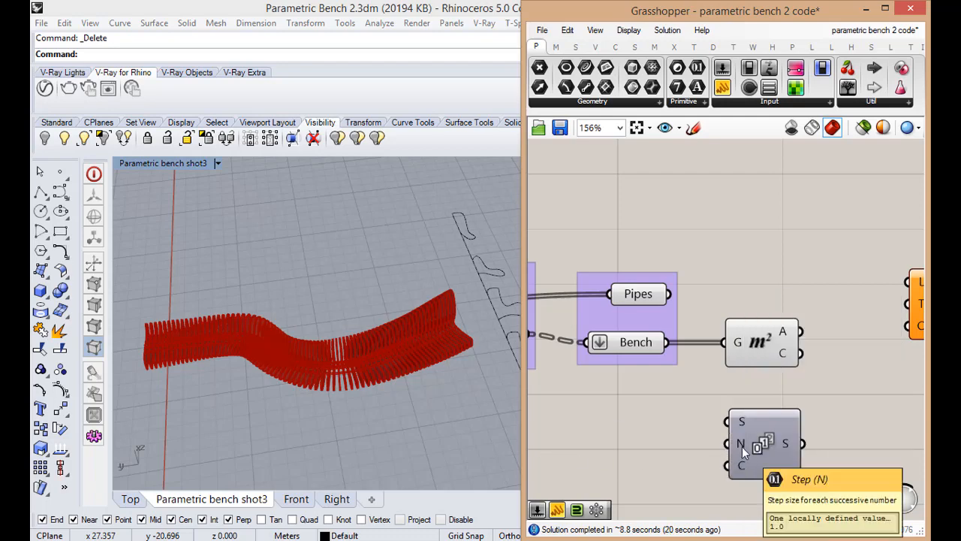
mouse_move(742, 467)
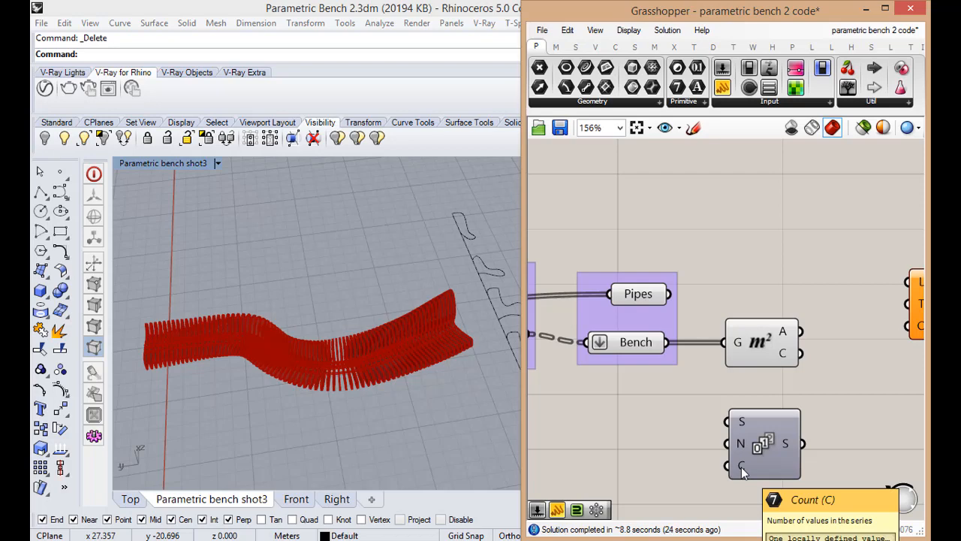
scroll(741, 467, down, 3)
click(780, 462)
scroll(782, 466, down, 2)
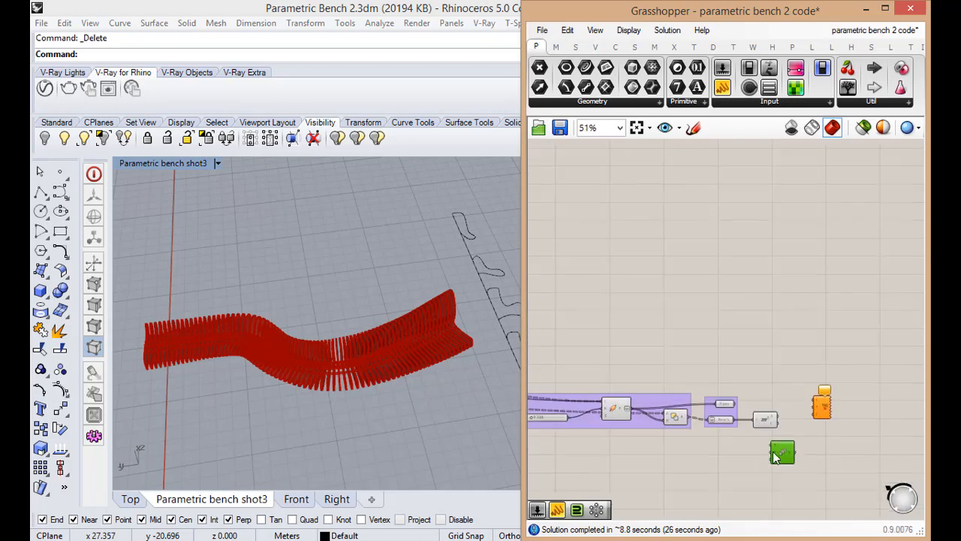
scroll(782, 466, up, 1)
scroll(643, 442, down, 2)
scroll(635, 442, up, 2)
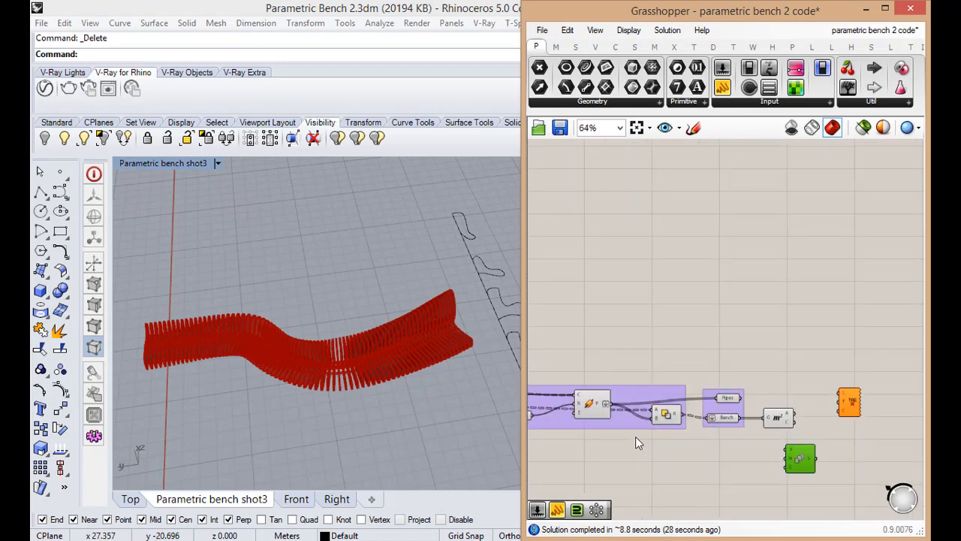
scroll(638, 438, down, 3)
scroll(601, 438, up, 4)
scroll(698, 432, down, 5)
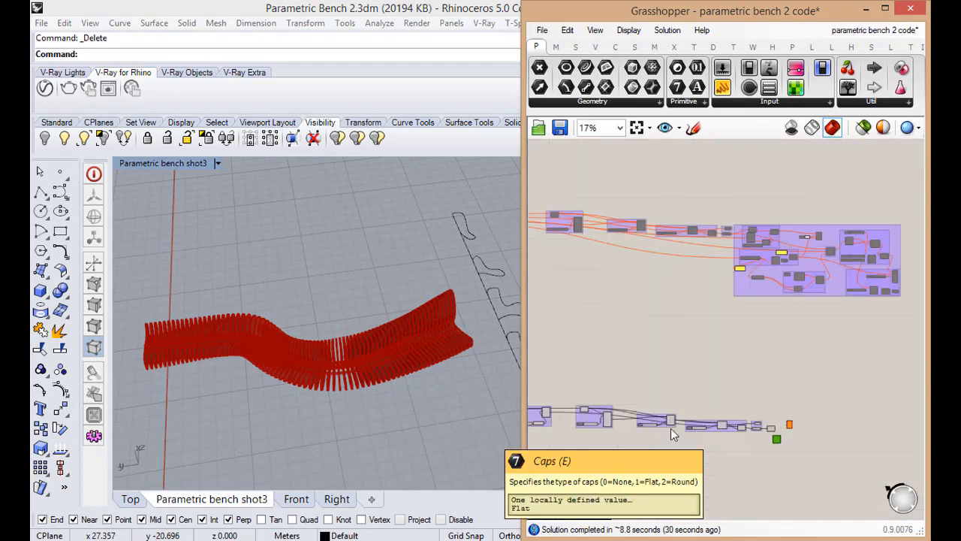
scroll(671, 428, up, 5)
scroll(686, 412, down, 4)
scroll(608, 414, up, 5)
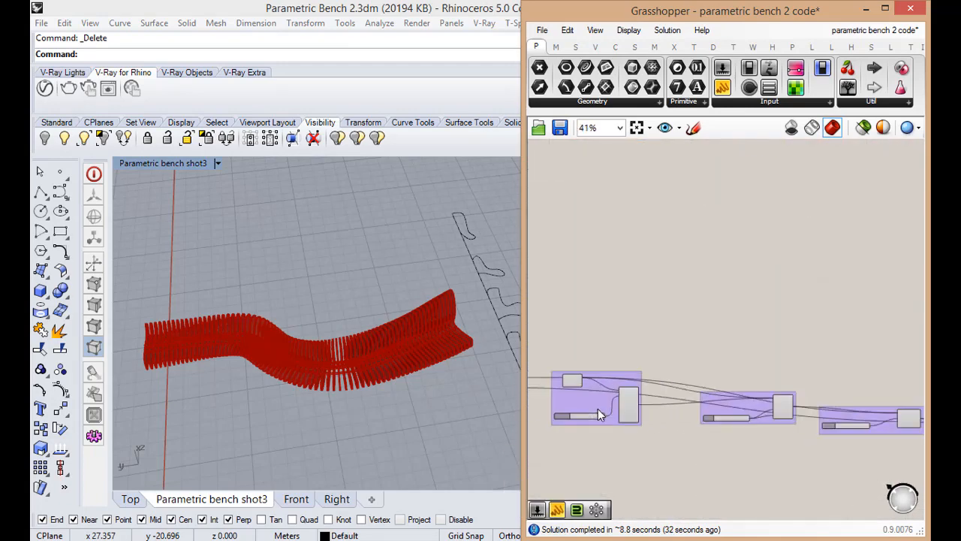
scroll(676, 424, down, 4)
scroll(766, 432, up, 3)
scroll(822, 430, down, 4)
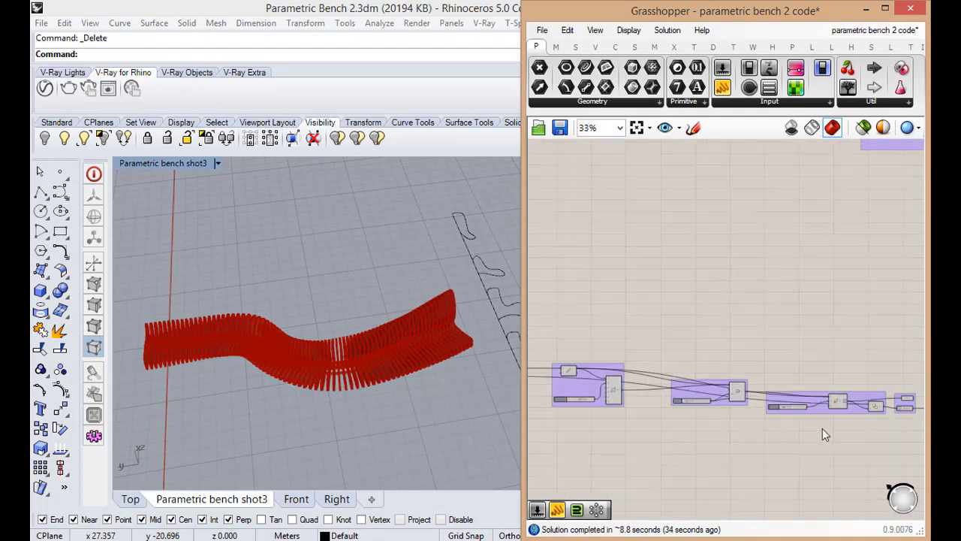
scroll(651, 416, up, 5)
scroll(607, 406, down, 2)
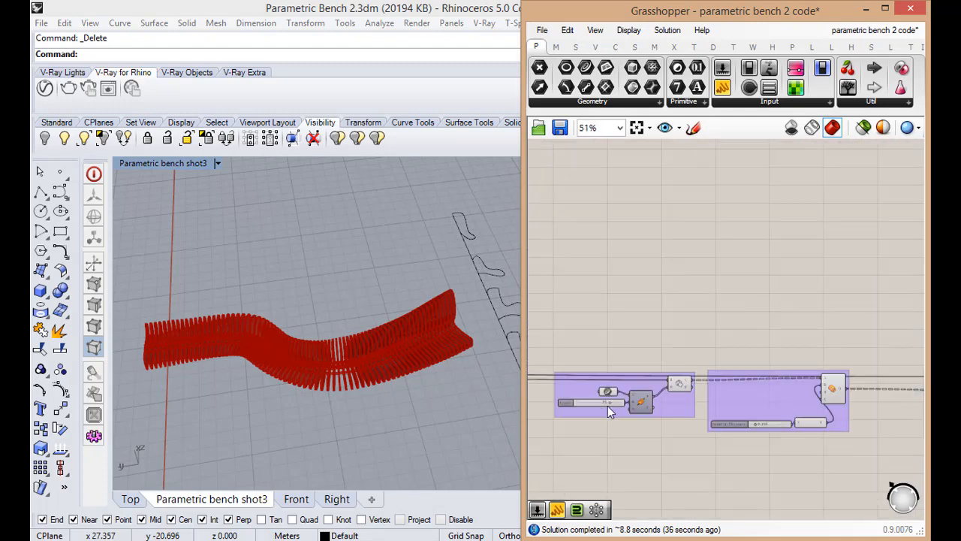
scroll(608, 406, up, 4)
scroll(593, 401, down, 2)
scroll(657, 400, up, 1)
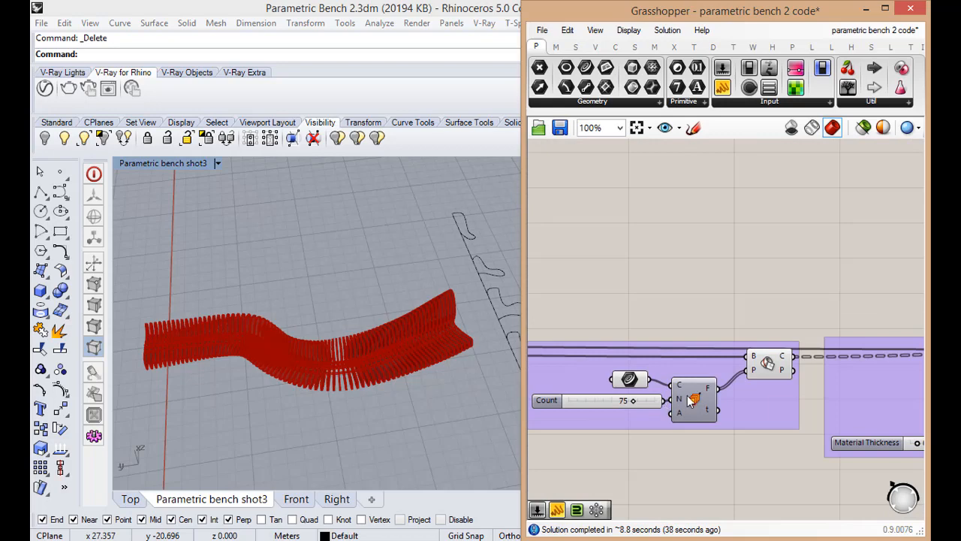
Add an Expression component below the curve frames component and set its expression to N+1
mouse_move(682, 402)
double_click(693, 459)
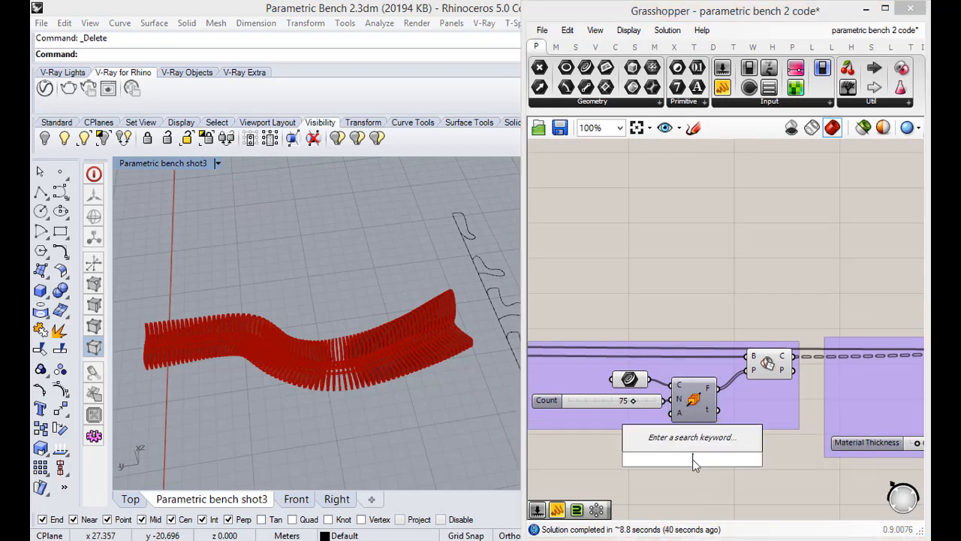
text(exp)
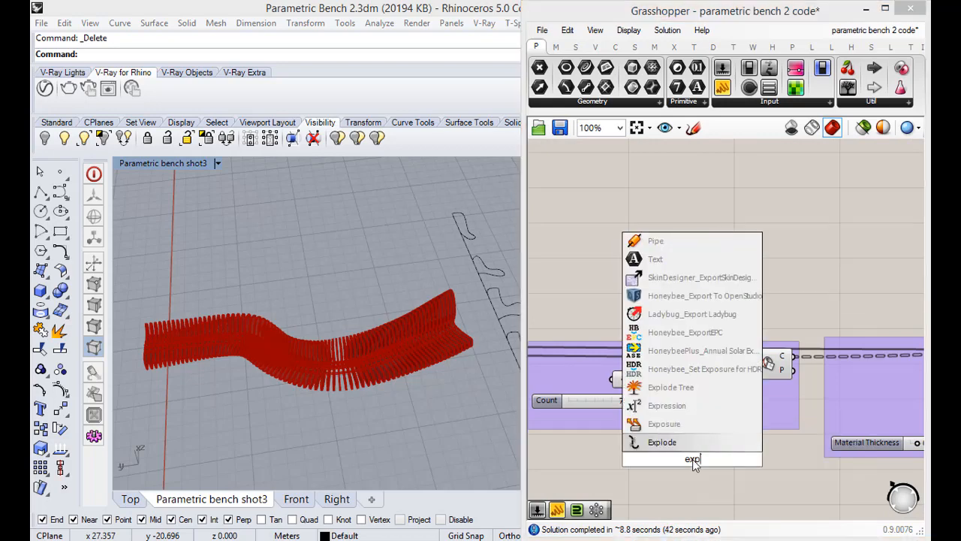
click(677, 410)
double_click(691, 465)
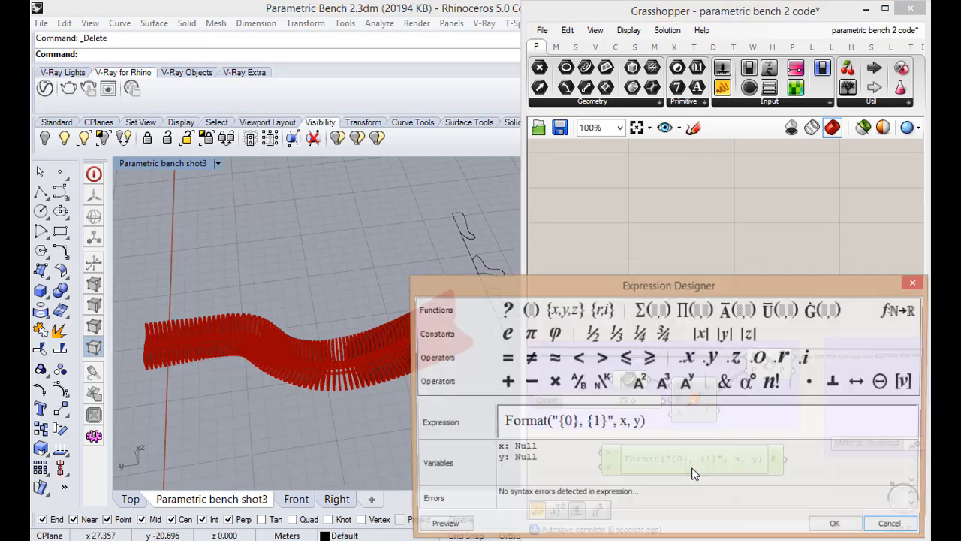
key(ctrl+a)
text(N)
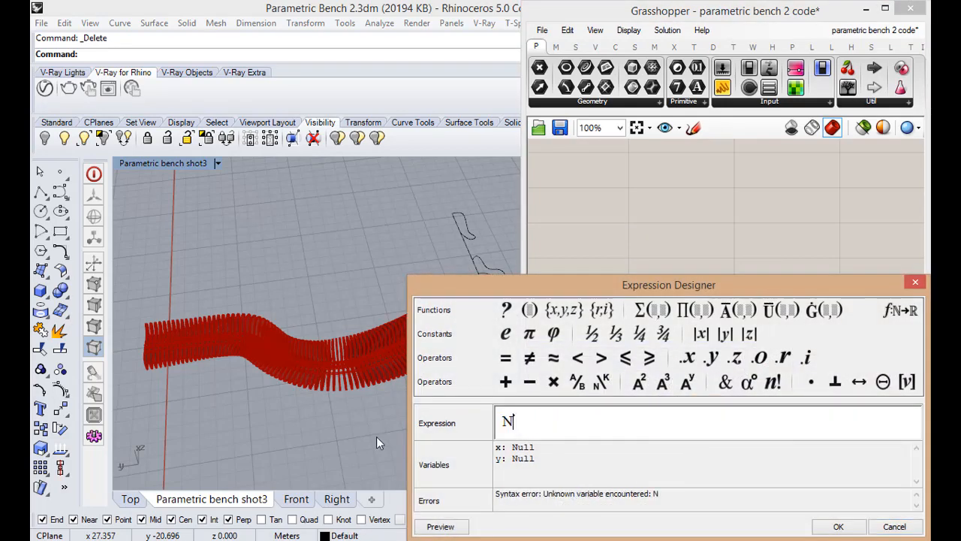
text(+1)
click(838, 528)
Remove the y input of the N+1 Expression component and rename its x input to N
scroll(664, 461, up, 10)
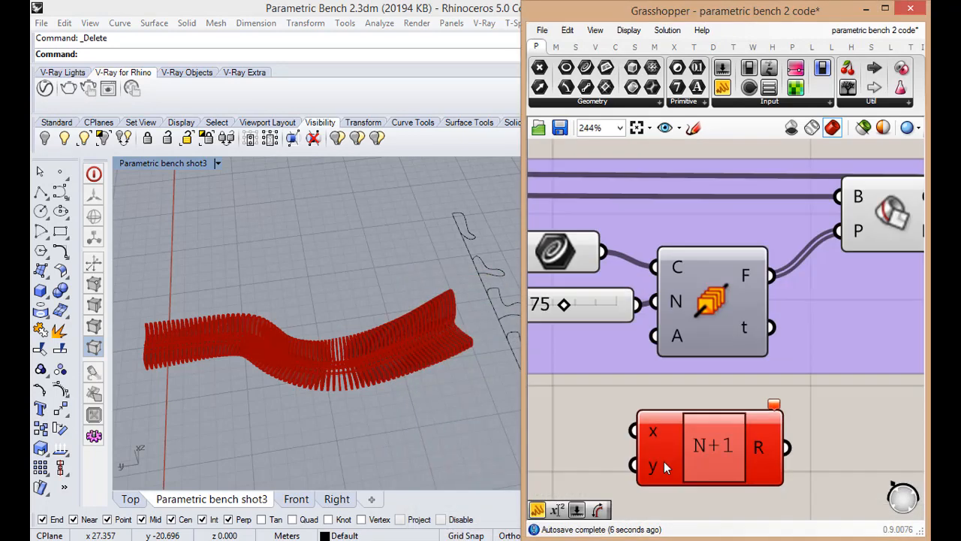
click(669, 468)
right_click(644, 435)
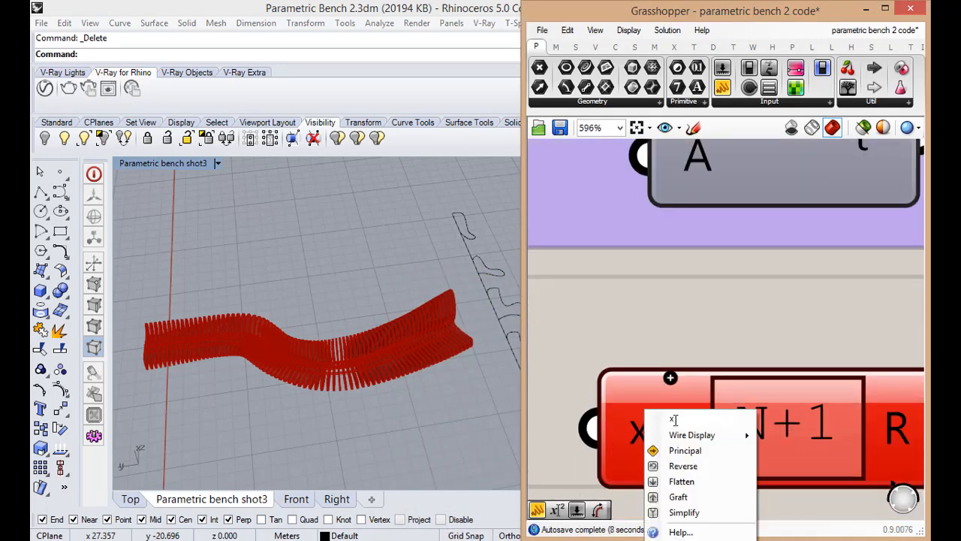
text(N)
key(Return)
Connect the Count slider to the N input of the N+1 Expression component
scroll(660, 351, down, 6)
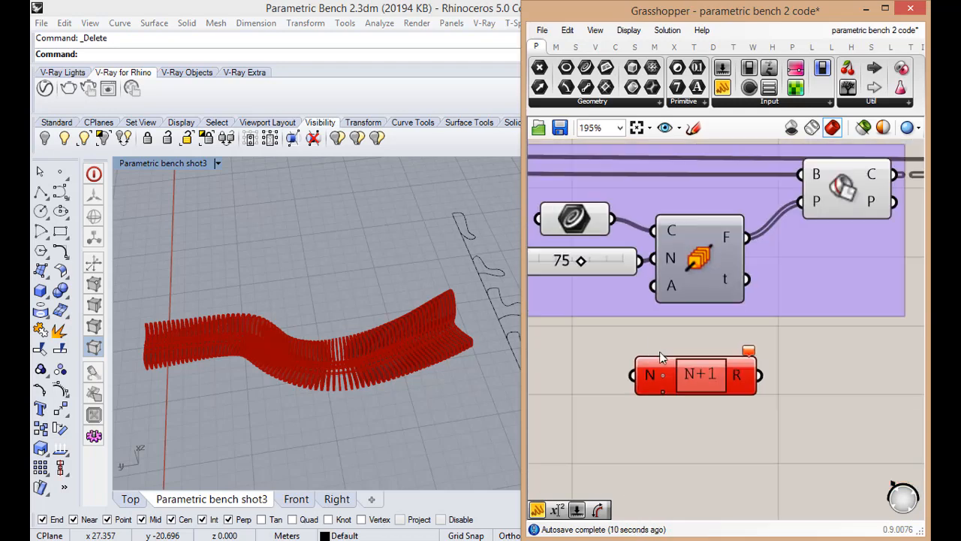
drag(653, 285, 754, 375)
scroll(657, 372, down, 4)
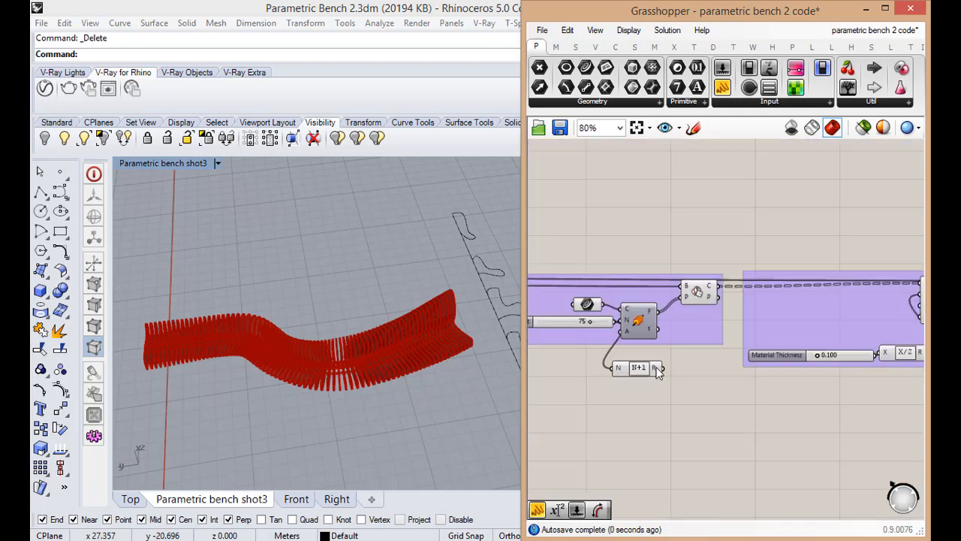
Rename the output of the N+1 Expression component to "The number of slices"
scroll(661, 375, up, 5)
right_click(655, 368)
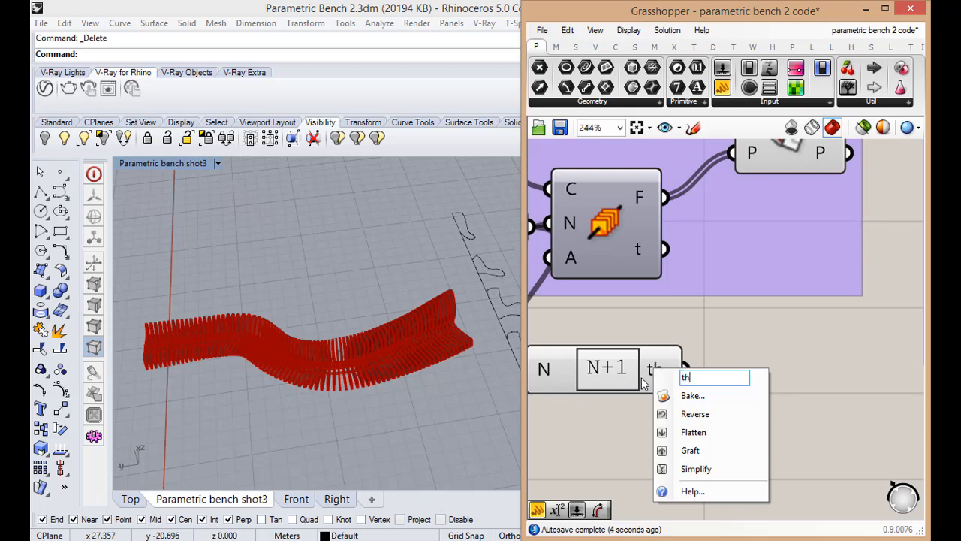
text(t)
key(BackSpace)
text(The )
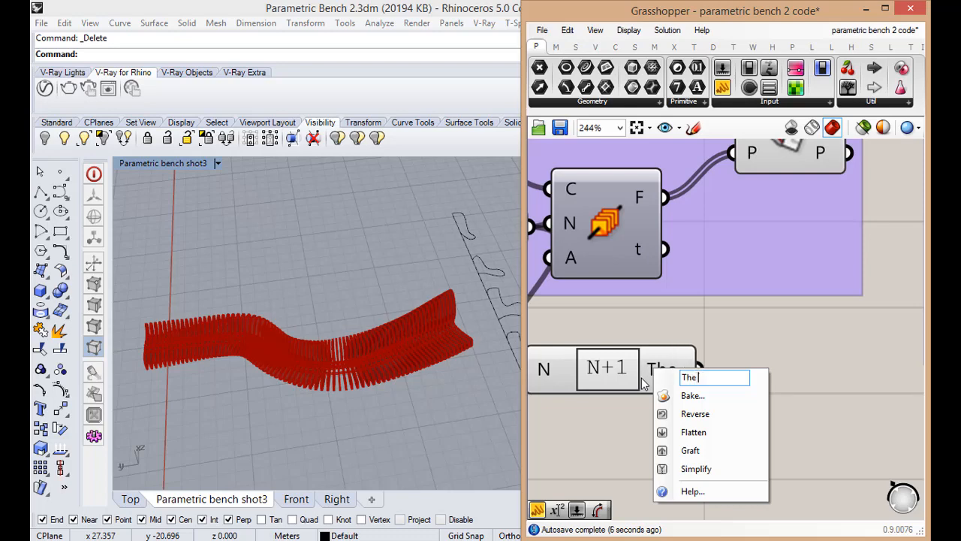
text(number)
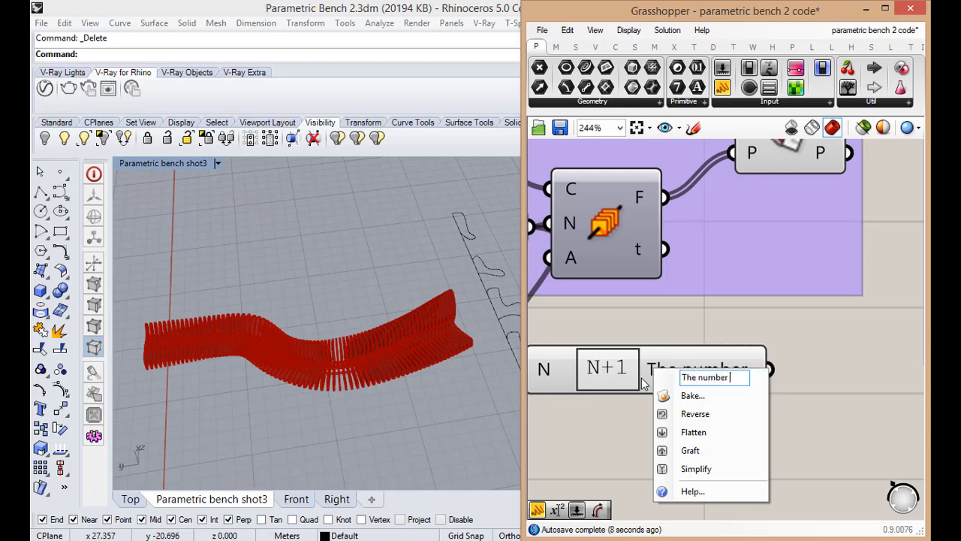
text( of slices)
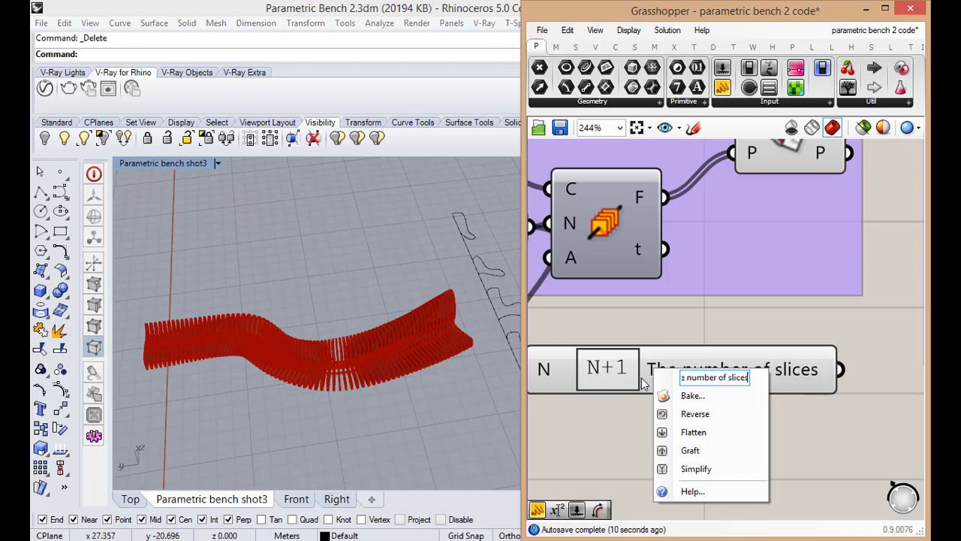
key(Return)
Move the slice-count Expression to the end of the definition below Bench, and shift the Series component down level with it
scroll(628, 385, down, 10)
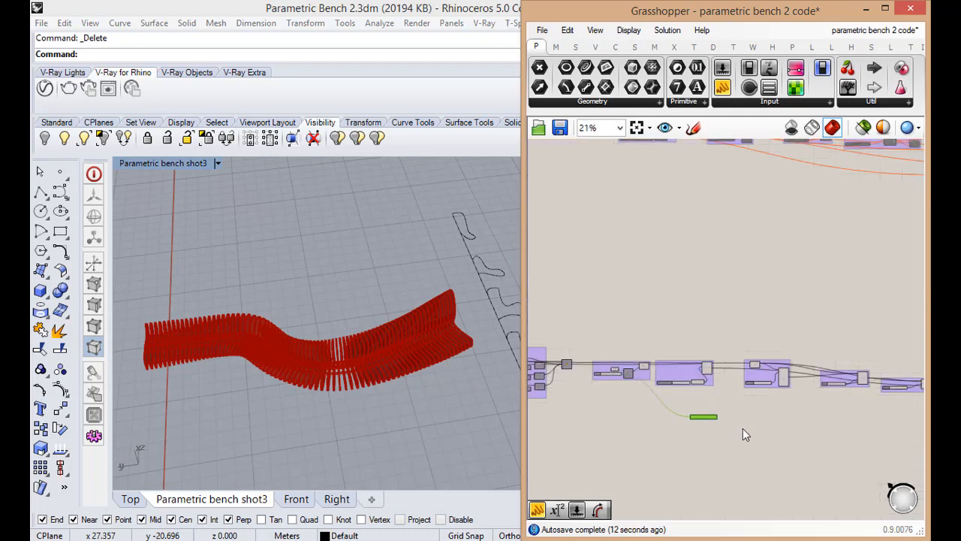
scroll(723, 405, down, 4)
scroll(783, 385, up, 10)
scroll(695, 376, down, 6)
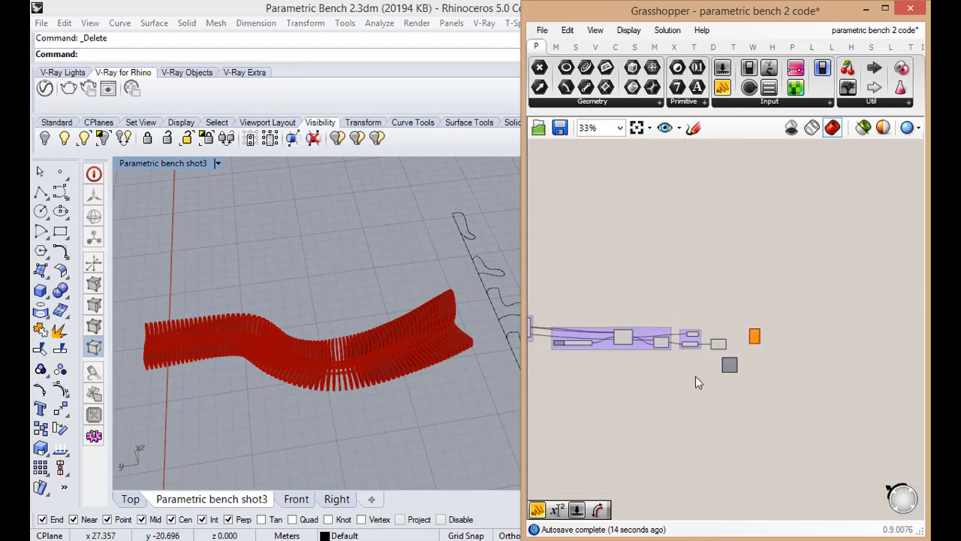
scroll(638, 384, up, 8)
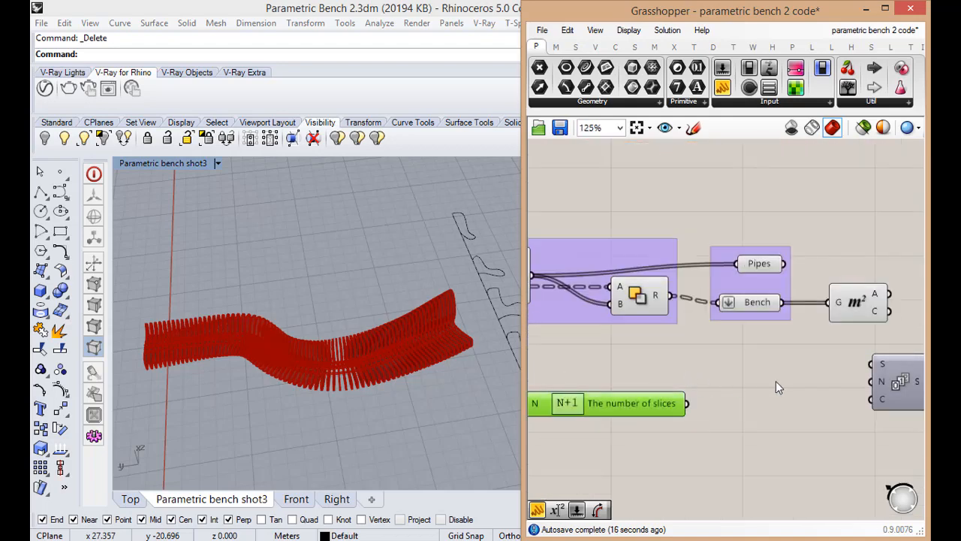
drag(894, 385, 883, 405)
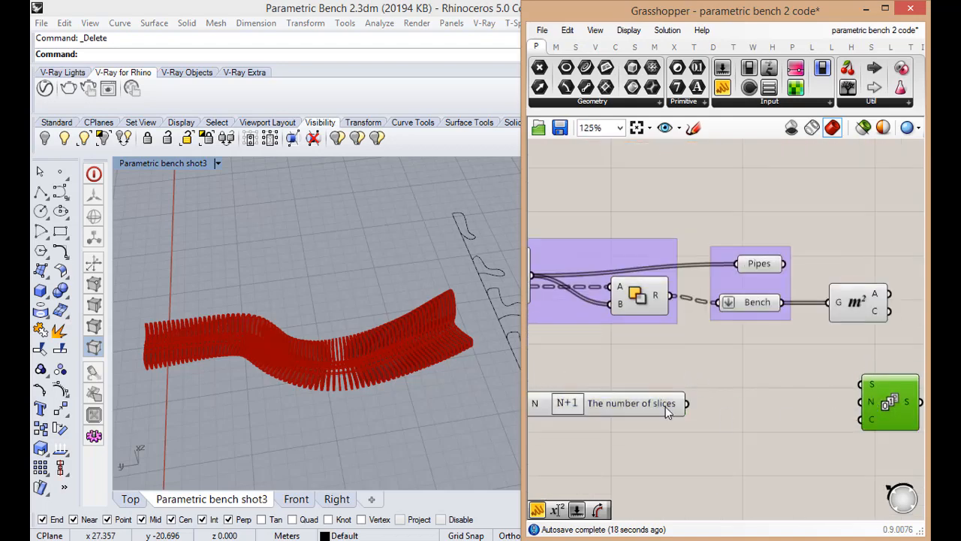
Connect "The number of slices" output to the C input of the Series component
drag(687, 409, 864, 442)
scroll(795, 421, down, 4)
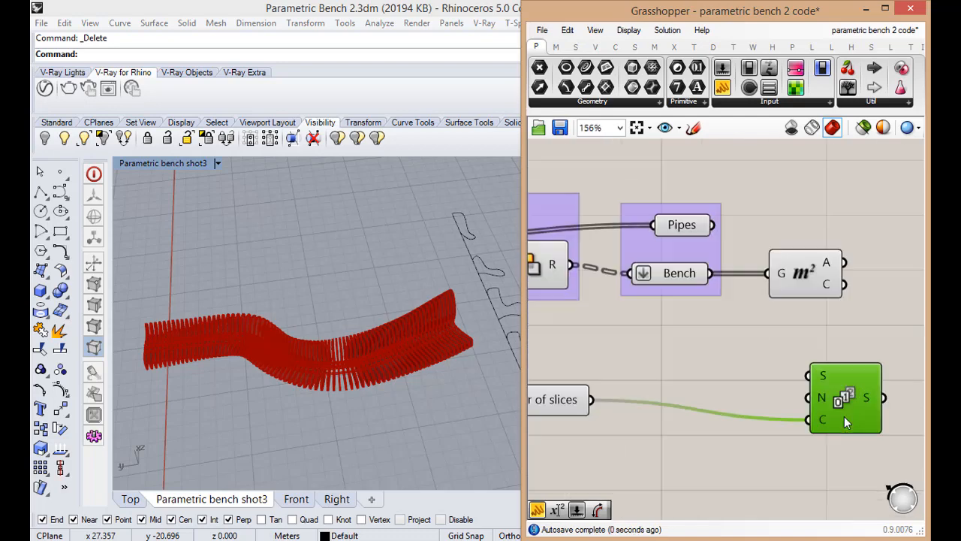
scroll(853, 406, up, 4)
Add a panel beside the Series component and feed it the S output to list the numbers
double_click(839, 415)
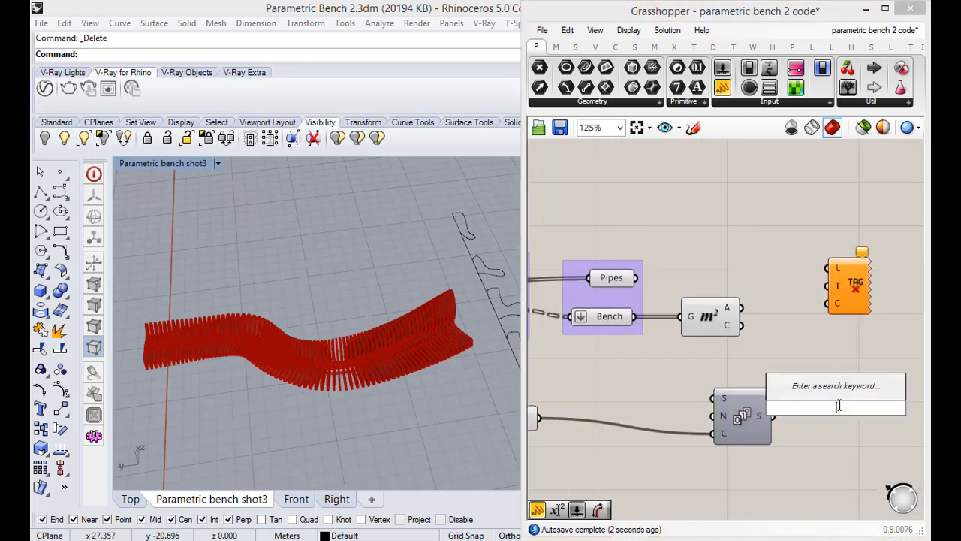
text(panel)
click(831, 394)
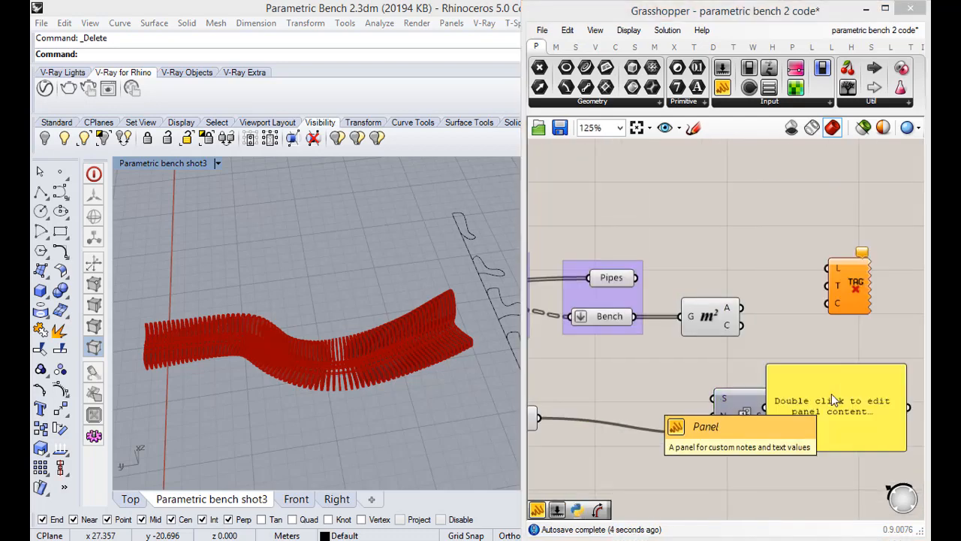
drag(774, 416, 837, 398)
scroll(839, 400, up, 2)
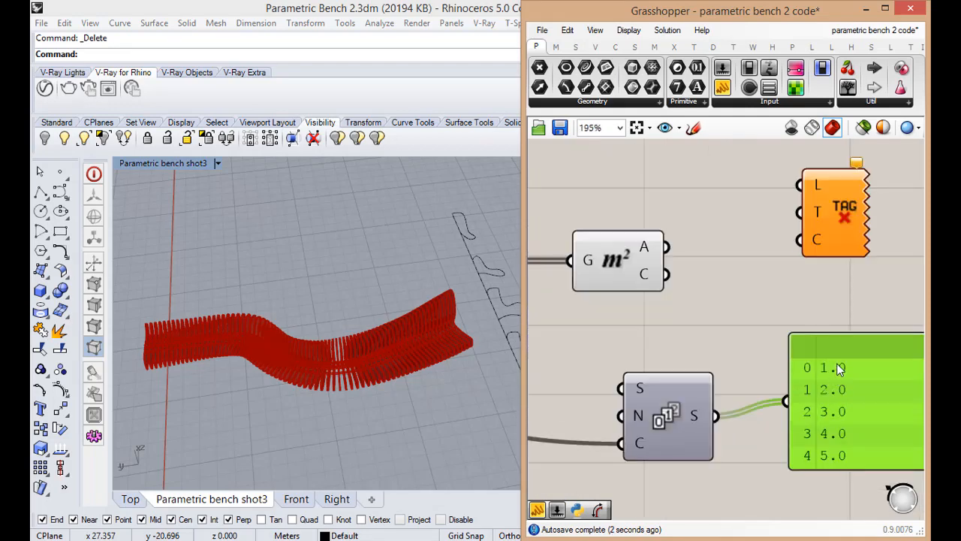
scroll(841, 412, down, 2)
scroll(798, 385, up, 2)
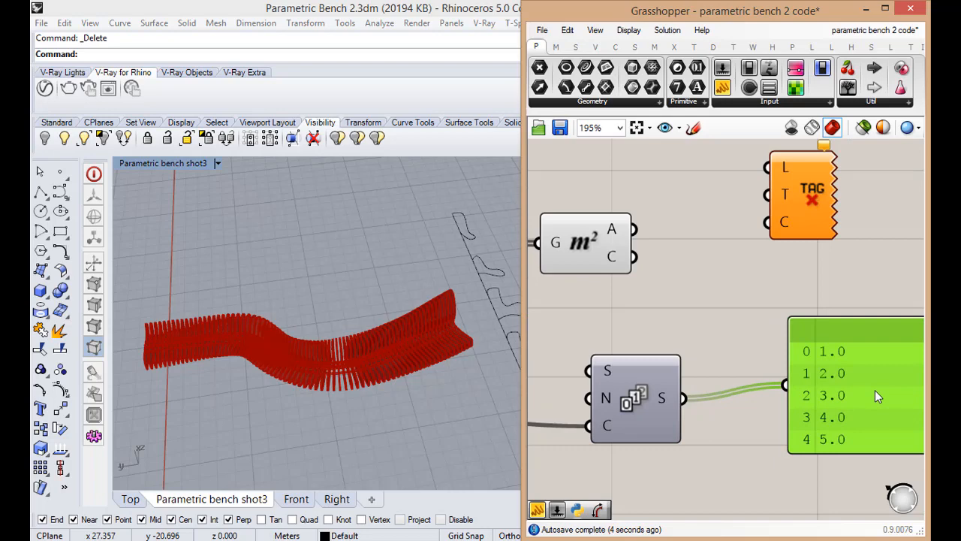
Add an Integer parameter after the Series component, and route the Series output through it into the panel
double_click(774, 411)
text(int)
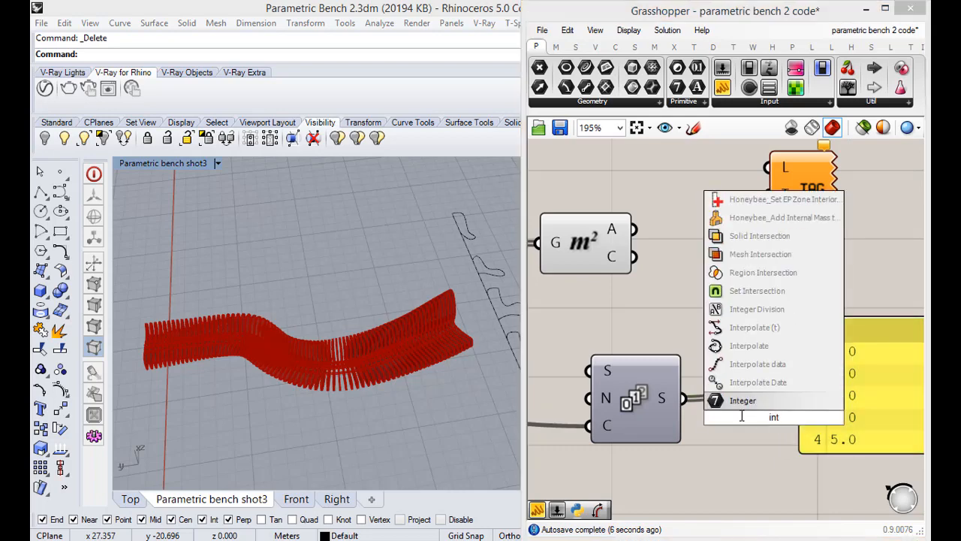
click(742, 400)
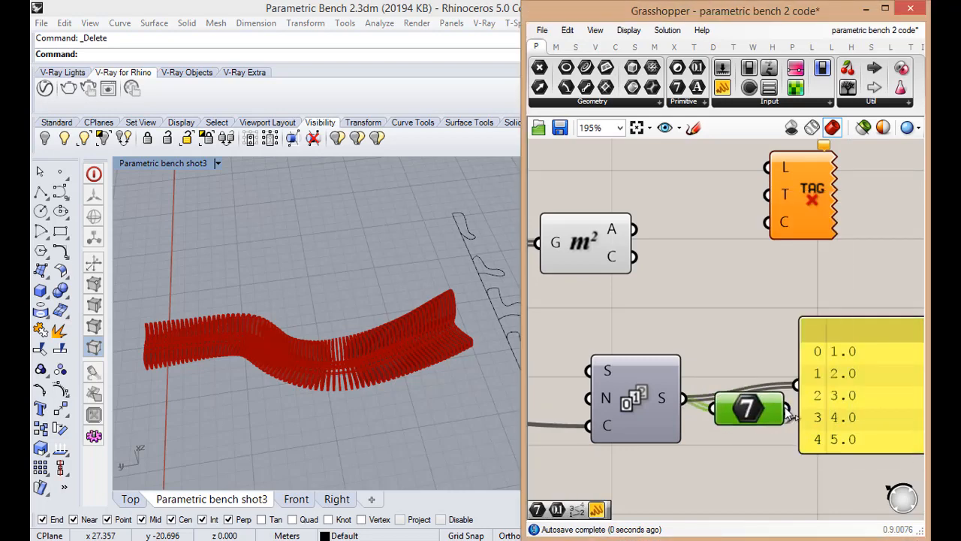
drag(786, 409, 802, 383)
scroll(704, 382, down, 2)
scroll(826, 406, up, 2)
click(826, 406)
Examine the integer series listed in the panel
scroll(845, 416, down, 4)
scroll(791, 381, up, 2)
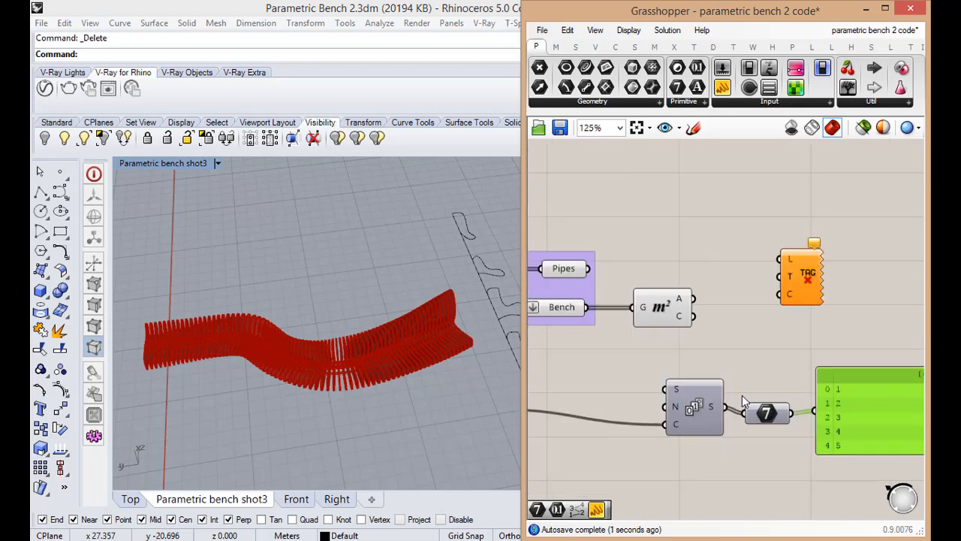
scroll(803, 411, up, 3)
scroll(747, 393, down, 3)
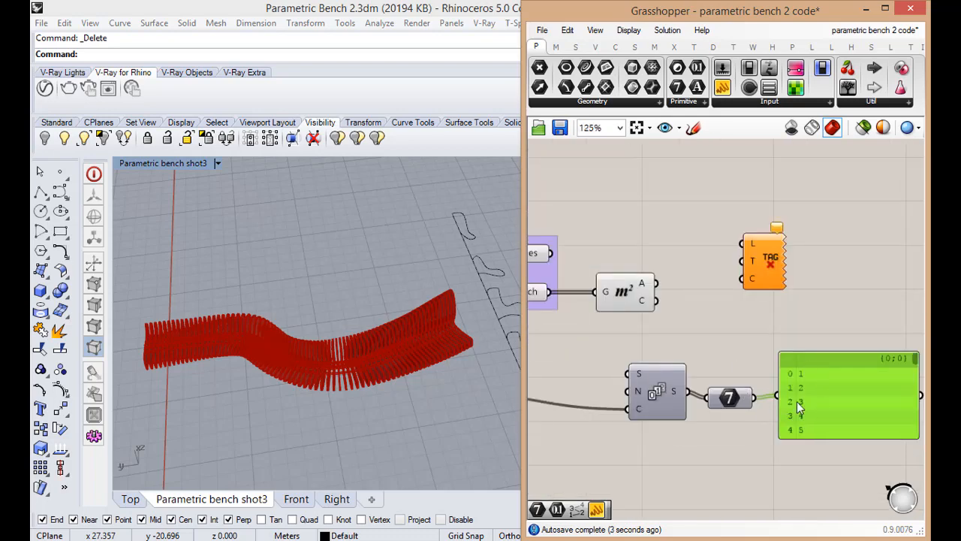
scroll(797, 401, up, 3)
scroll(743, 396, down, 5)
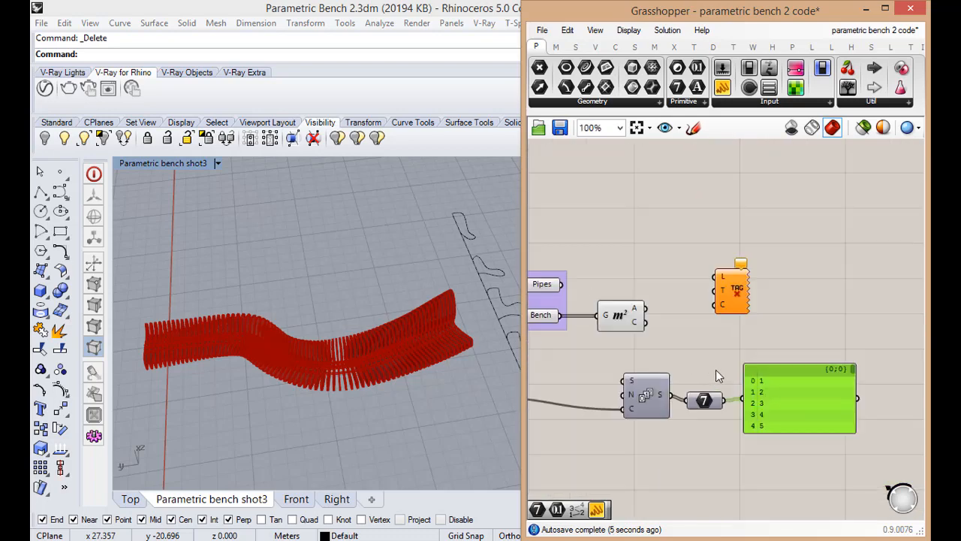
scroll(767, 387, up, 4)
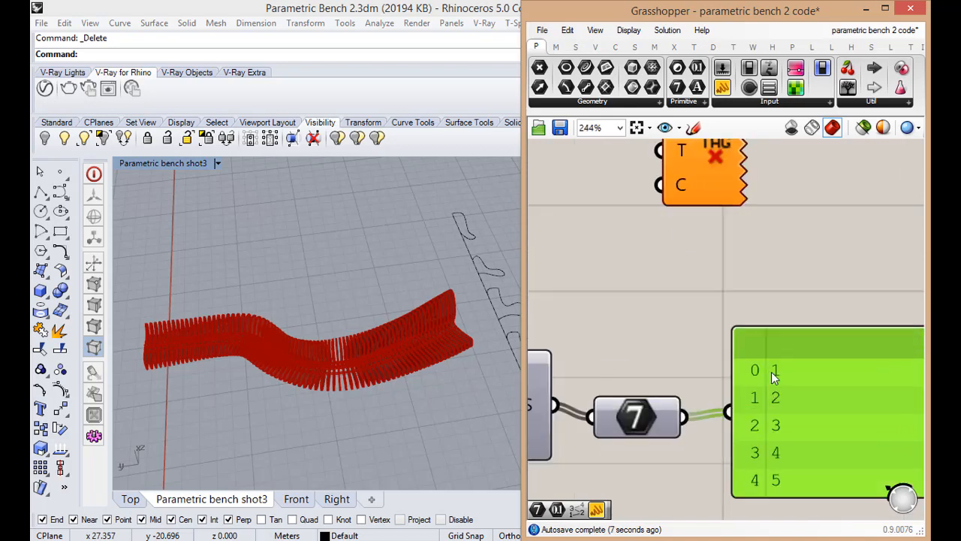
scroll(773, 450, down, 1)
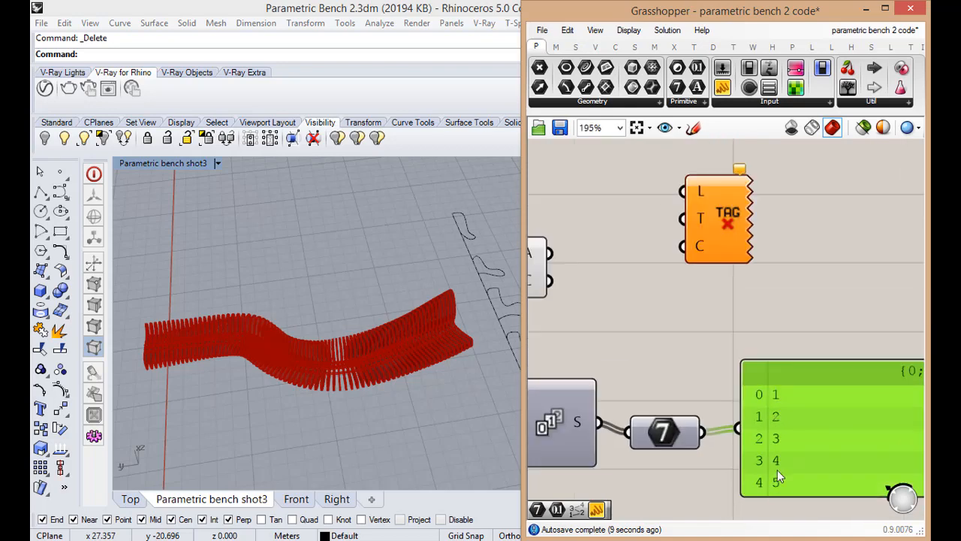
Add a second panel above the Integer parameter and set its content to "N_"
double_click(726, 393)
text(pan)
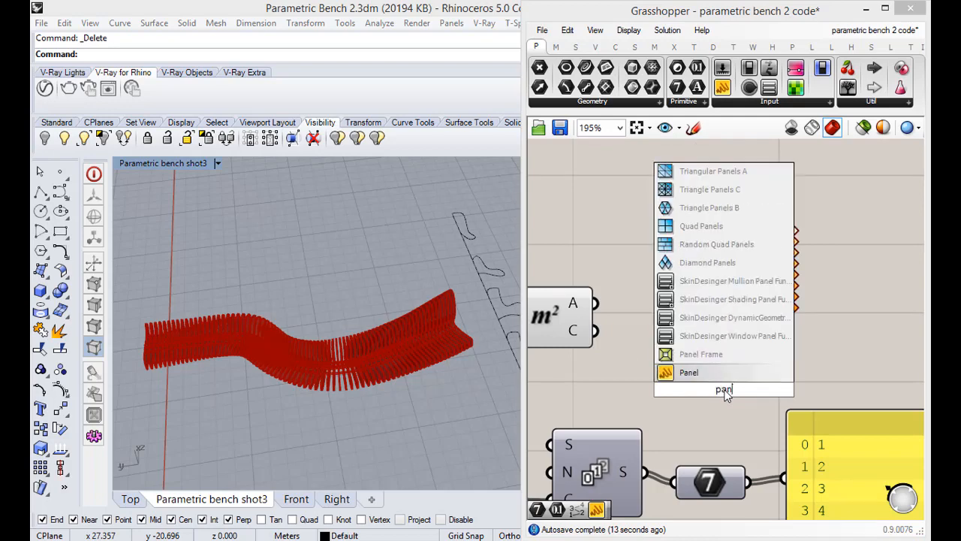
key(Return)
double_click(725, 390)
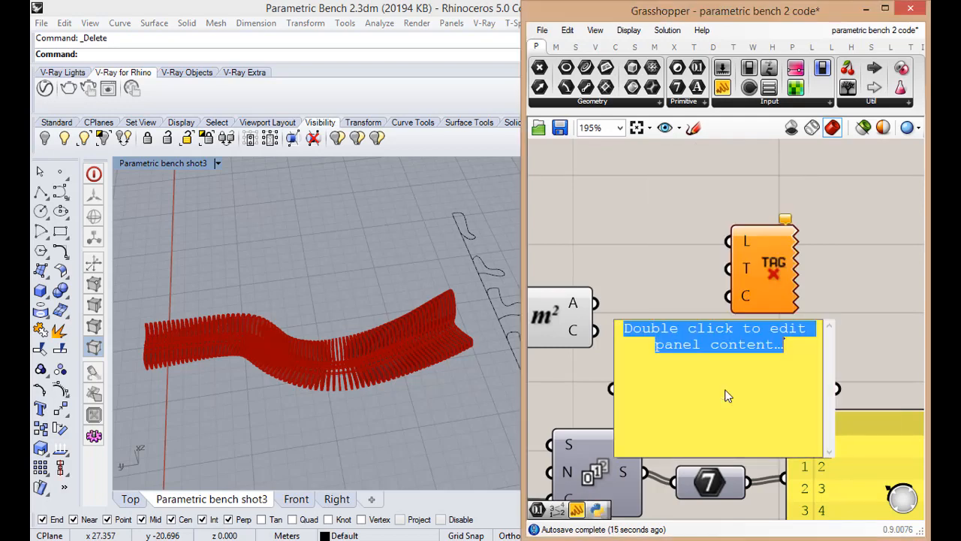
text(N)
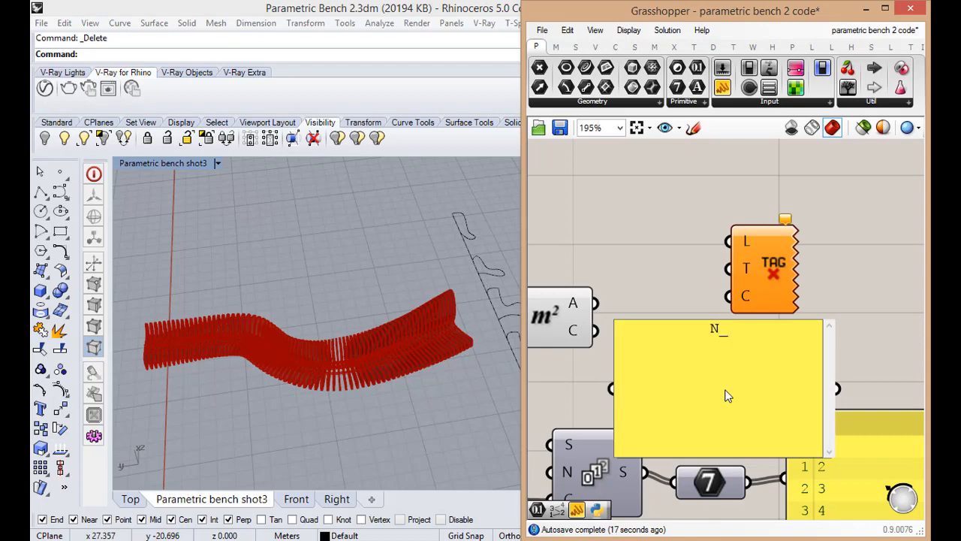
click(699, 297)
click(722, 377)
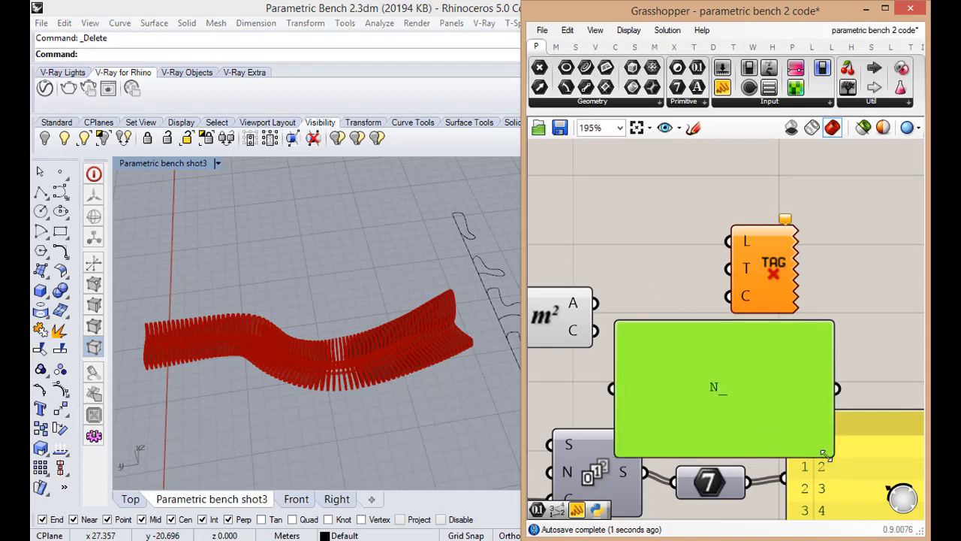
Shrink the N_ panel to fit its text and place it just above the Integer parameter
drag(826, 455, 700, 386)
right_drag(736, 395, 678, 371)
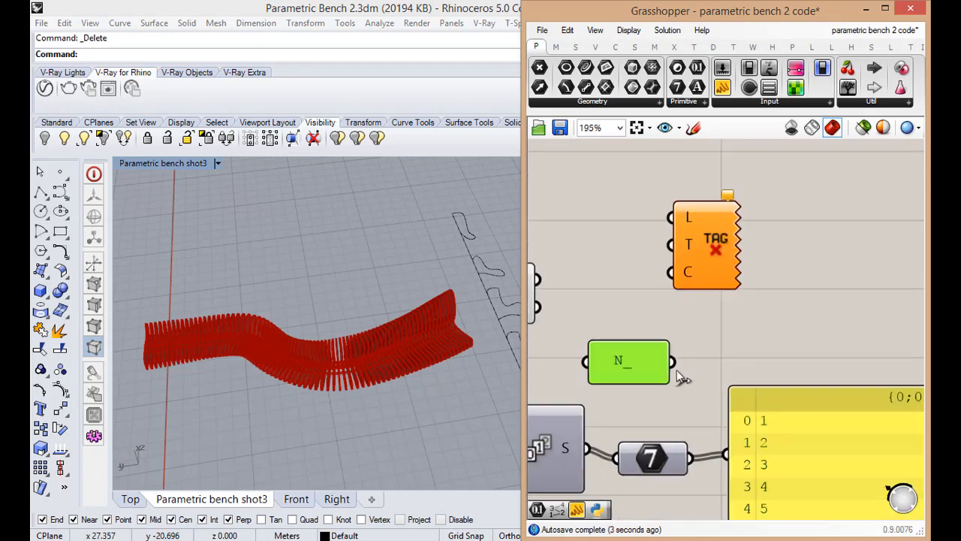
drag(652, 371, 670, 376)
Add a Concatenate component next to the N_ panel
double_click(743, 354)
text(comn)
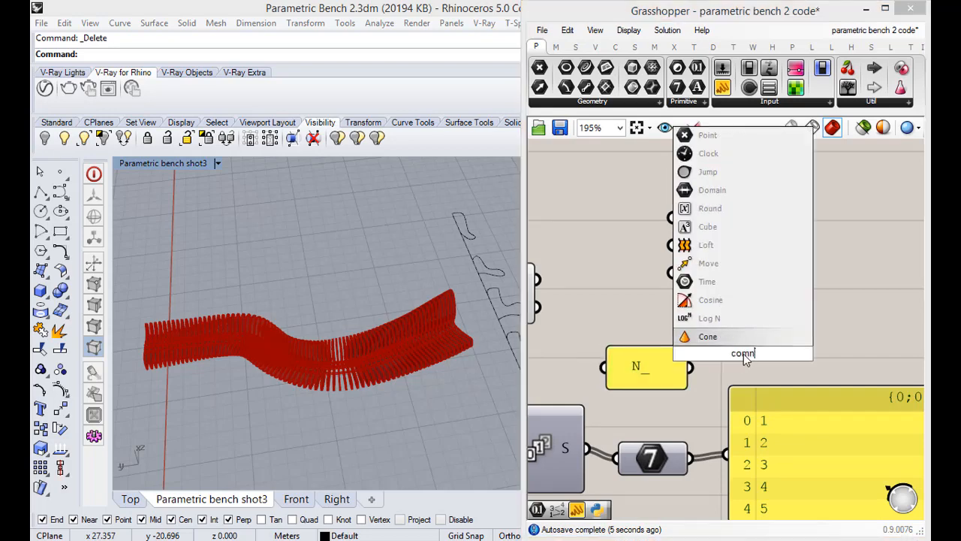
key(BackSpace)
key(BackSpace)
text(nc)
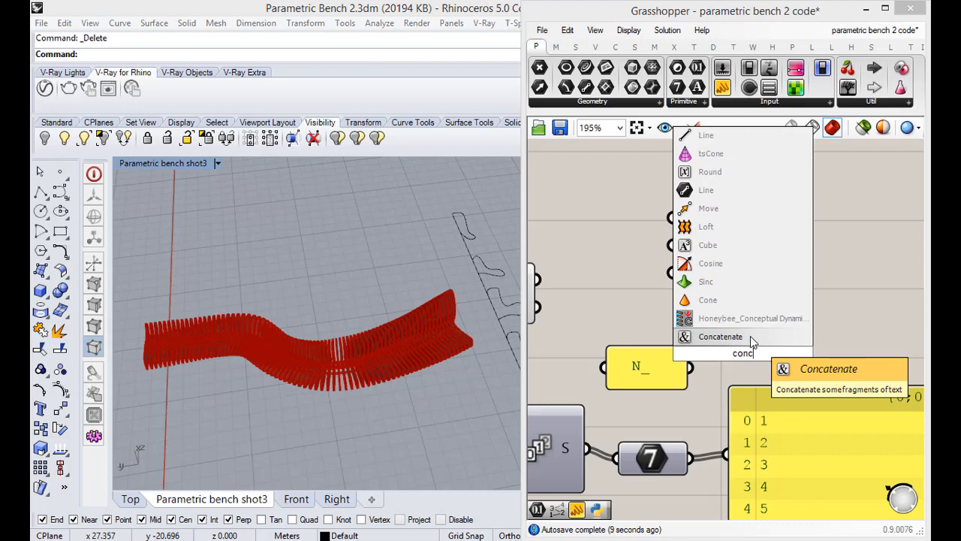
click(751, 338)
click(750, 358)
Make room beside the Integer parameter, then connect the N_ panel to Concatenate input A and the Integer output to input B
click(761, 423)
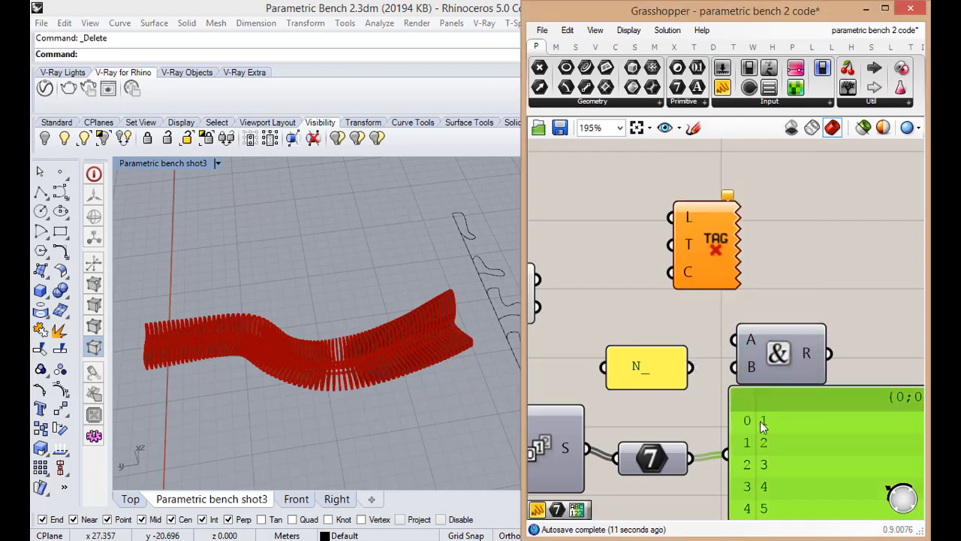
scroll(761, 424, down, 4)
drag(756, 432, 824, 439)
scroll(801, 427, up, 3)
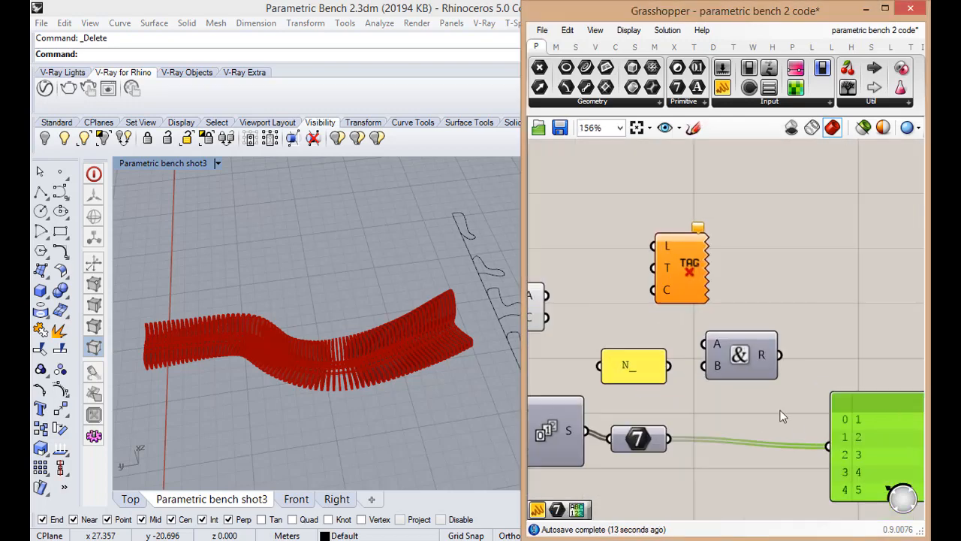
drag(722, 373, 726, 422)
drag(670, 365, 706, 382)
drag(667, 439, 707, 403)
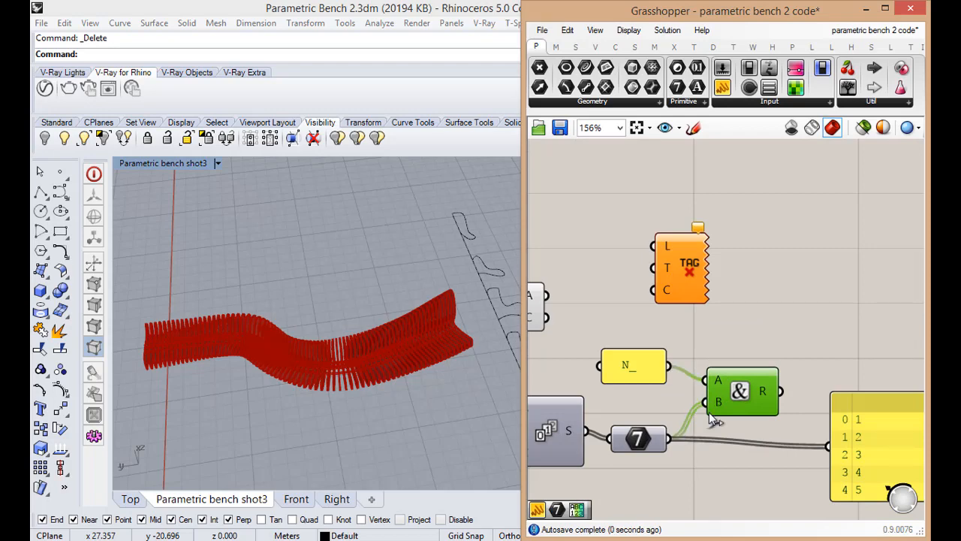
Feed the Concatenate R output into the list panel to check the combined labels
drag(782, 391, 834, 400)
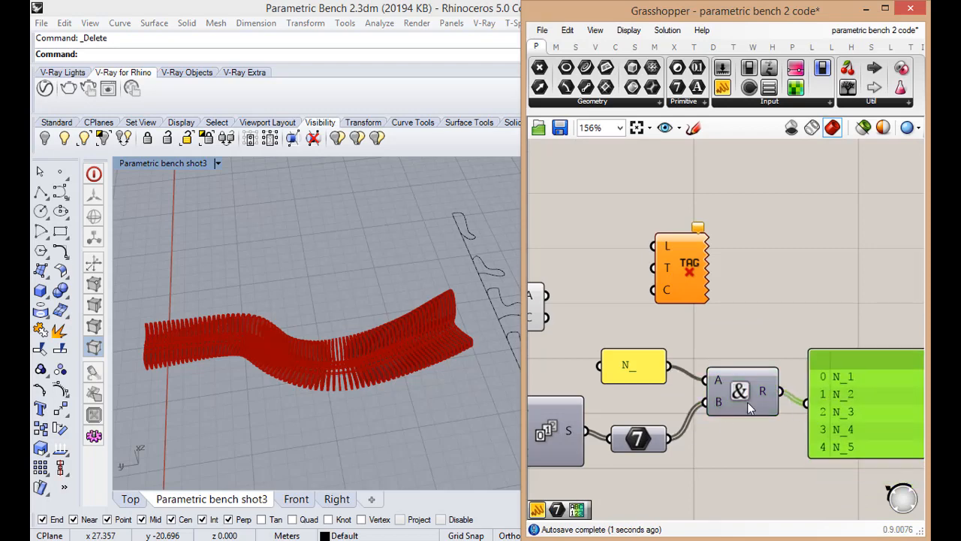
scroll(740, 389, down, 5)
scroll(772, 407, up, 5)
scroll(638, 375, down, 4)
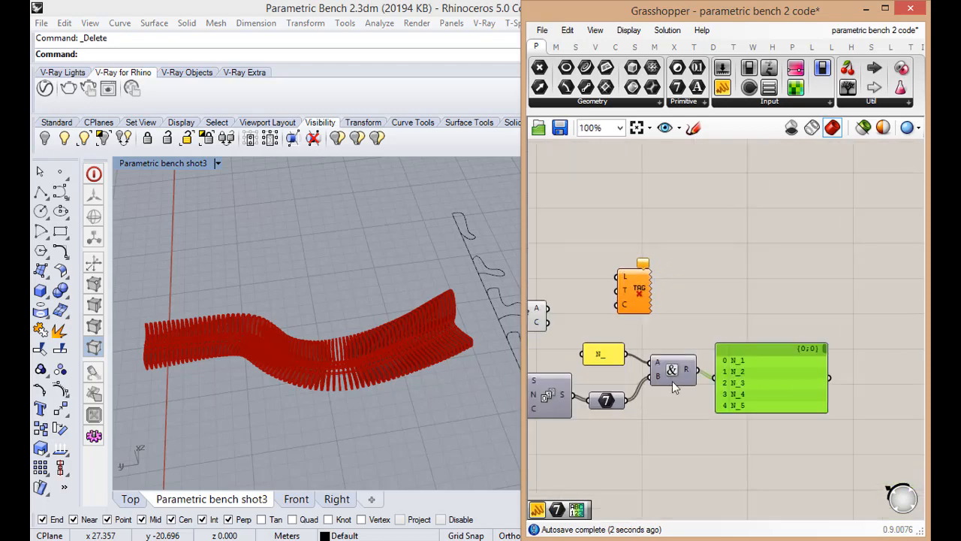
Connect the Concatenate R output to the T input of the text tag, and delete the list panel
scroll(624, 376, up, 2)
drag(698, 337, 740, 344)
scroll(742, 384, up, 1)
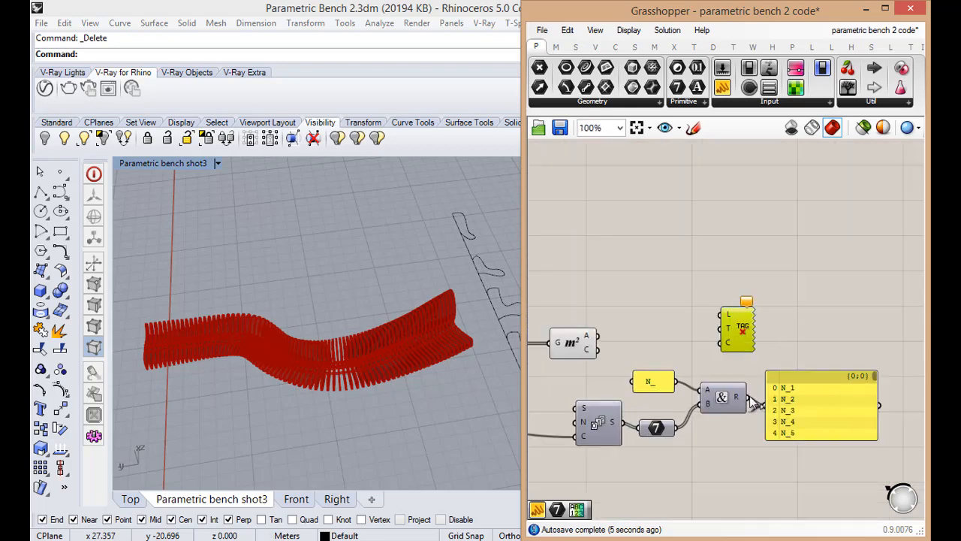
drag(749, 398, 760, 329)
click(794, 410)
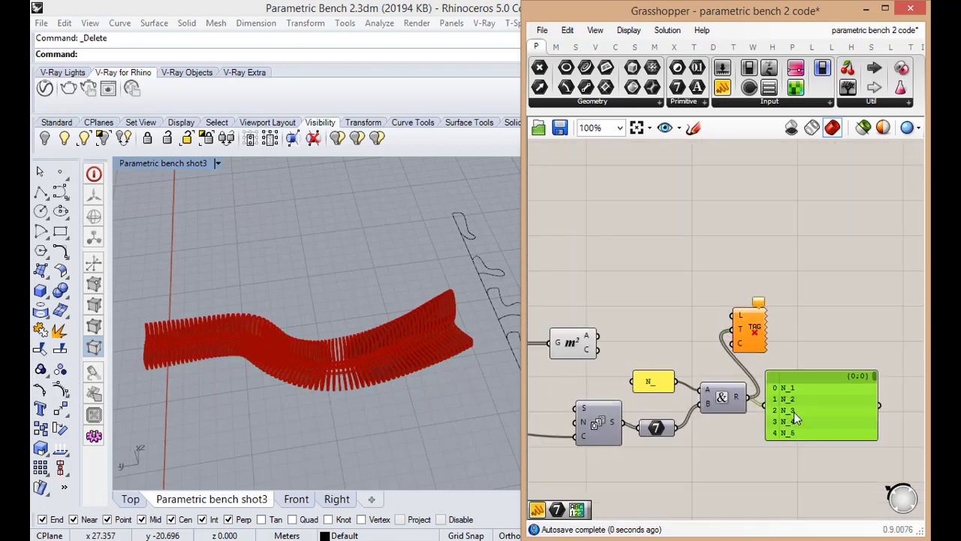
key(Delete)
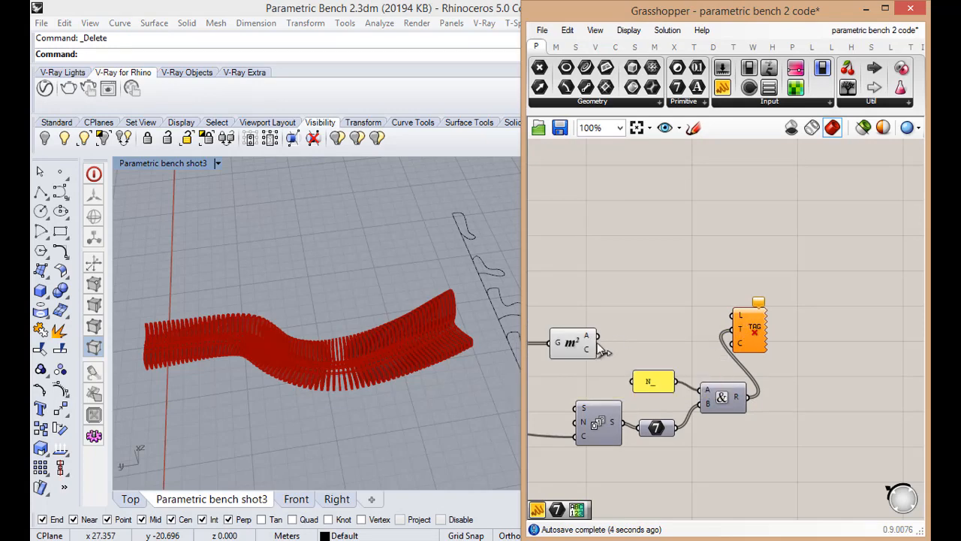
Connect the Area component's C output to the tag's L input, and move the tag farther from the Concatenate component
drag(717, 310, 731, 315)
right_drag(478, 362, 323, 343)
scroll(437, 360, up, 4)
scroll(438, 361, up, 2)
scroll(410, 362, down, 2)
drag(757, 342, 784, 355)
Add a white Colour Swatch and connect it to the C input of the text tag
click(760, 293)
double_click(760, 293)
text(swa)
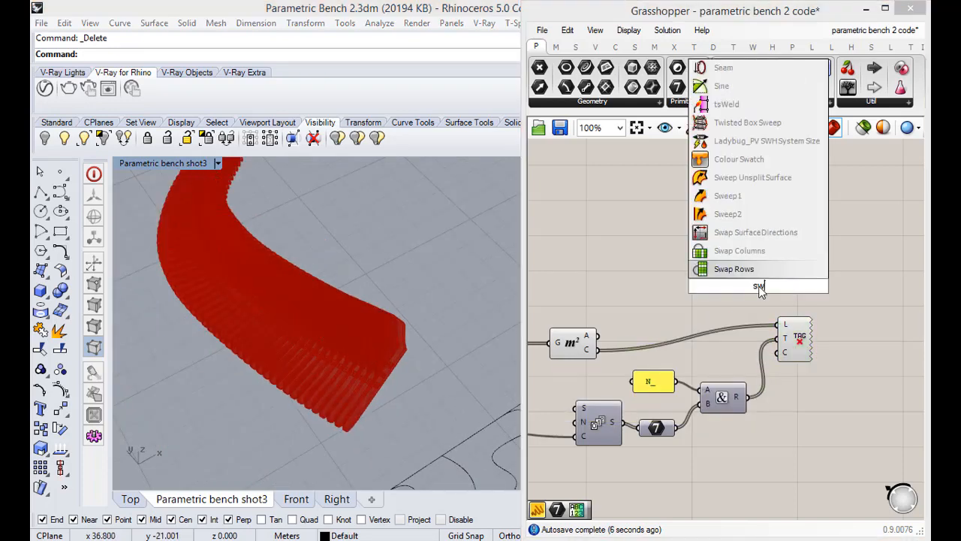
click(731, 214)
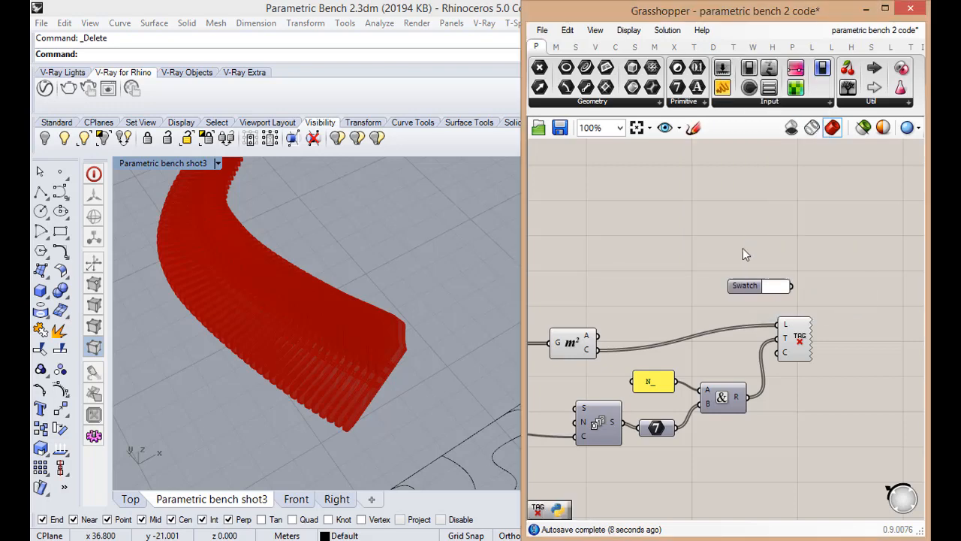
drag(783, 283, 778, 352)
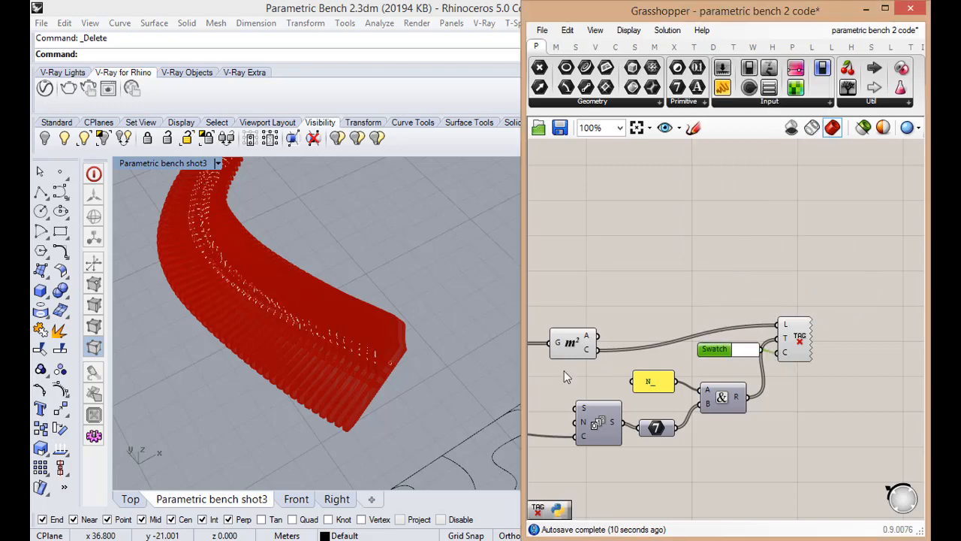
Examine the numbered tags on the bench ribs in the perspective view and up close in the Top view
right_drag(400, 374, 381, 322)
scroll(360, 391, up, 5)
right_drag(359, 391, 404, 423)
scroll(404, 422, down, 10)
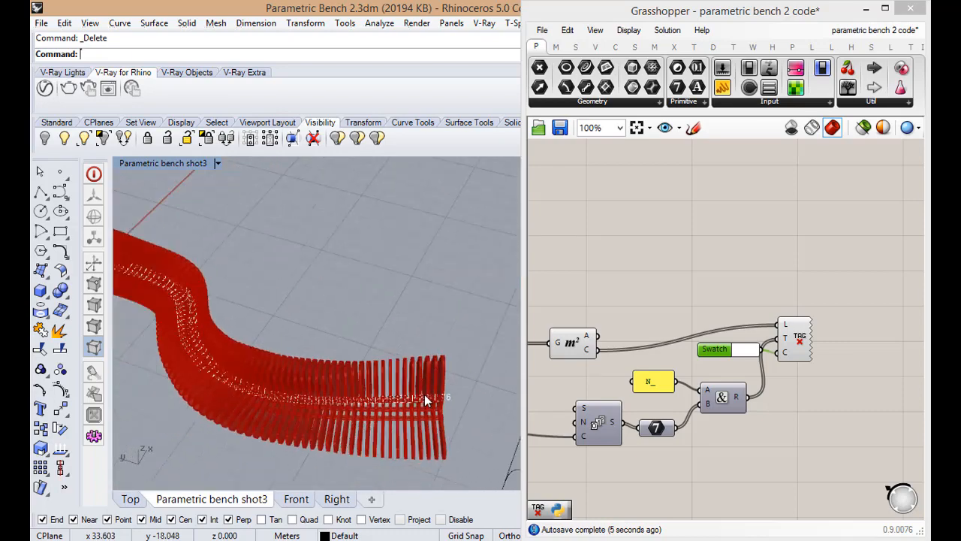
double_click(167, 163)
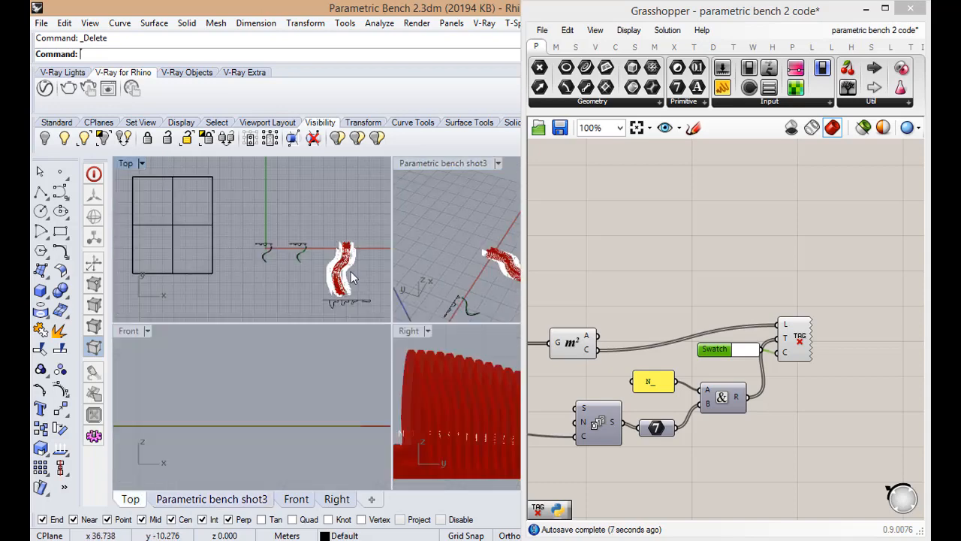
scroll(355, 198, up, 6)
scroll(315, 203, up, 10)
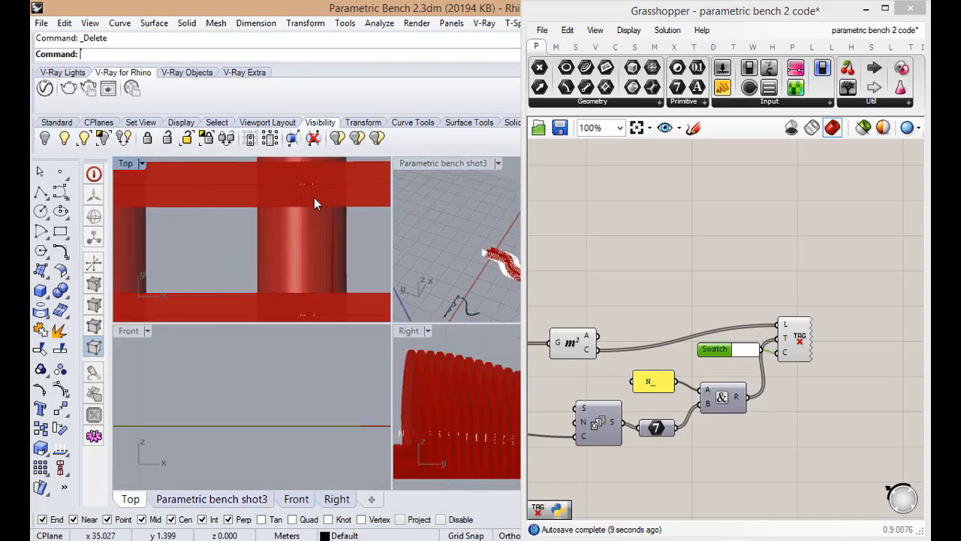
scroll(314, 270, down, 8)
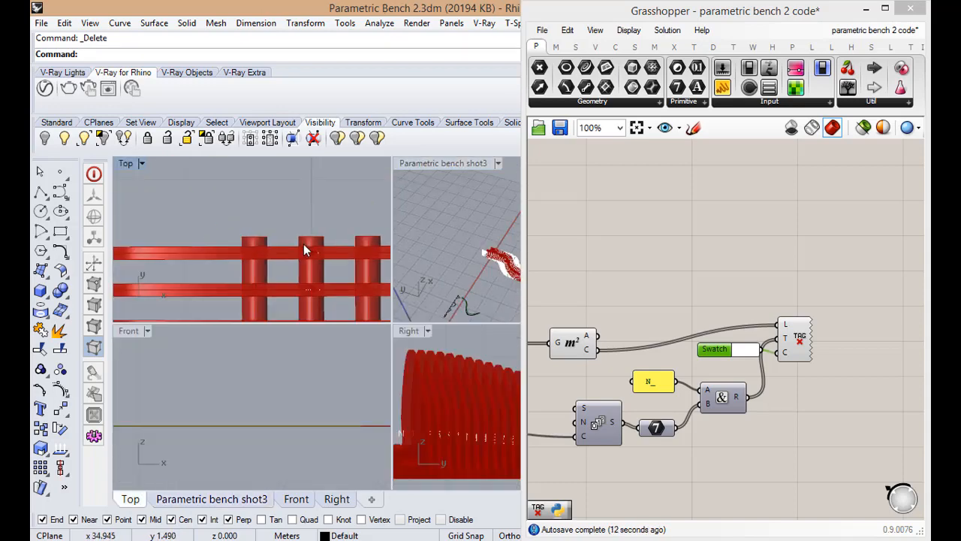
scroll(283, 239, up, 5)
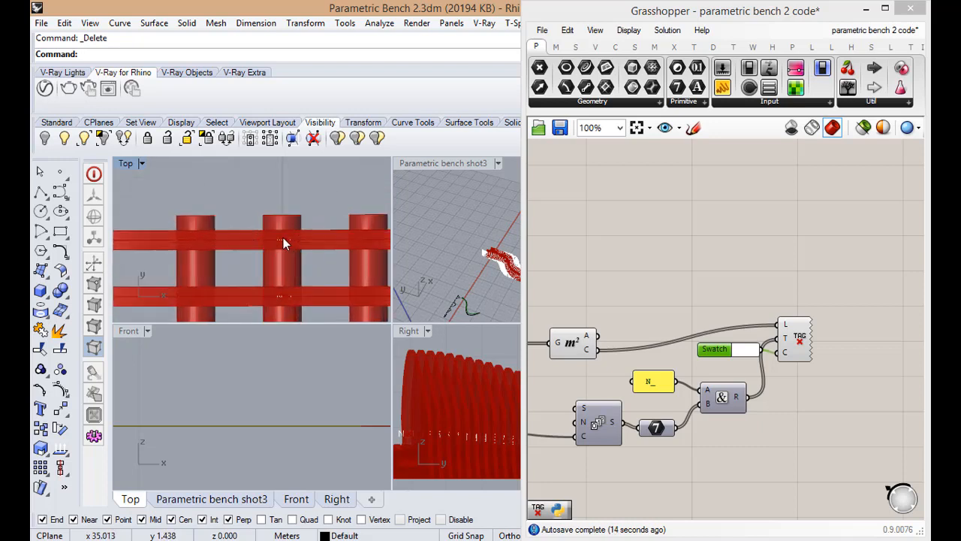
Examine where the tags sit on the ribs in the Top view and the centroid values output by the Area component
scroll(278, 247, up, 2)
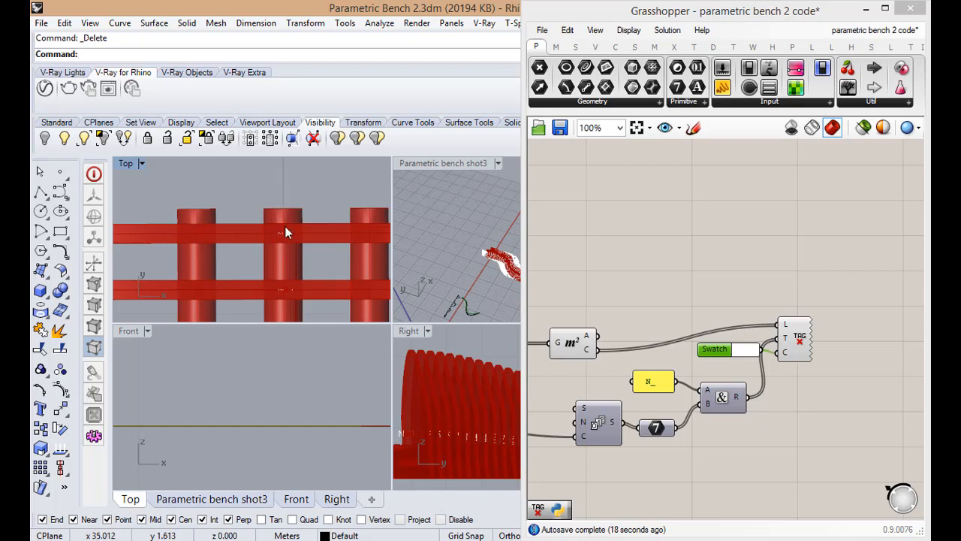
scroll(288, 223, down, 2)
scroll(283, 225, up, 4)
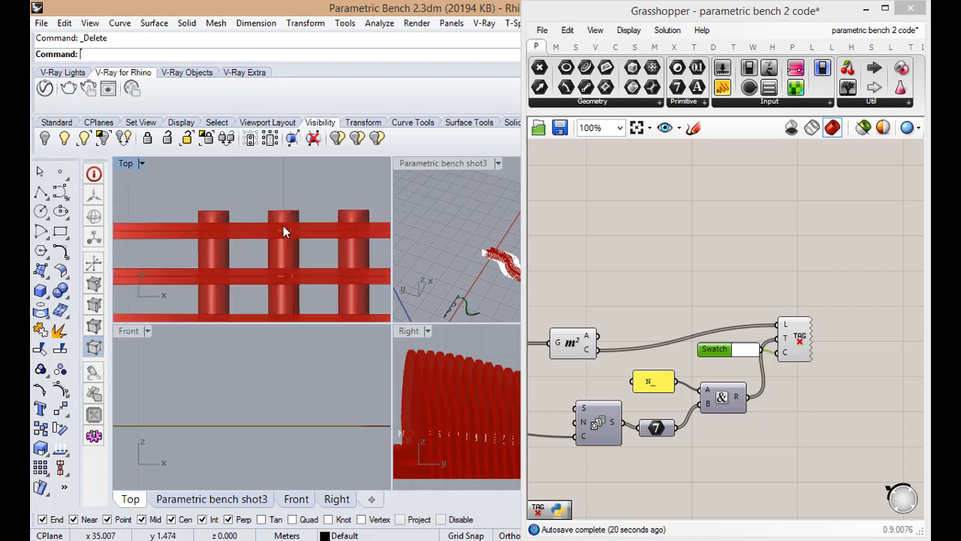
scroll(705, 324, down, 1)
scroll(705, 324, up, 2)
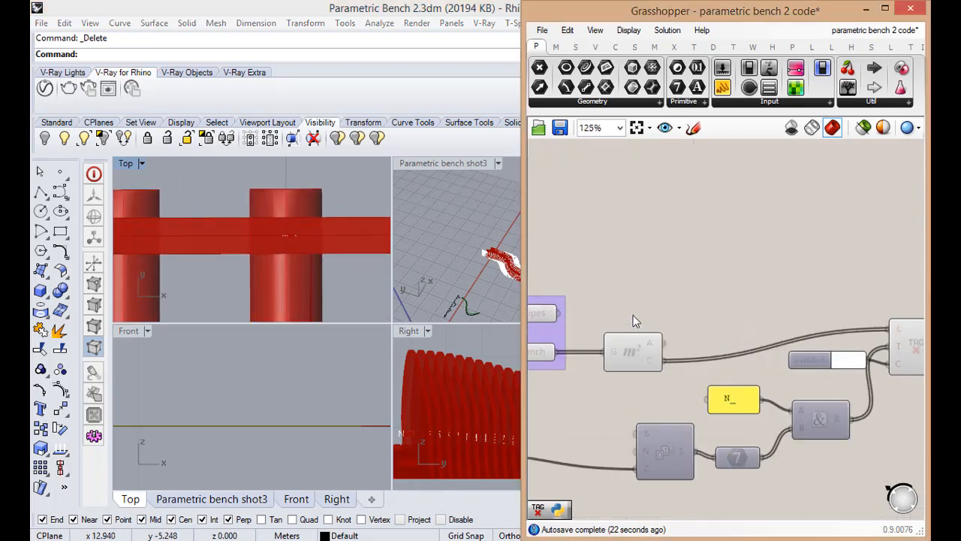
click(646, 334)
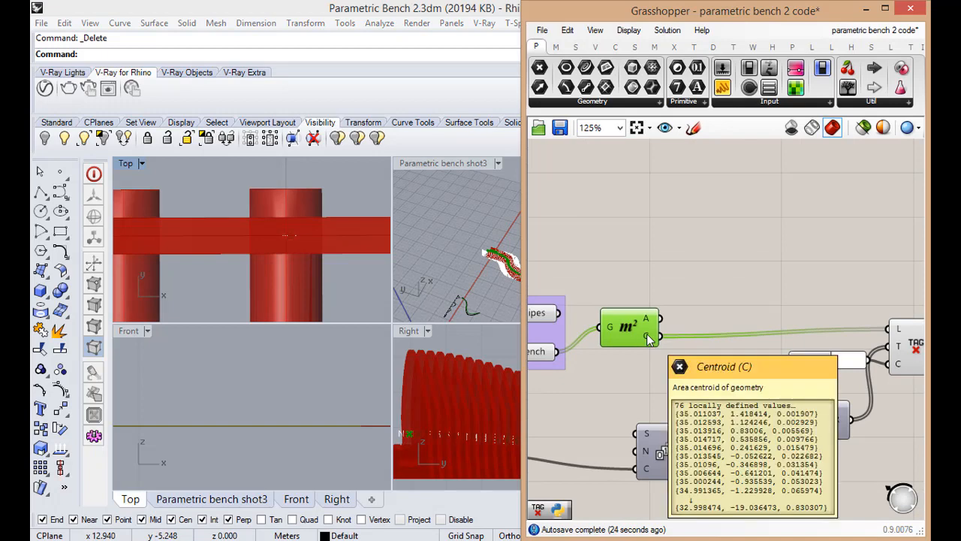
drag(633, 332, 634, 350)
scroll(356, 210, down, 2)
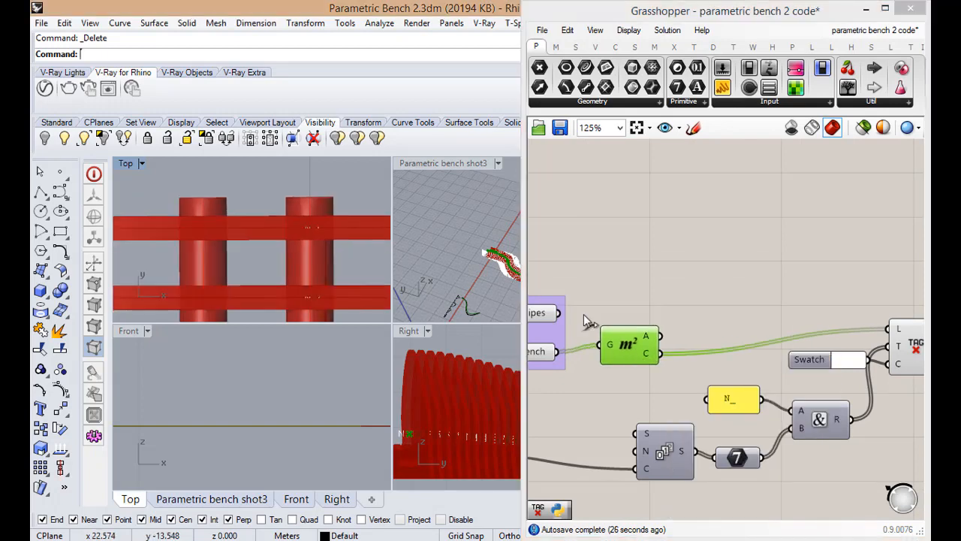
Move the numbering components farther below the Area component, and shift the text tag and swatch away to make room
click(583, 314)
scroll(657, 307, down, 4)
scroll(639, 311, up, 3)
scroll(699, 413, down, 1)
drag(761, 468, 612, 398)
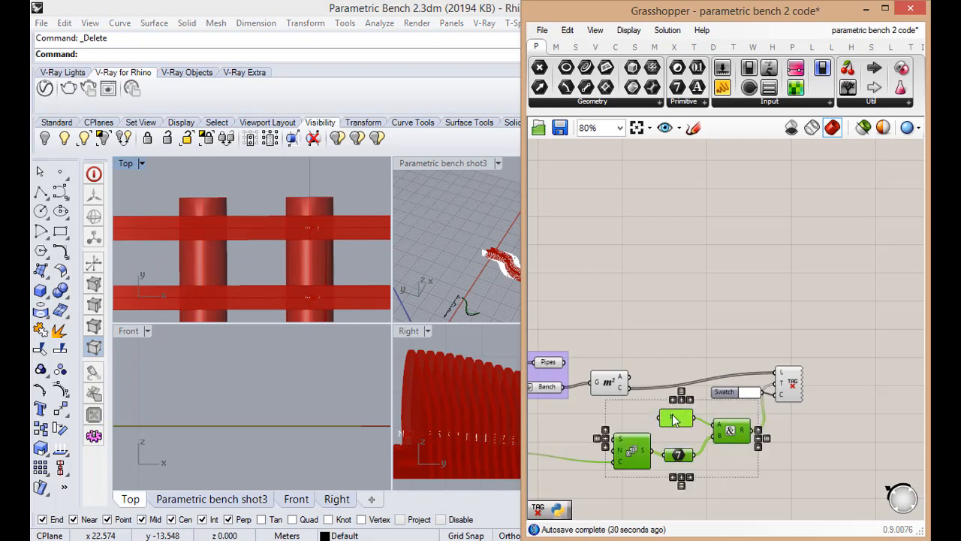
drag(674, 419, 686, 453)
drag(807, 411, 756, 398)
Add a Move component above the tag wire and connect the Area component's C output to its G input
double_click(691, 337)
text(move)
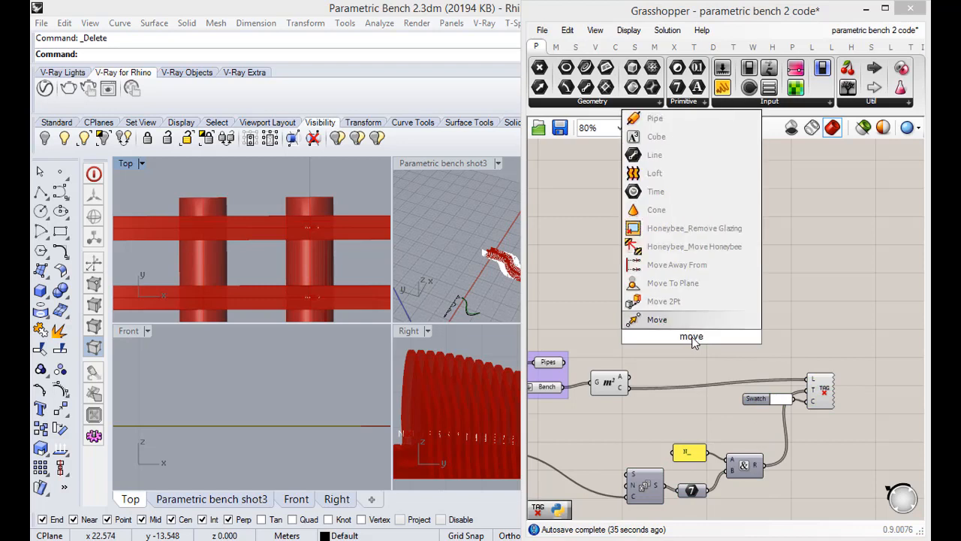
key(Return)
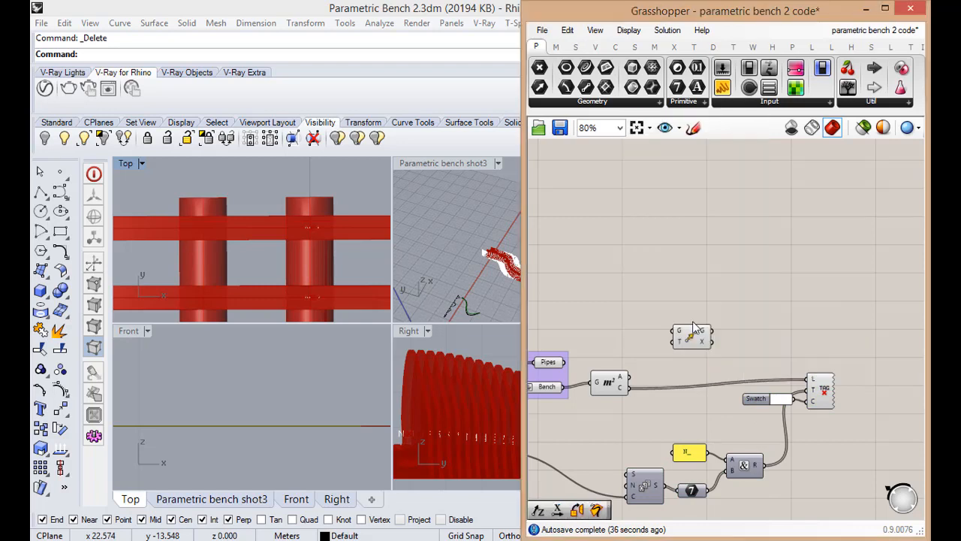
scroll(706, 356, up, 3)
drag(582, 410, 708, 356)
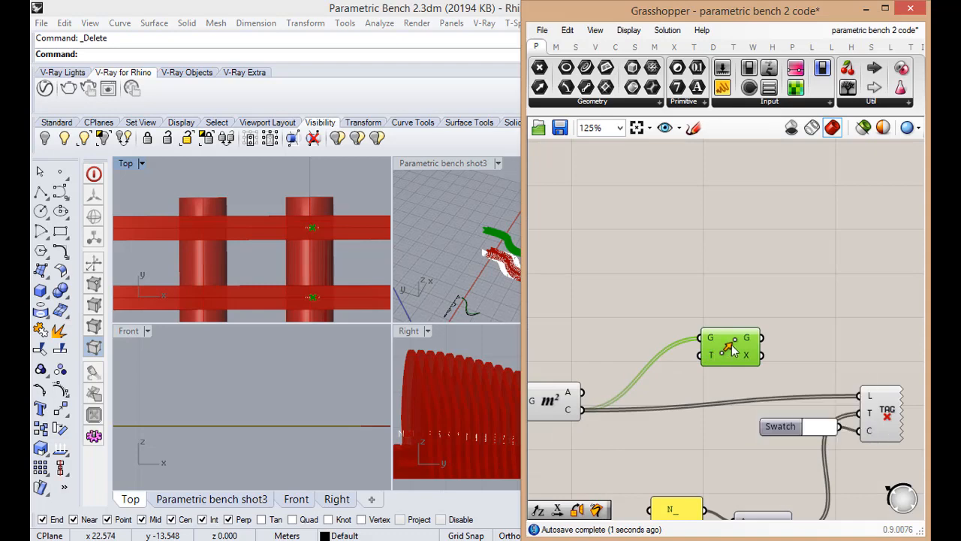
scroll(588, 328, down, 1)
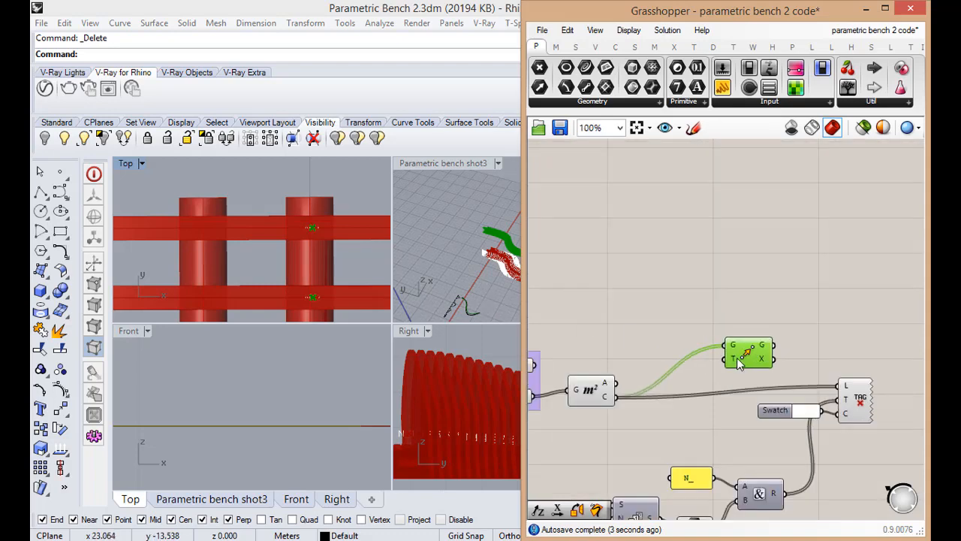
scroll(718, 411, down, 9)
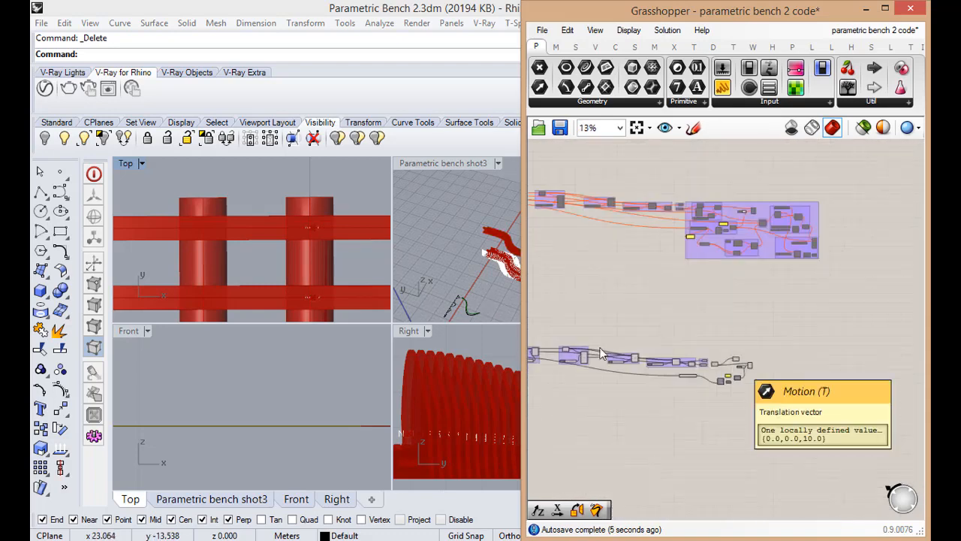
scroll(730, 355, up, 5)
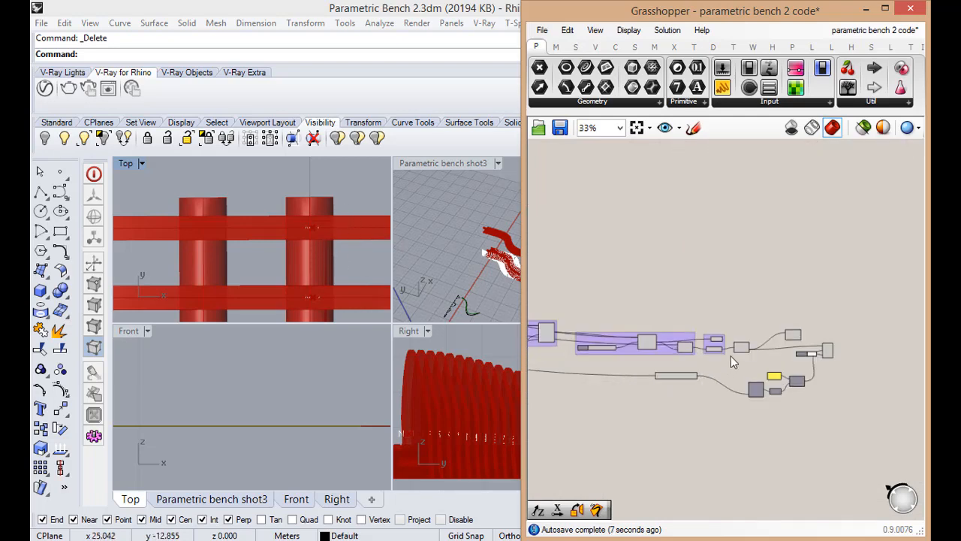
scroll(763, 373, up, 3)
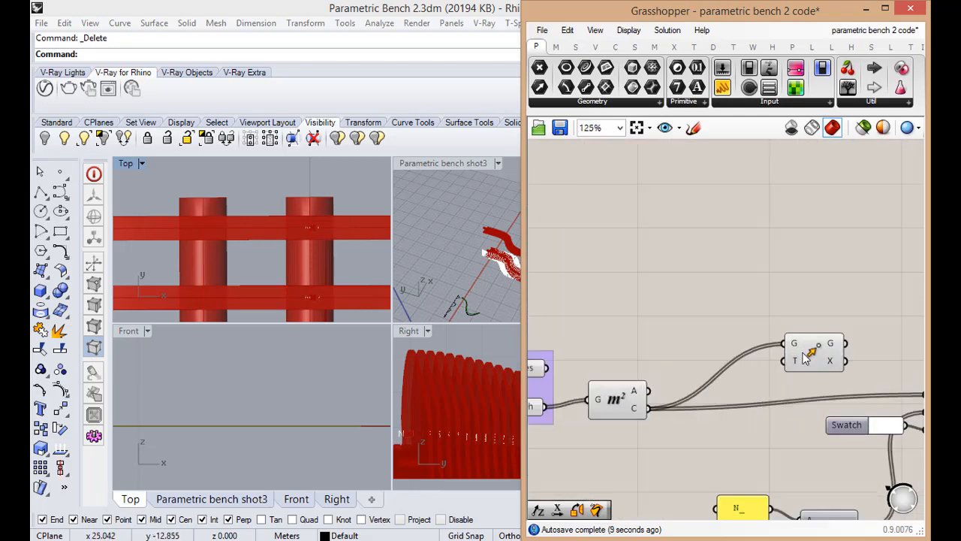
double_click(696, 437)
text(de)
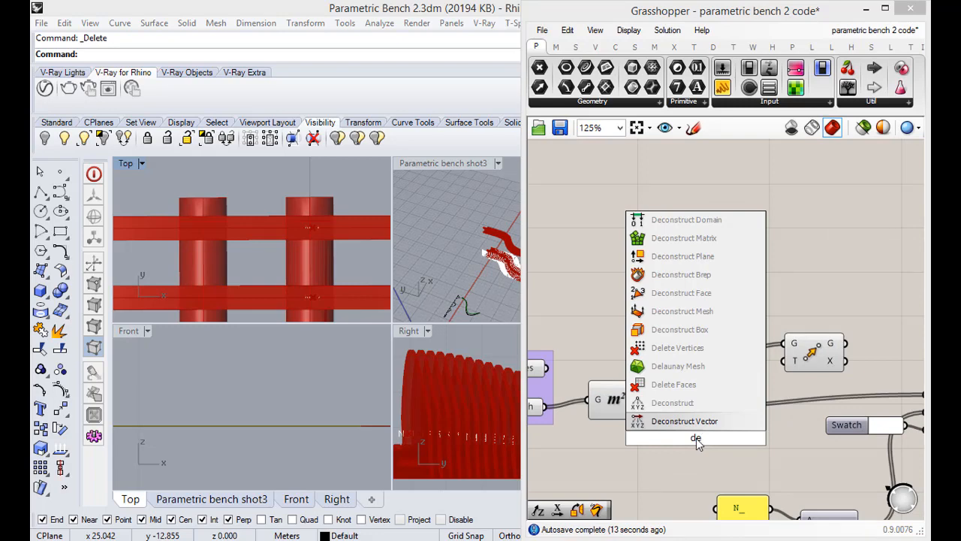
key(Return)
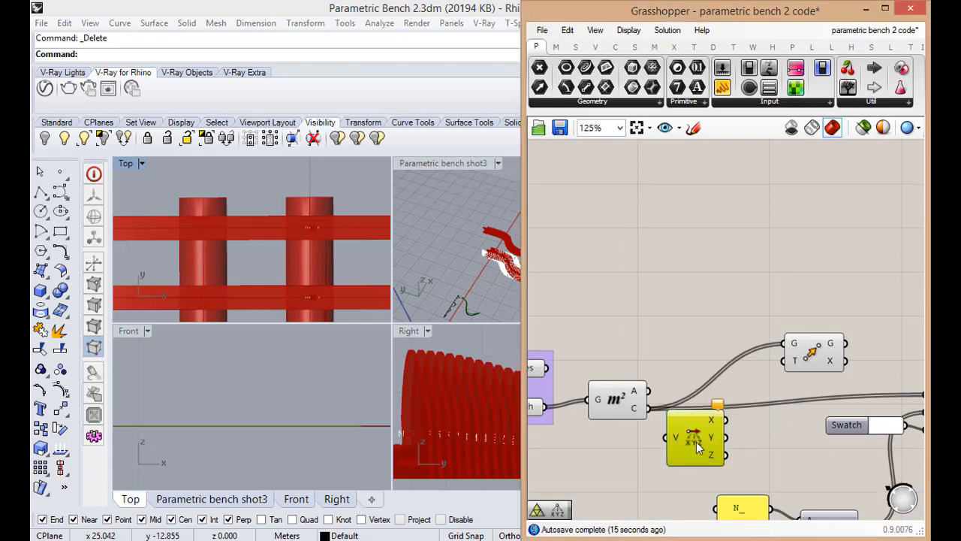
scroll(696, 442, down, 6)
scroll(717, 432, up, 6)
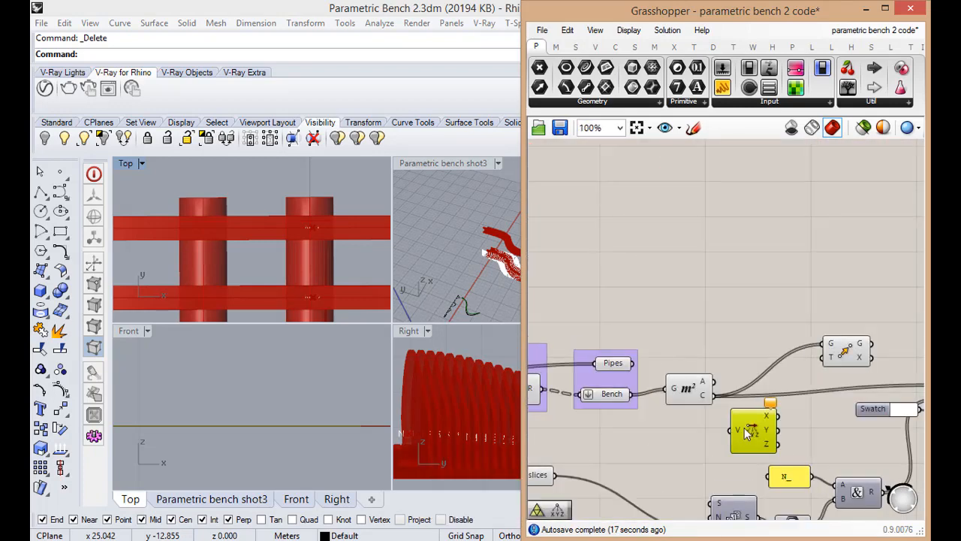
drag(754, 430, 774, 421)
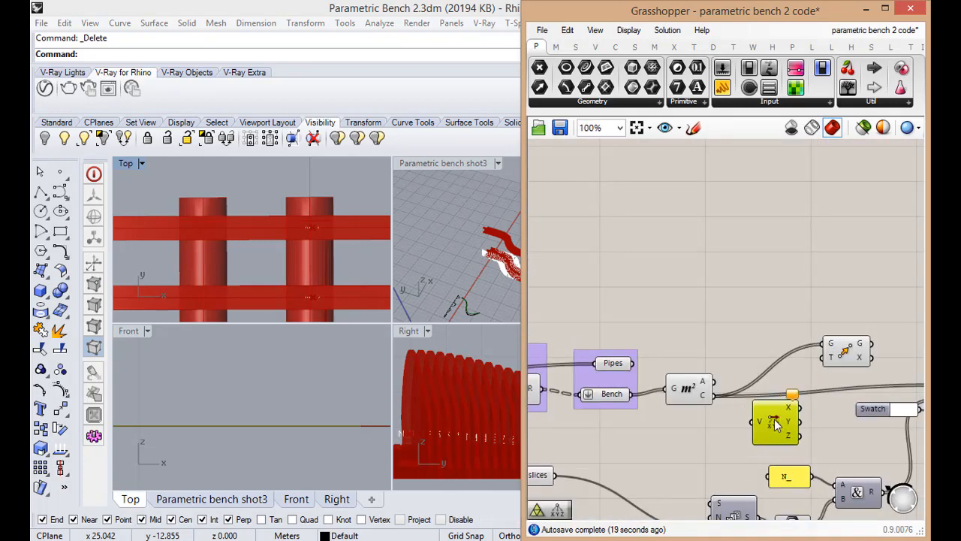
click(733, 434)
scroll(781, 419, down, 9)
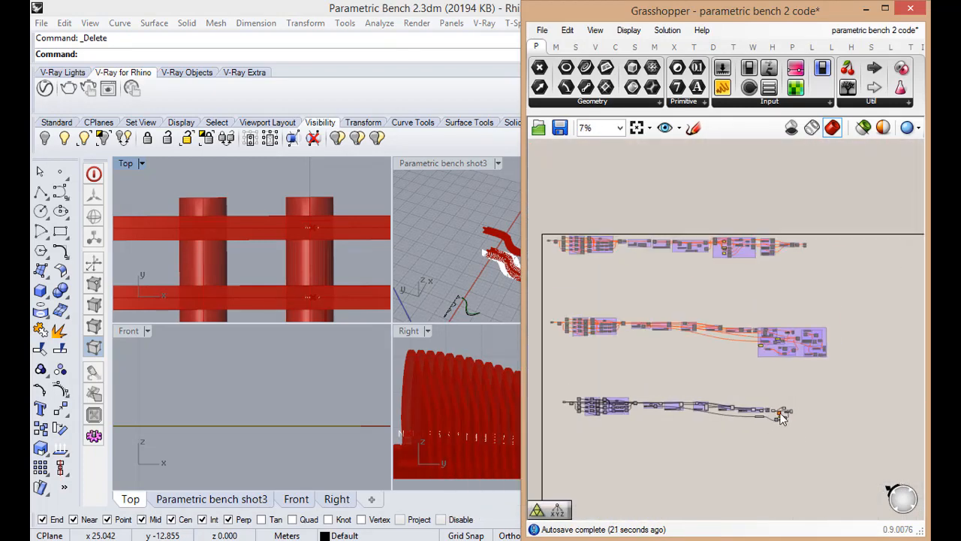
scroll(780, 418, up, 8)
scroll(778, 413, up, 4)
click(771, 416)
key(Delete)
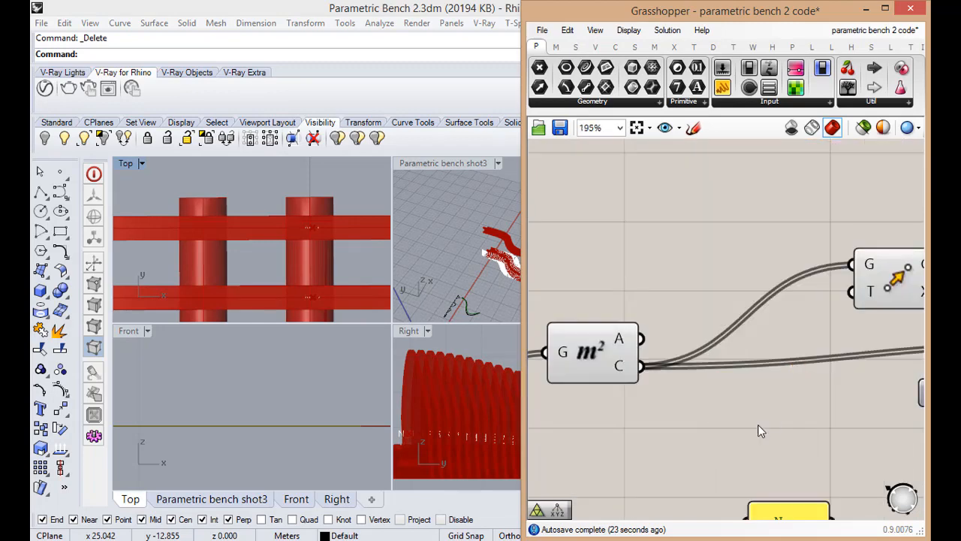
Add a Deconstruct Plane component just below the Area component
double_click(756, 429)
text(de)
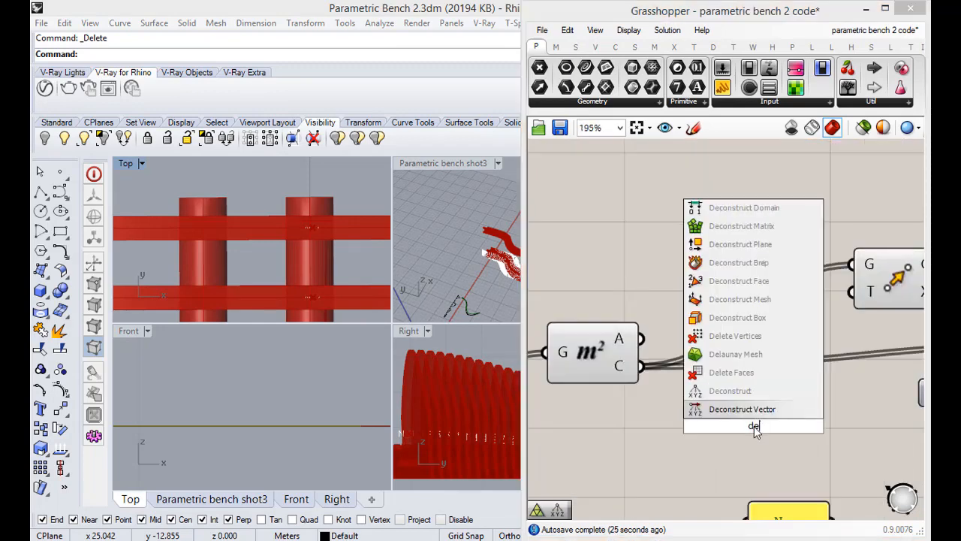
click(754, 252)
Connect the F output of the perpendicular frames component to the P input of Deconstruct Plane
scroll(726, 399, down, 10)
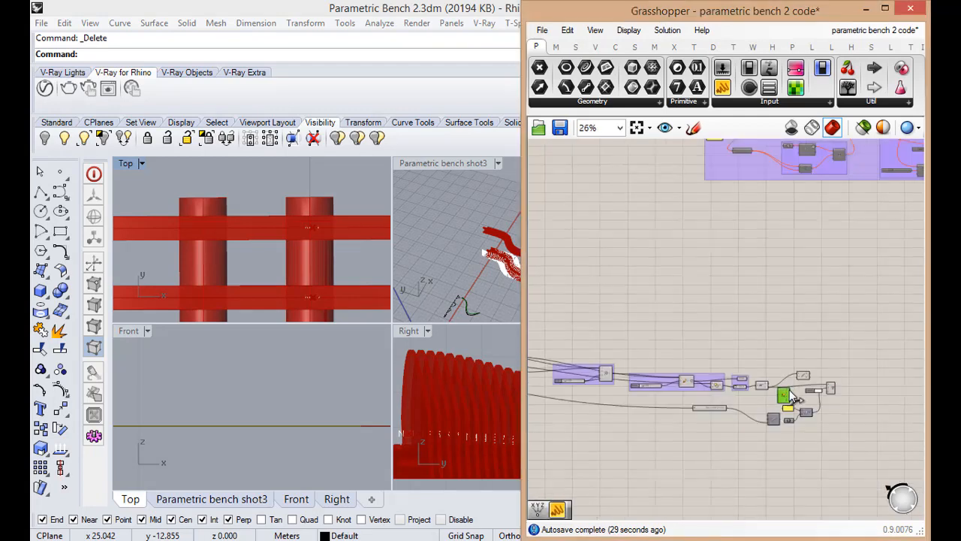
scroll(695, 377, up, 6)
scroll(771, 375, down, 7)
scroll(697, 360, up, 11)
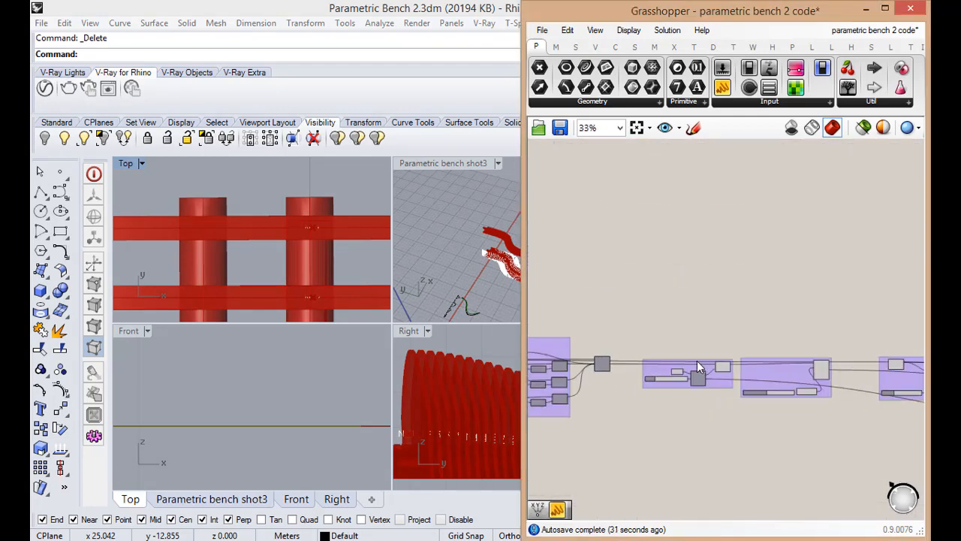
scroll(673, 390, down, 4)
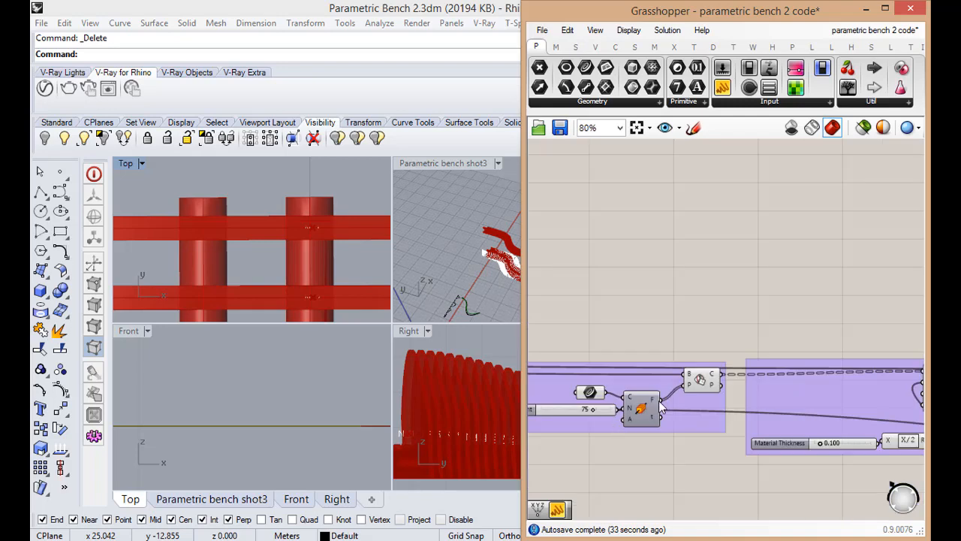
drag(661, 400, 703, 390)
scroll(610, 424, down, 10)
scroll(693, 421, up, 8)
scroll(774, 387, up, 5)
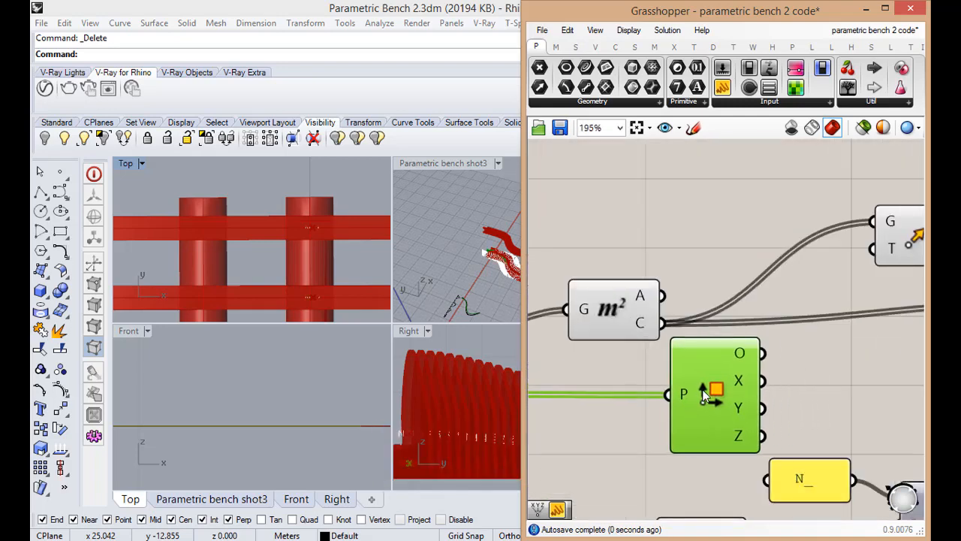
Space out the Move, Deconstruct Plane and numbering components to free room beside the Deconstruct Plane outputs
scroll(702, 389, down, 2)
scroll(752, 378, up, 2)
click(758, 373)
scroll(759, 373, down, 2)
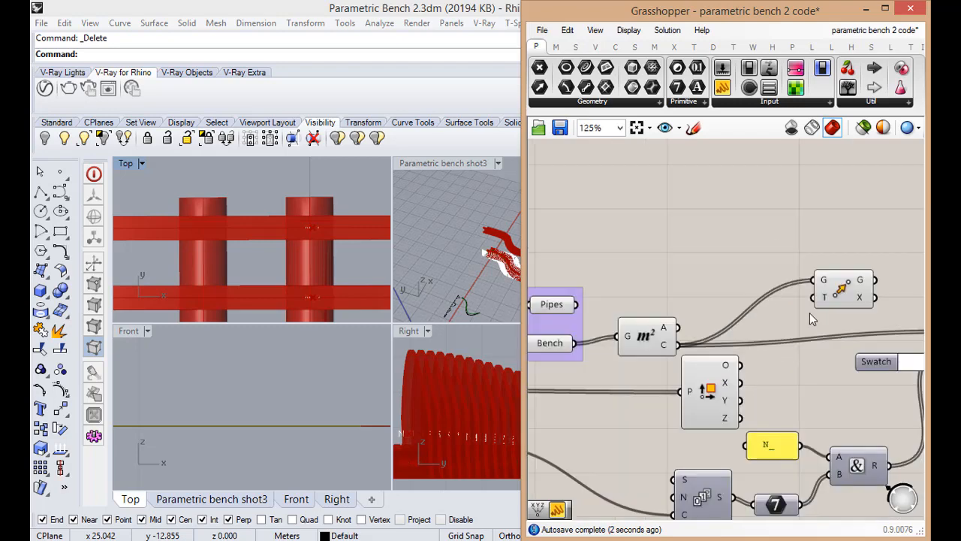
drag(841, 300, 848, 300)
drag(721, 398, 715, 397)
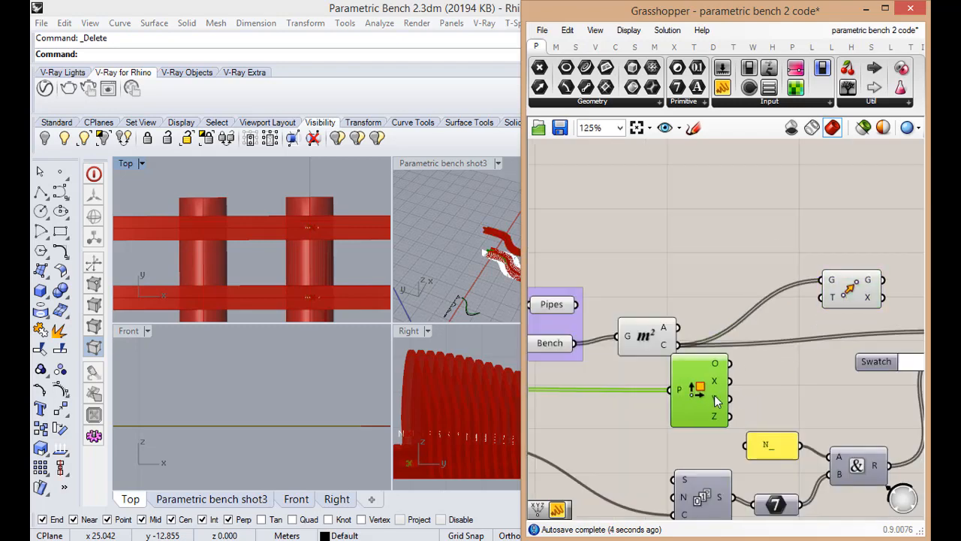
scroll(734, 406, up, 2)
double_click(788, 406)
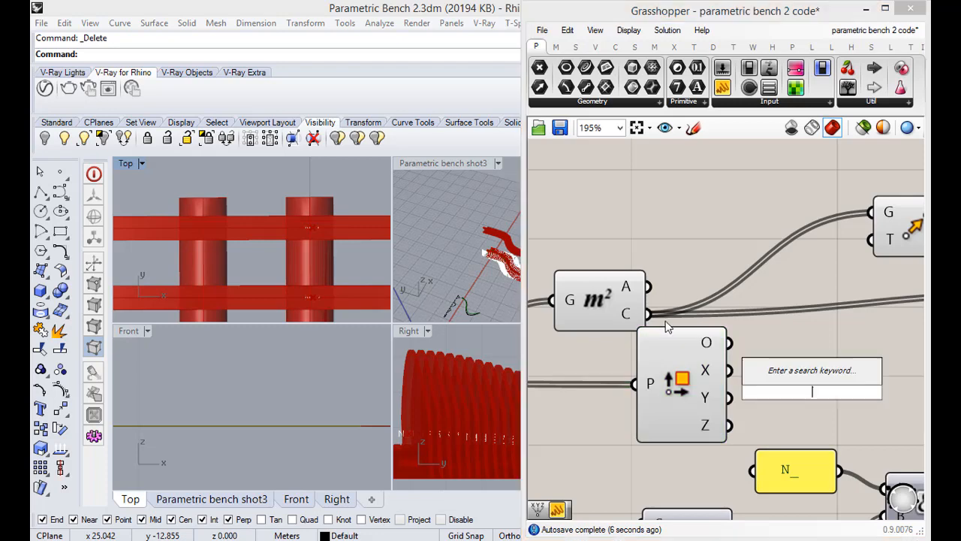
scroll(762, 431, down, 5)
drag(790, 458, 705, 400)
scroll(750, 393, up, 6)
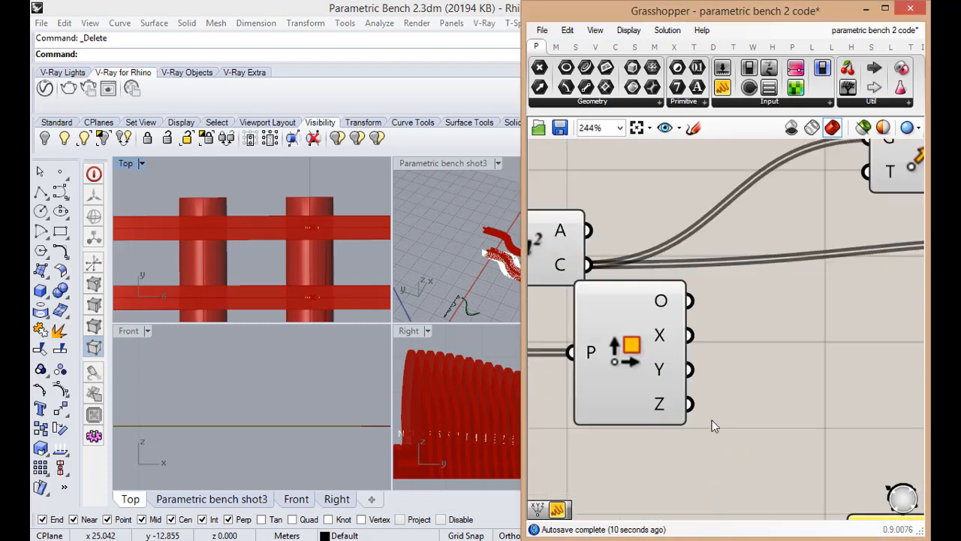
scroll(712, 420, down, 3)
Select the Move component to check its points along the ribs in the Top view, and shift Deconstruct Plane farther from Area
click(787, 311)
scroll(743, 347, up, 4)
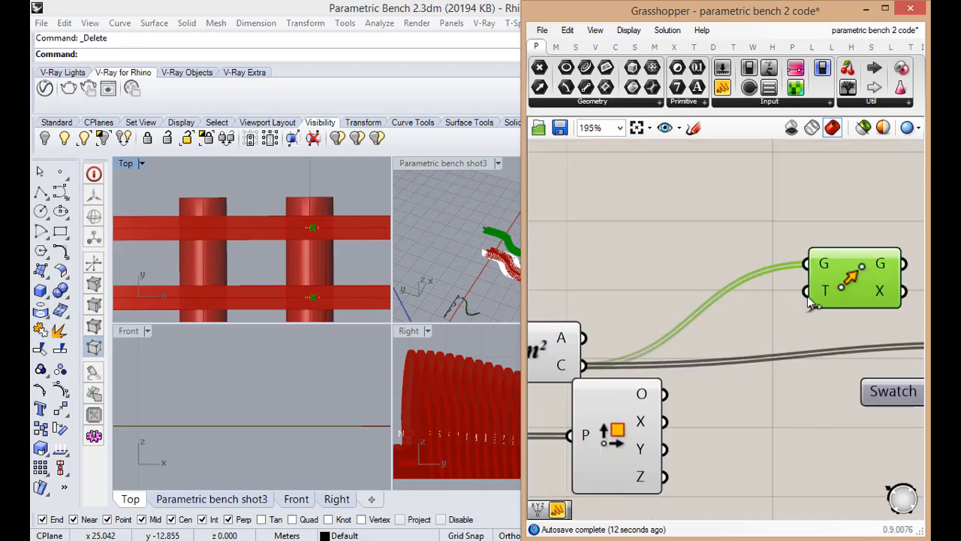
scroll(354, 256, down, 4)
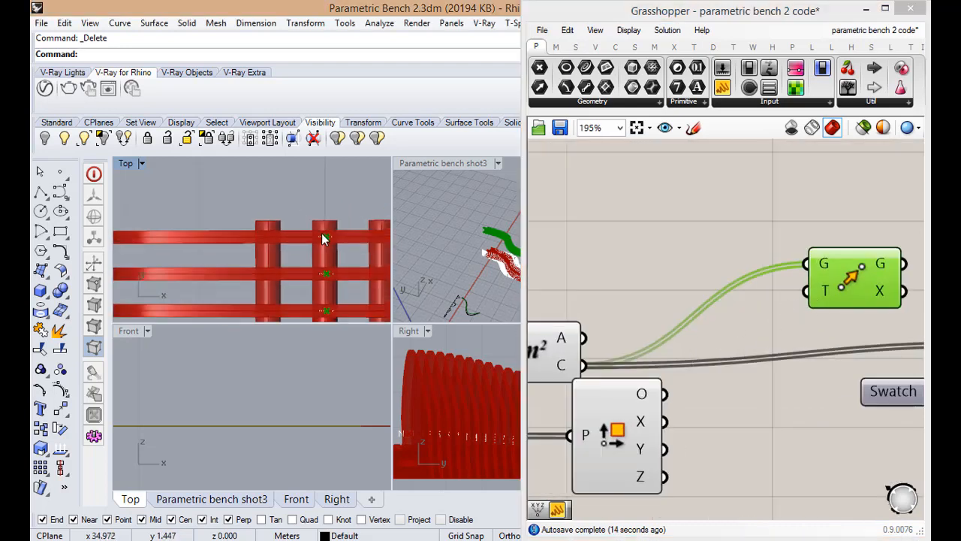
scroll(330, 232, down, 2)
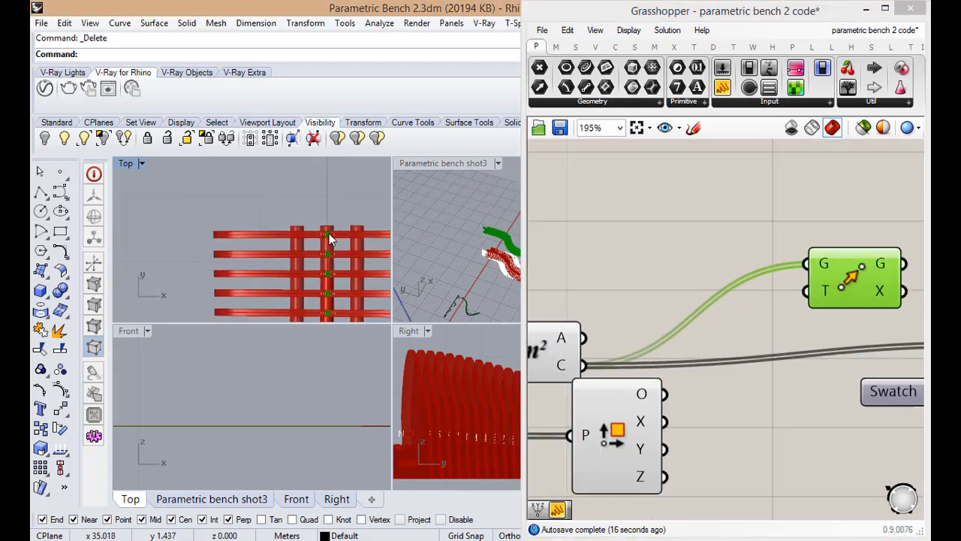
click(685, 446)
drag(633, 434, 610, 460)
Add a Multiplication component, connect Deconstruct Plane's Y output to its B input, and place it farther from Deconstruct Plane
double_click(714, 424)
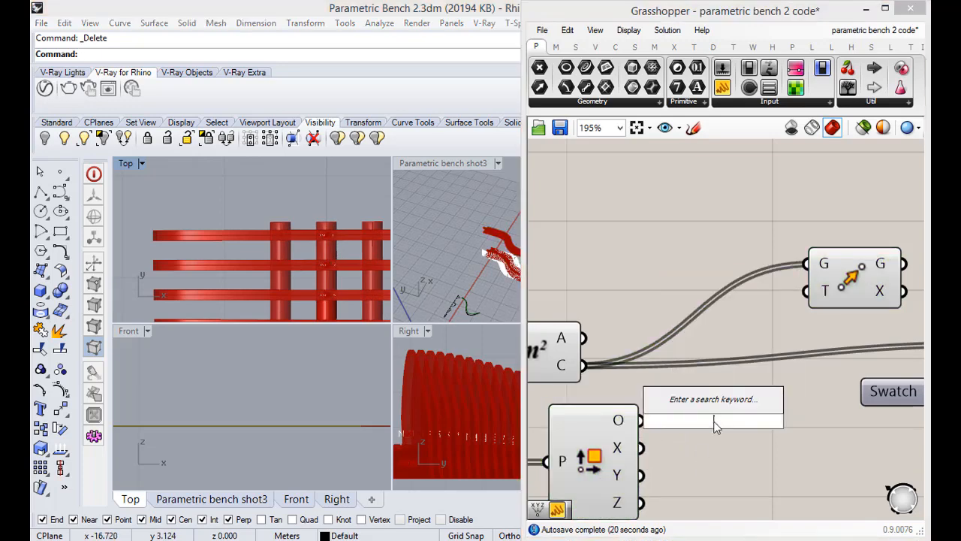
text(mu)
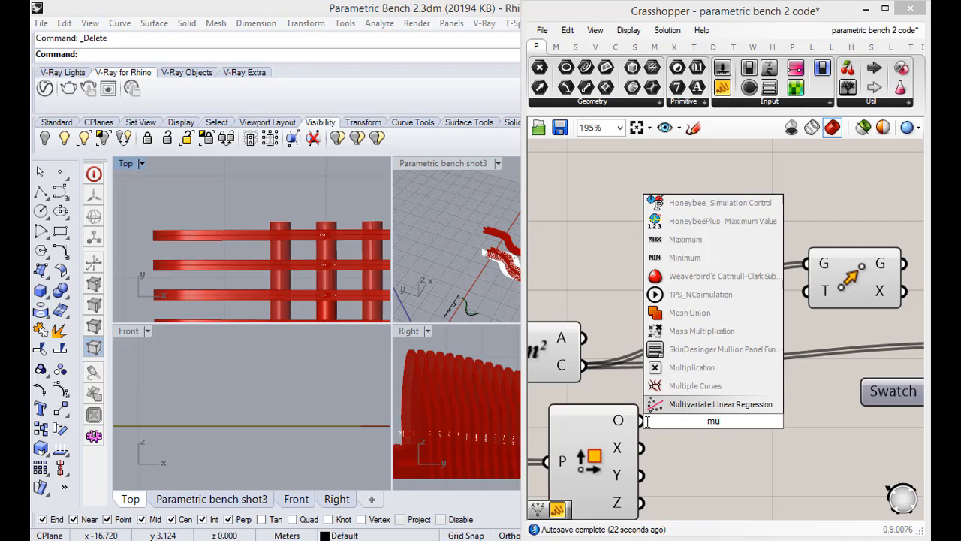
click(691, 367)
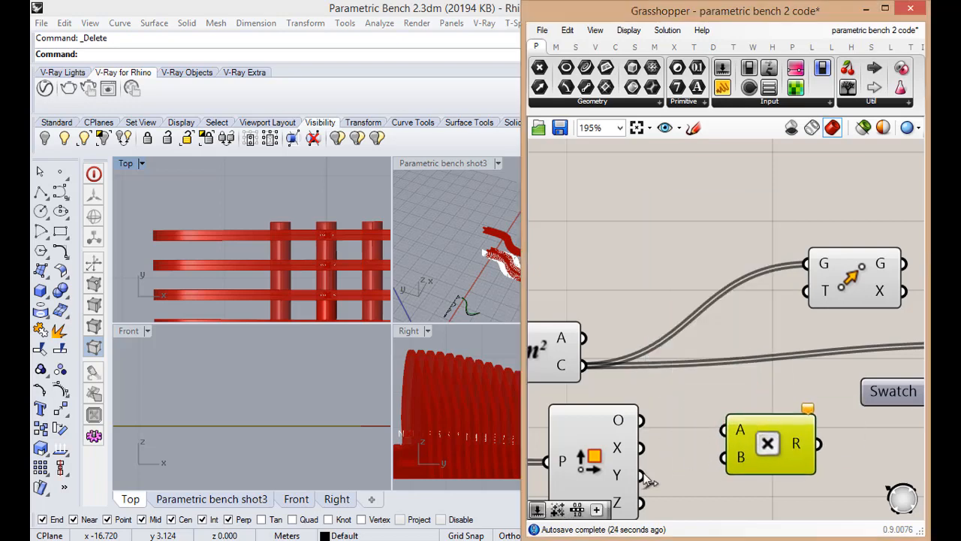
drag(642, 475, 788, 447)
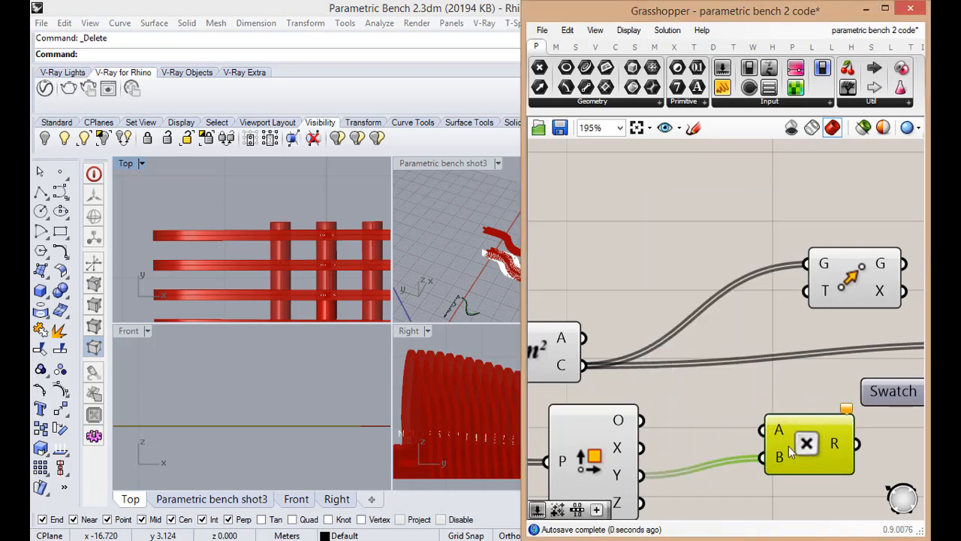
Add a number slider with a value of 0.000 and place it near the Multiplication component's A input
double_click(709, 398)
text(0.00)
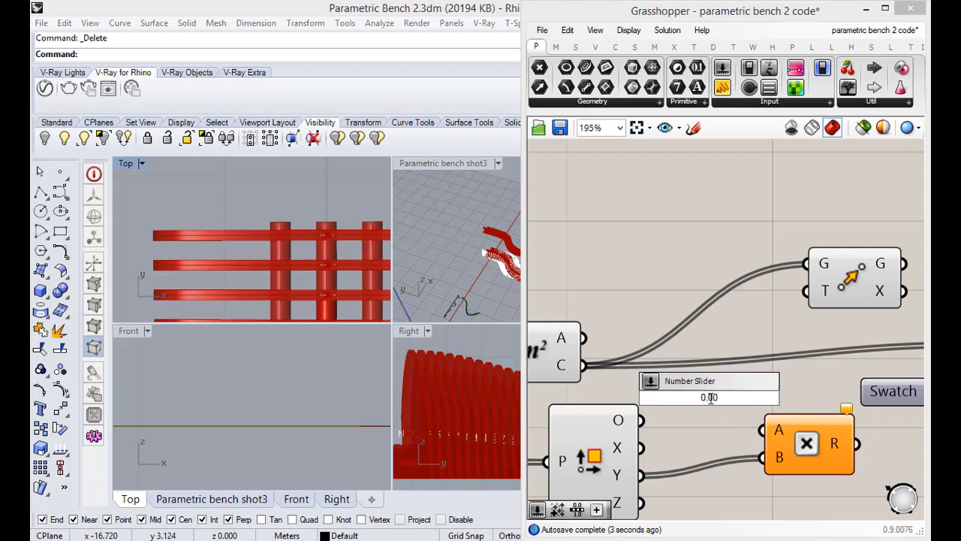
text(0)
key(Return)
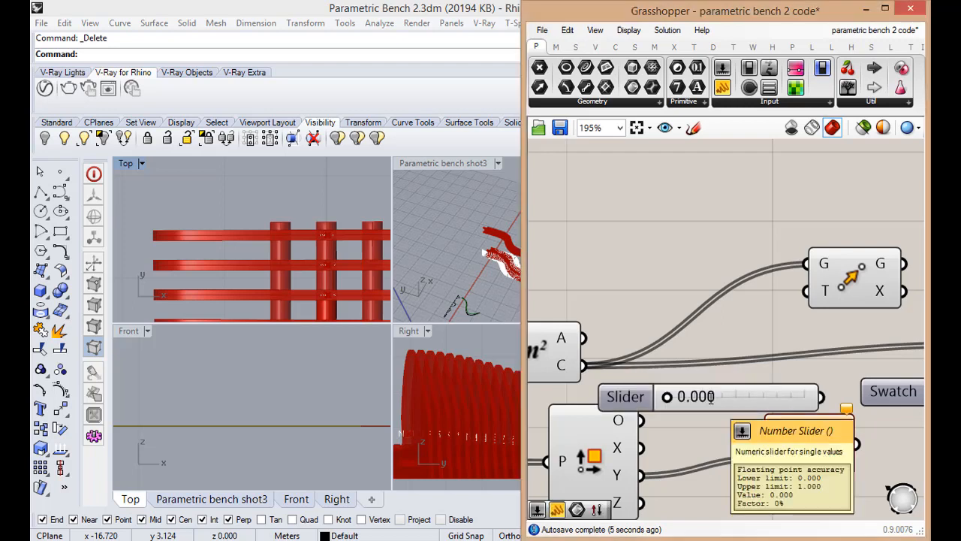
drag(724, 400, 655, 423)
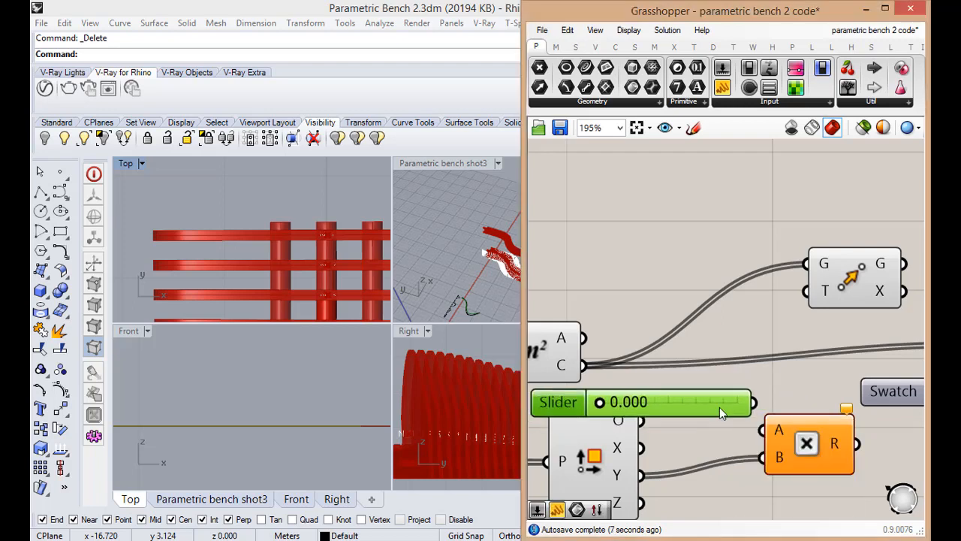
Set the number slider's lower limit to -1.000, keeping its value at 0.000
double_click(718, 406)
double_click(566, 407)
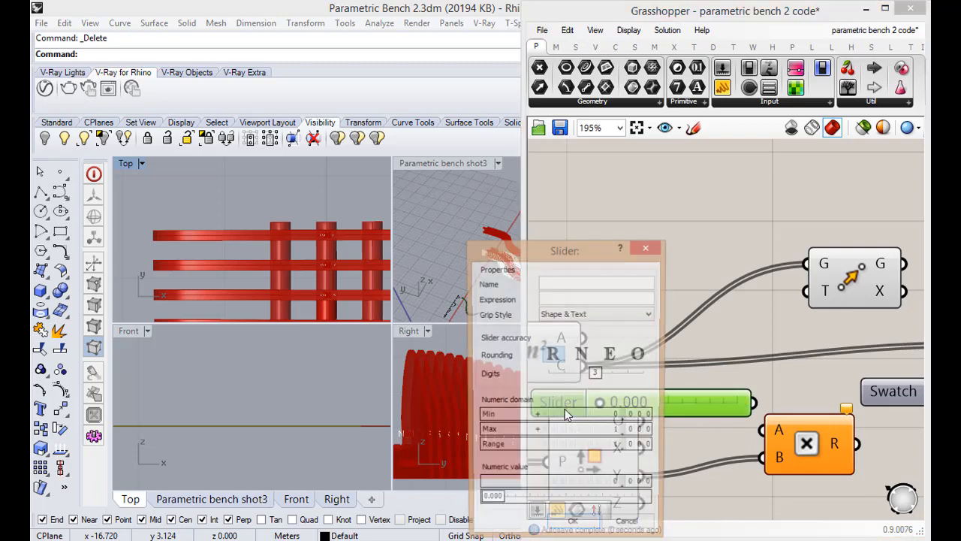
double_click(492, 418)
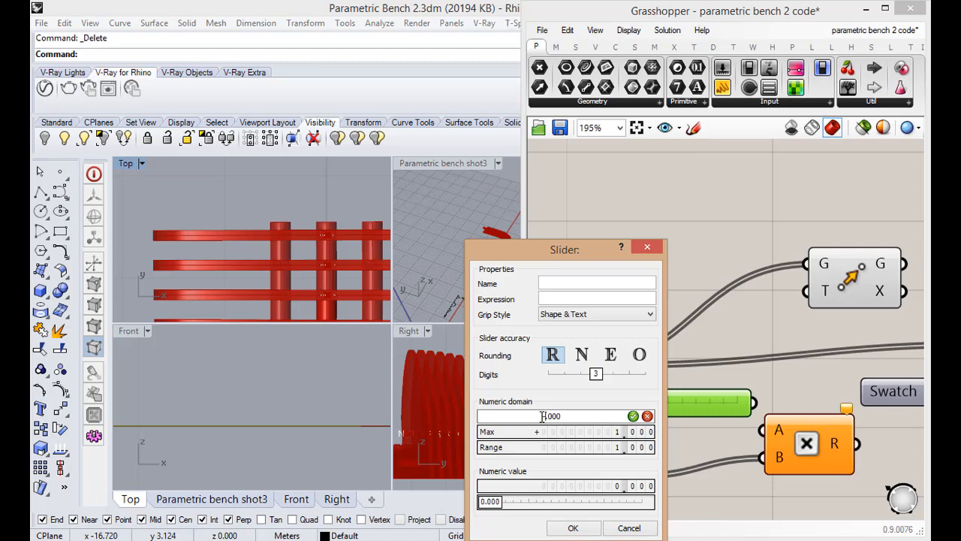
click(632, 416)
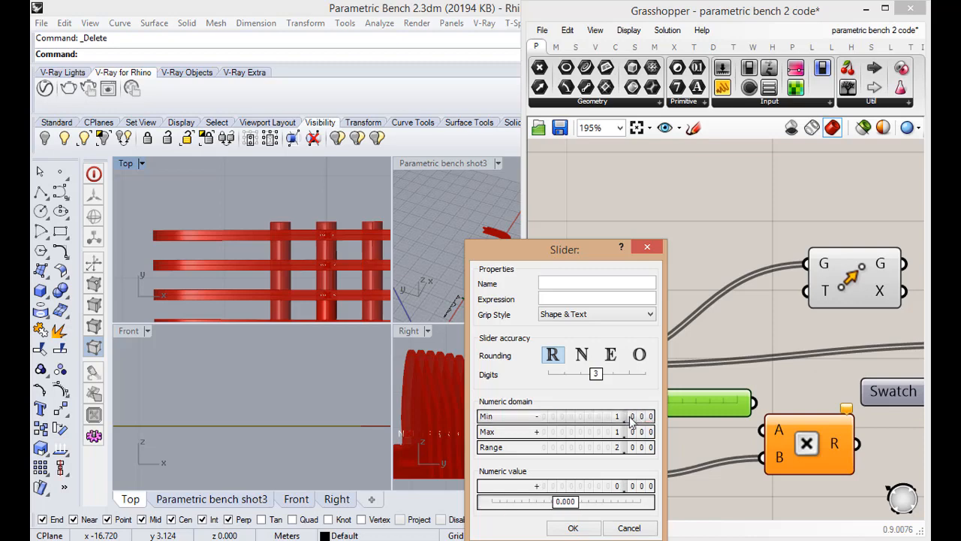
click(559, 529)
double_click(676, 404)
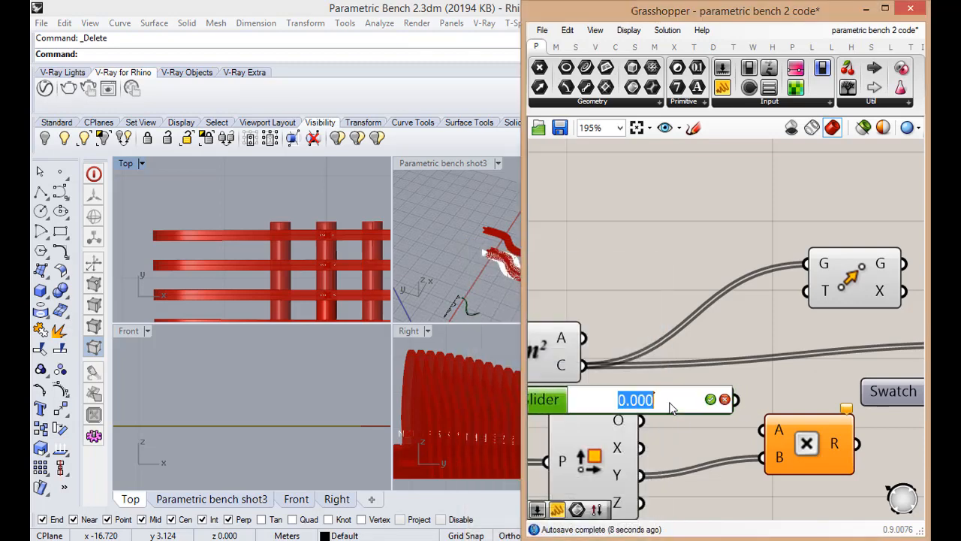
click(695, 426)
Connect the slider to Multiplication's A input and its R output to Move's T input, and select Move to check its points
drag(736, 400, 787, 425)
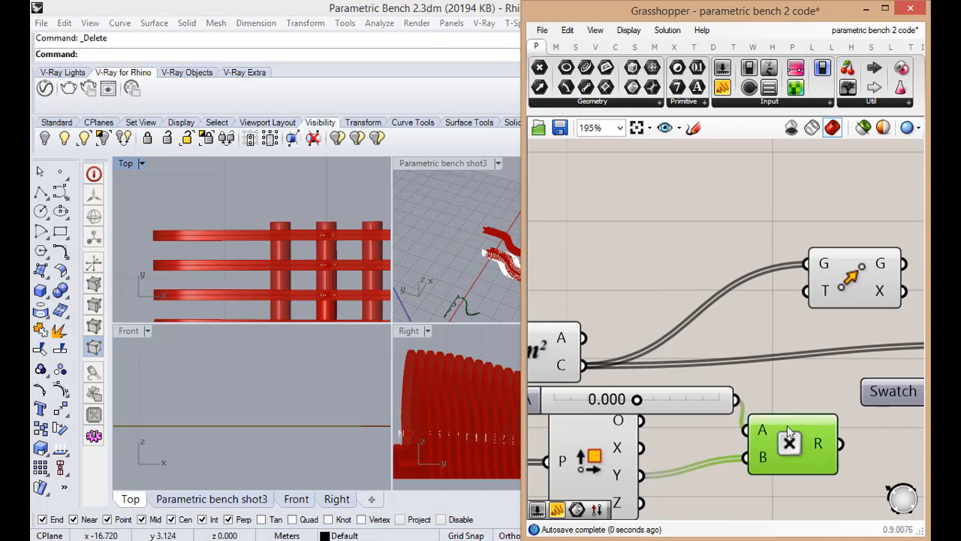
drag(841, 444, 808, 291)
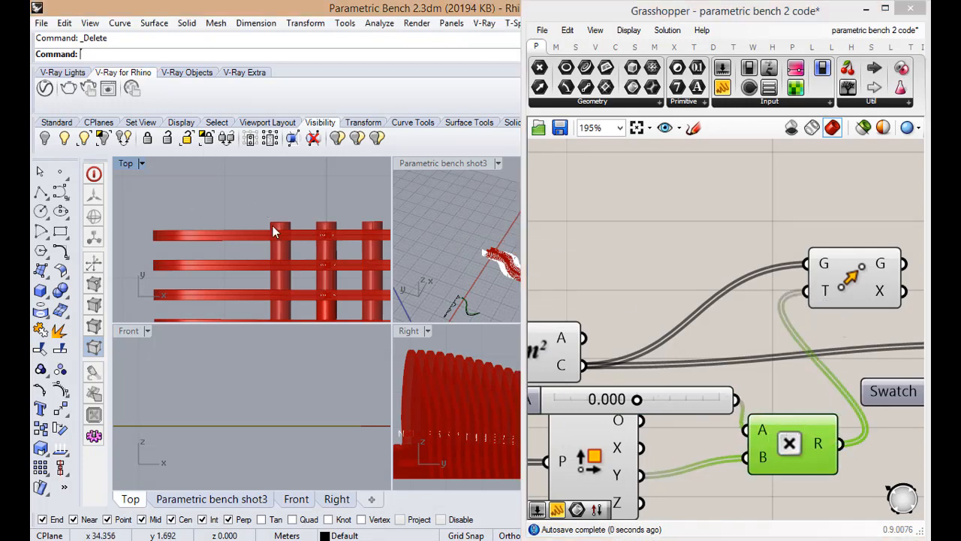
scroll(293, 244, up, 5)
click(827, 271)
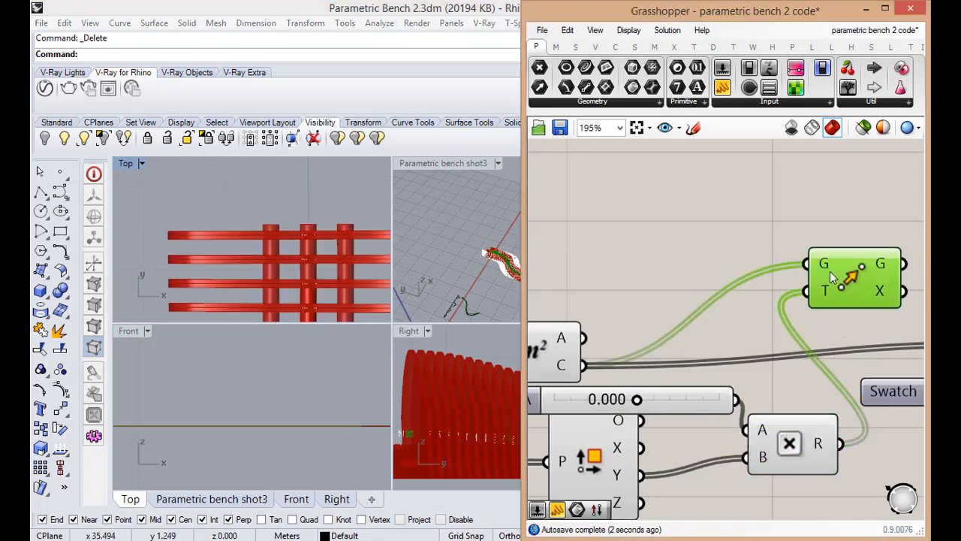
Try slider values of -0.444 and -0.401, and inspect the bench ribs and tags in the enlarged perspective view
drag(642, 402, 606, 403)
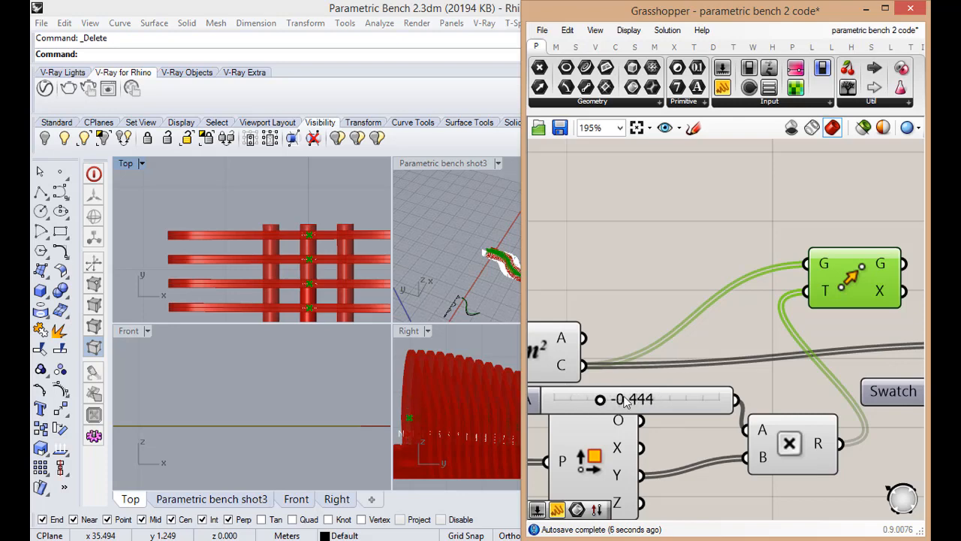
click(660, 458)
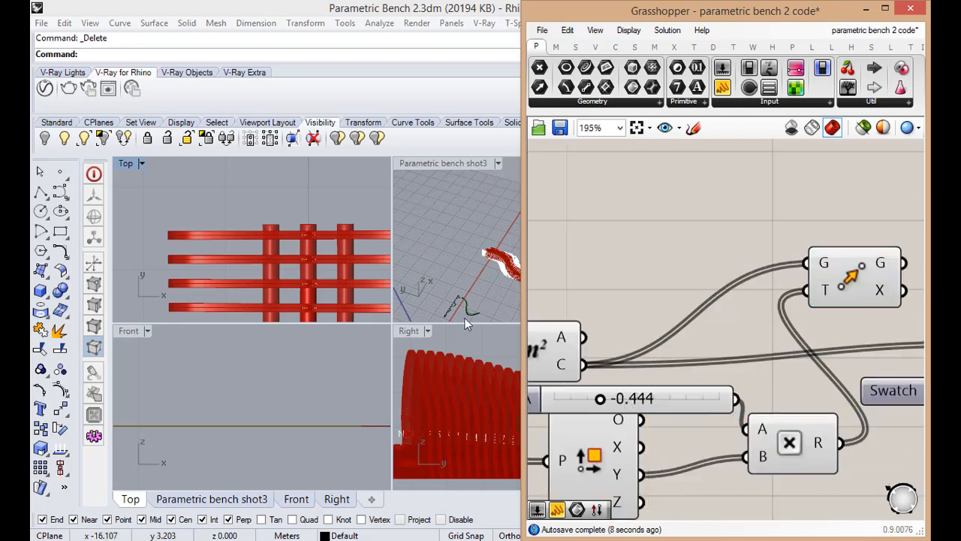
click(451, 213)
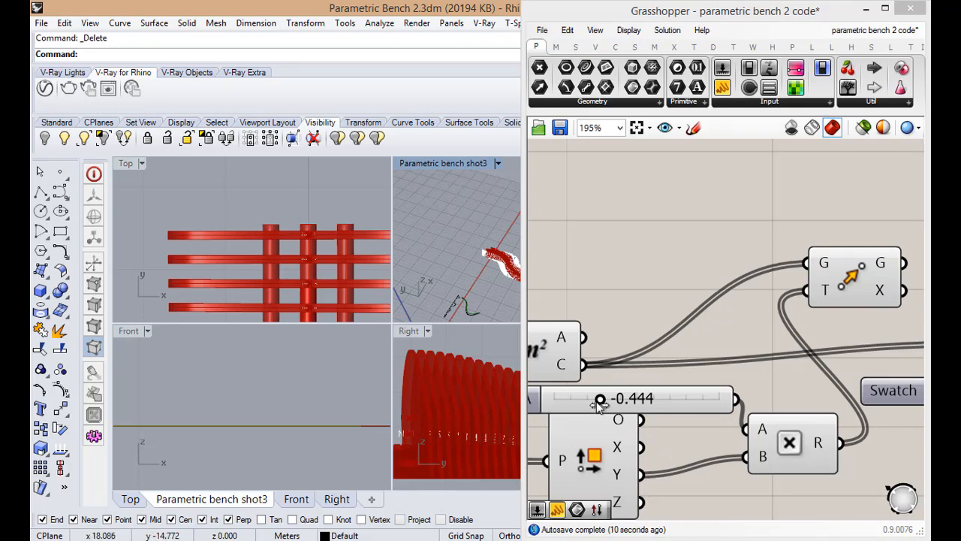
drag(599, 403, 602, 403)
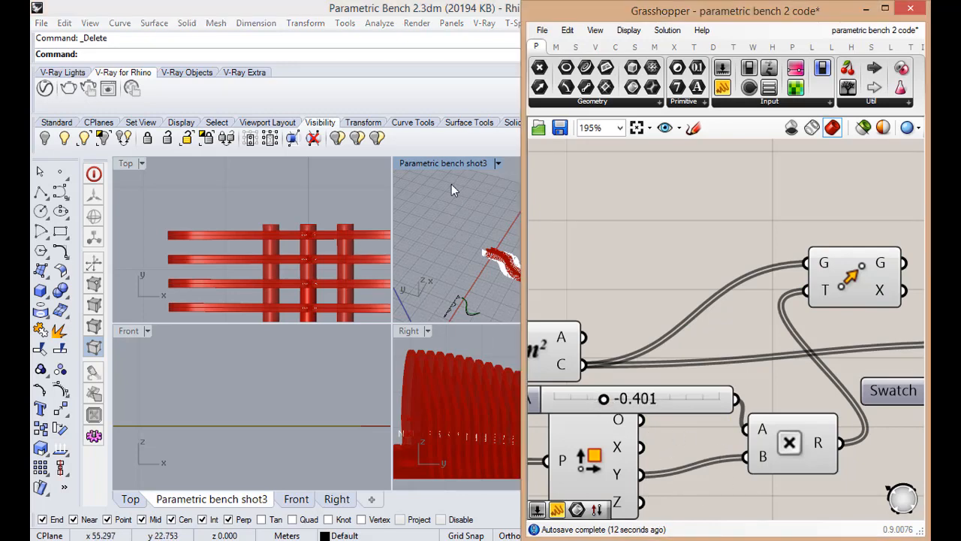
double_click(444, 163)
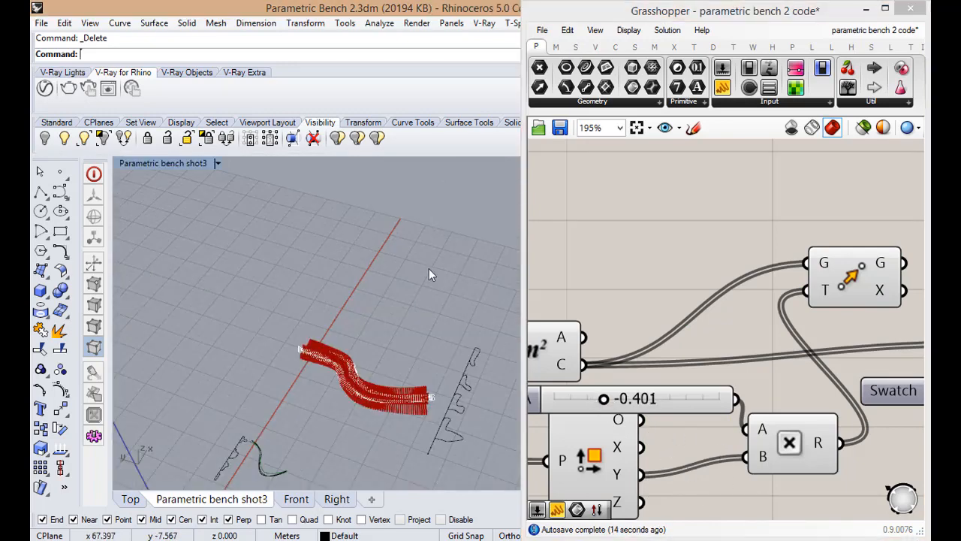
scroll(429, 274, up, 10)
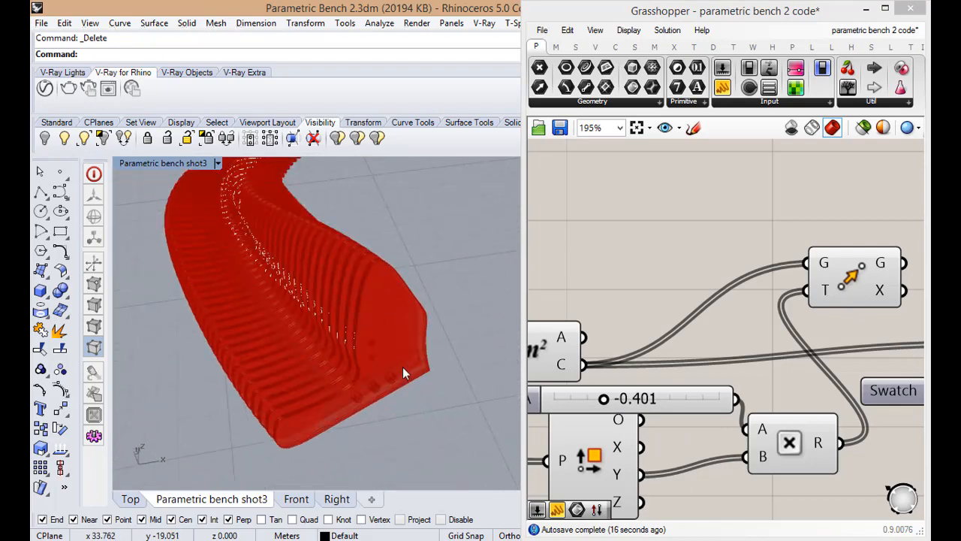
scroll(347, 379, up, 4)
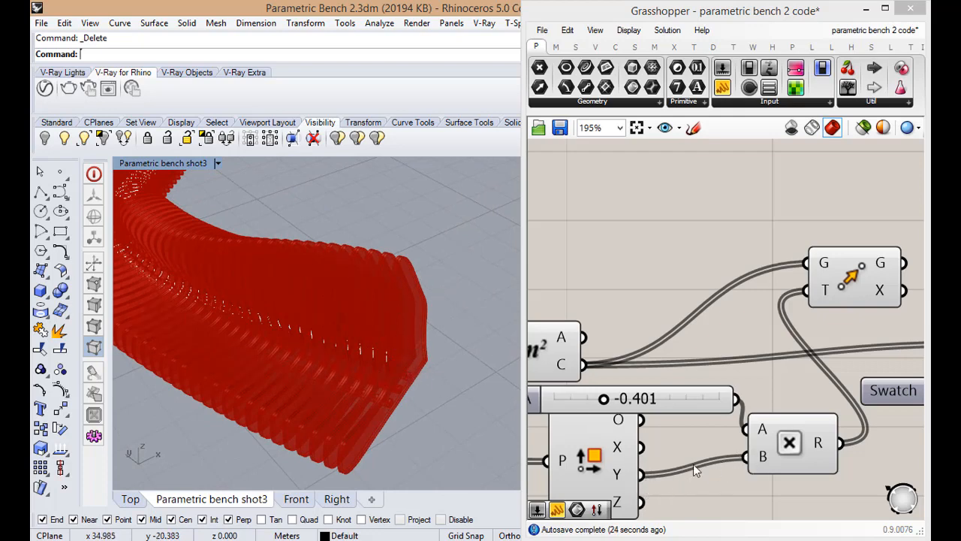
Replace the Y output with Deconstruct Plane's Z output at Multiplication's B input, and set the slider to -1.000 to check the Top view
ctrl+shift+drag(642, 474, 643, 501)
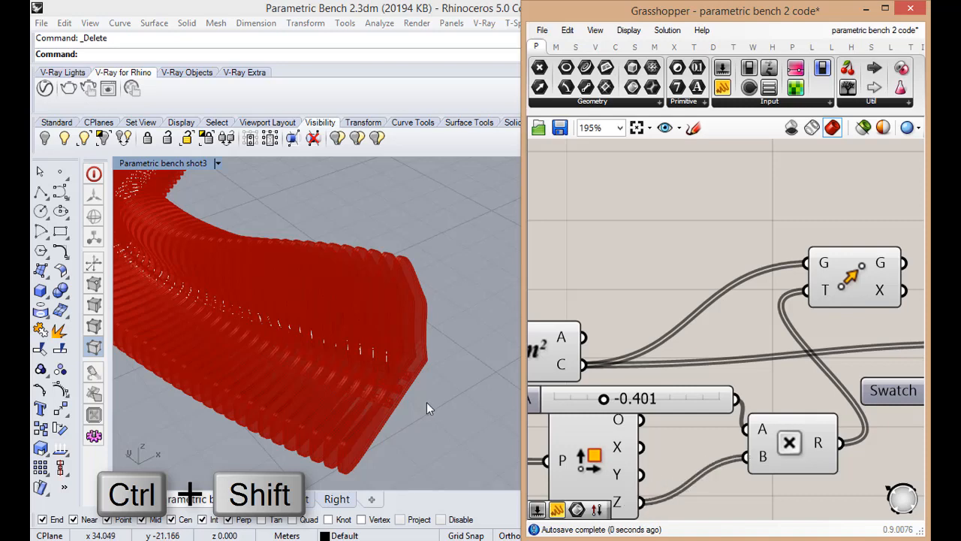
drag(603, 398, 546, 419)
double_click(138, 165)
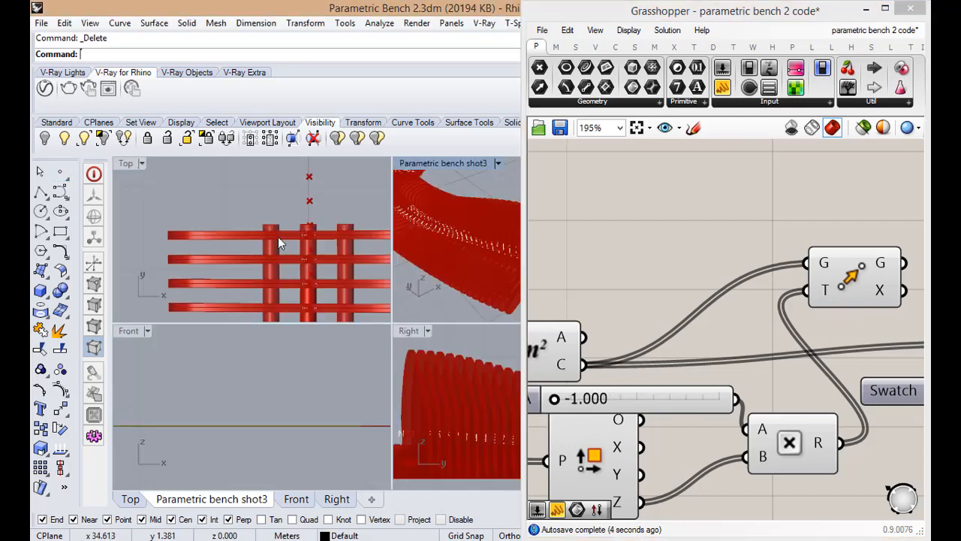
scroll(286, 221, down, 12)
scroll(287, 223, up, 14)
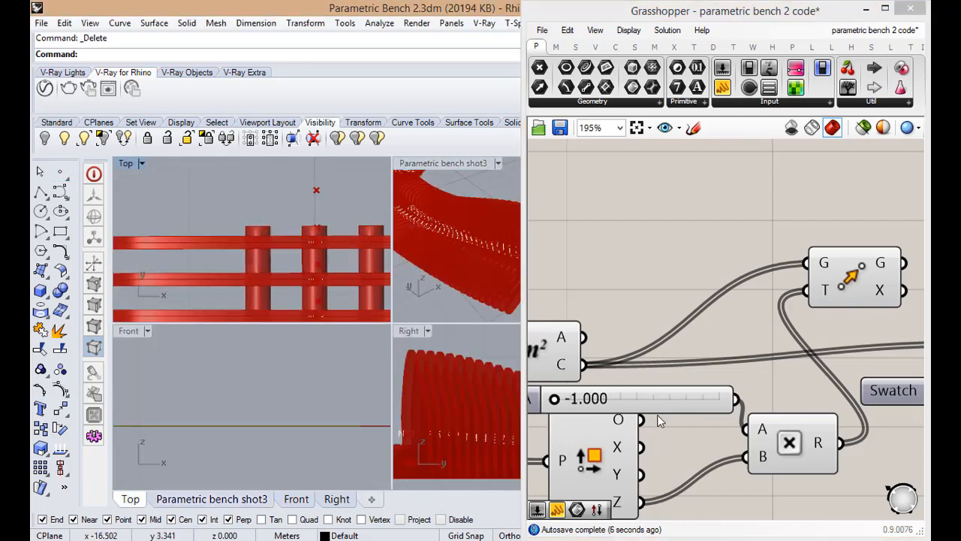
Connect Move's G output to the text tag's L input in place of the Area component's C output
scroll(651, 379, down, 3)
click(756, 328)
scroll(770, 352, up, 2)
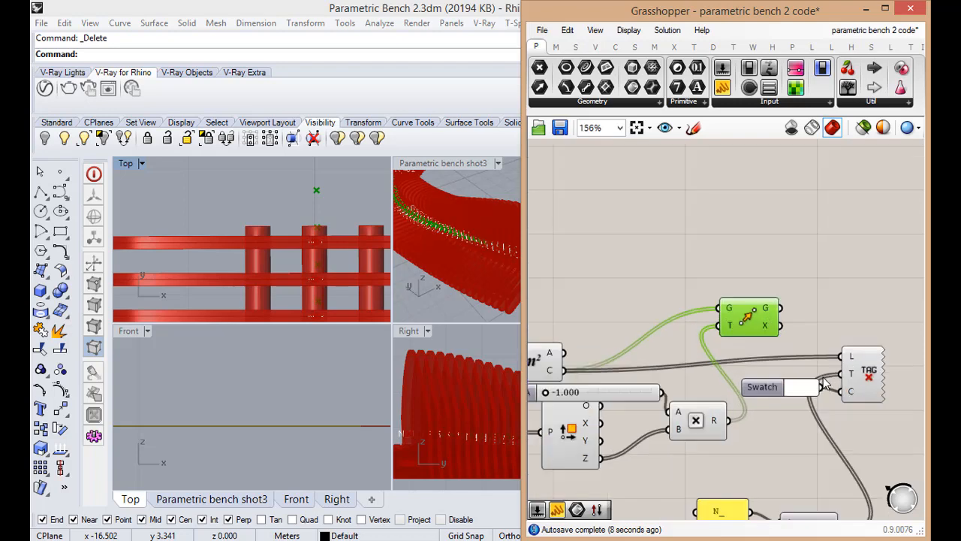
scroll(828, 373, down, 2)
scroll(803, 344, up, 1)
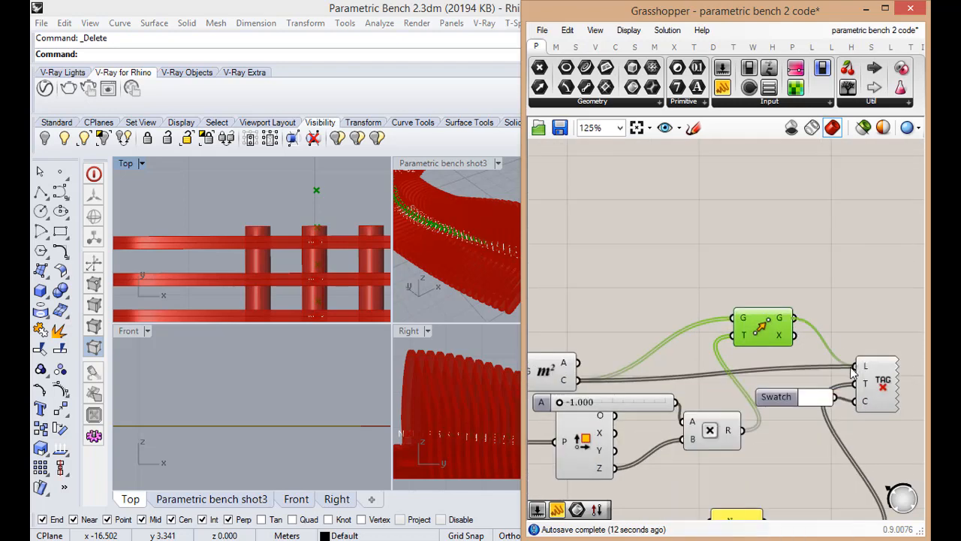
click(663, 381)
Shift the slider closer to Multiplication's A input and set its value to -0.188
drag(623, 404, 626, 428)
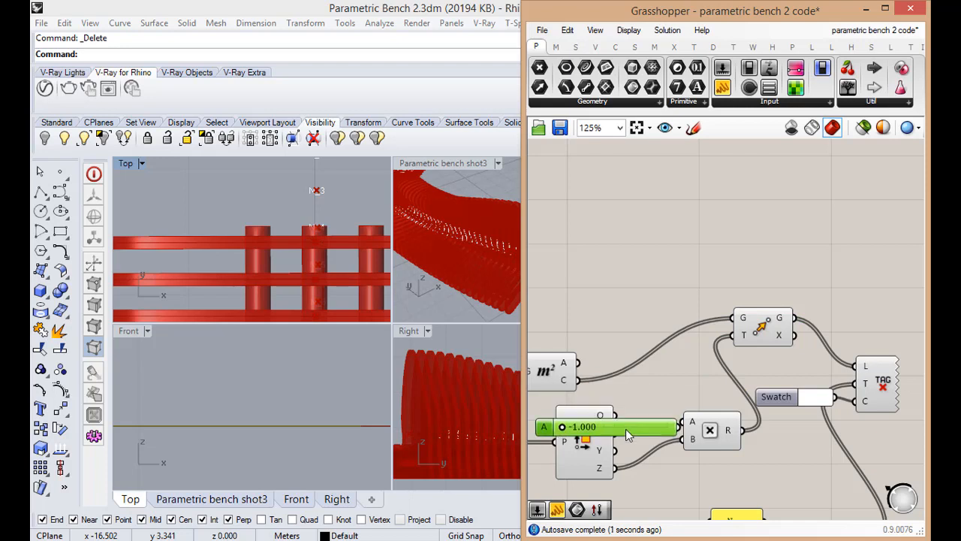
scroll(644, 413, down, 2)
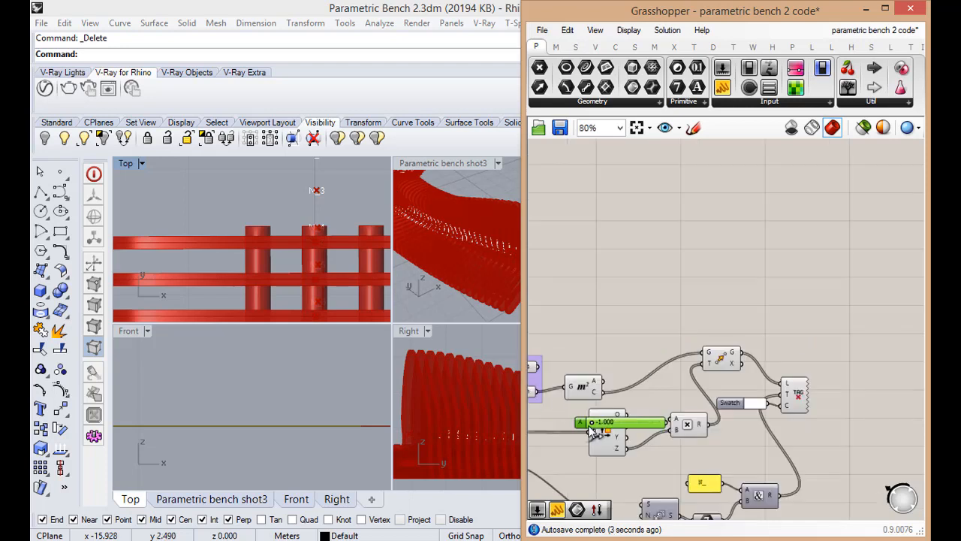
drag(591, 425, 619, 427)
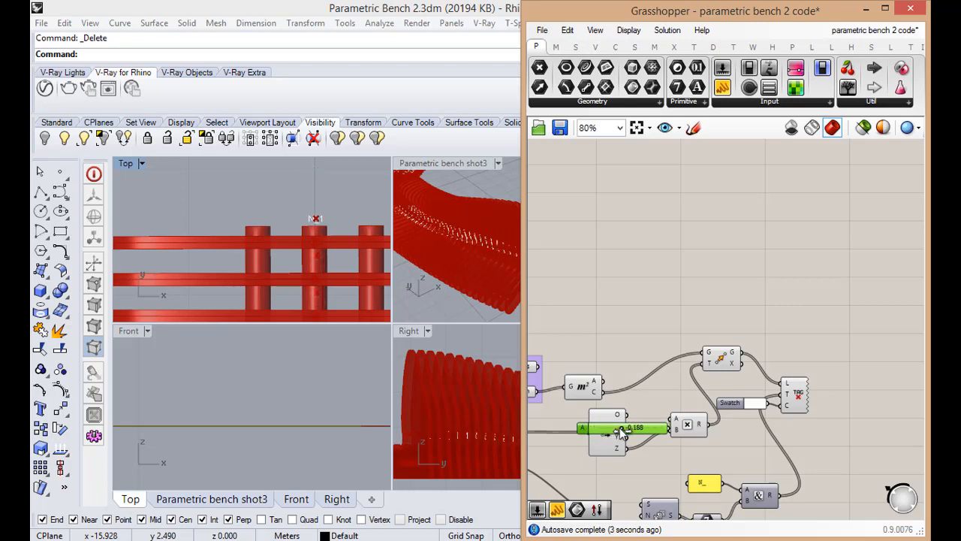
Examine the positions of the shifted tags and points relative to the ribs in the Top view
scroll(309, 259, up, 6)
scroll(317, 233, down, 8)
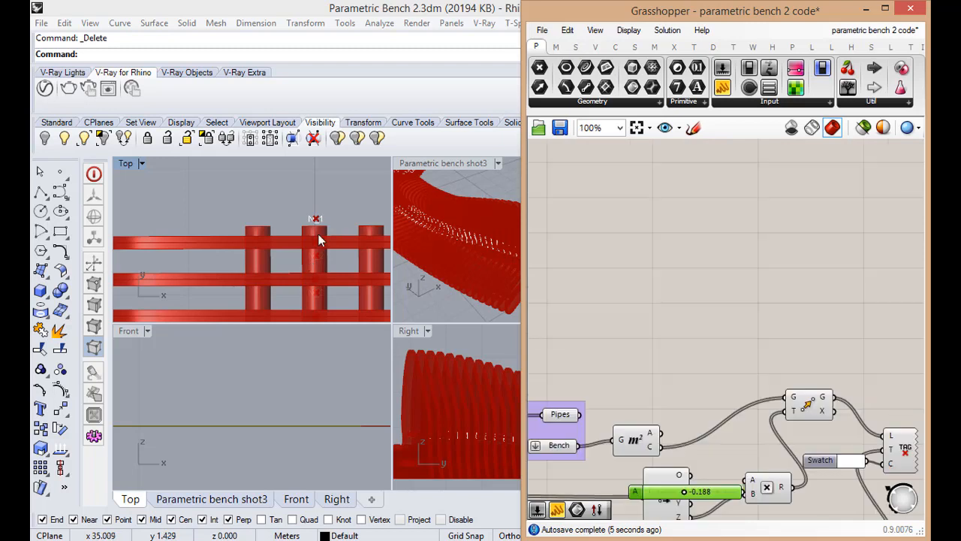
click(344, 221)
scroll(322, 238, up, 8)
scroll(321, 238, down, 6)
scroll(322, 238, up, 3)
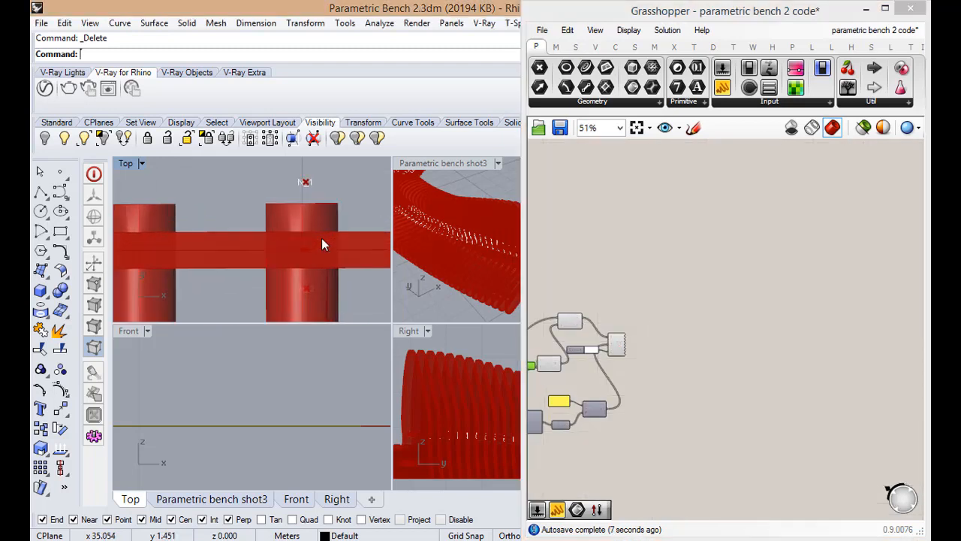
scroll(321, 238, down, 4)
scroll(319, 238, up, 6)
scroll(318, 210, down, 4)
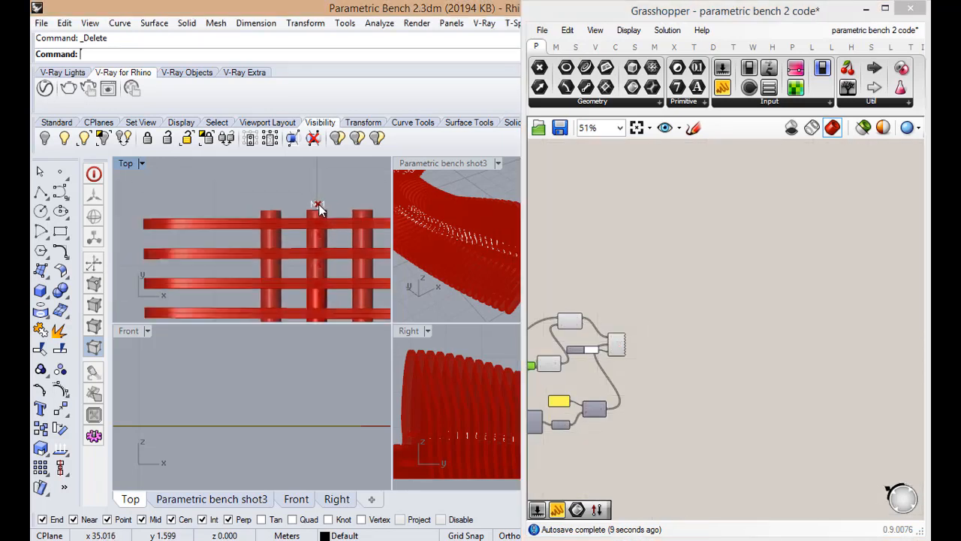
scroll(319, 216, down, 2)
scroll(318, 216, up, 2)
scroll(318, 216, up, 3)
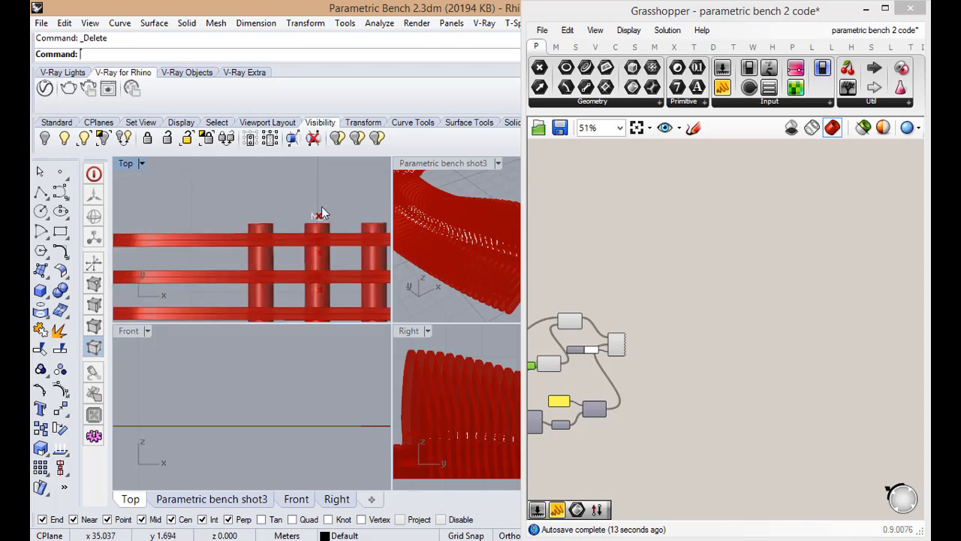
scroll(568, 341, down, 1)
scroll(642, 404, up, 5)
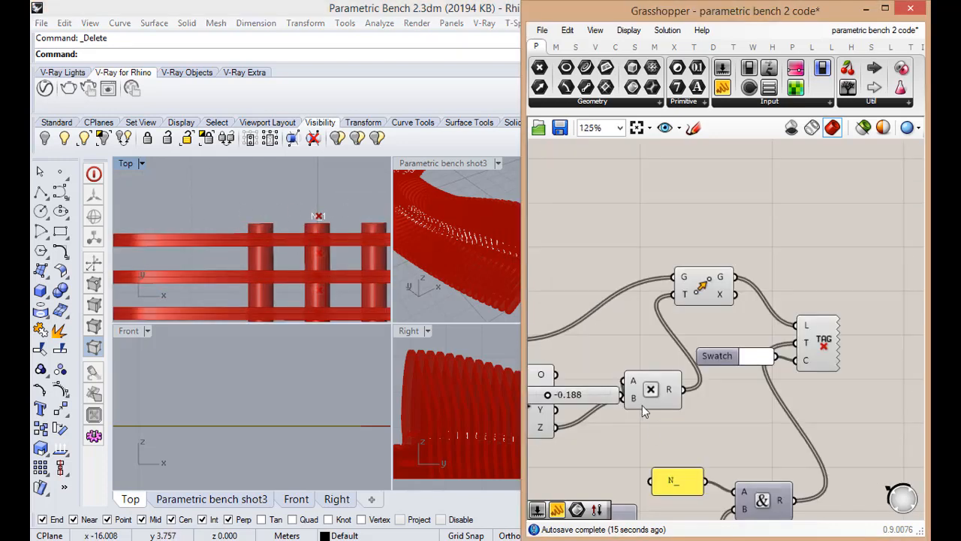
Move the text tag and colour swatch farther from Move, and select the slider and Multiplication while checking the tags in Top view
drag(650, 425, 615, 397)
scroll(612, 391, down, 1)
drag(813, 411, 876, 382)
click(724, 374)
scroll(724, 375, down, 2)
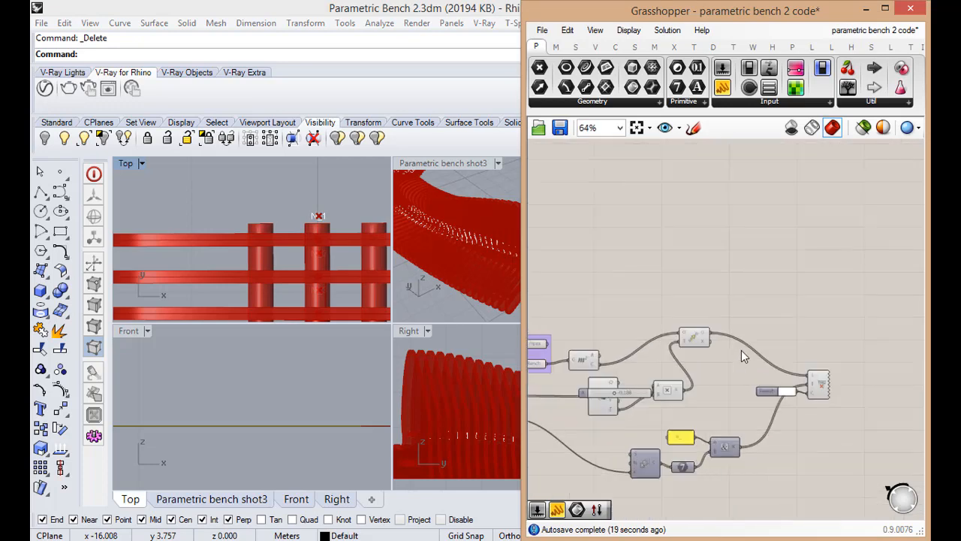
scroll(741, 350, up, 2)
drag(645, 452, 663, 392)
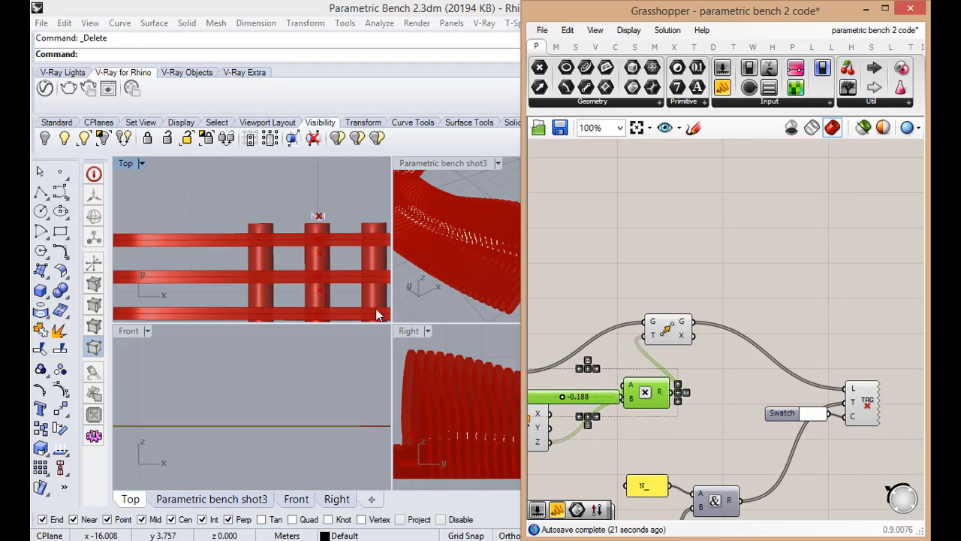
scroll(326, 197, down, 3)
scroll(330, 238, down, 2)
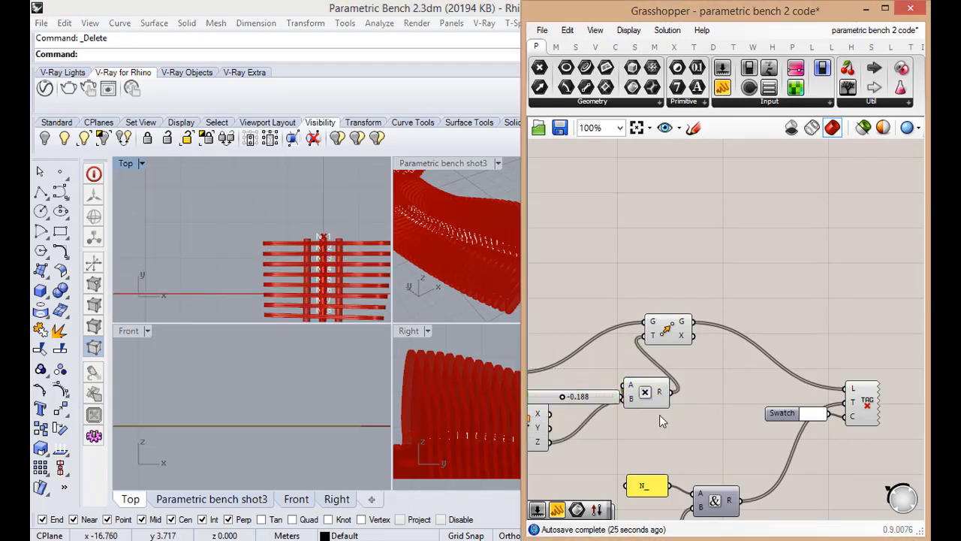
Add a second Move component and reroute the first Move's G output from the text tag to its G input
scroll(659, 393, up, 1)
drag(698, 315, 699, 311)
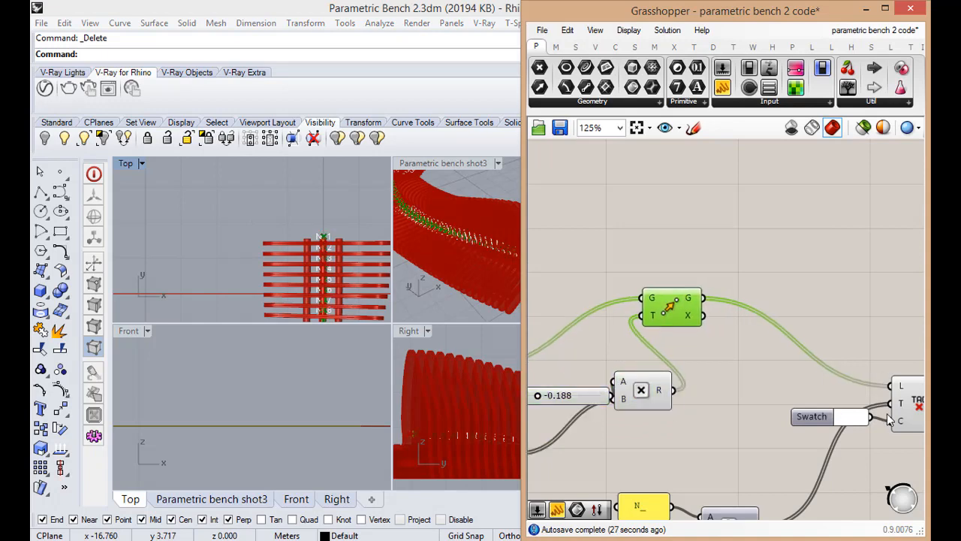
double_click(800, 304)
text(mo)
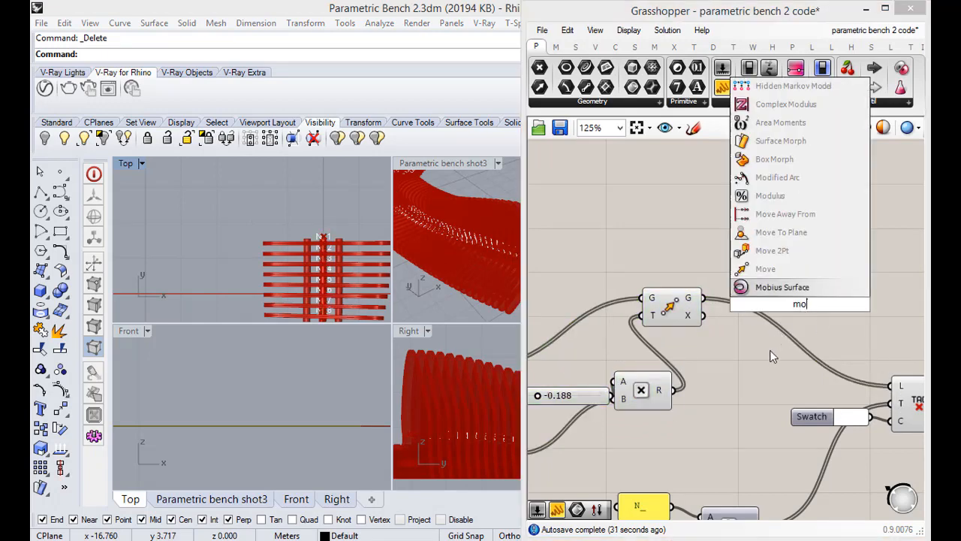
click(765, 269)
drag(786, 317, 781, 316)
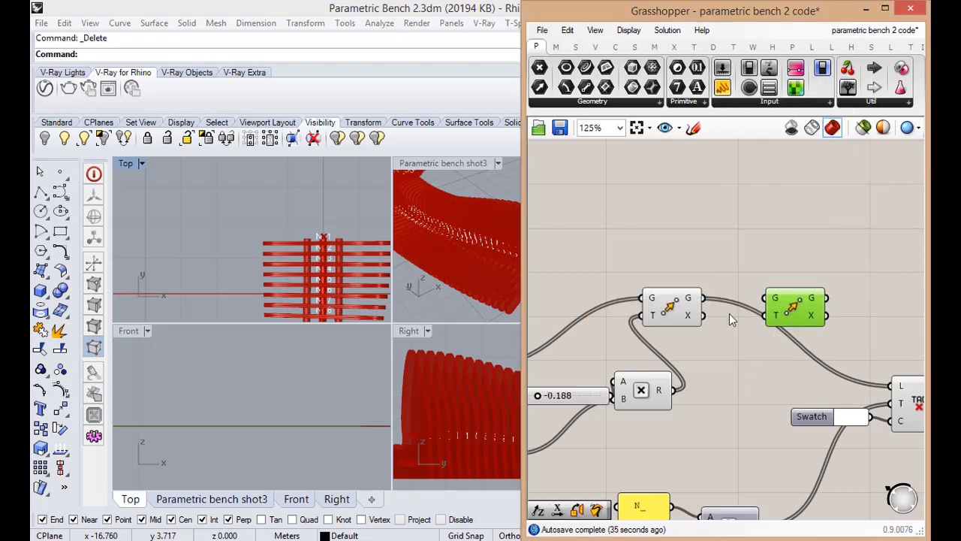
ctrl+shift+drag(891, 387, 818, 308)
scroll(754, 354, down, 2)
scroll(731, 400, up, 2)
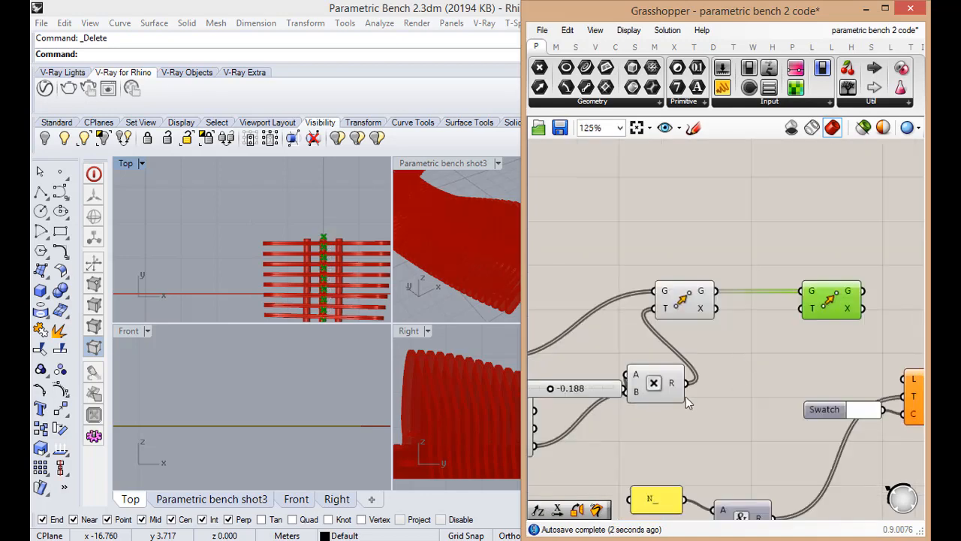
Add a second Multiplication component and connect the deconstructed plane's X output to its A input
double_click(742, 379)
text(mul)
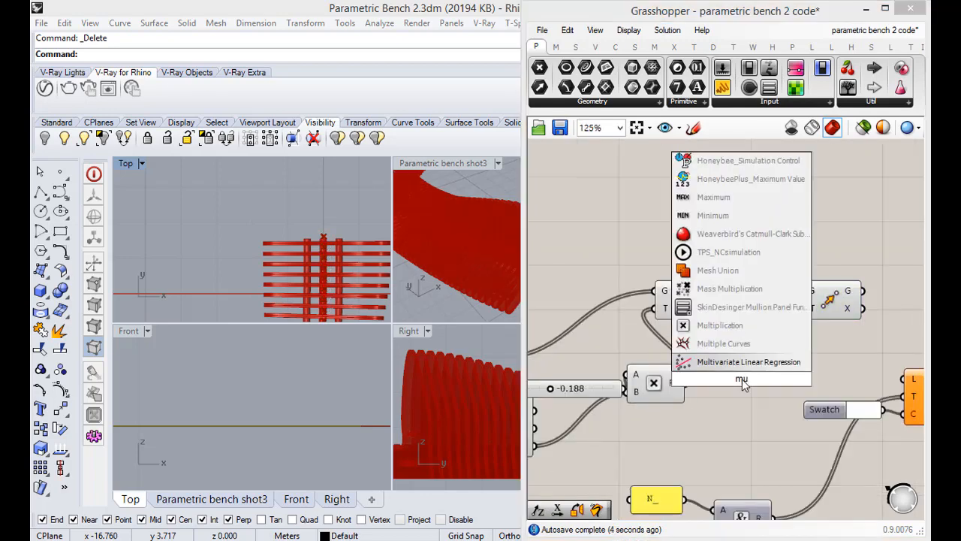
click(719, 325)
scroll(707, 411, down, 1)
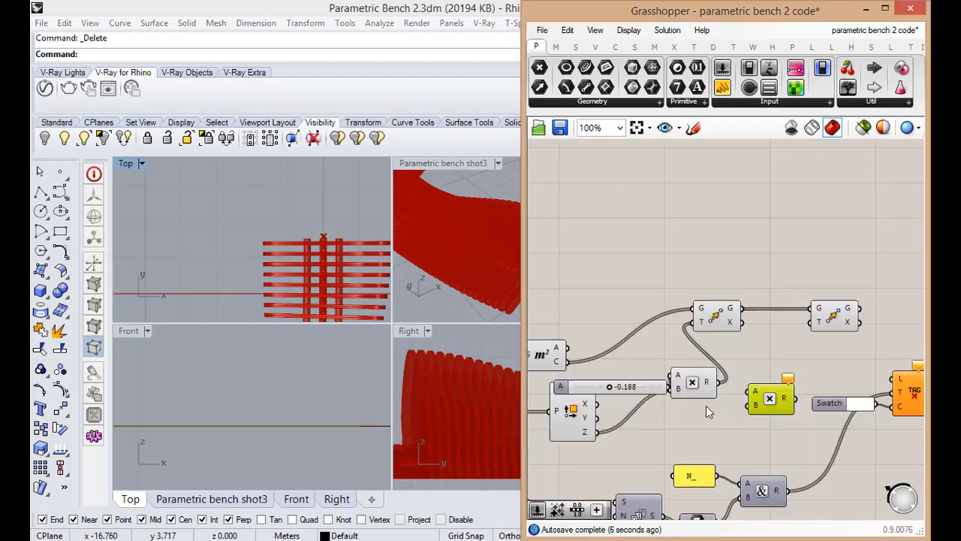
drag(601, 412, 745, 403)
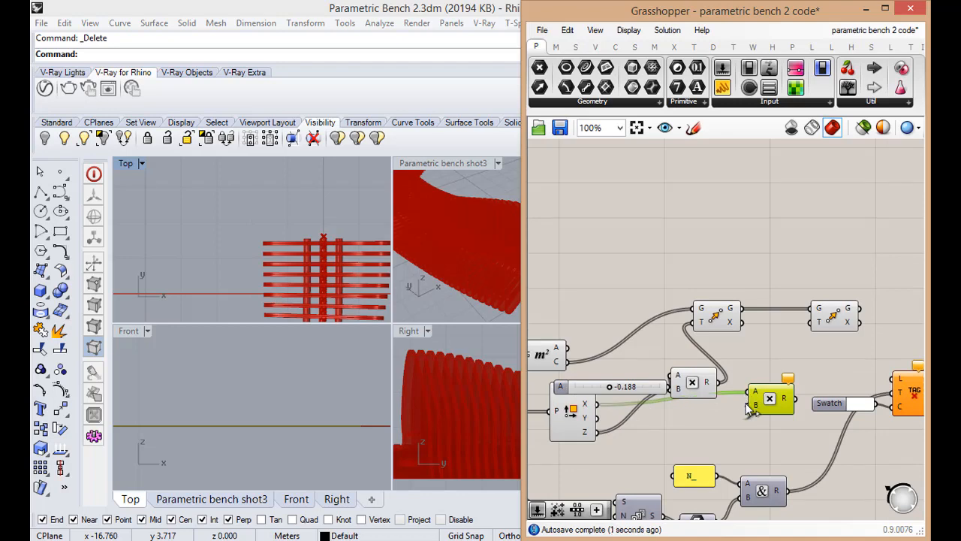
Connect a copy of the -0.188 slider to the new Multiplication's B input, and its R output to the second Move's T input
drag(693, 378, 701, 368)
scroll(716, 391, up, 2)
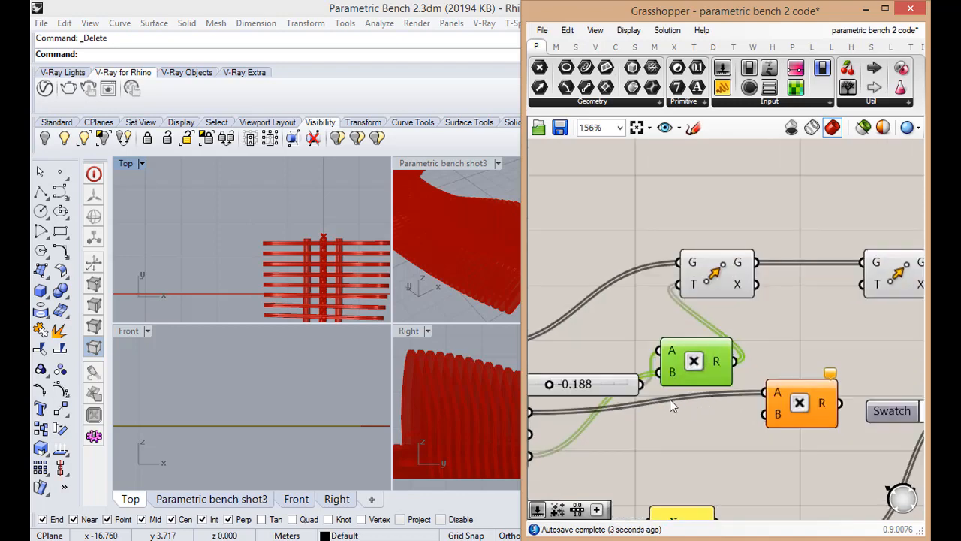
drag(638, 385, 769, 414)
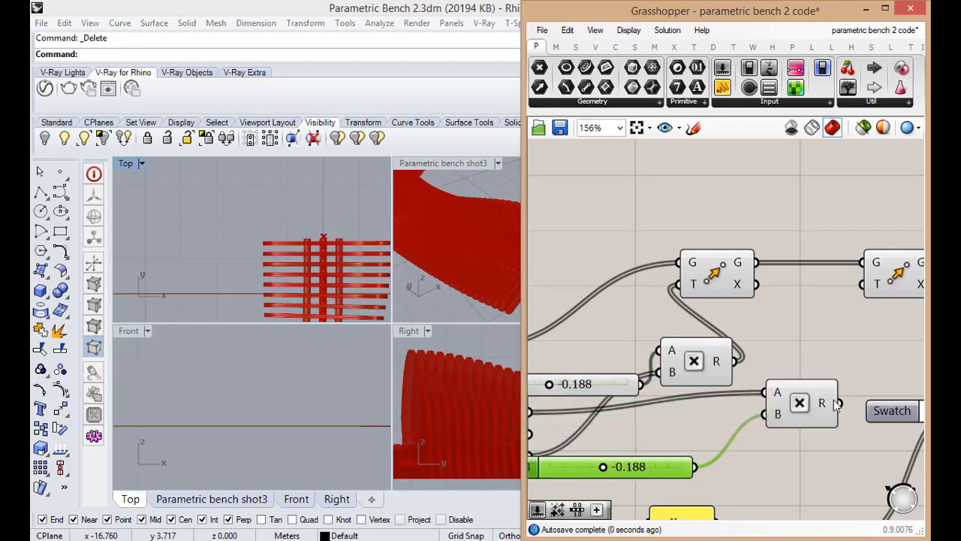
drag(839, 403, 867, 289)
drag(647, 467, 672, 452)
scroll(335, 253, up, 3)
scroll(336, 254, up, 3)
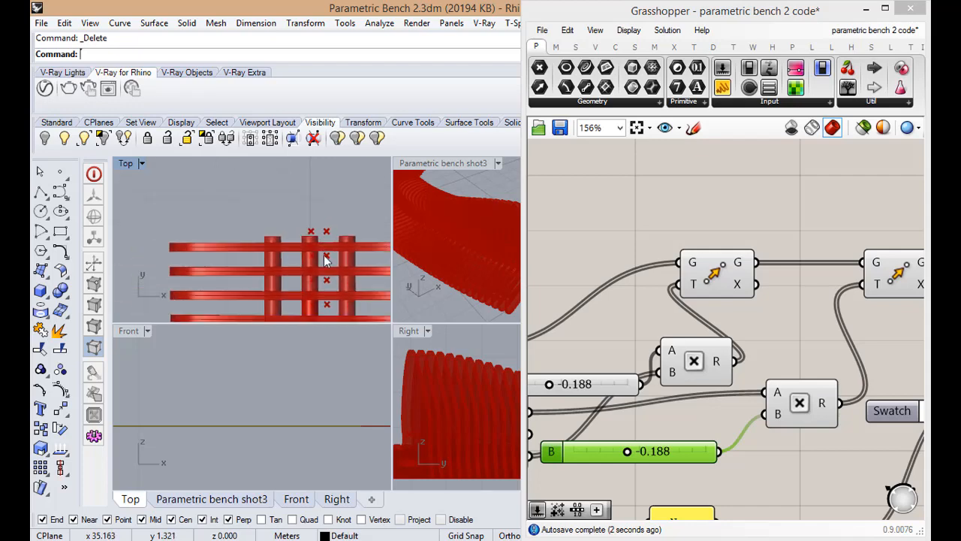
Move the A slider and the first Multiplication above the Area and first Move components
scroll(717, 409, down, 4)
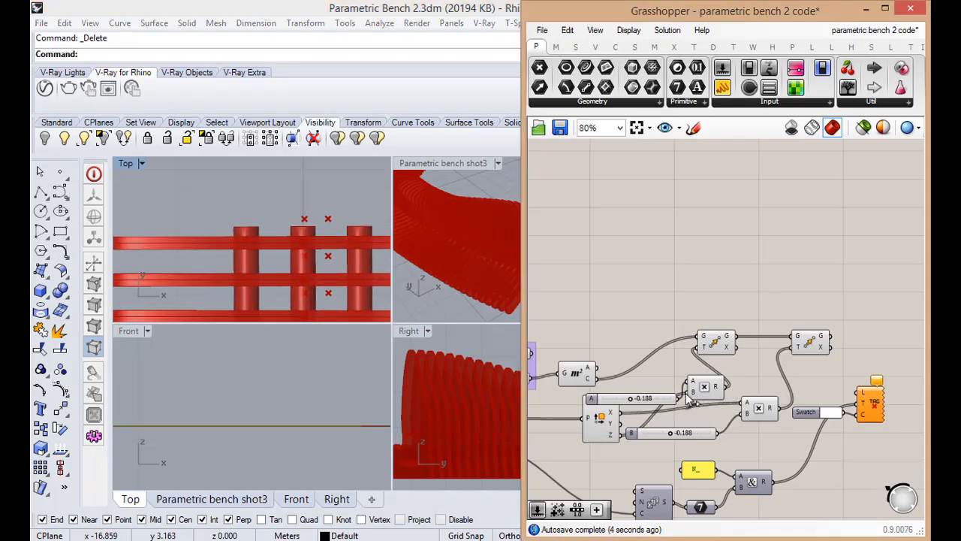
click(662, 398)
shift+click(699, 389)
drag(695, 391, 652, 311)
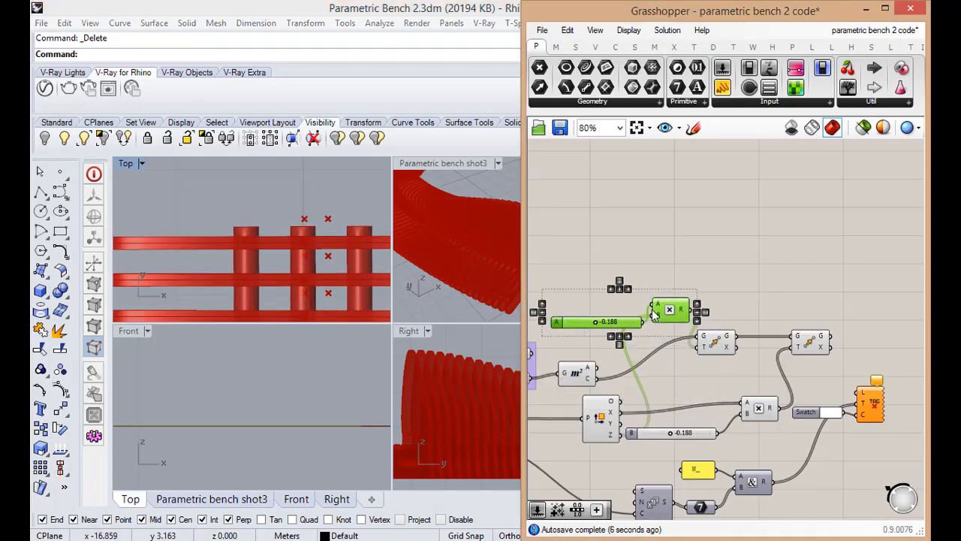
drag(720, 347, 721, 343)
scroll(698, 419, up, 1)
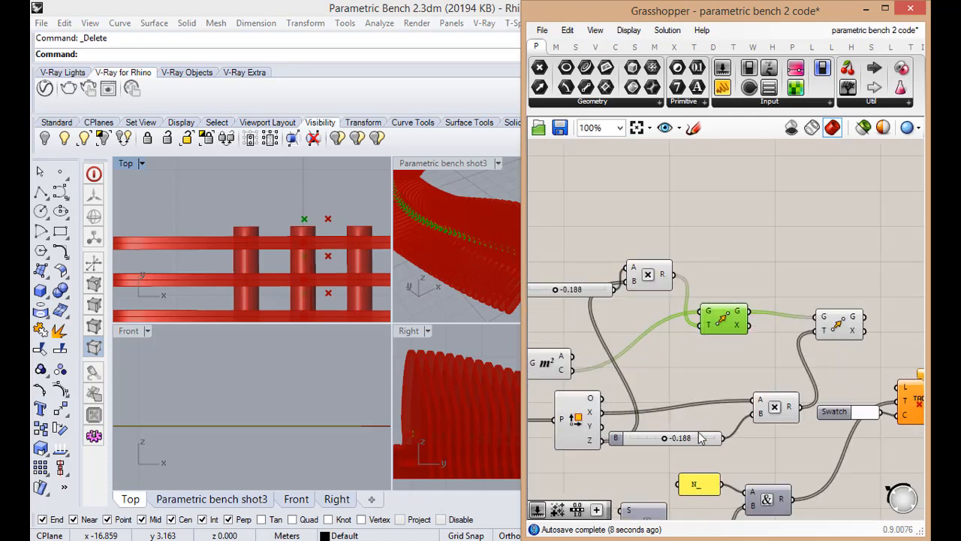
Connect the second Move's G output to the text tag's L input and check the tags in Top view
click(701, 439)
scroll(800, 389, down, 1)
scroll(800, 390, up, 2)
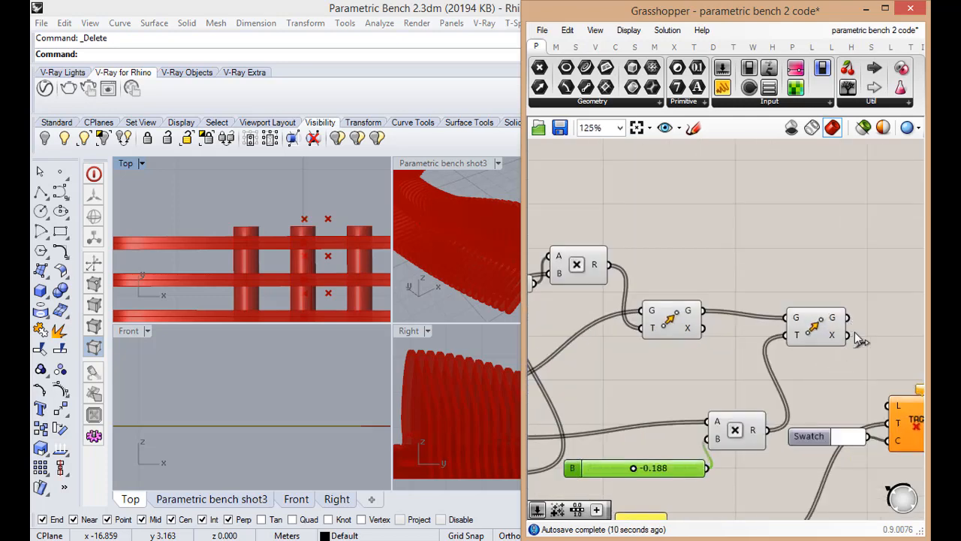
drag(847, 335, 888, 406)
scroll(326, 225, up, 2)
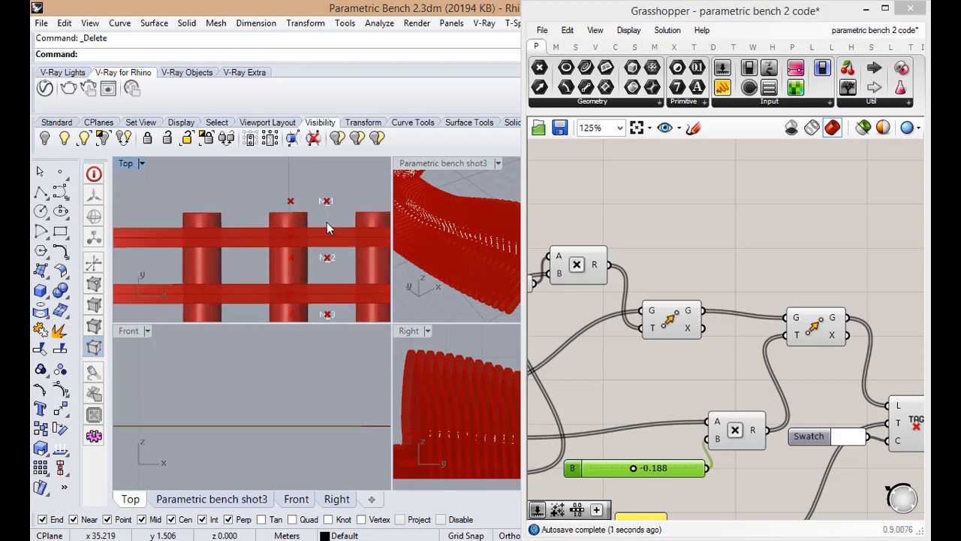
scroll(325, 226, down, 1)
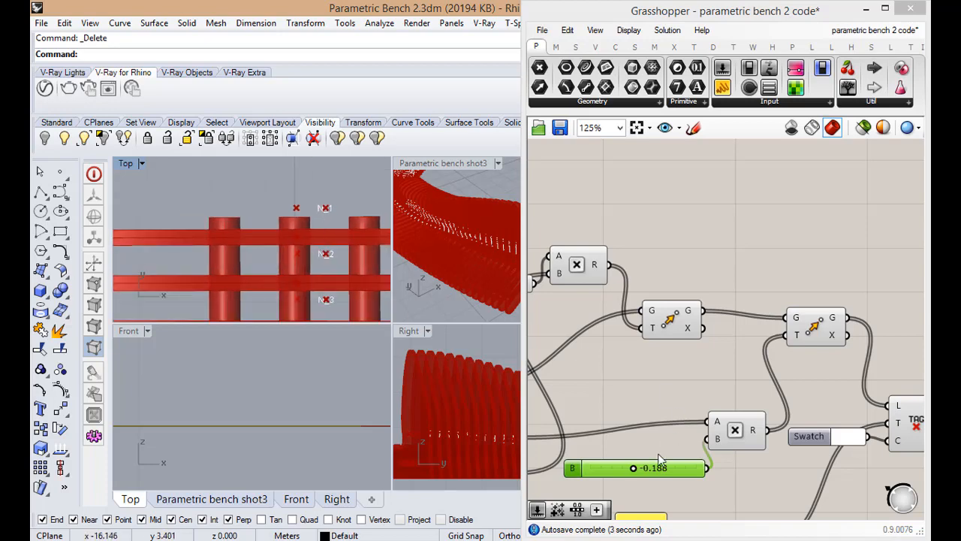
Set the A slider for the Z-axis shift to -0.103
scroll(638, 436, down, 1)
scroll(558, 363, up, 1)
scroll(558, 364, down, 1)
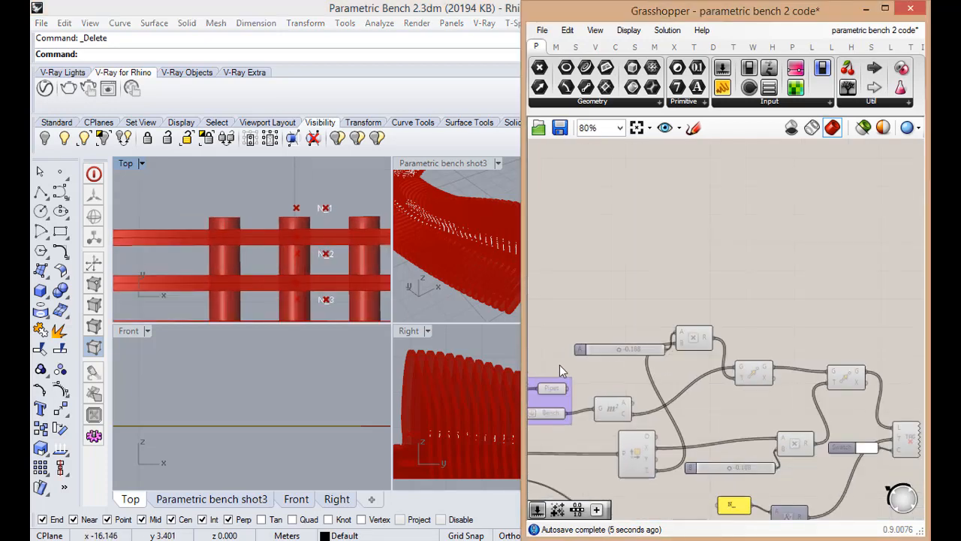
scroll(559, 365, up, 3)
drag(613, 348, 628, 350)
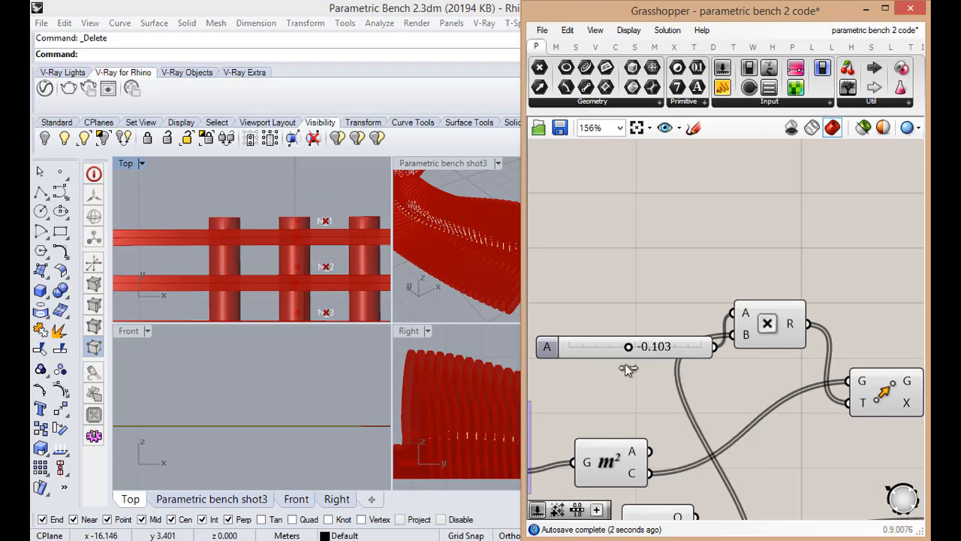
Set the B slider for the X-axis shift to -0.209
scroll(638, 387, down, 2)
scroll(662, 390, up, 1)
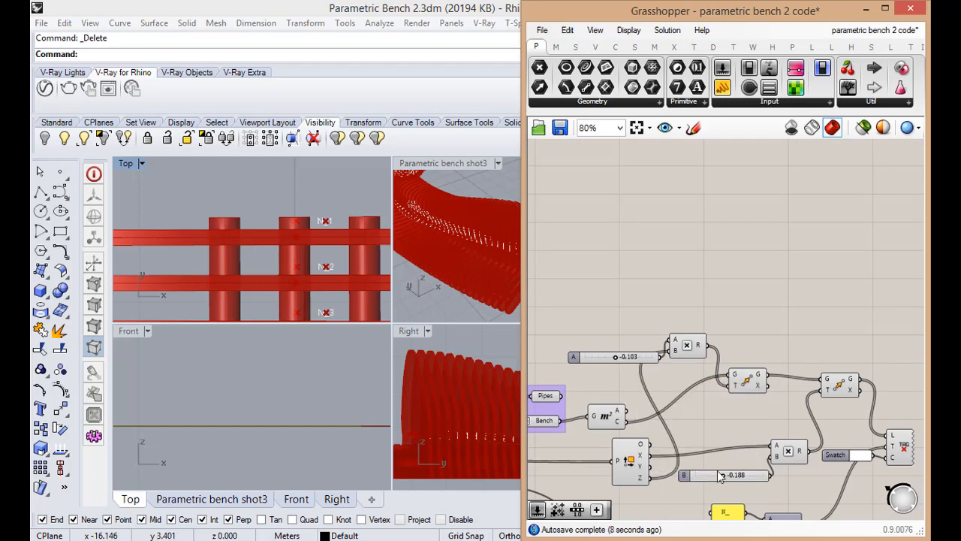
drag(723, 481, 722, 482)
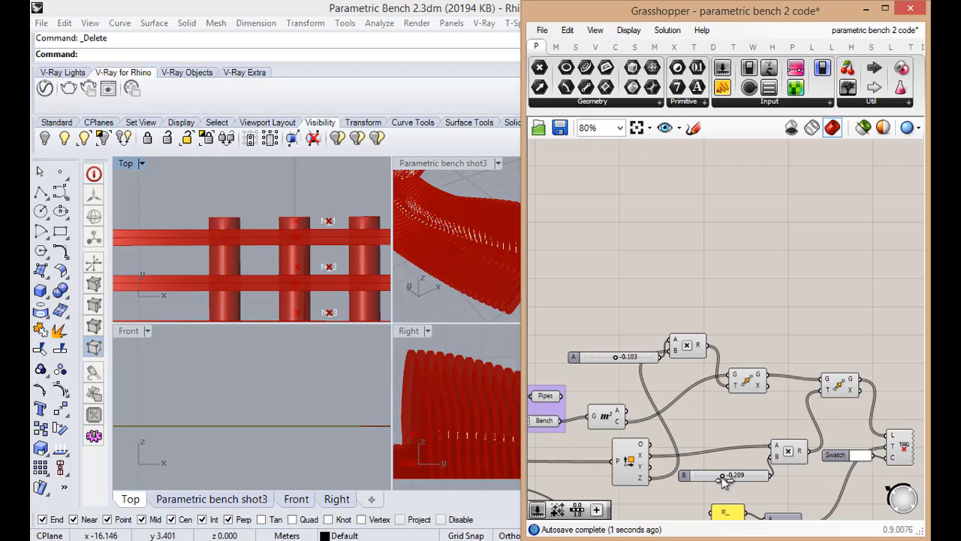
drag(616, 359, 617, 358)
Examine the tag positions along the bench's ribs in the Top view
scroll(282, 203, down, 3)
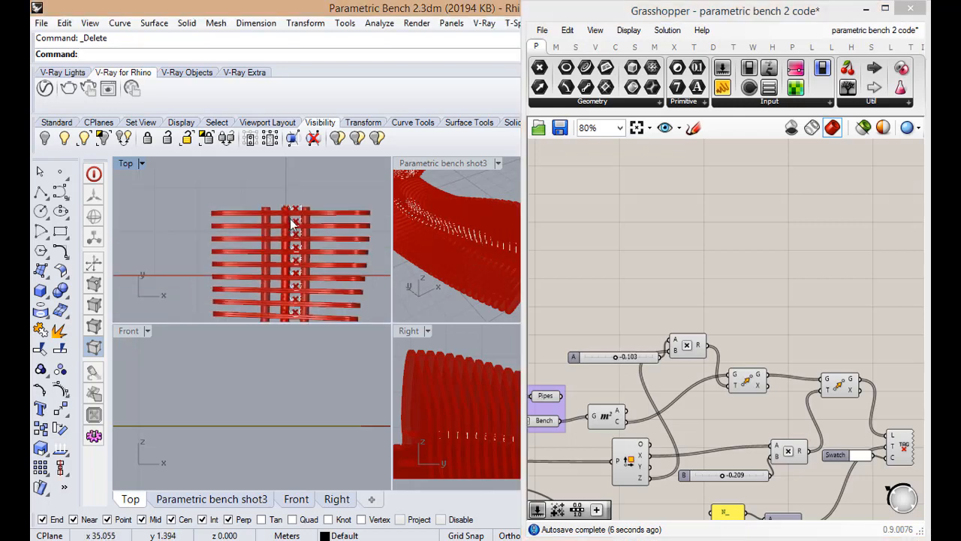
scroll(304, 198, up, 3)
scroll(303, 200, down, 3)
scroll(303, 199, down, 5)
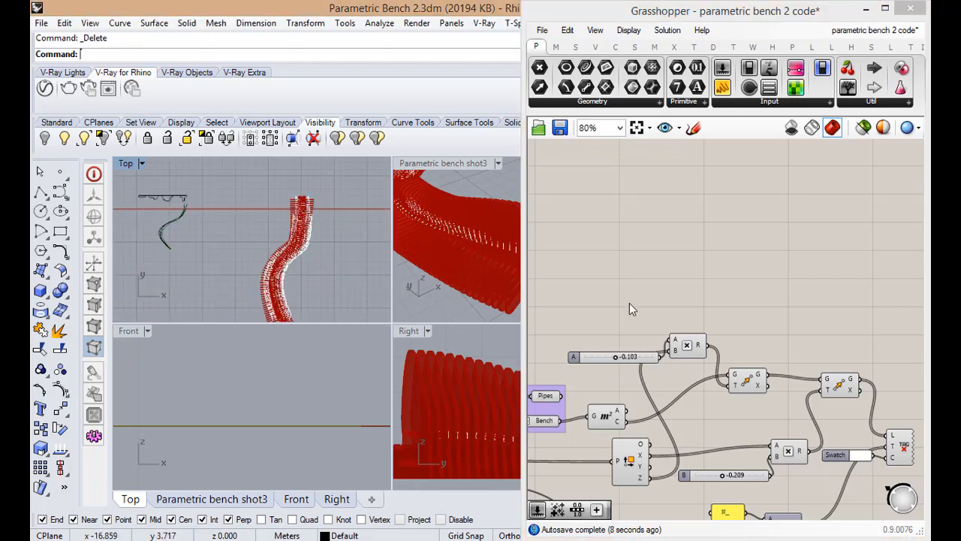
scroll(630, 303, down, 5)
scroll(644, 348, up, 2)
scroll(645, 349, up, 3)
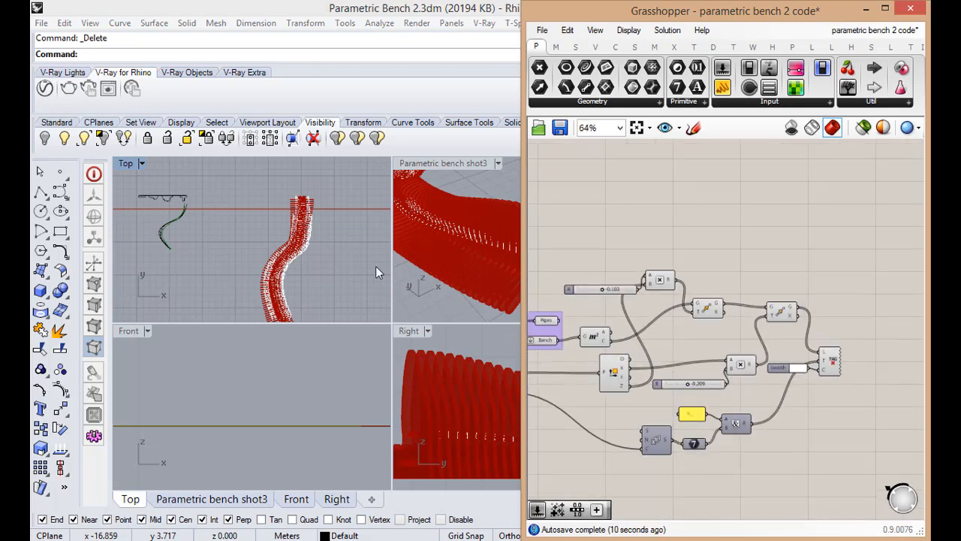
scroll(329, 267, up, 4)
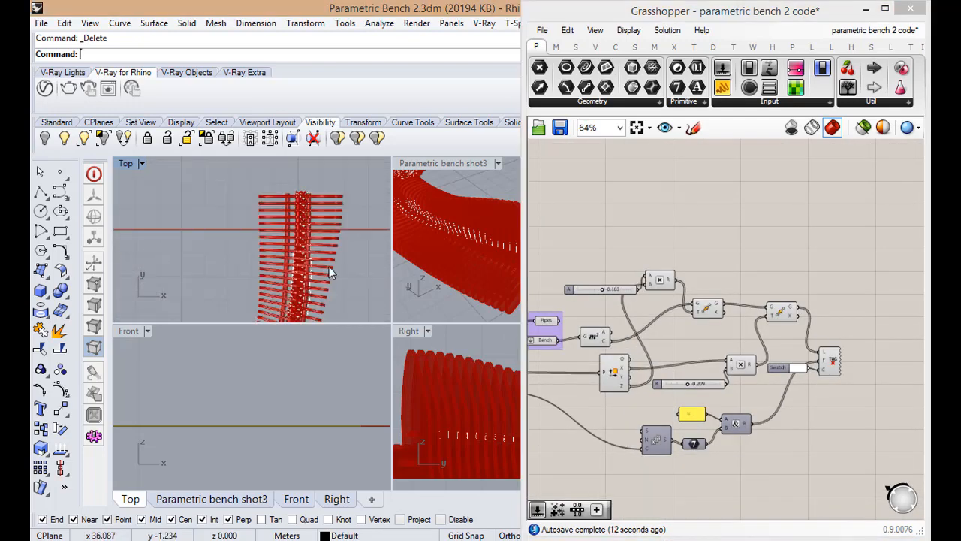
scroll(324, 261, down, 2)
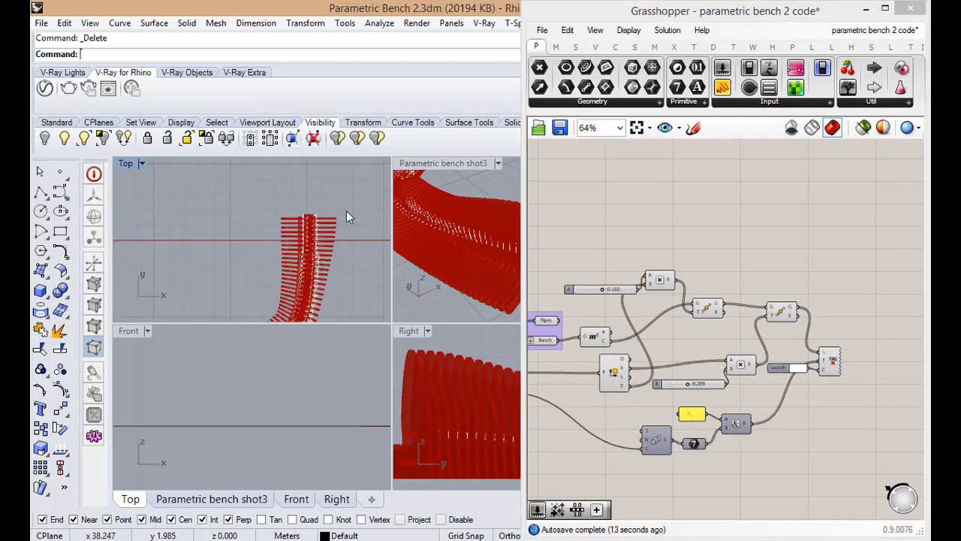
Maximize the Parametric bench shot3 viewport to view the whole tagged bench
double_click(416, 168)
scroll(484, 343, down, 5)
right_drag(484, 338, 415, 283)
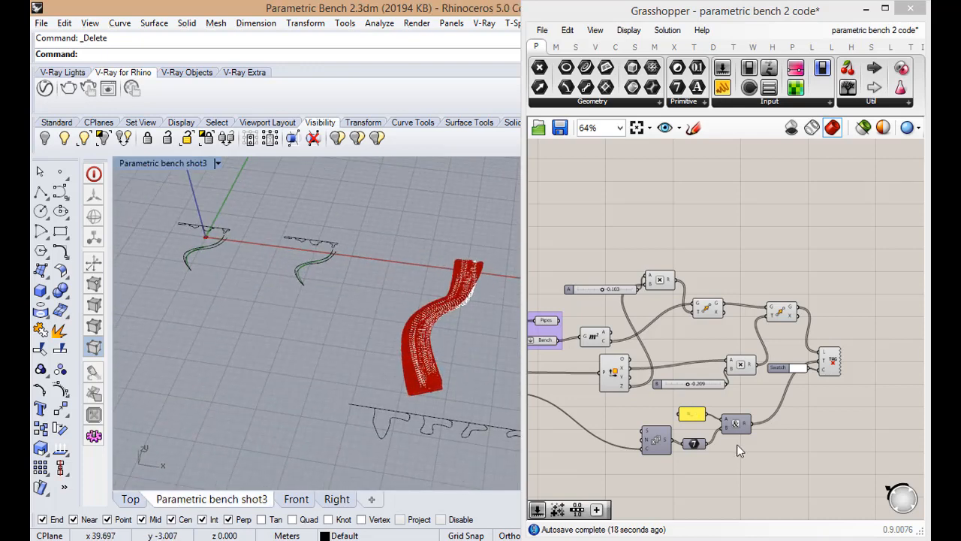
Lower the first Multiplication slightly and group all the tag-labelling components, from the Area component to the text tag
scroll(787, 404, up, 3)
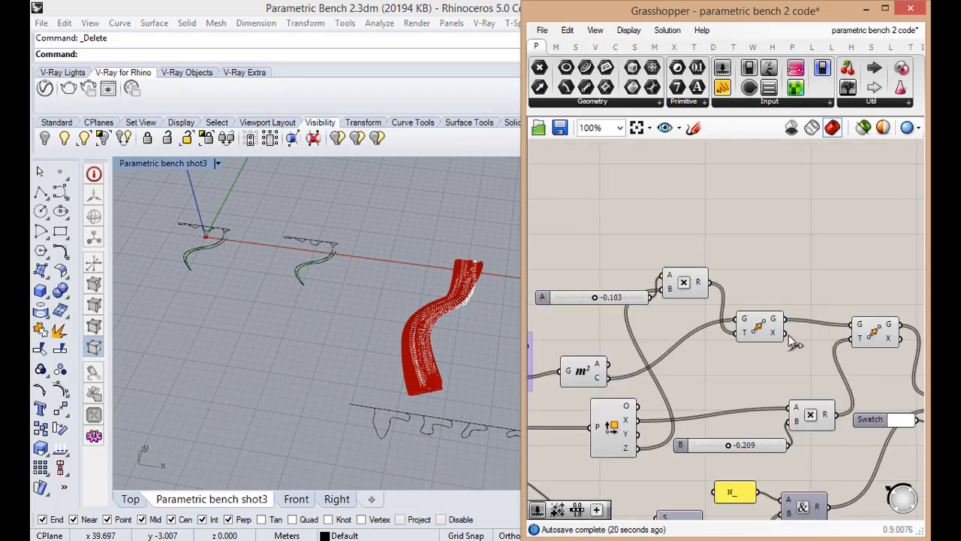
drag(694, 297, 697, 310)
scroll(699, 334, down, 3)
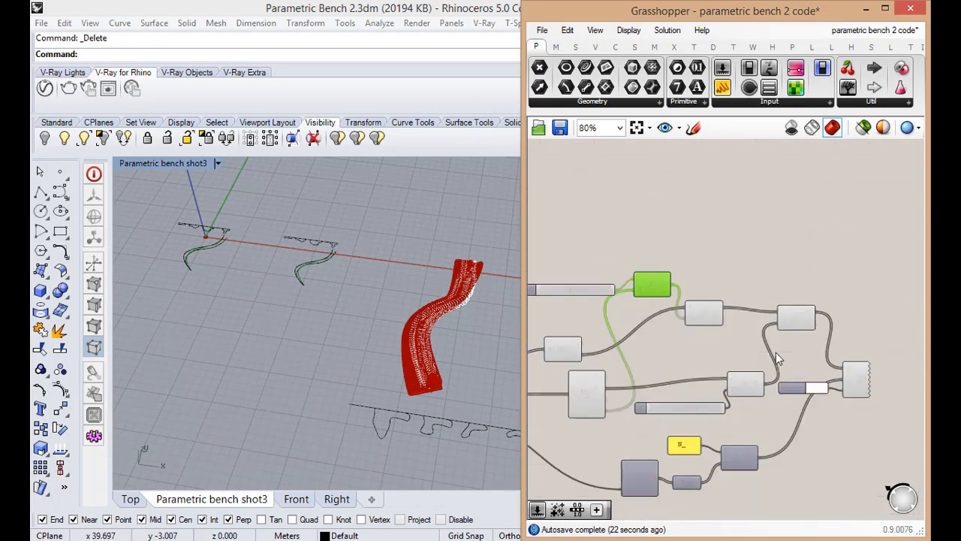
scroll(683, 319, down, 2)
drag(567, 244, 754, 428)
middle_click(717, 345)
click(724, 317)
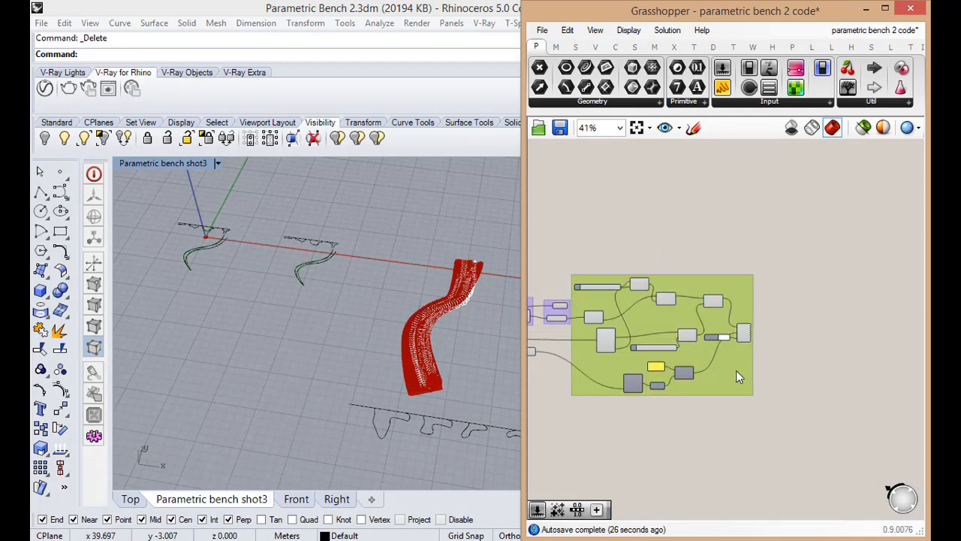
Add an Orient component just outside the tag group, beyond the text tag
scroll(734, 356, up, 2)
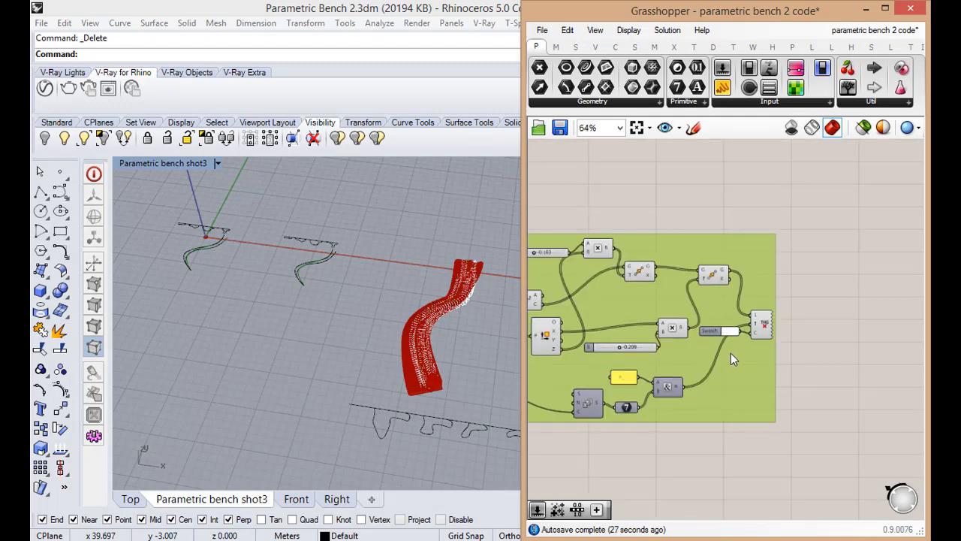
click(462, 386)
double_click(806, 316)
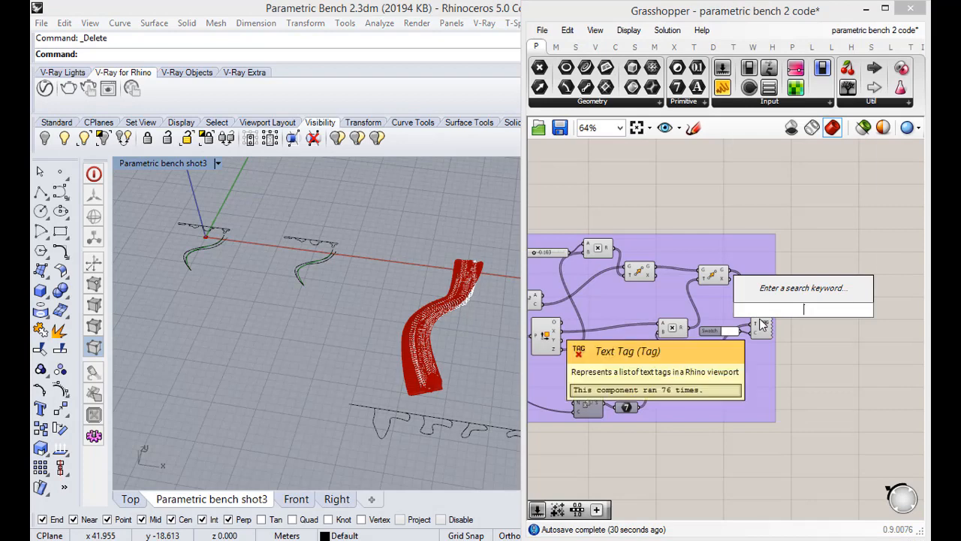
text(orie)
key(Return)
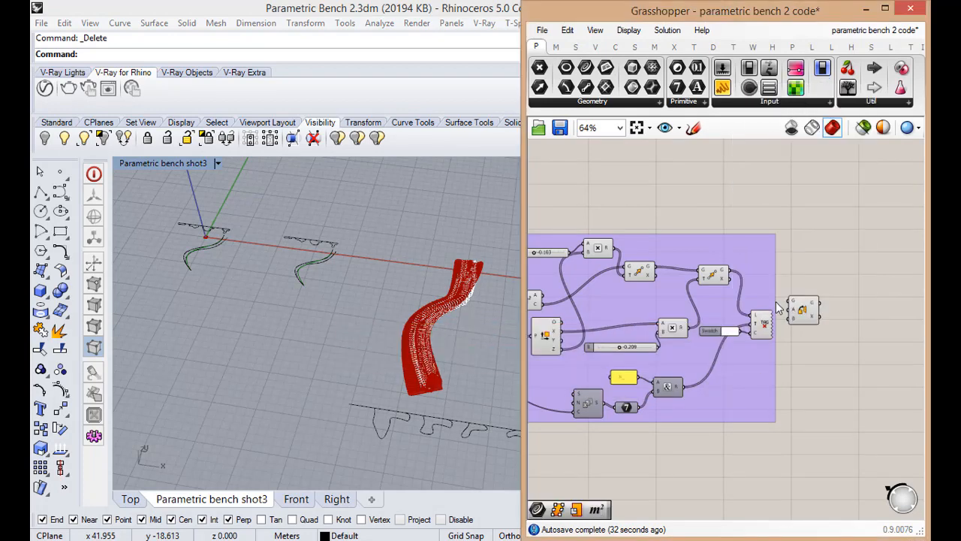
drag(809, 306, 828, 308)
scroll(828, 307, up, 2)
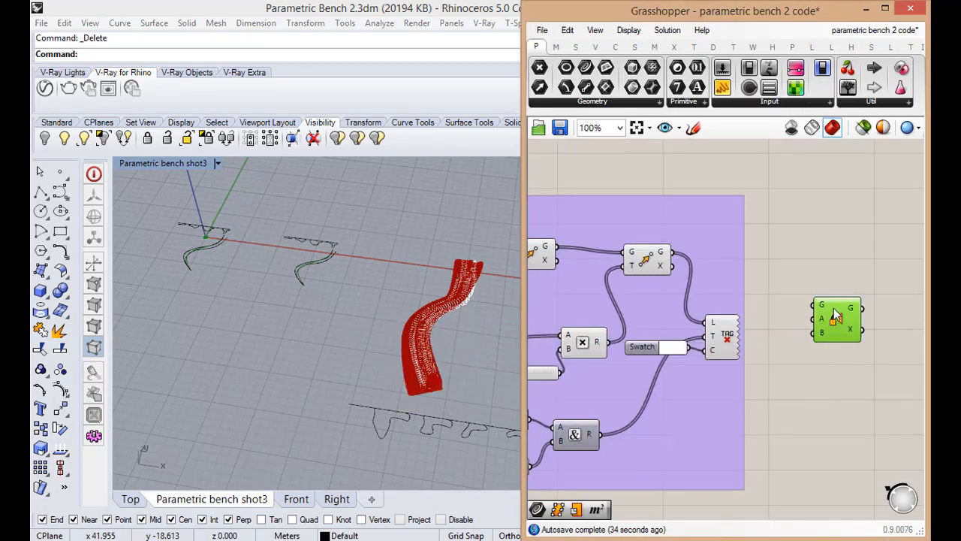
scroll(826, 309, down, 3)
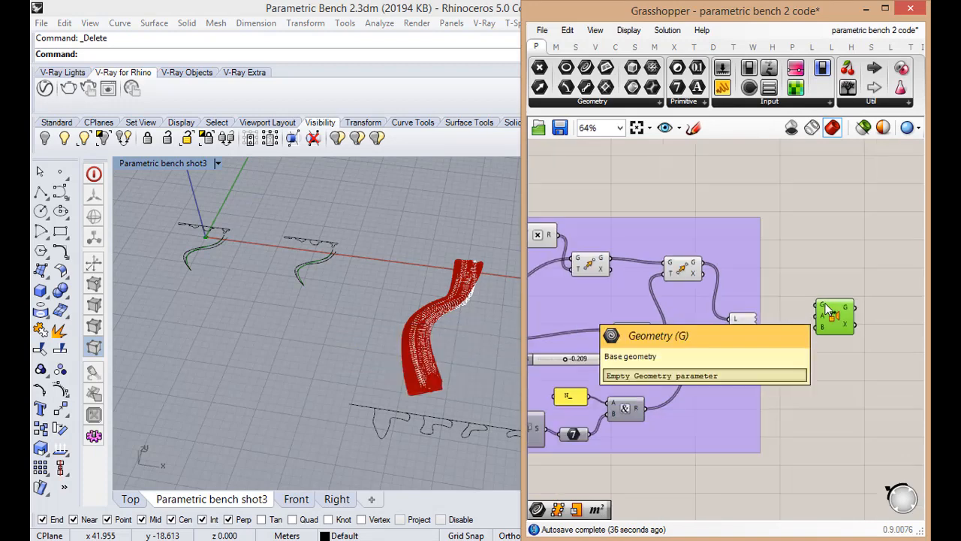
scroll(631, 298, up, 1)
scroll(631, 299, up, 1)
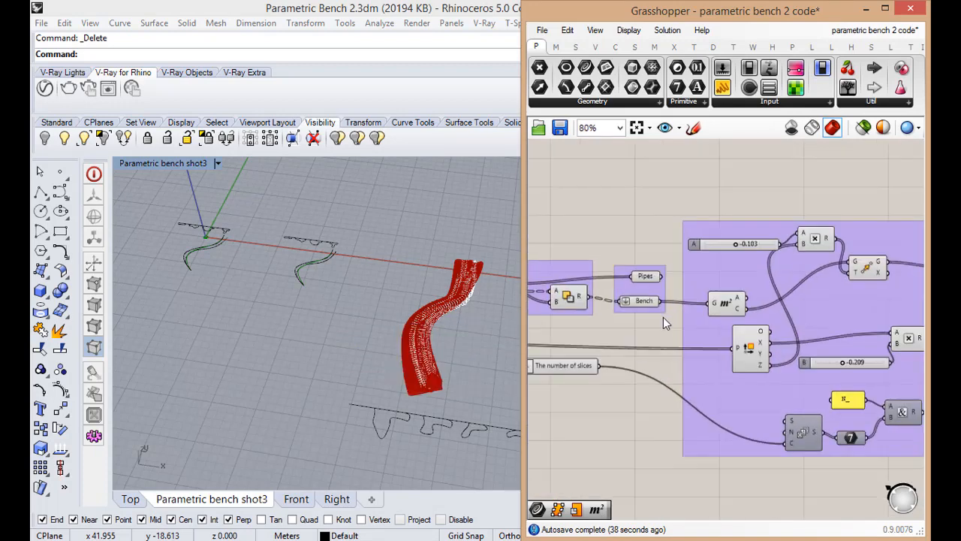
Connect the Bench geometry to the Orient component's G input
scroll(640, 346, down, 7)
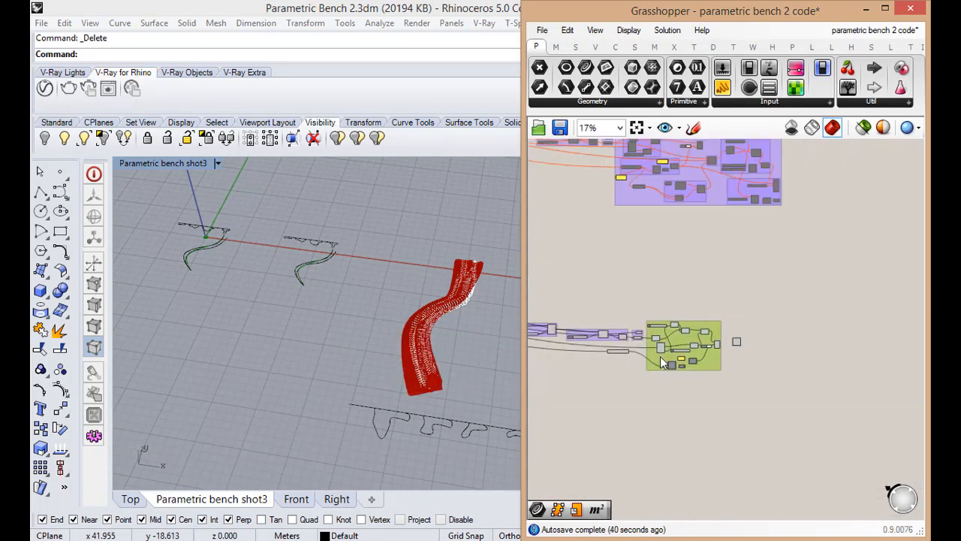
scroll(640, 369, up, 6)
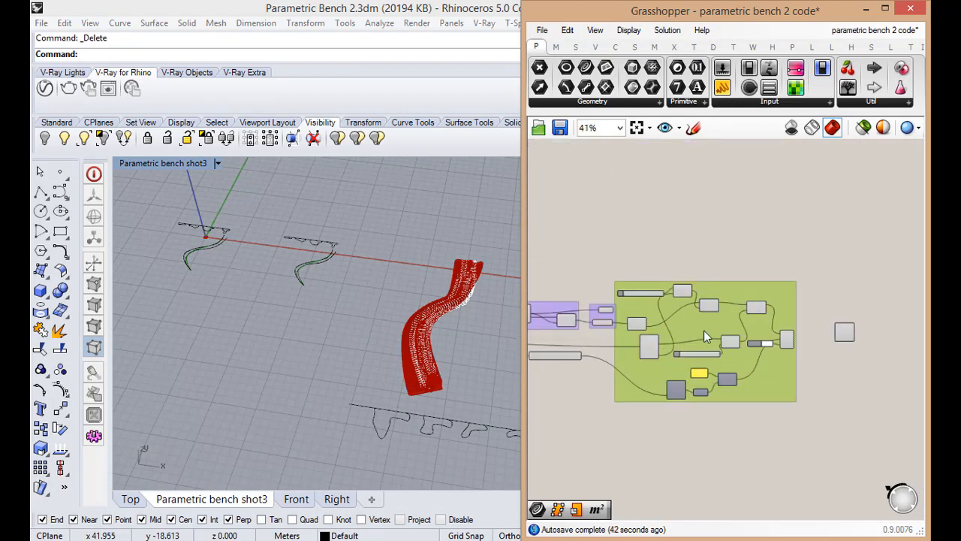
drag(559, 320, 907, 338)
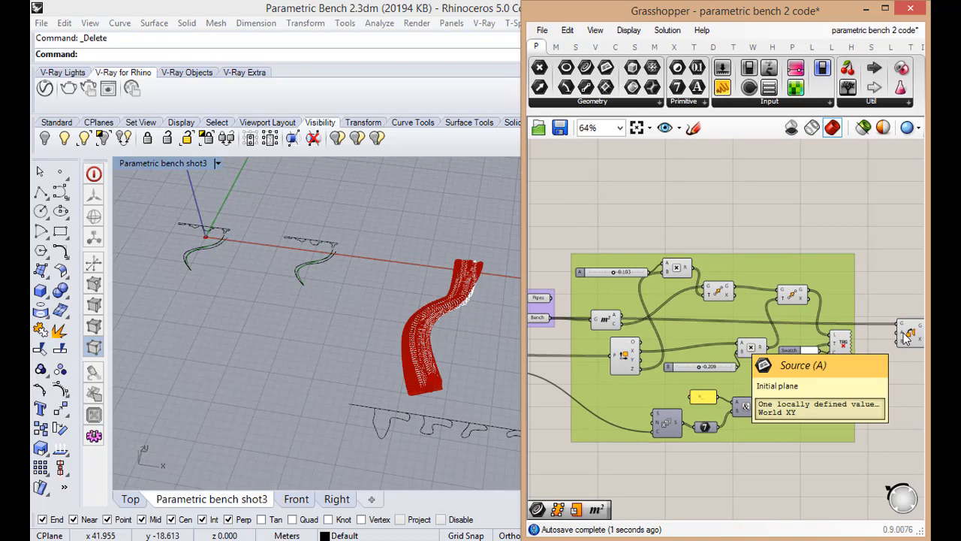
scroll(893, 384, down, 6)
scroll(635, 347, up, 8)
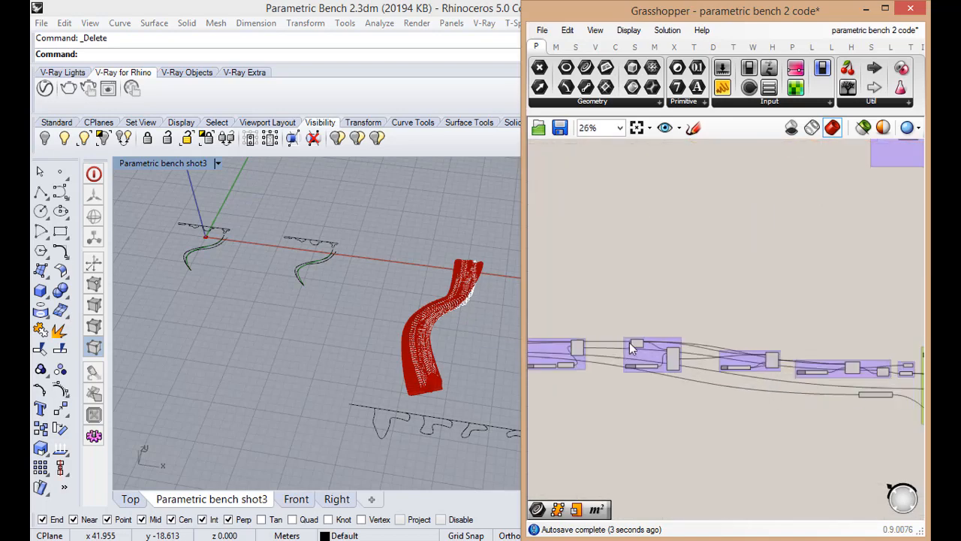
scroll(641, 352, down, 3)
right_drag(656, 353, 597, 361)
scroll(651, 348, up, 2)
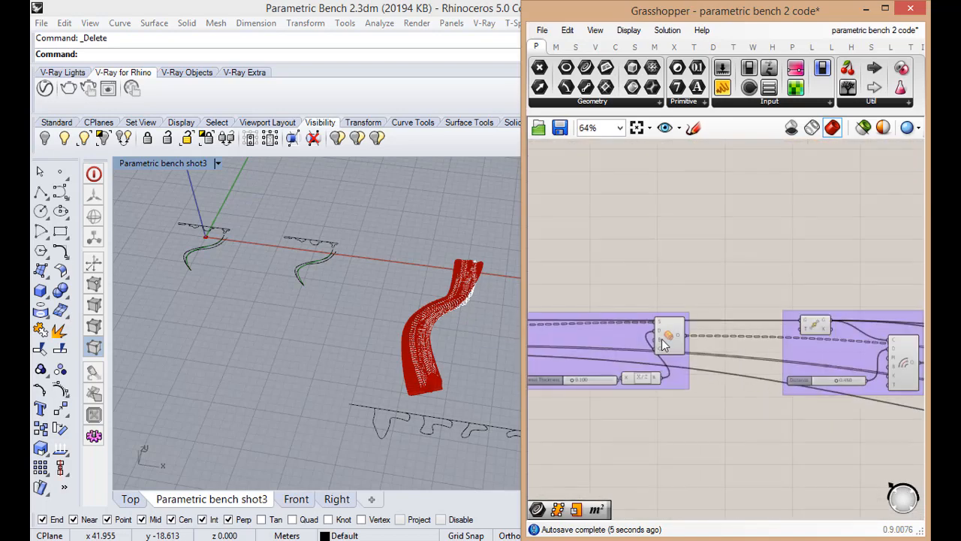
scroll(678, 349, down, 2)
scroll(593, 343, up, 2)
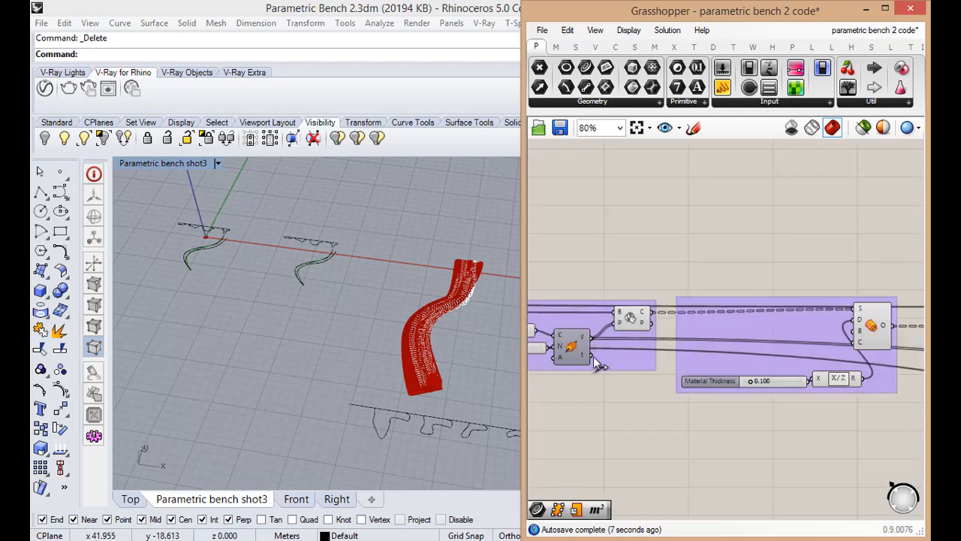
scroll(591, 420, down, 1)
drag(594, 356, 763, 373)
scroll(591, 418, down, 7)
scroll(771, 446, up, 5)
scroll(764, 364, up, 7)
middle_click(763, 374)
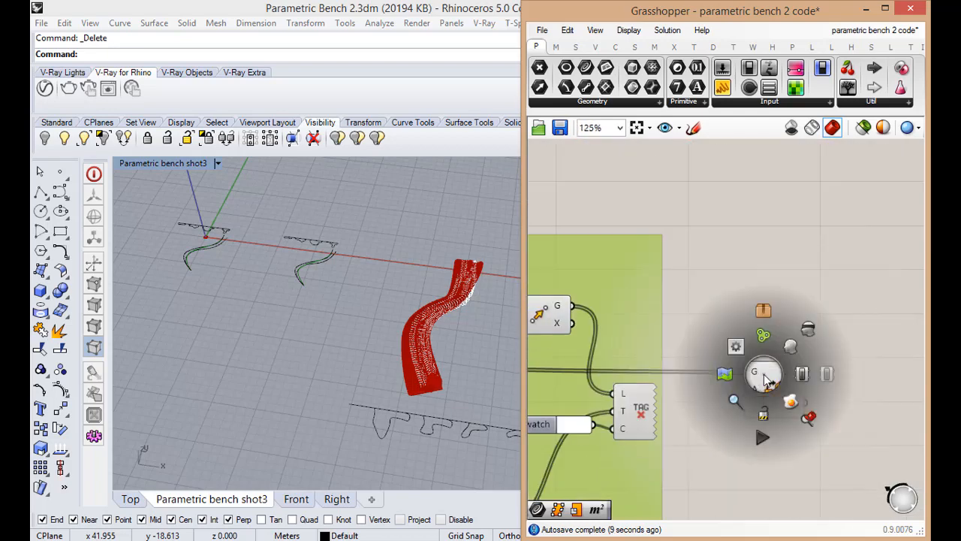
click(734, 401)
click(800, 308)
scroll(820, 310, down, 7)
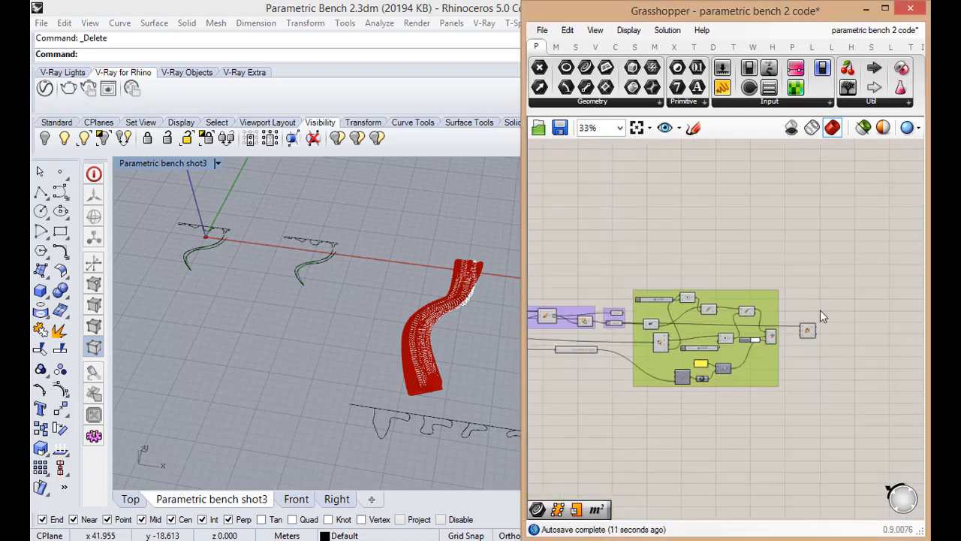
scroll(685, 325, up, 5)
scroll(685, 325, down, 2)
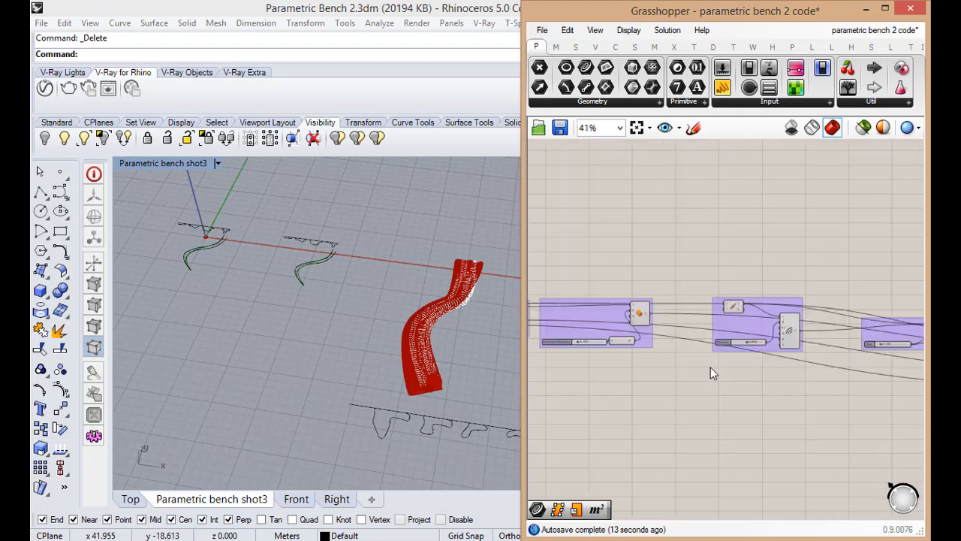
scroll(659, 349, up, 2)
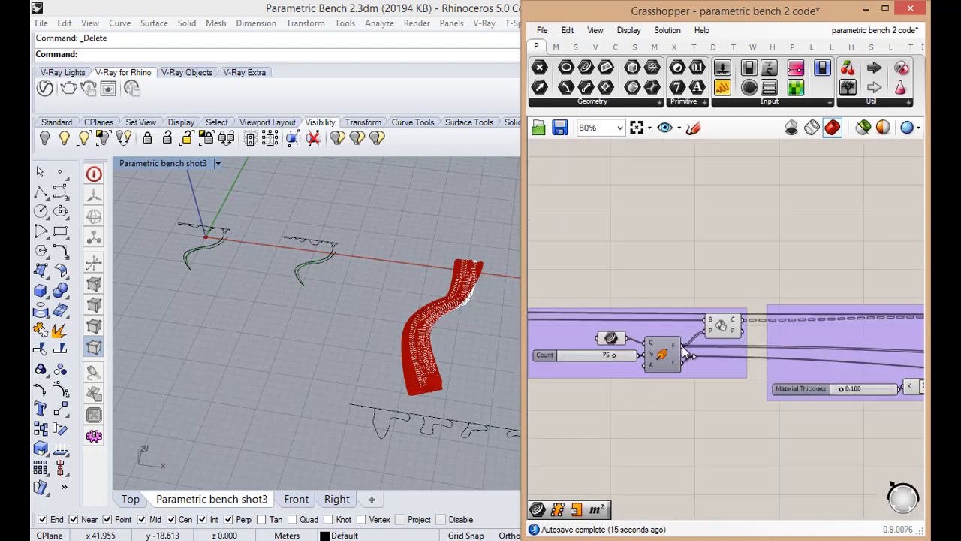
scroll(601, 435, down, 4)
drag(788, 453, 853, 449)
scroll(852, 449, up, 4)
middle_click(819, 448)
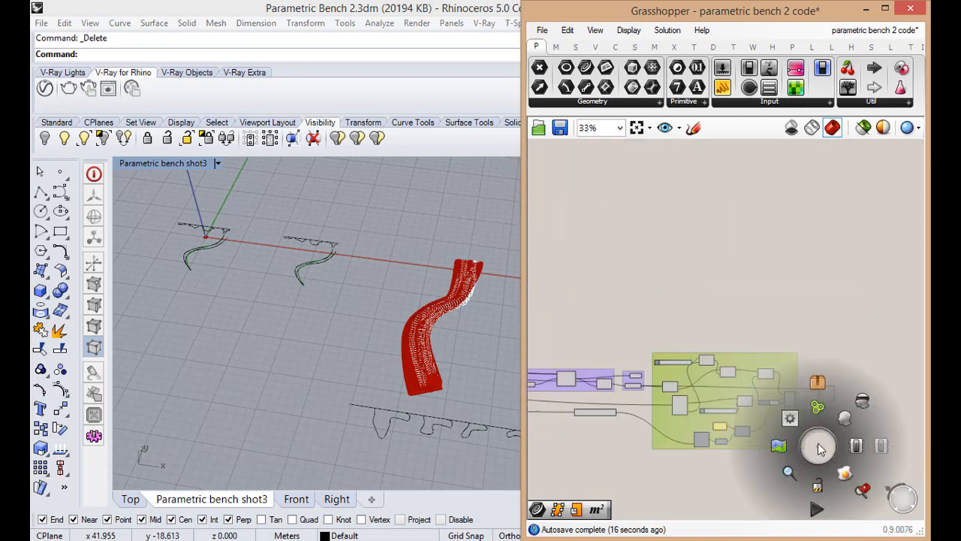
click(844, 351)
Connect the F output of the slicing Perp Frames to Orient's source plane input A
scroll(777, 364, down, 3)
scroll(709, 360, up, 5)
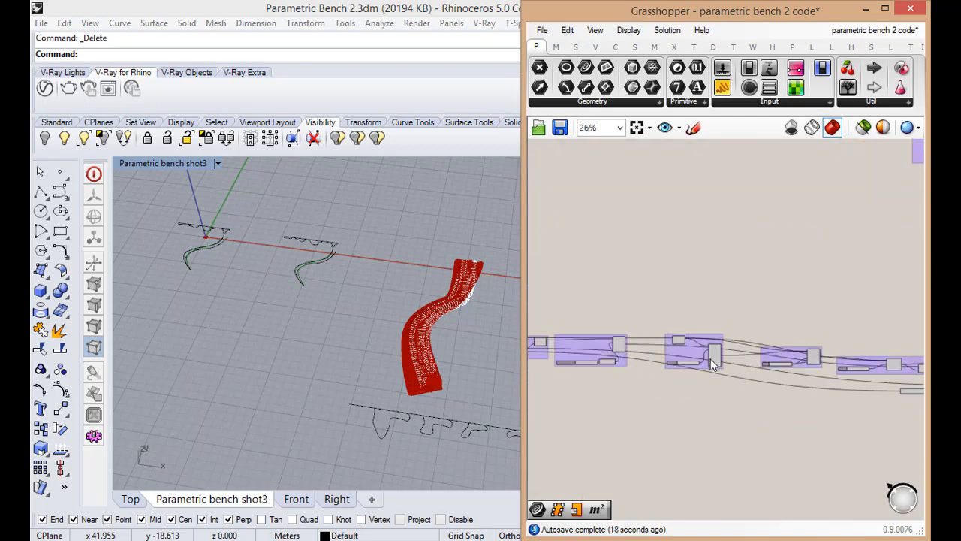
scroll(600, 349, down, 3)
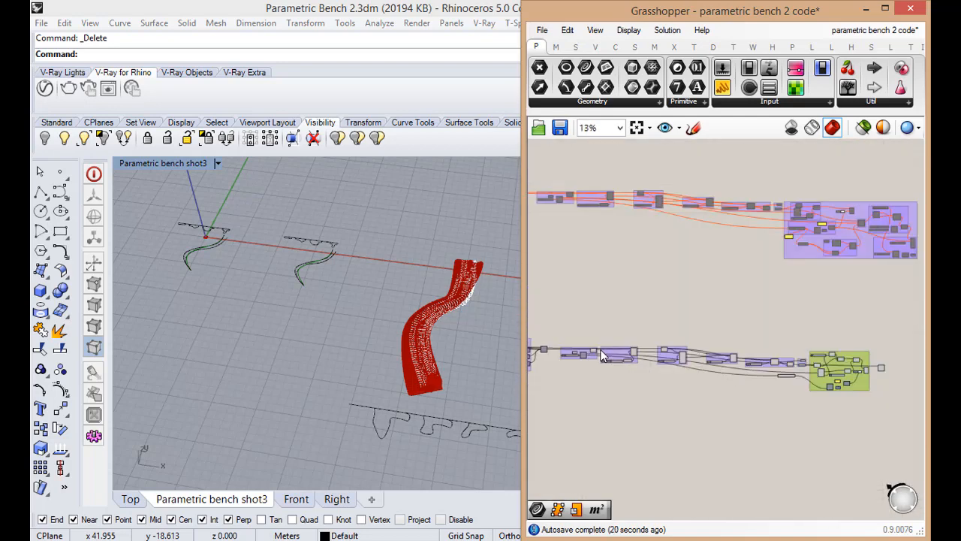
scroll(586, 360, up, 3)
scroll(597, 366, up, 3)
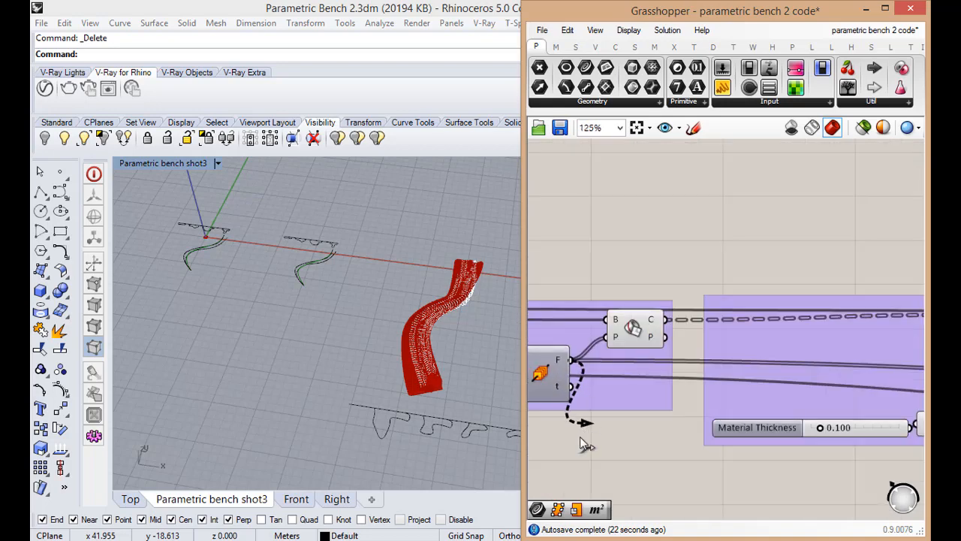
scroll(555, 436, down, 3)
scroll(568, 440, down, 3)
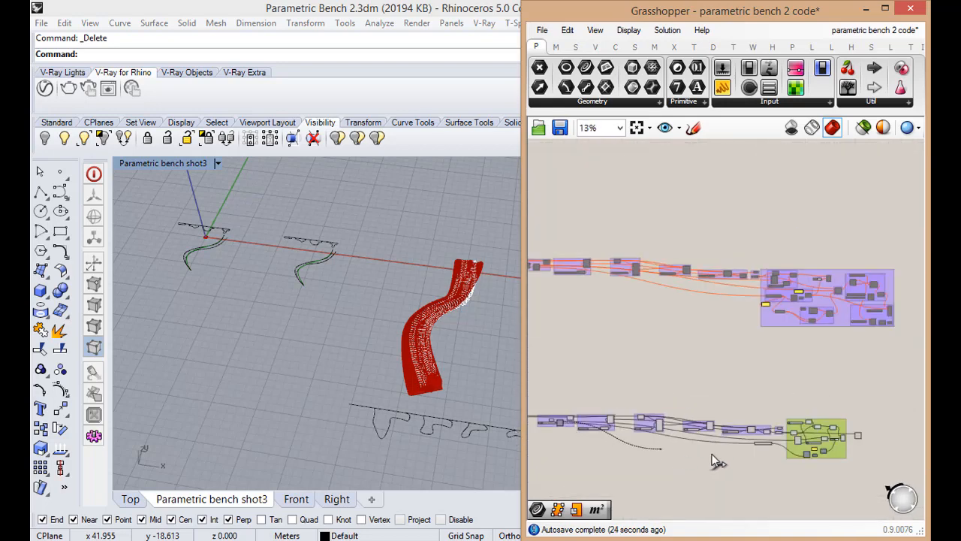
scroll(879, 446, up, 2)
scroll(877, 432, up, 2)
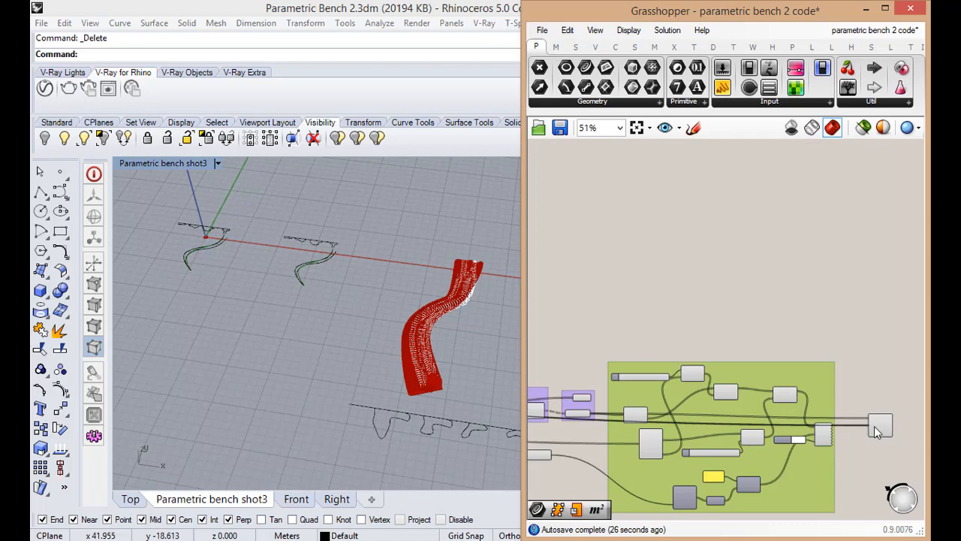
scroll(863, 412, up, 2)
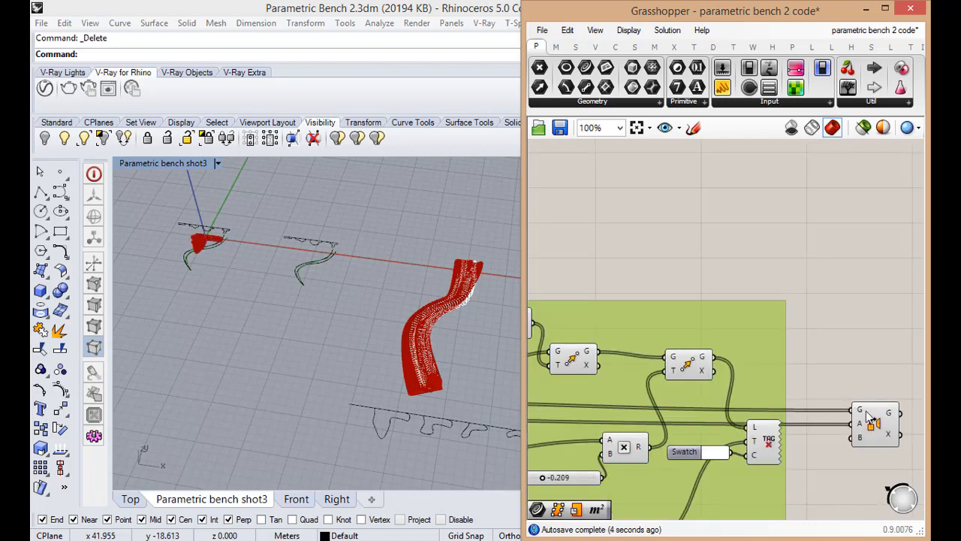
Examine the Orient component's inputs, especially target plane B, and the oriented ribs it produces
click(871, 422)
scroll(845, 439, up, 4)
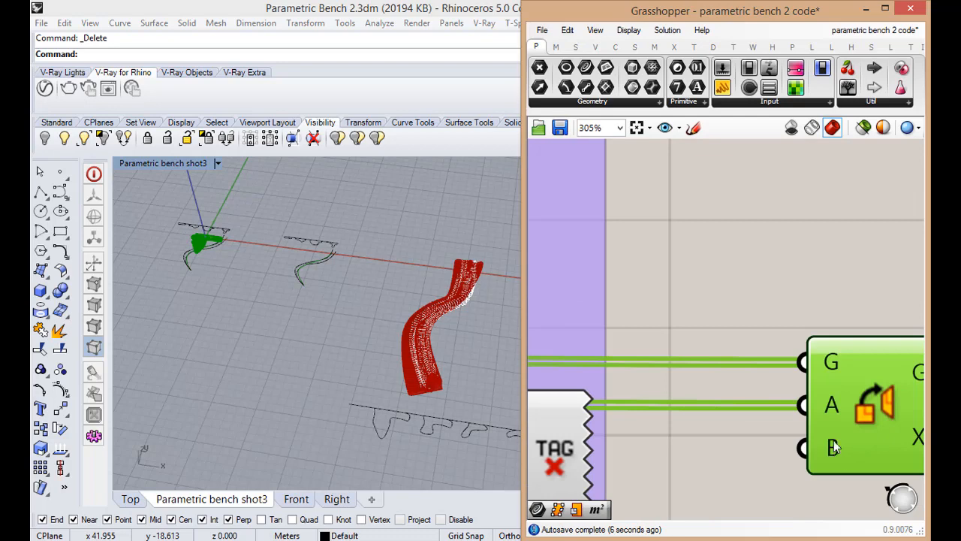
click(822, 313)
scroll(822, 314, down, 2)
drag(813, 328, 842, 324)
scroll(815, 326, down, 4)
scroll(841, 357, down, 2)
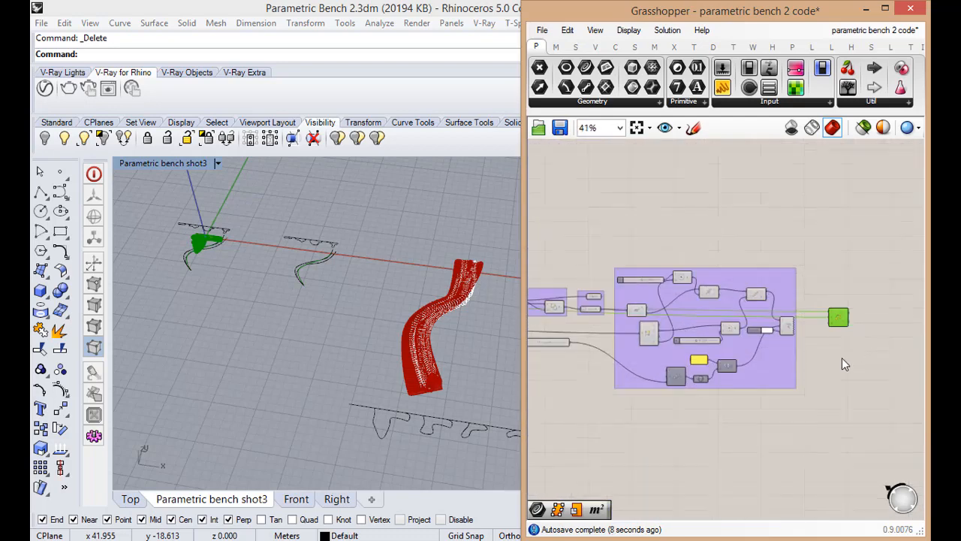
scroll(829, 379, up, 1)
scroll(336, 350, down, 2)
Select the large rectangular surface beside the bench curves in the Rhino viewport
scroll(336, 349, down, 2)
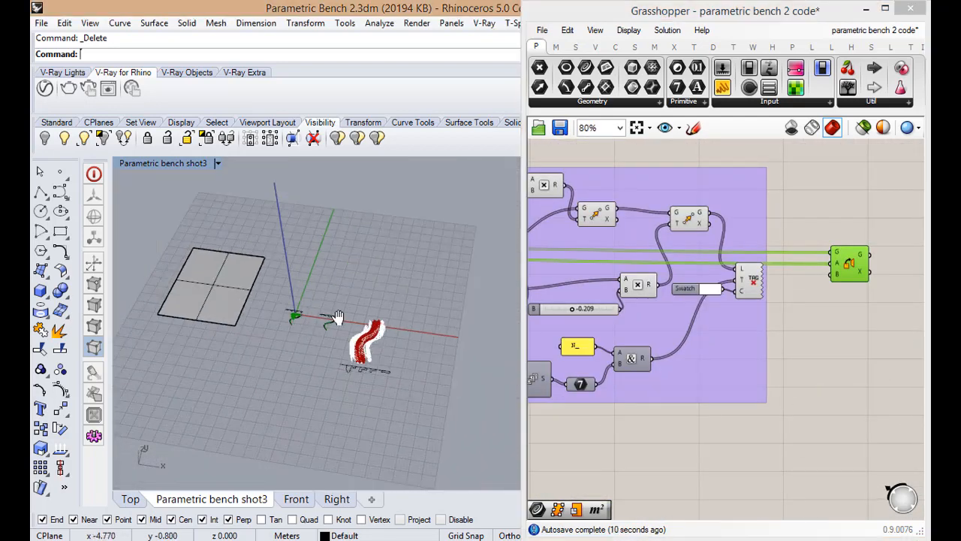
scroll(344, 361, up, 4)
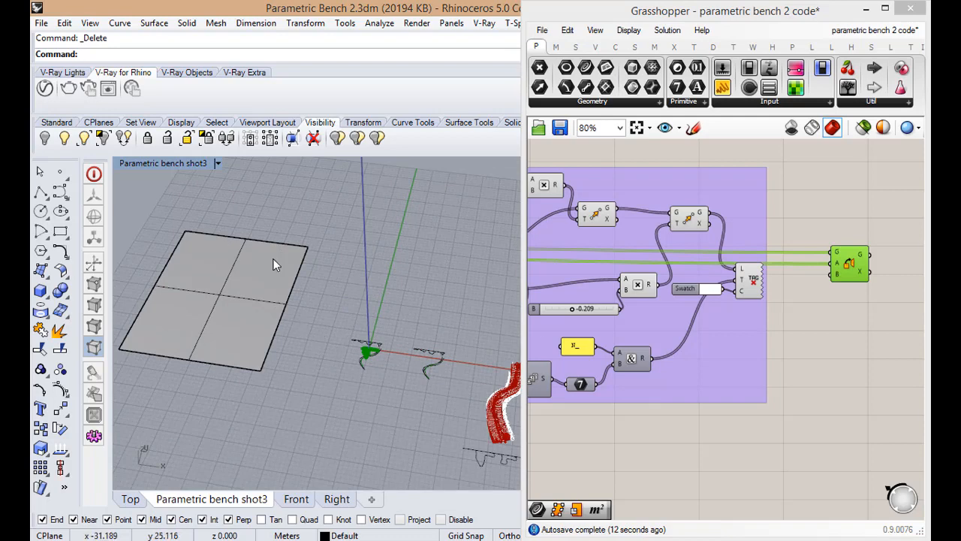
click(276, 259)
click(320, 259)
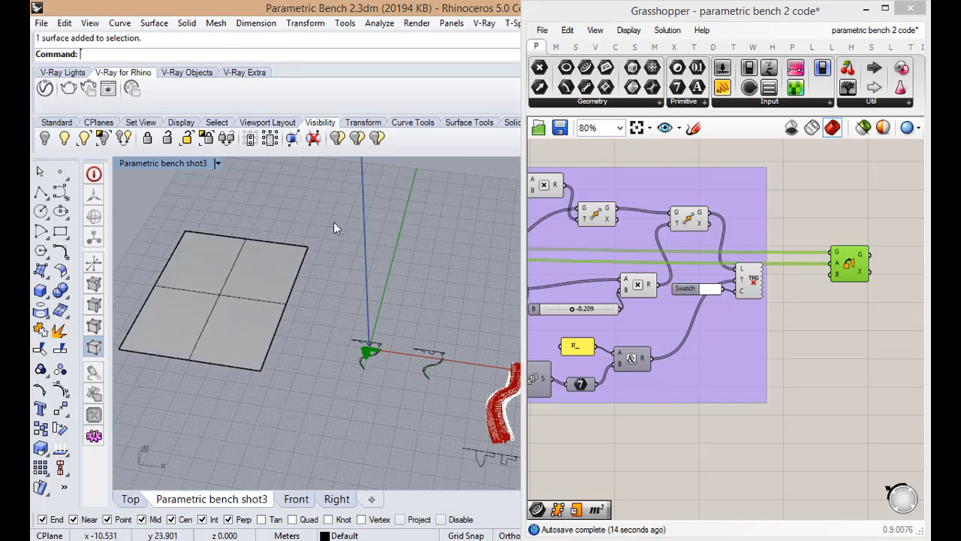
click(250, 306)
Add a Surface Frames component just below the Orient component, outside the tag group
scroll(866, 282, up, 3)
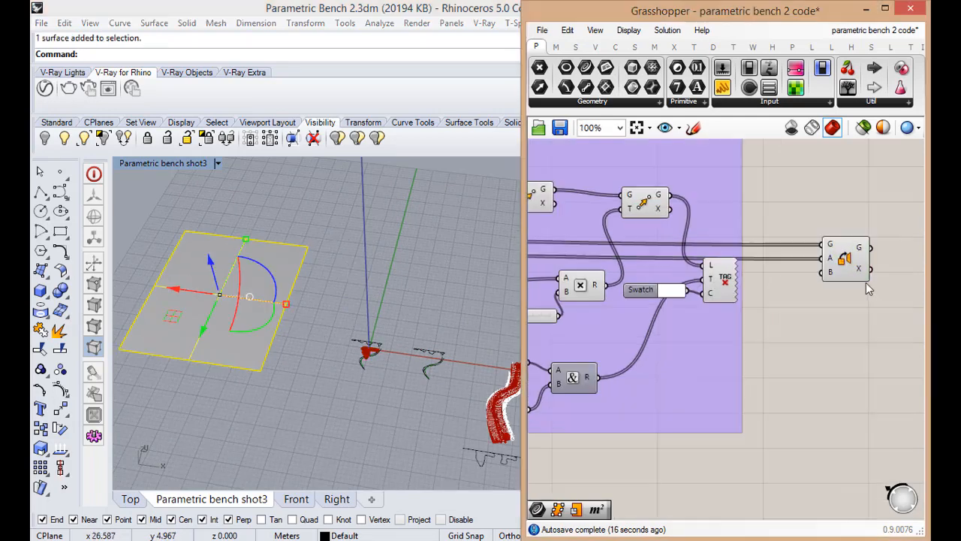
double_click(826, 386)
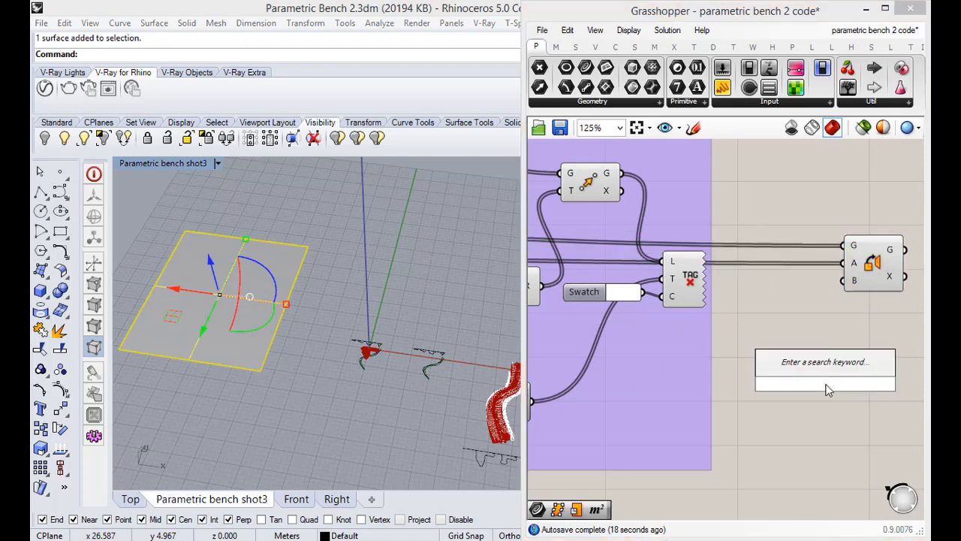
key(Escape)
double_click(826, 390)
text(pla)
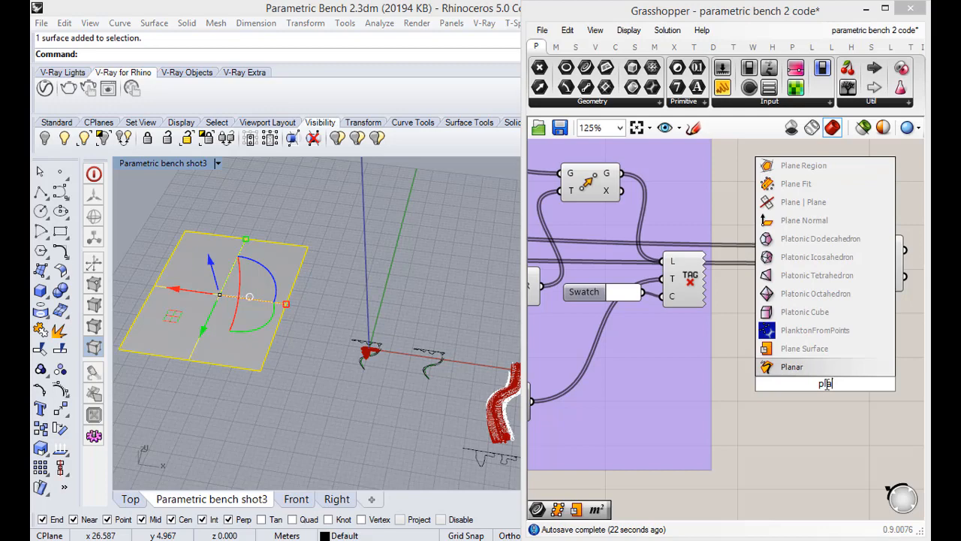
key(BackSpace)
key(BackSpace)
key(BackSpace)
text(fr)
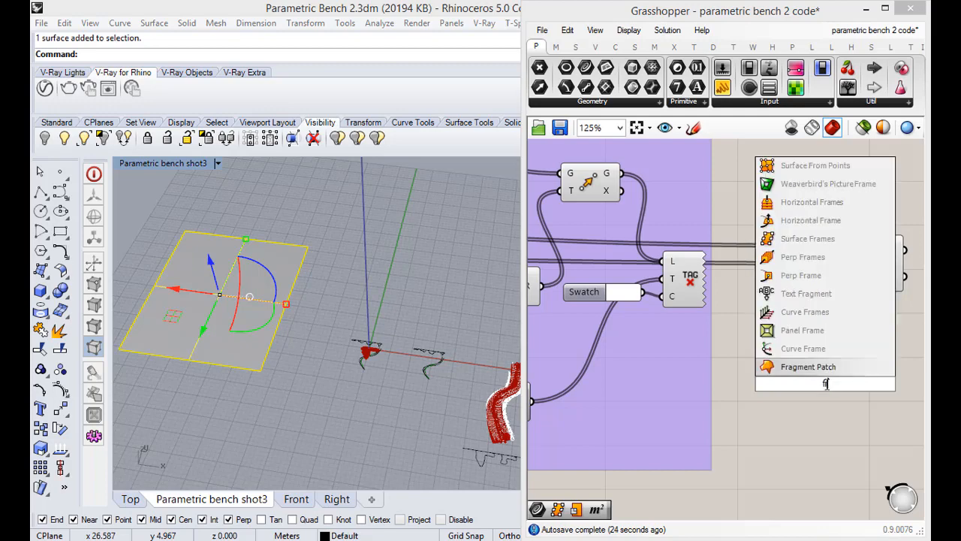
key(Up)
key(Up)
key(Up)
key(Up)
key(Up)
key(Up)
key(Up)
key(Up)
key(Down)
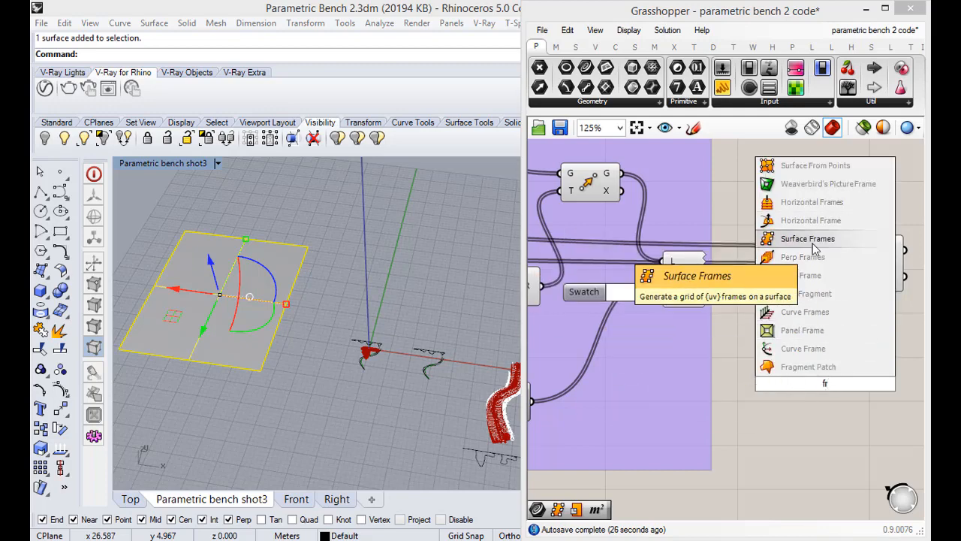
key(Return)
drag(832, 364, 817, 362)
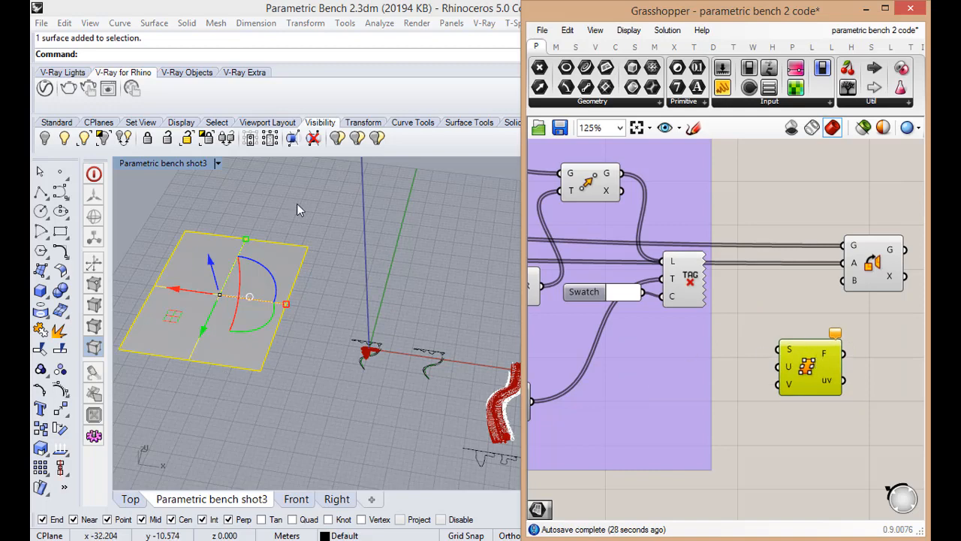
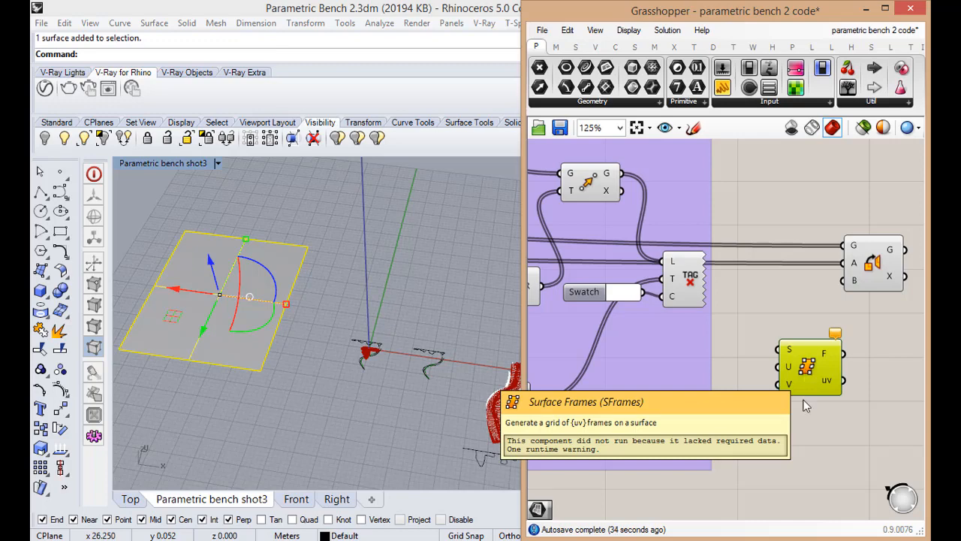
Move Orient and Surface Frames farther from the tag group, leaving free canvas space beside Surface Frames
click(802, 434)
scroll(801, 435, down, 2)
scroll(819, 391, up, 4)
drag(764, 388, 779, 392)
scroll(772, 389, down, 3)
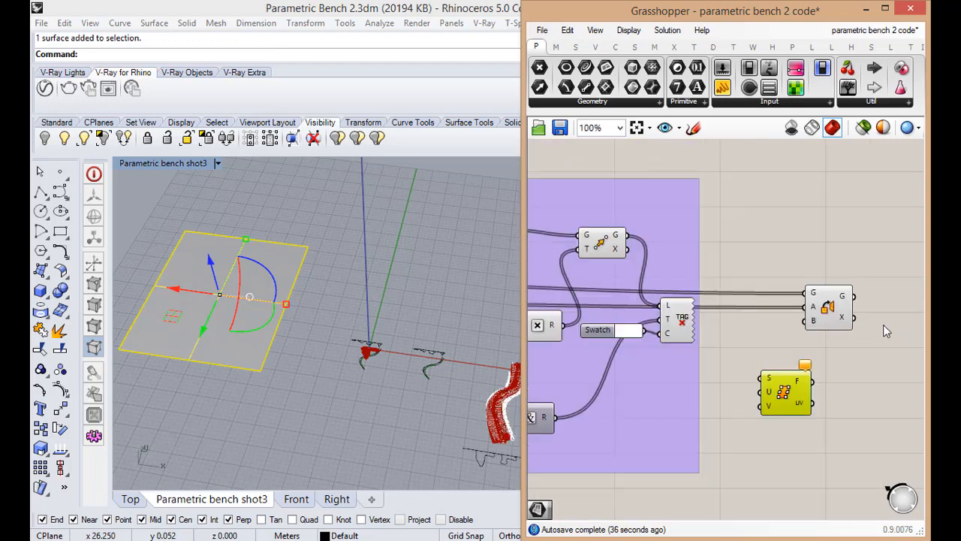
drag(827, 308, 838, 306)
drag(782, 401, 829, 409)
Feed the selected rectangular Rhino surface into the S input of Surface Frames through a new Surface parameter
double_click(772, 395)
text(surface)
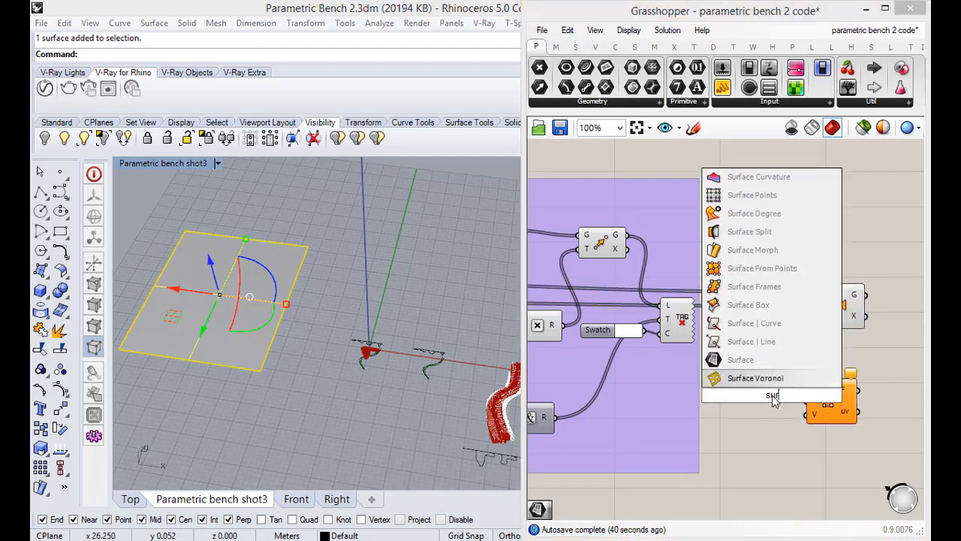
key(Return)
drag(784, 395, 842, 391)
right_click(757, 398)
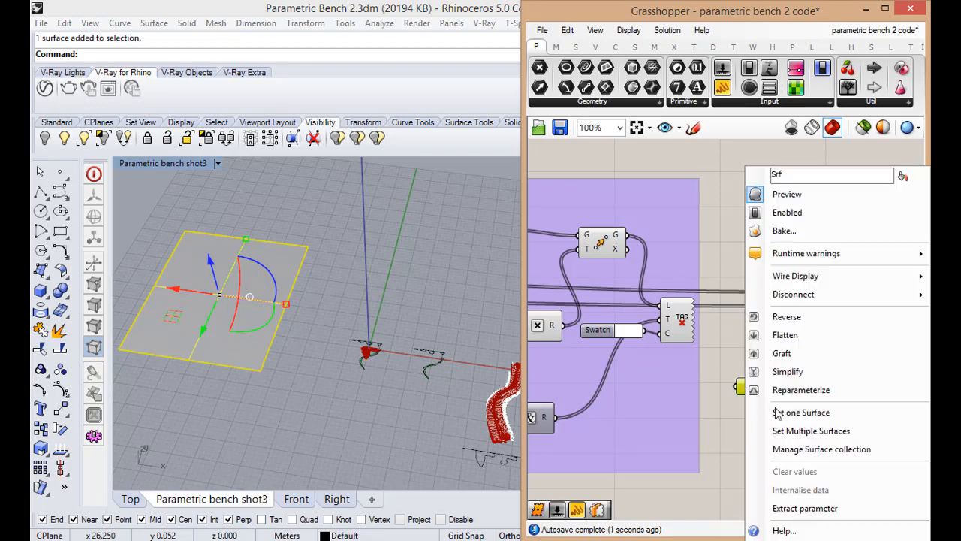
click(796, 410)
Examine the grid of frames that Surface Frames generates across the rectangular surface
scroll(289, 355, down, 2)
scroll(243, 330, up, 8)
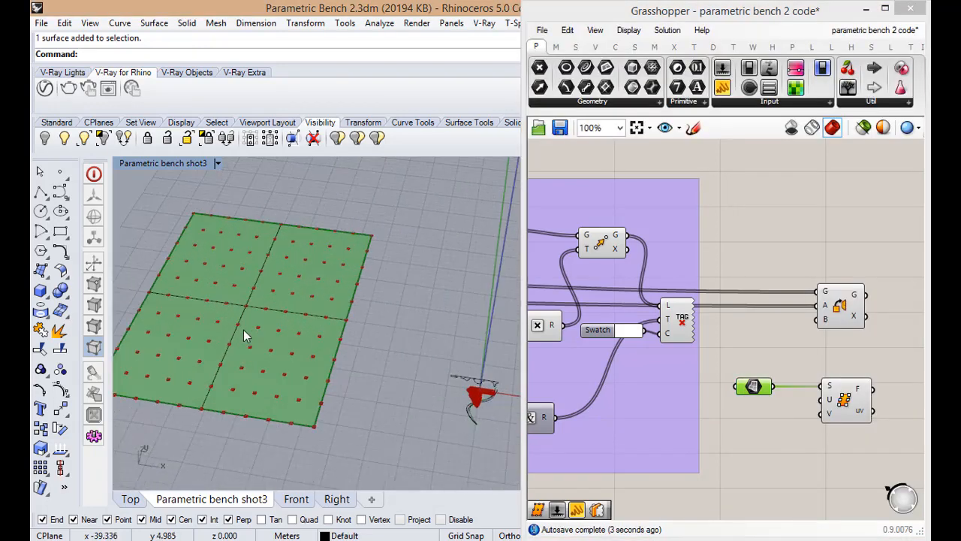
click(791, 453)
scroll(816, 400, up, 3)
scroll(814, 401, down, 3)
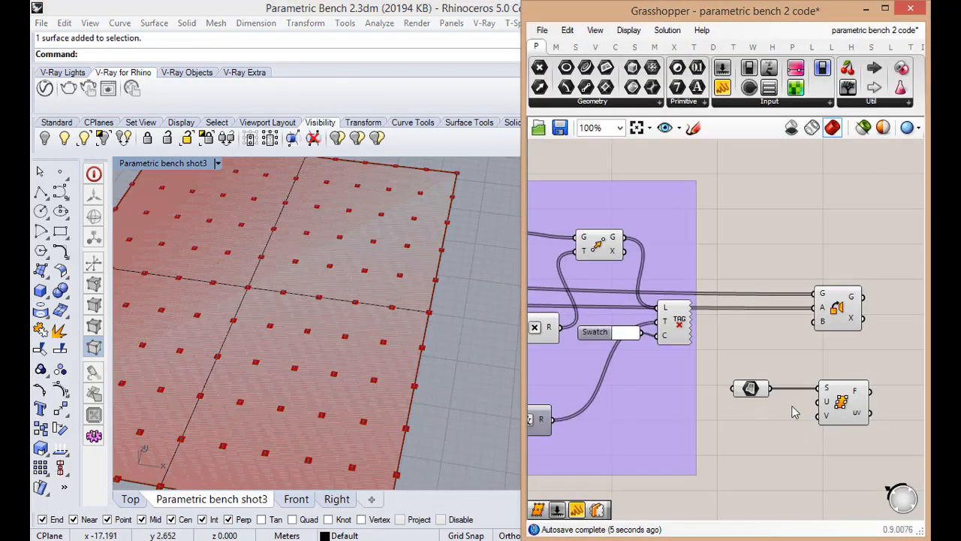
scroll(826, 409, up, 2)
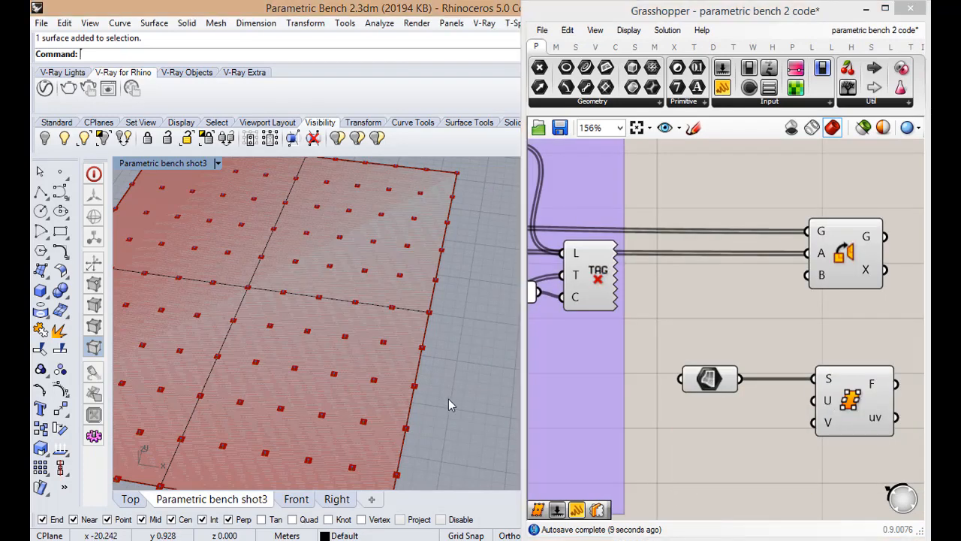
scroll(448, 399, down, 3)
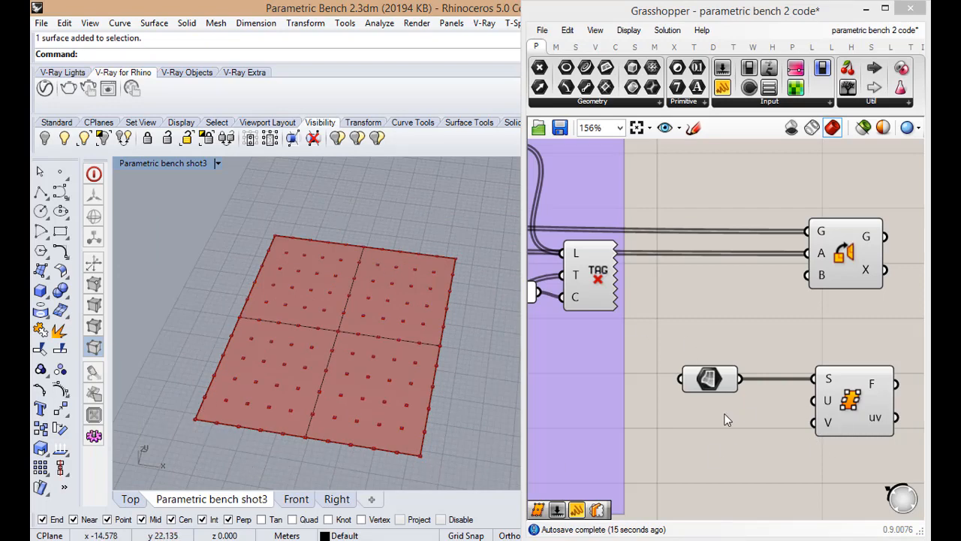
mouse_move(828, 404)
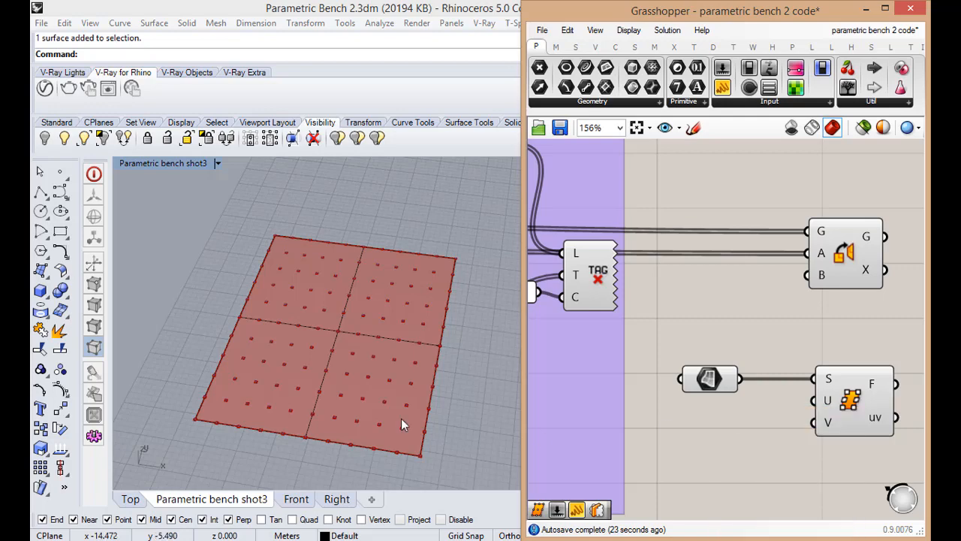
Trace the definition back to the expression for the number of slices and compare it with the Surface Frames setup
scroll(762, 357, down, 5)
scroll(590, 350, up, 4)
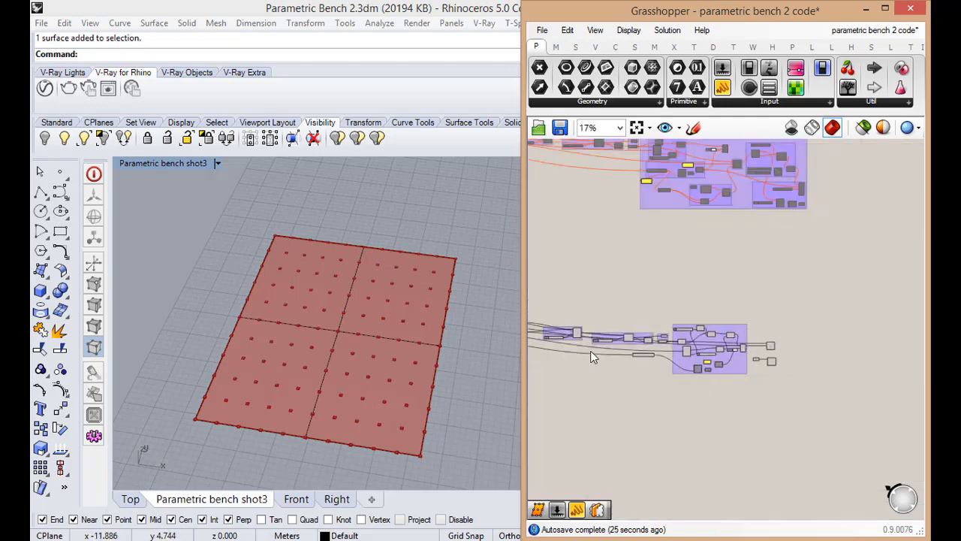
scroll(628, 339, down, 1)
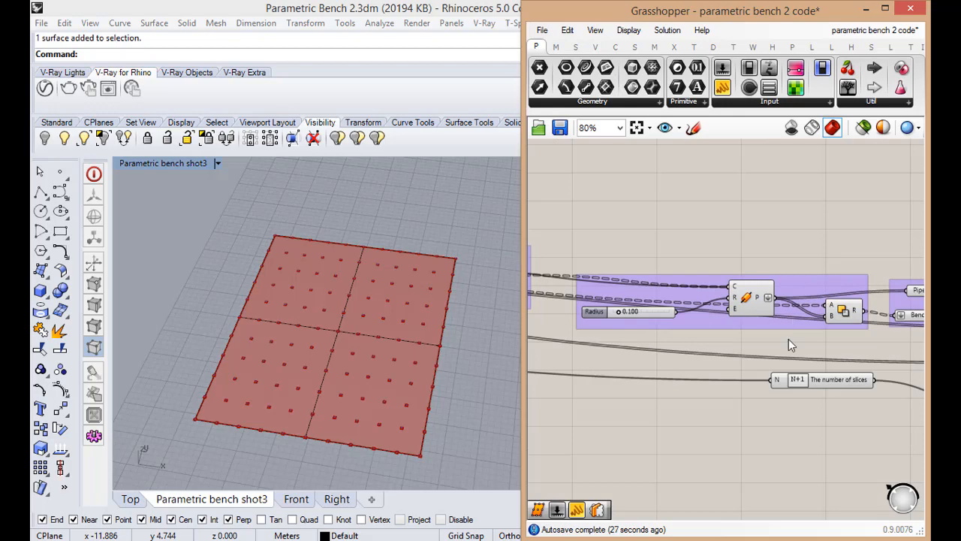
scroll(718, 417, down, 5)
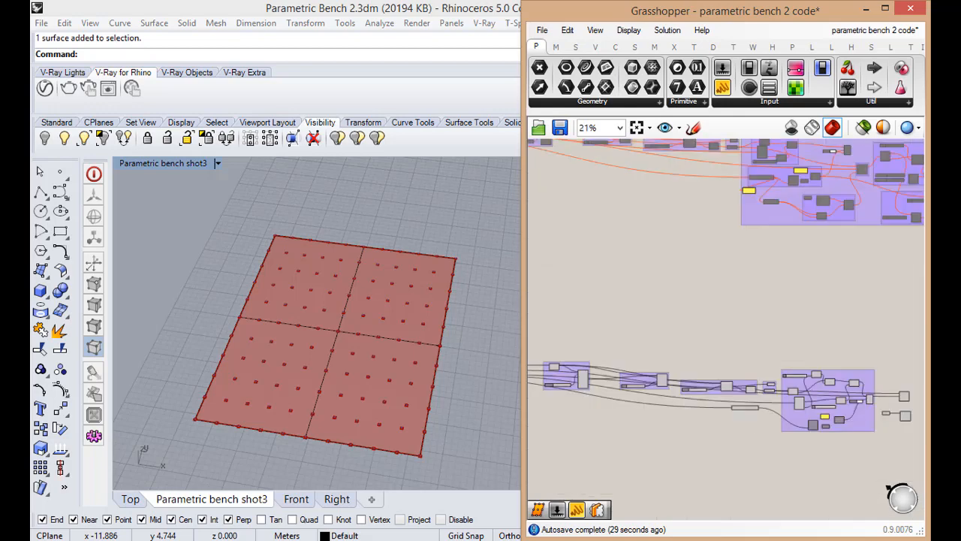
scroll(841, 421, up, 5)
scroll(840, 429, up, 3)
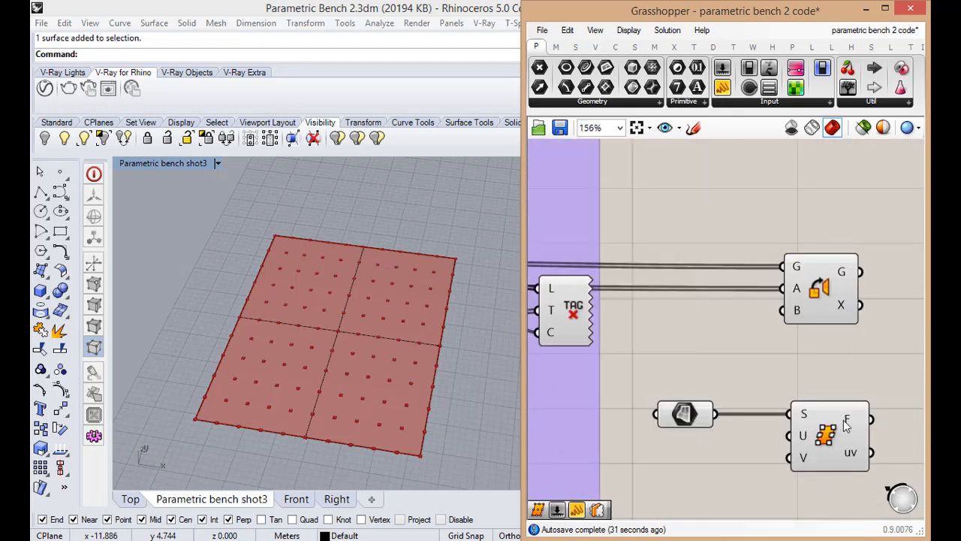
mouse_move(846, 425)
scroll(859, 380, down, 5)
right_drag(601, 340, 774, 363)
scroll(673, 363, up, 6)
scroll(673, 363, down, 3)
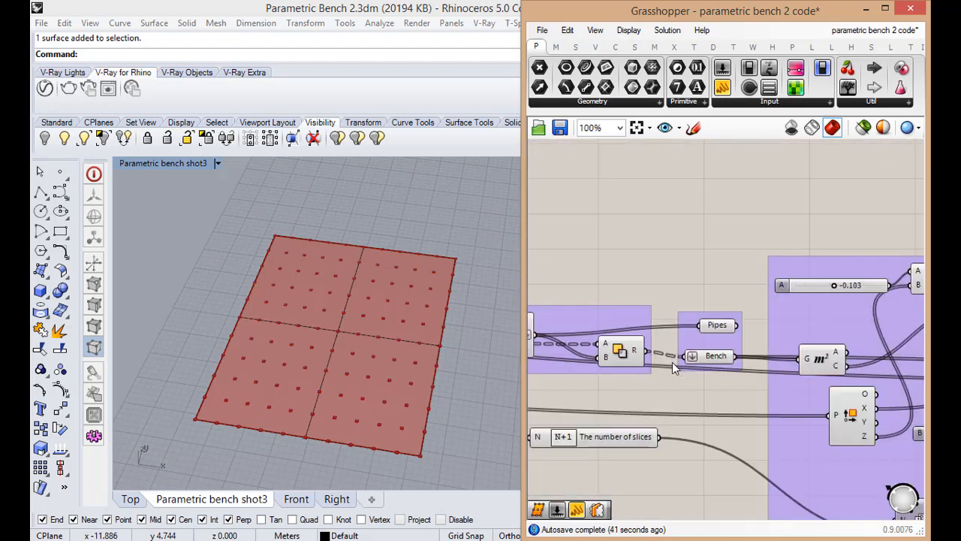
scroll(672, 362, down, 4)
scroll(565, 350, up, 5)
scroll(577, 369, down, 3)
right_drag(624, 375, 684, 377)
scroll(683, 379, down, 1)
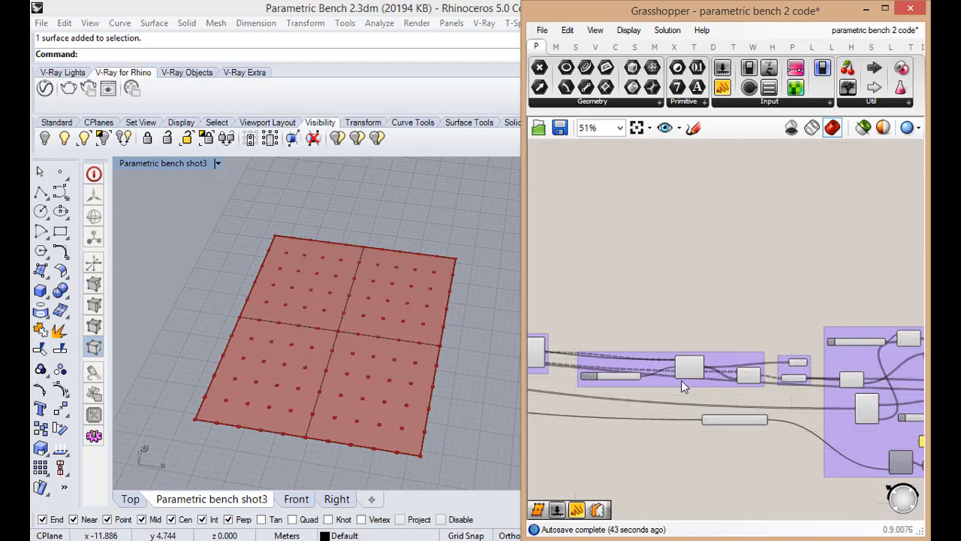
scroll(681, 380, down, 3)
scroll(696, 400, up, 6)
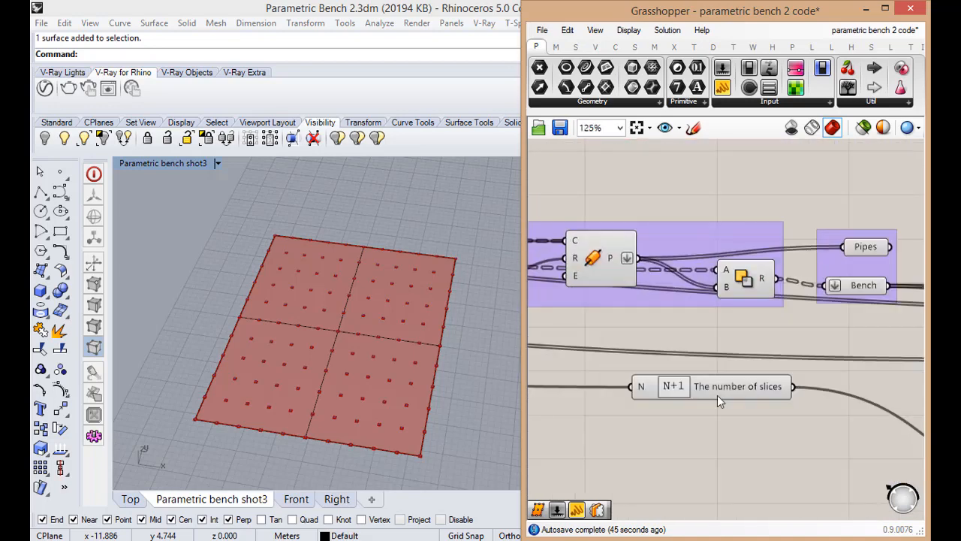
scroll(777, 426, down, 5)
right_drag(824, 430, 696, 399)
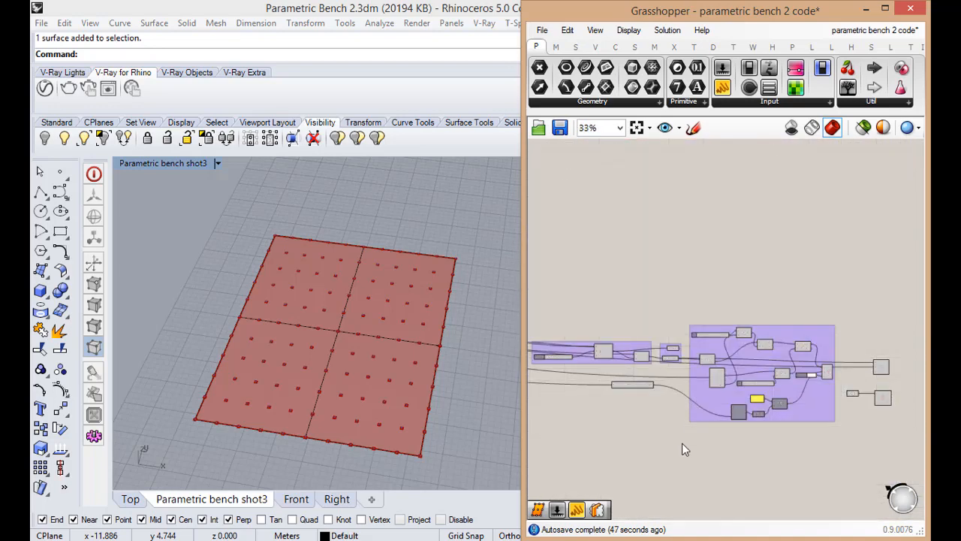
scroll(683, 448, down, 2)
scroll(781, 420, up, 6)
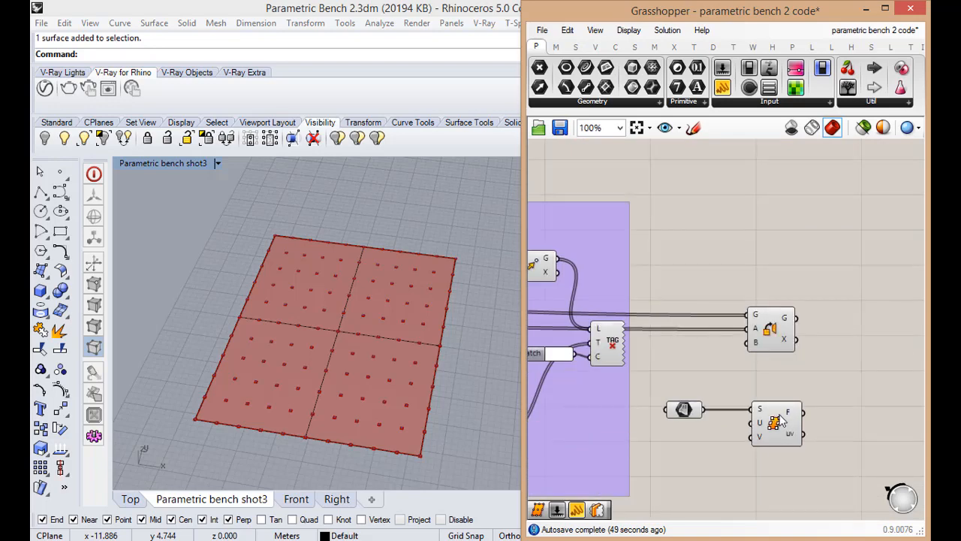
scroll(781, 420, down, 1)
scroll(781, 421, up, 3)
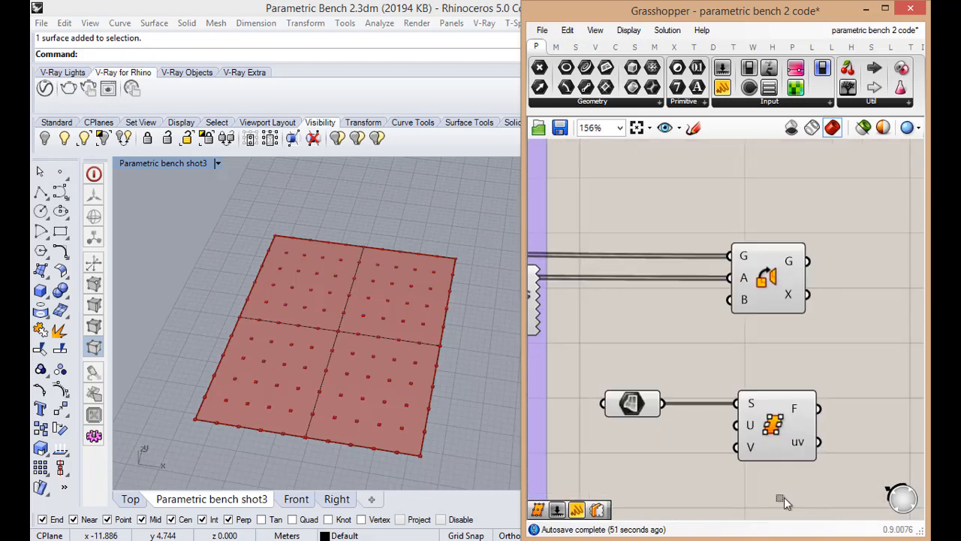
Shift the Surface parameter and Surface Frames together slightly toward the tag group and check the data structure of output F
drag(785, 503, 597, 379)
scroll(659, 419, down, 2)
drag(731, 425, 707, 439)
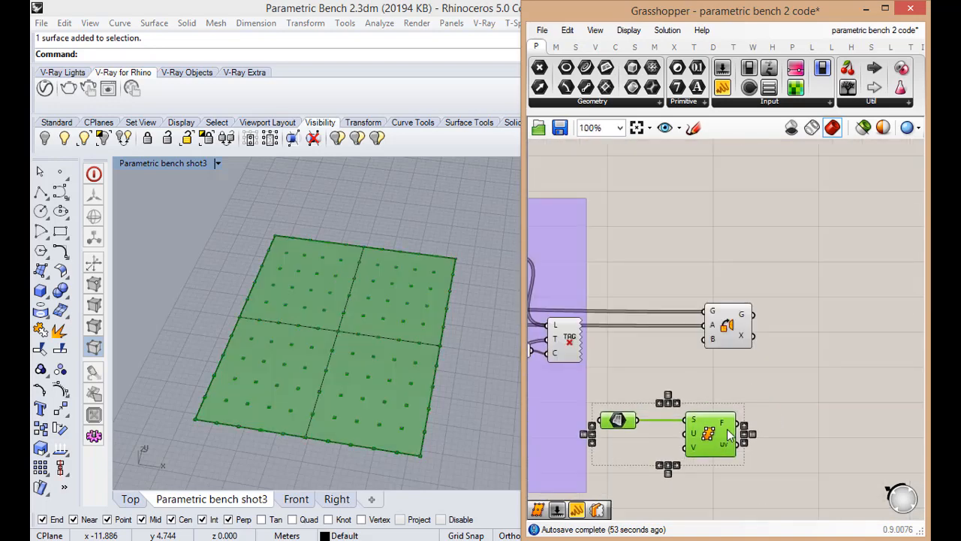
scroll(724, 430, up, 2)
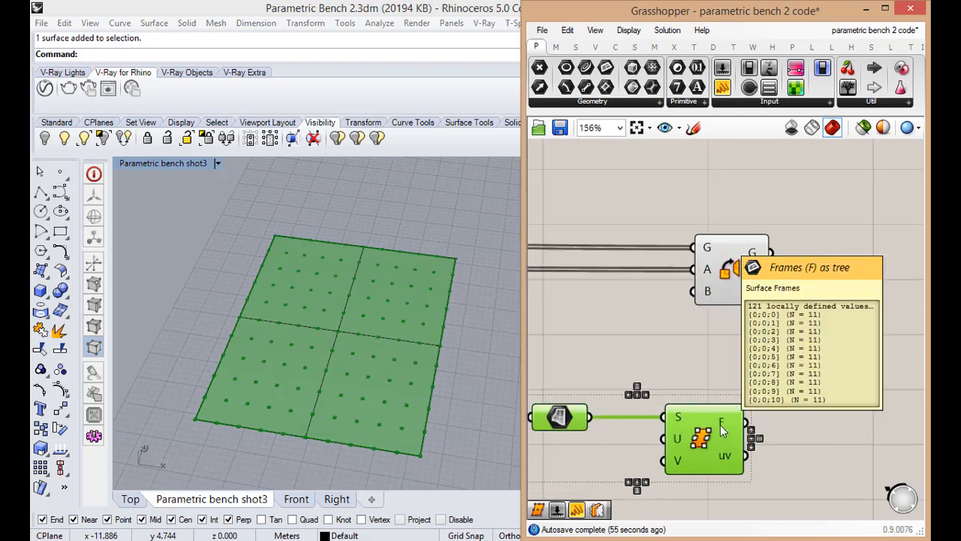
click(771, 409)
scroll(771, 409, down, 3)
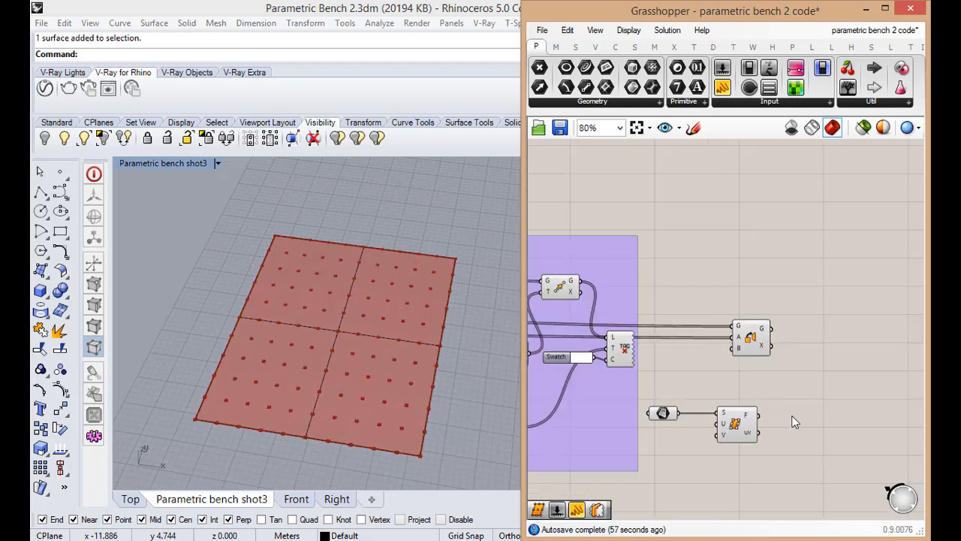
scroll(795, 423, up, 1)
scroll(795, 423, up, 2)
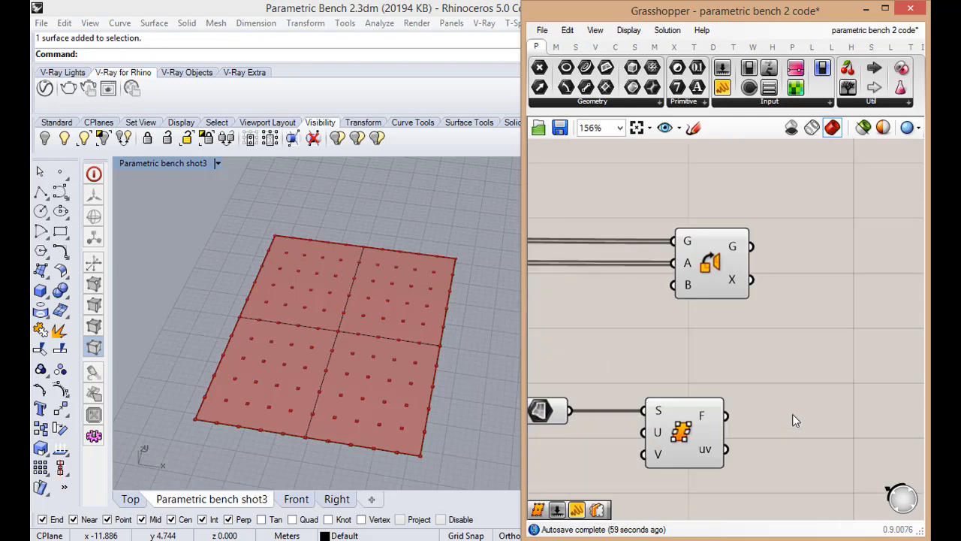
Add a List Item component beside Surface Frames and connect the frames output F to its list input L
double_click(793, 418)
text(list)
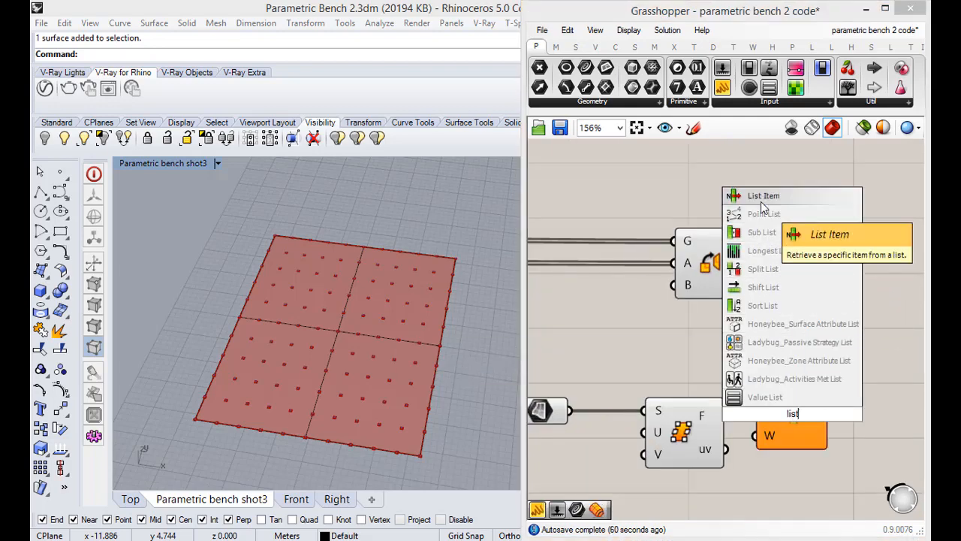
click(766, 196)
drag(797, 425, 853, 423)
drag(726, 415, 844, 410)
scroll(822, 384, down, 3)
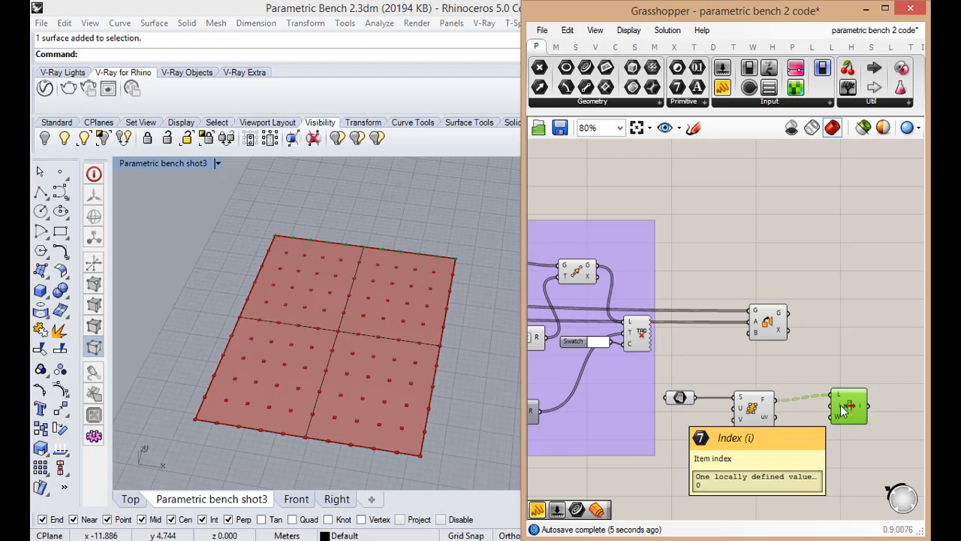
drag(847, 407, 843, 413)
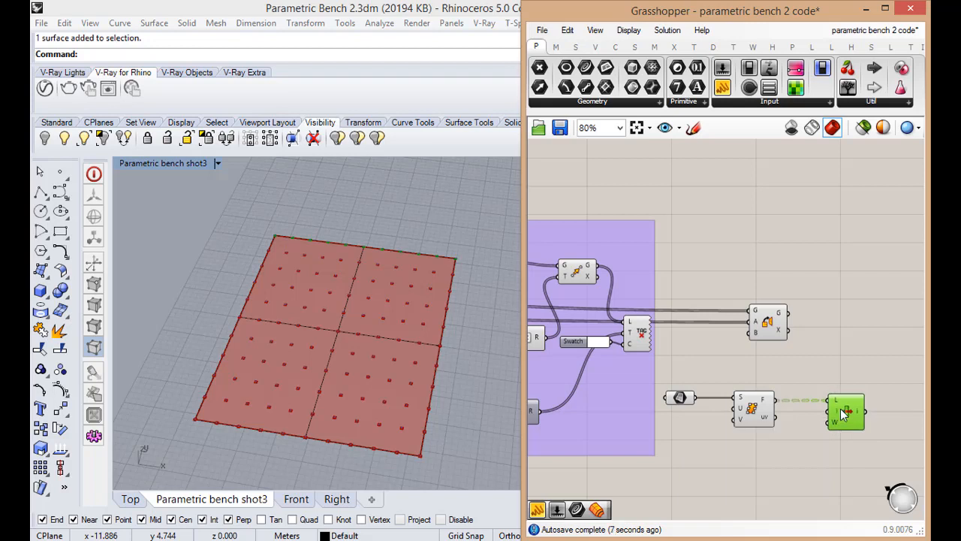
click(799, 439)
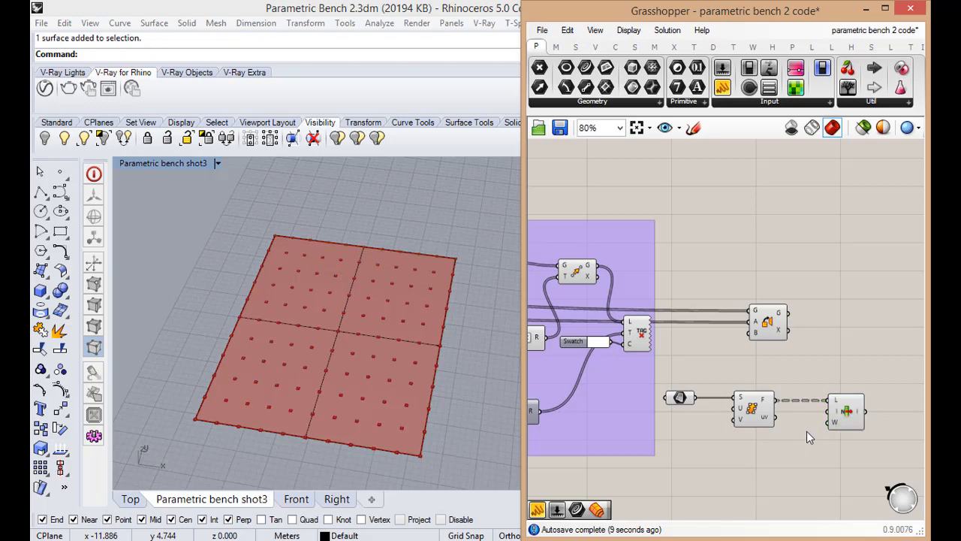
Add a Series component just below Surface Frames, outside the tag group
scroll(807, 431, up, 2)
scroll(820, 423, down, 4)
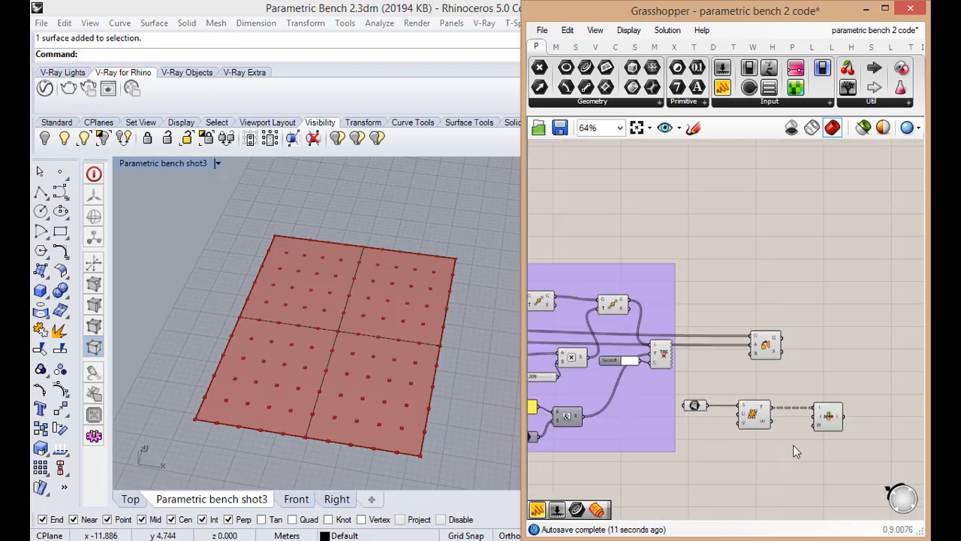
scroll(785, 448, down, 1)
double_click(778, 451)
text(ser)
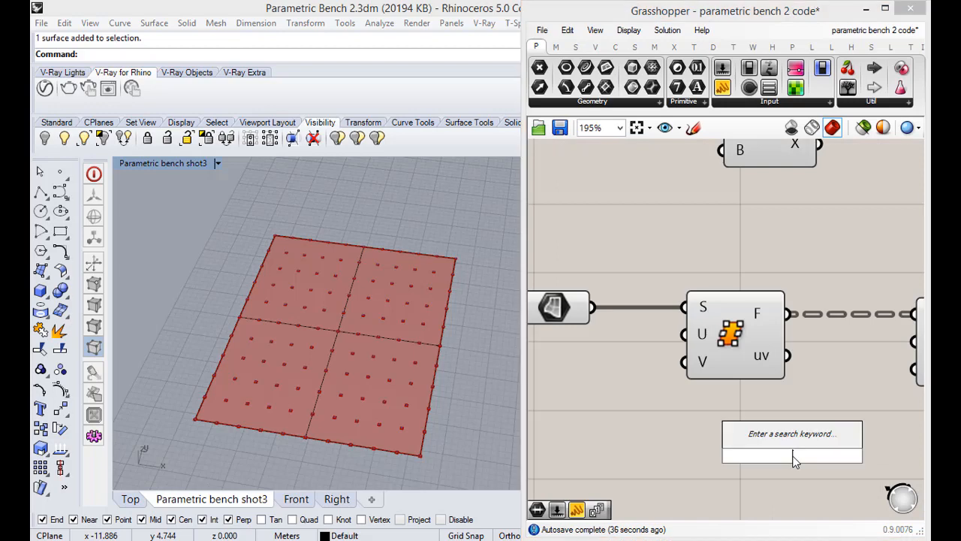
text(ser)
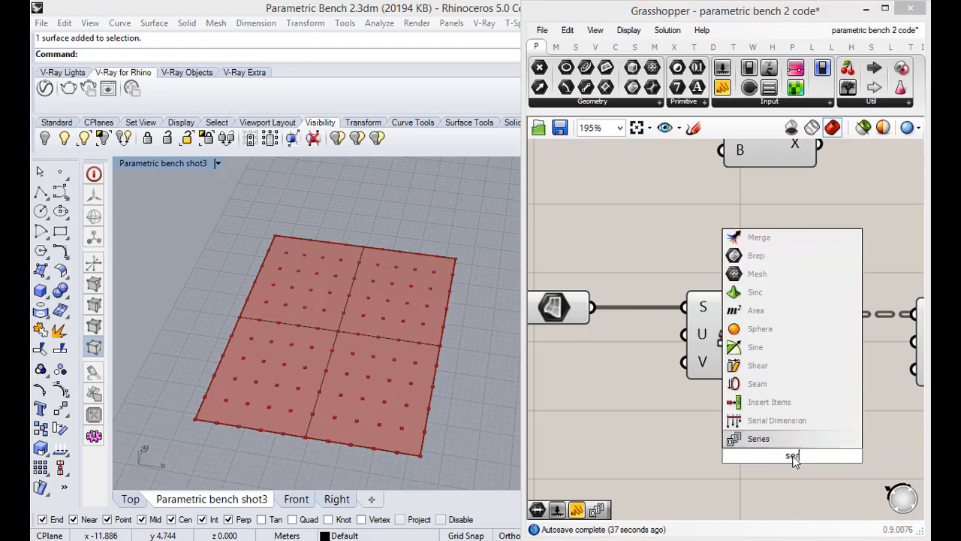
click(791, 442)
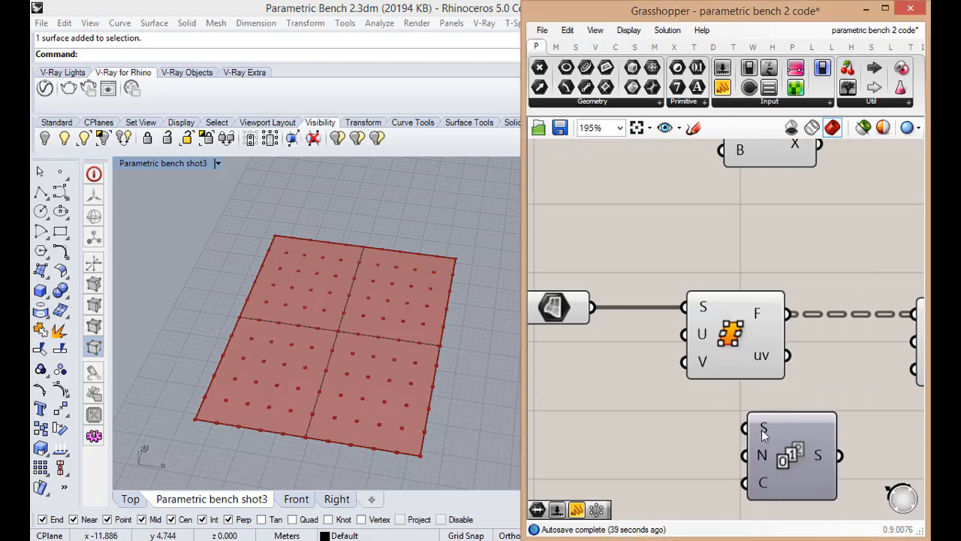
right_click(763, 433)
key(Escape)
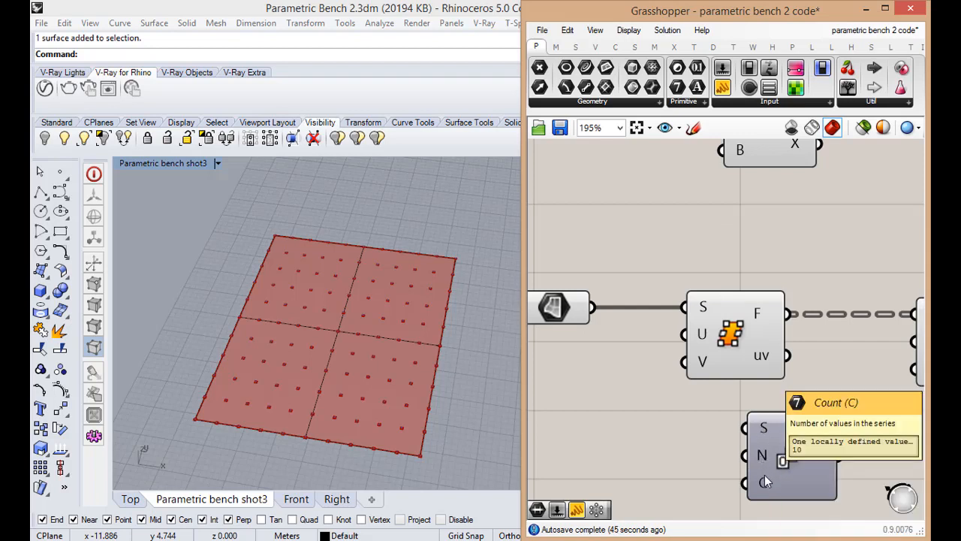
Connect the output of the number of slices expression to the count input C of the new Series component
scroll(765, 475, down, 5)
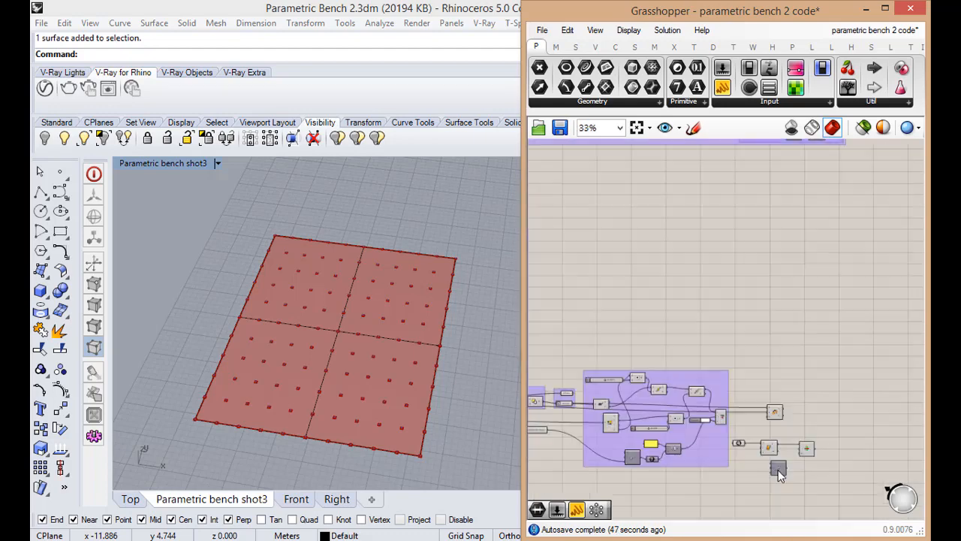
scroll(706, 474, up, 3)
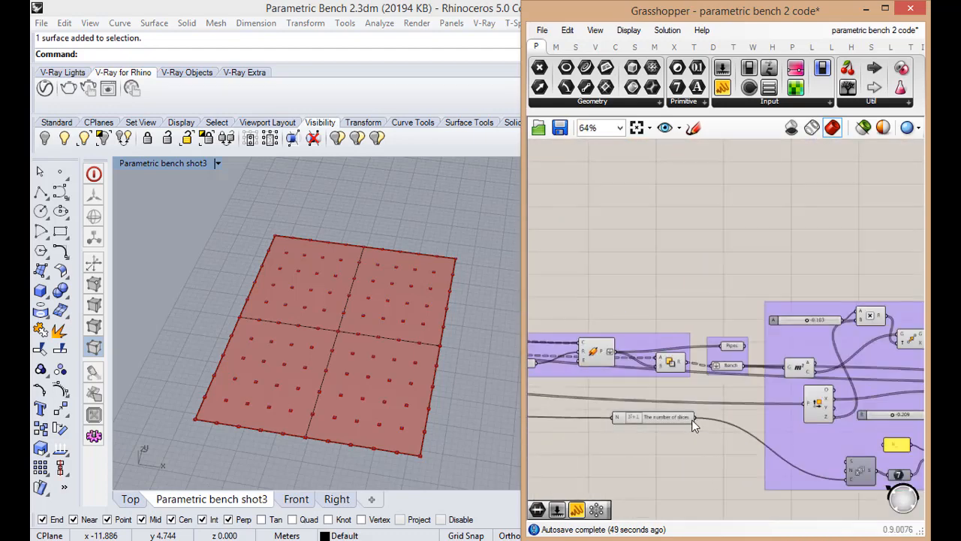
scroll(676, 456, down, 5)
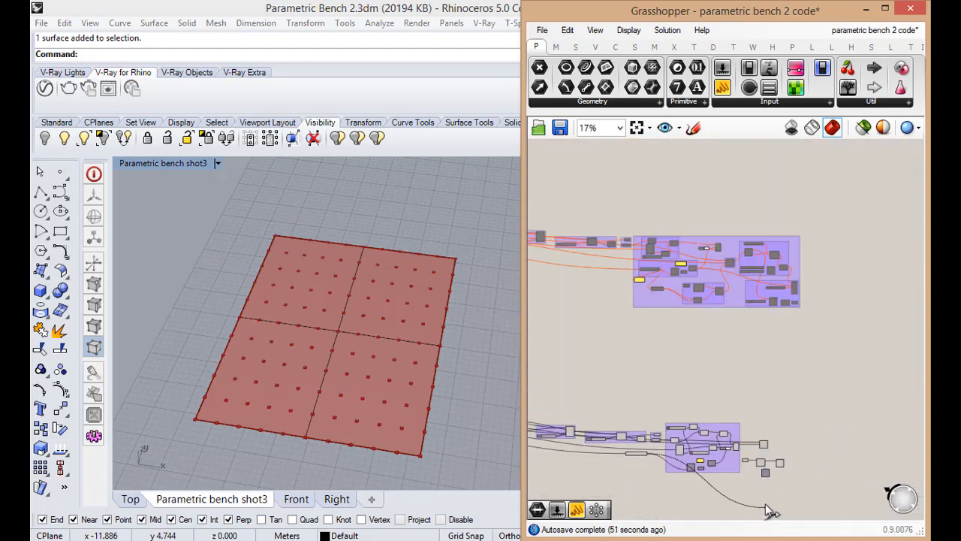
scroll(673, 459, up, 5)
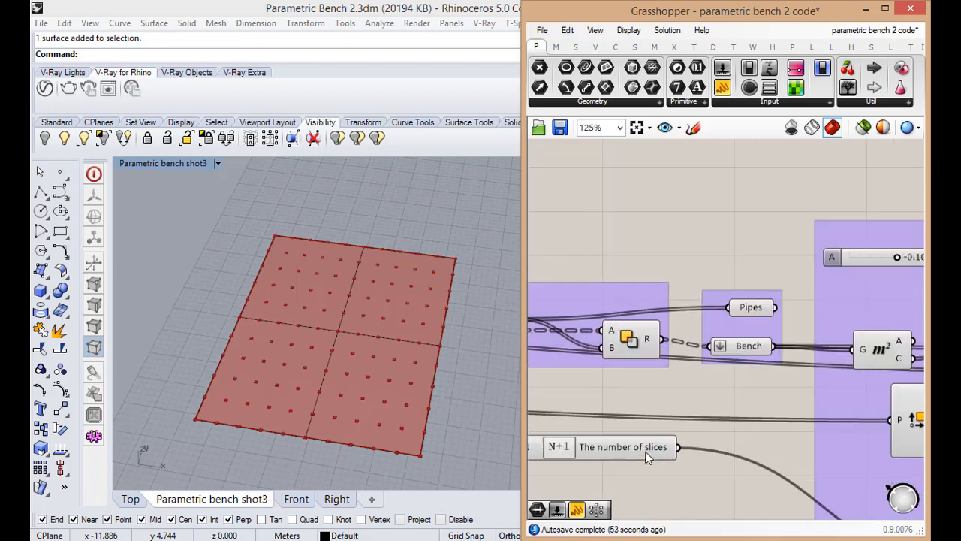
scroll(605, 437, down, 3)
scroll(604, 438, down, 2)
scroll(803, 495, up, 3)
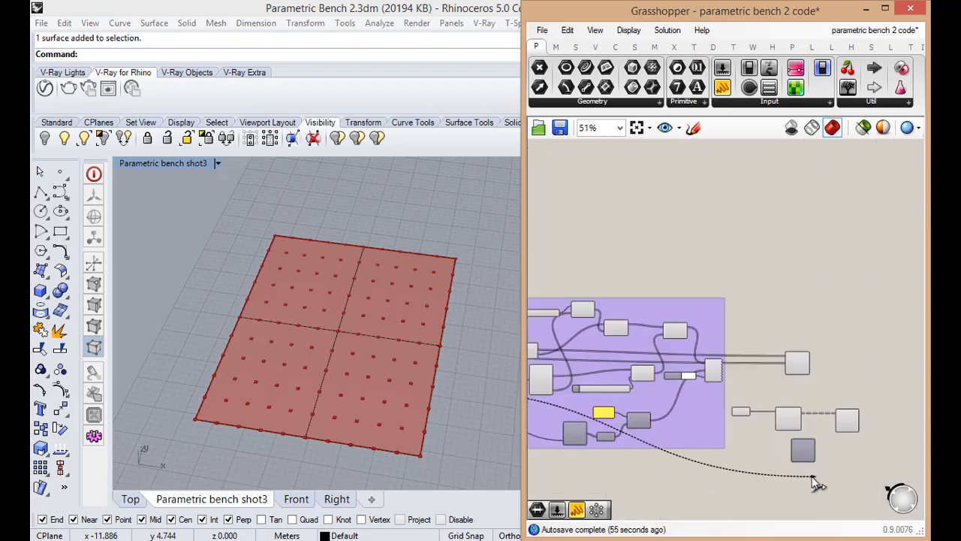
scroll(781, 457, up, 3)
Add a Panel beside the Series component and connect it to output S
double_click(856, 428)
text(panel)
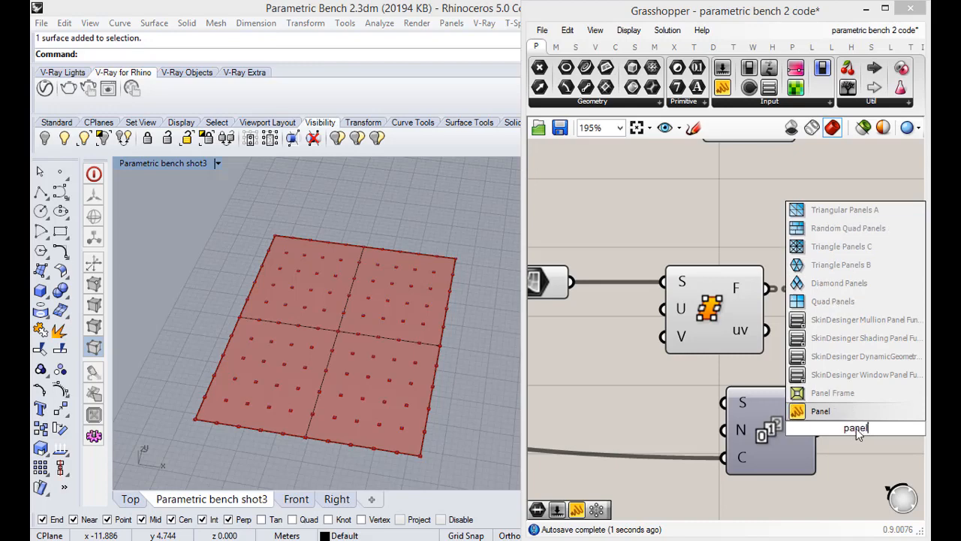
click(820, 410)
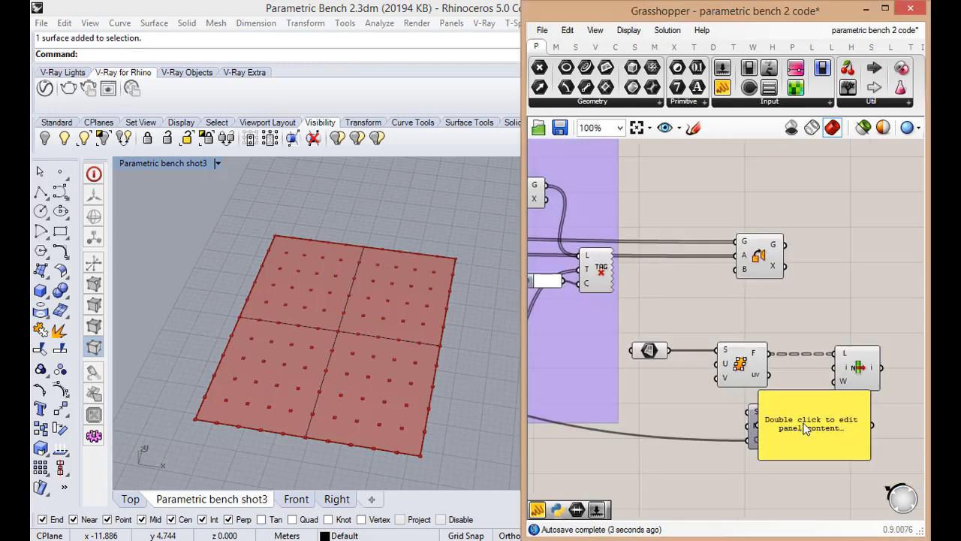
drag(918, 428, 906, 430)
drag(763, 430, 814, 431)
Enlarge the panel, shift it slightly away from List Item and read through its values to the end of the list
scroll(758, 412, down, 3)
scroll(852, 451, up, 3)
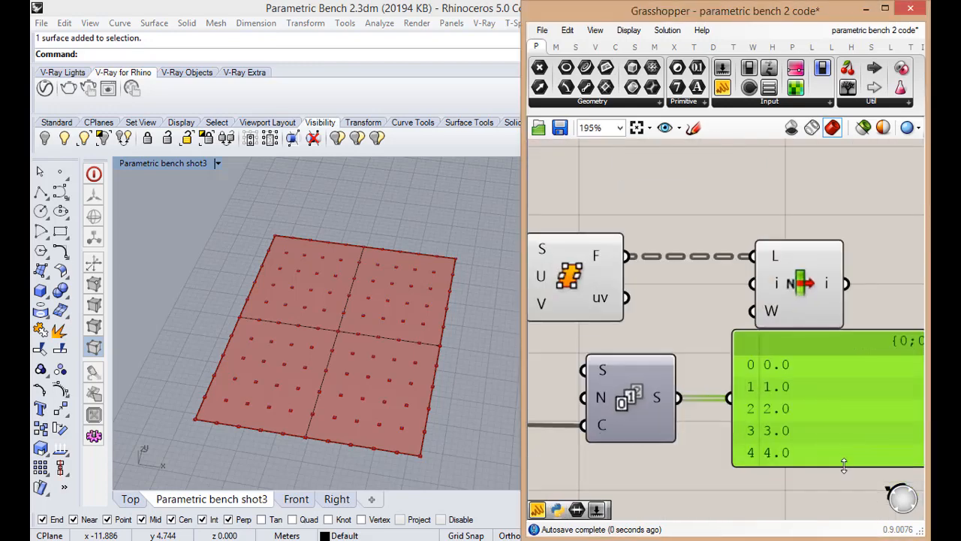
drag(843, 466, 842, 483)
scroll(784, 403, down, 3)
drag(792, 413, 793, 433)
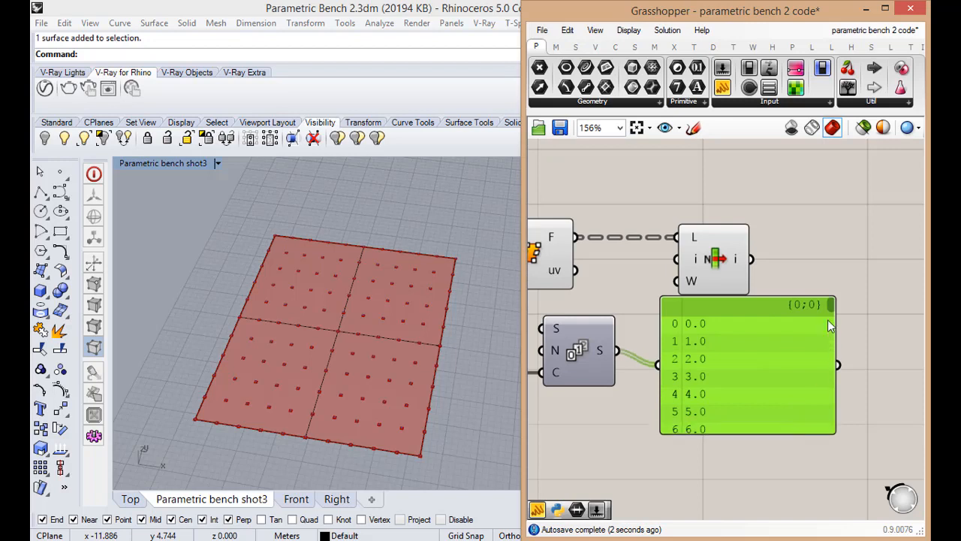
drag(831, 306, 818, 494)
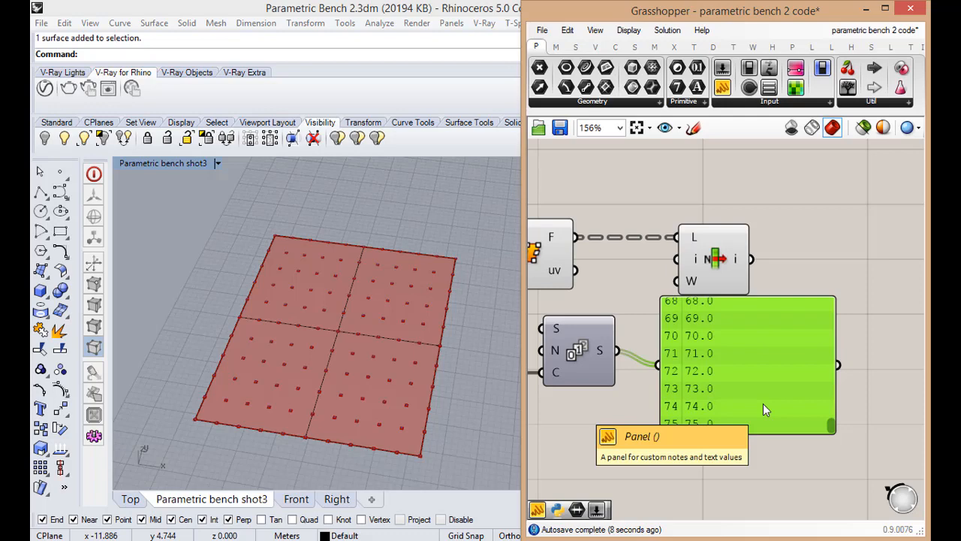
Delete the panel and check the result of the number of slices expression that drives the Series count
scroll(763, 403, down, 6)
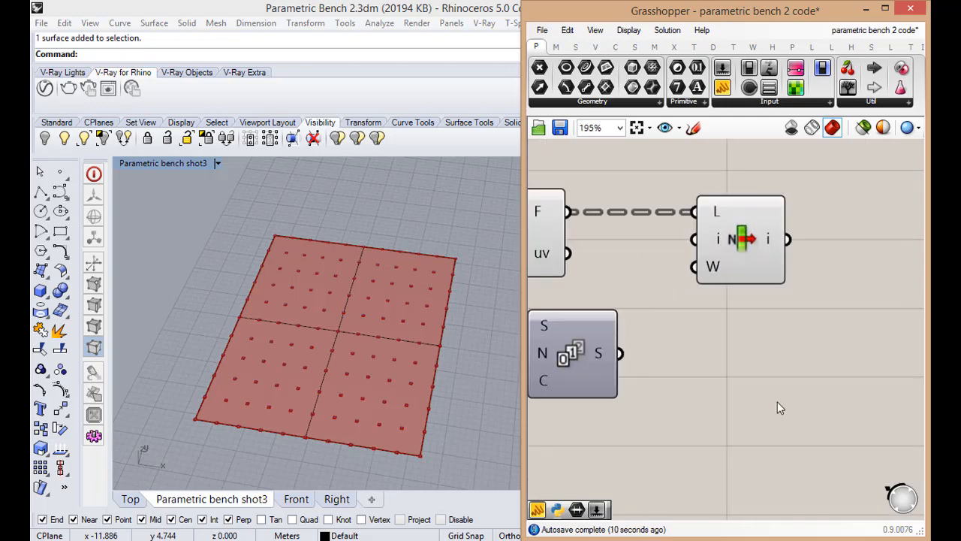
right_drag(715, 408, 803, 419)
scroll(658, 394, up, 4)
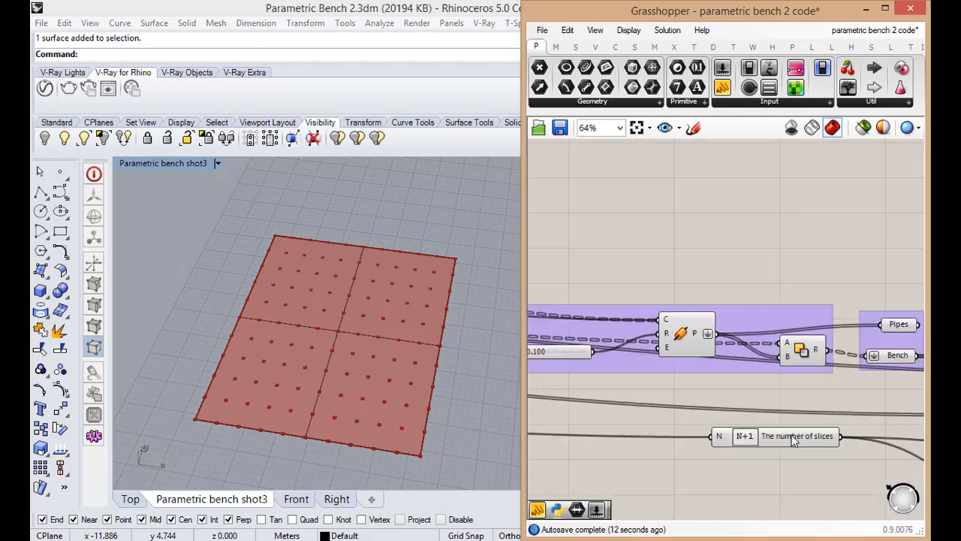
scroll(829, 452, up, 1)
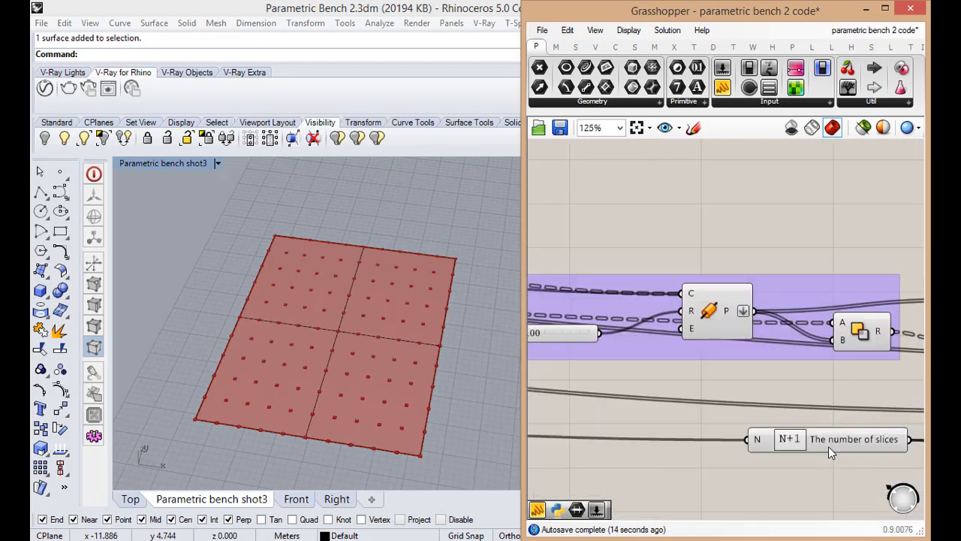
mouse_move(828, 446)
scroll(828, 446, down, 3)
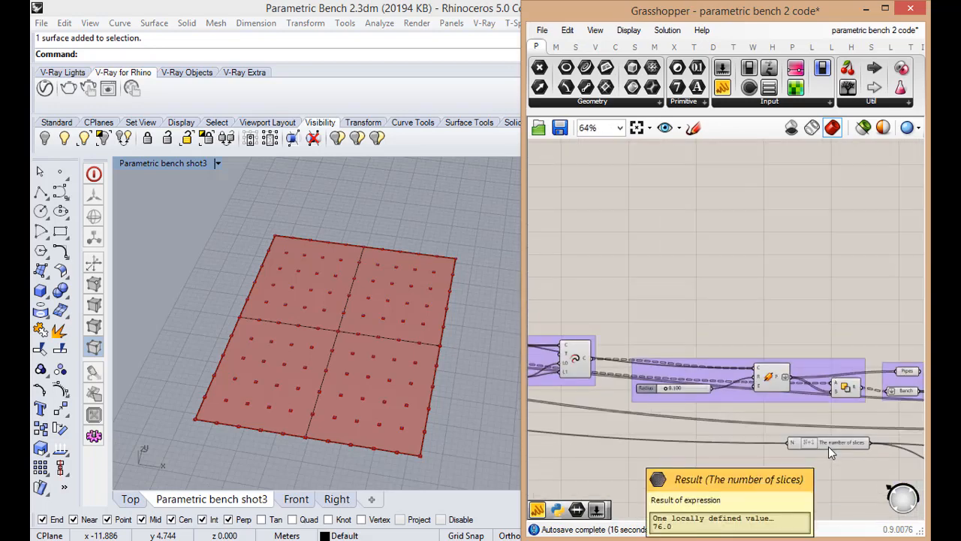
scroll(797, 442, down, 9)
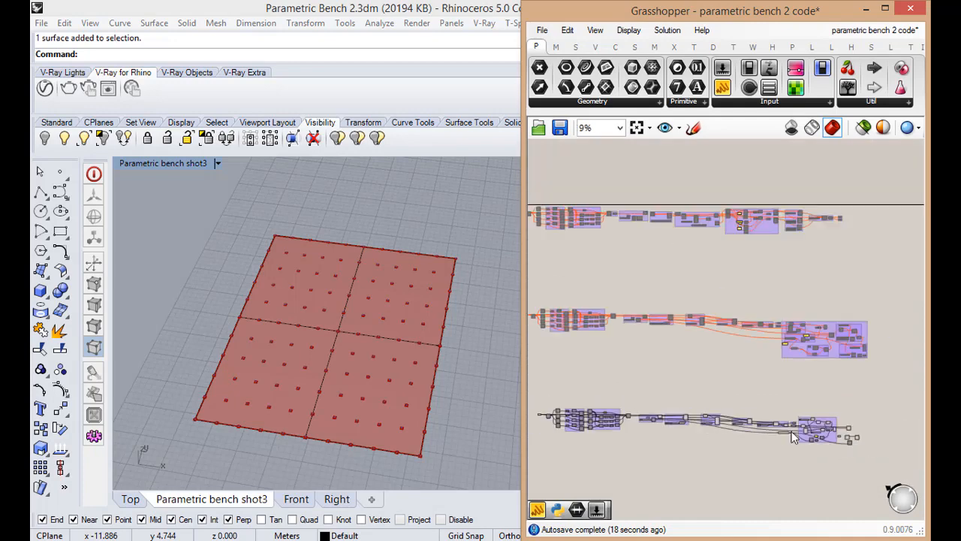
scroll(834, 430, up, 13)
scroll(863, 436, down, 1)
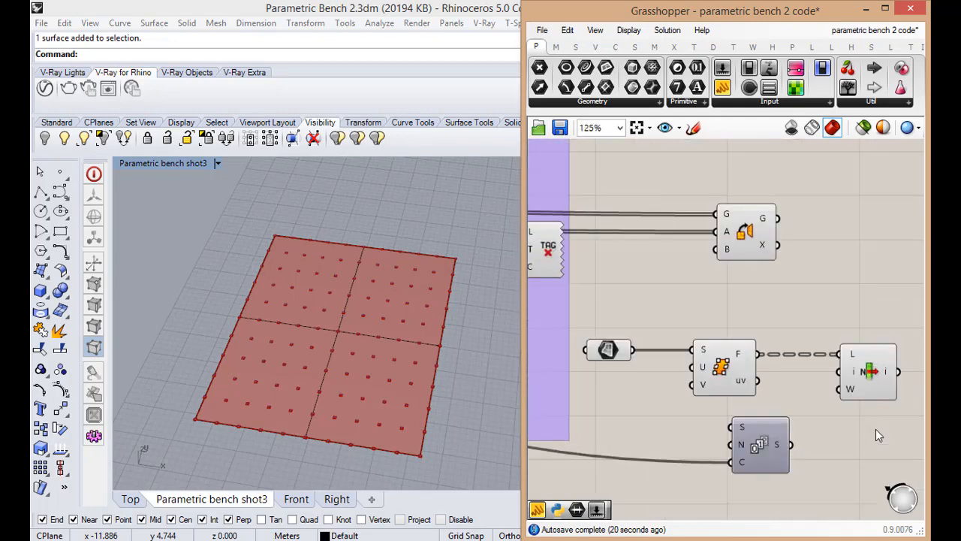
Check the Series values once more in a temporary Panel connected to output S, and delete that panel
double_click(875, 429)
text(panel)
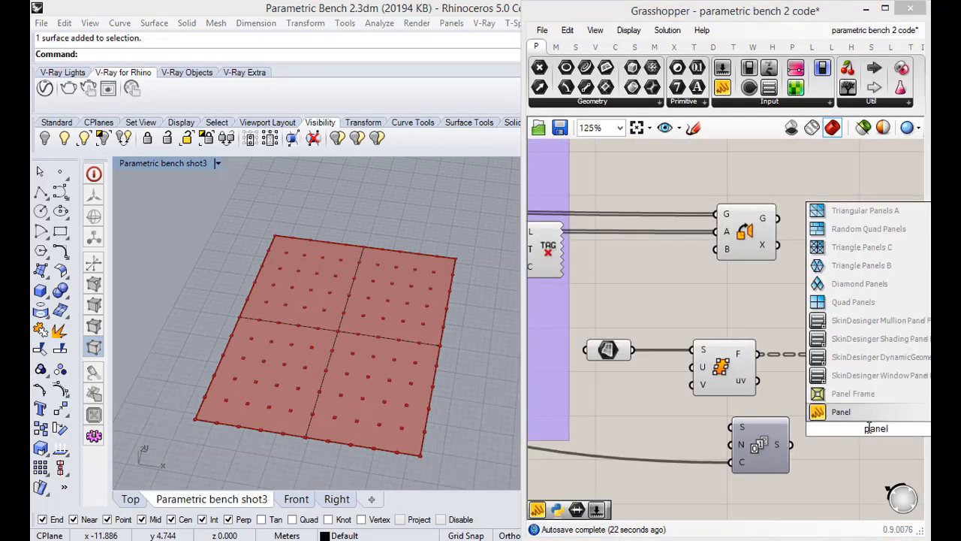
key(Return)
scroll(806, 431, down, 3)
drag(792, 446, 833, 478)
scroll(822, 443, up, 3)
mouse_move(892, 386)
mouse_down()
mouse_move(891, 492)
mouse_move(896, 382)
mouse_up()
click(873, 427)
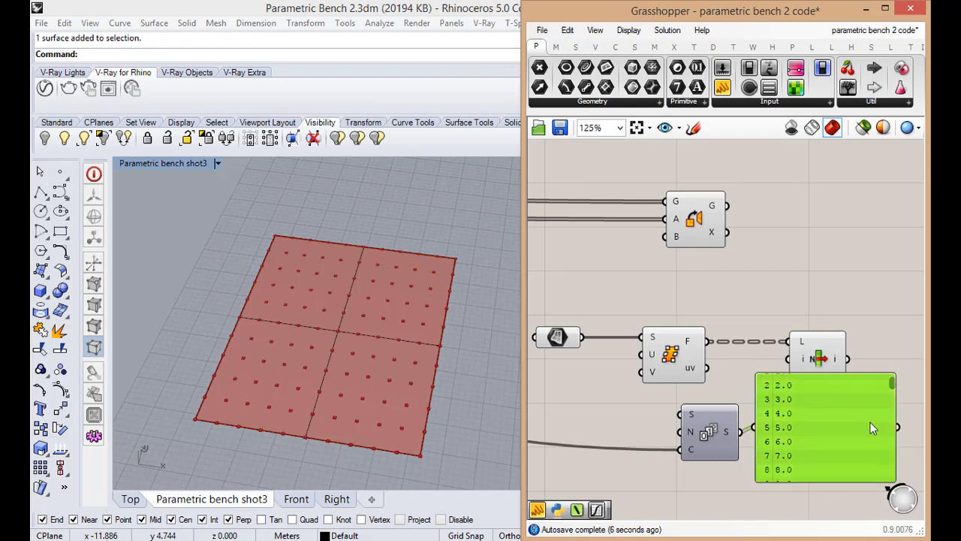
key(Delete)
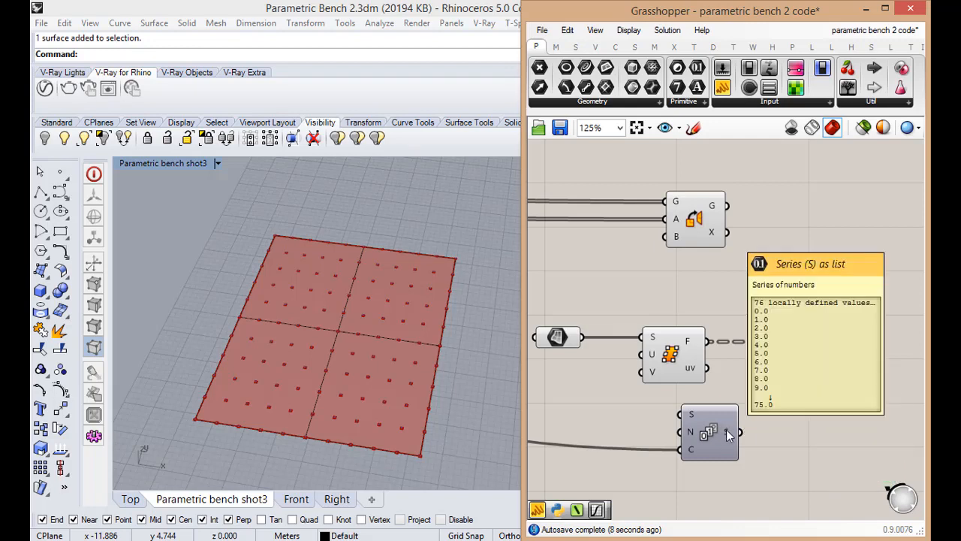
Connect the Series output S to the index input i of List Item and select List Item
drag(808, 355, 813, 355)
drag(740, 433, 805, 356)
scroll(796, 413, down, 1)
click(805, 379)
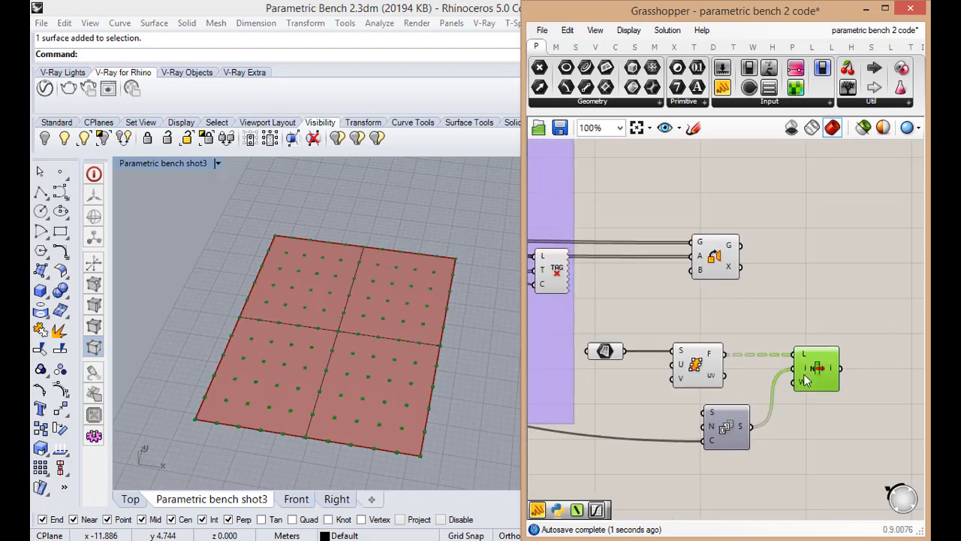
Turn off the preview of the Surface Frames component
click(702, 377)
middle_click(702, 376)
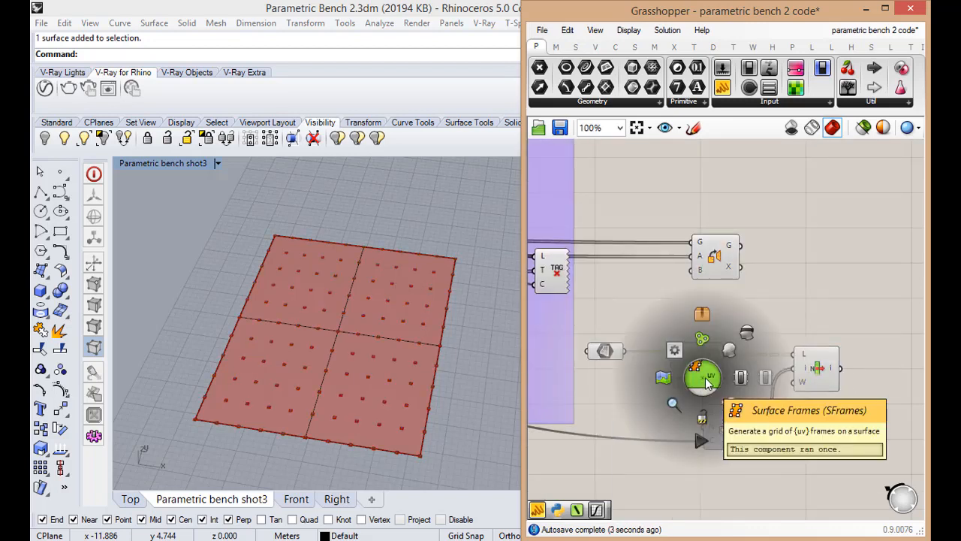
click(747, 334)
middle_click(697, 371)
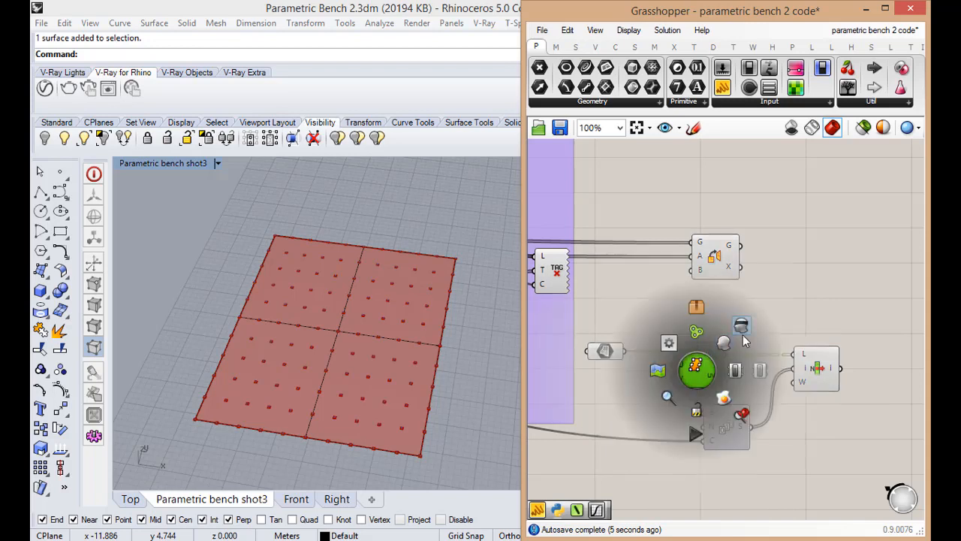
click(744, 329)
click(778, 316)
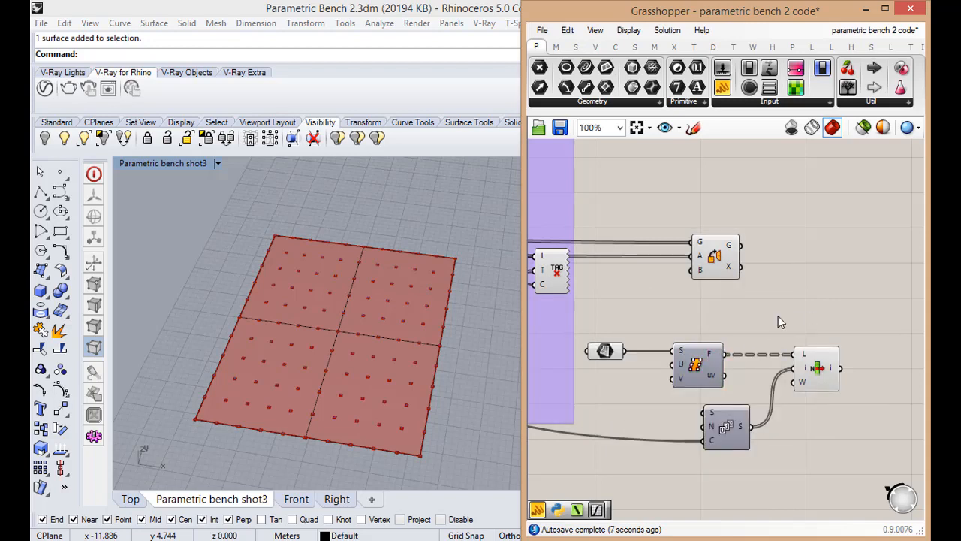
Examine the frames picked by List Item on the rectangle and the values at its index input i
click(612, 353)
click(736, 386)
click(814, 379)
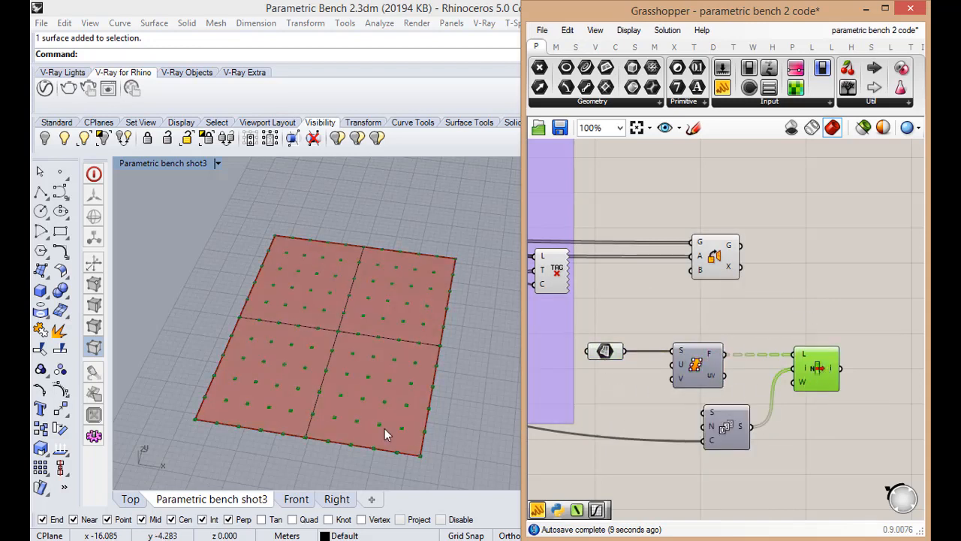
right_drag(384, 429, 367, 398)
click(828, 396)
mouse_move(803, 370)
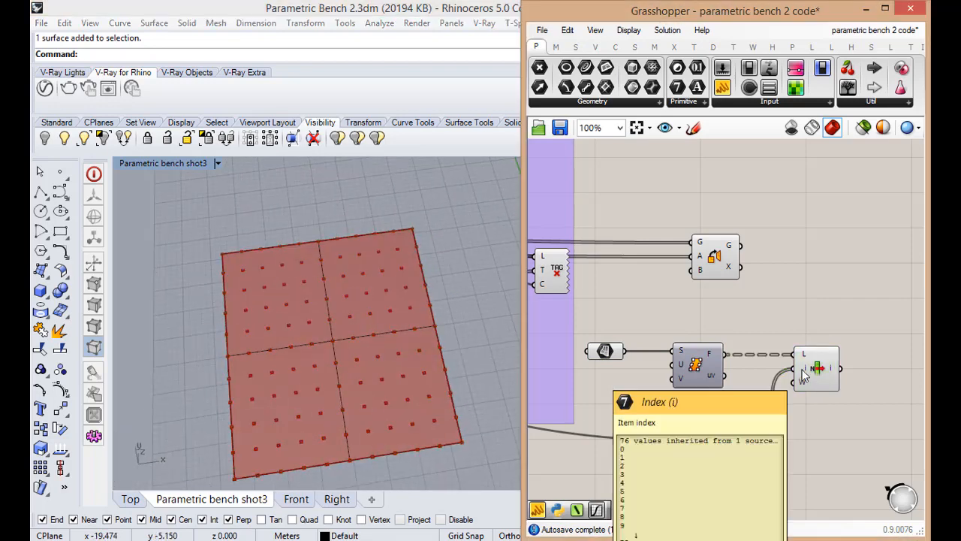
mouse_move(832, 371)
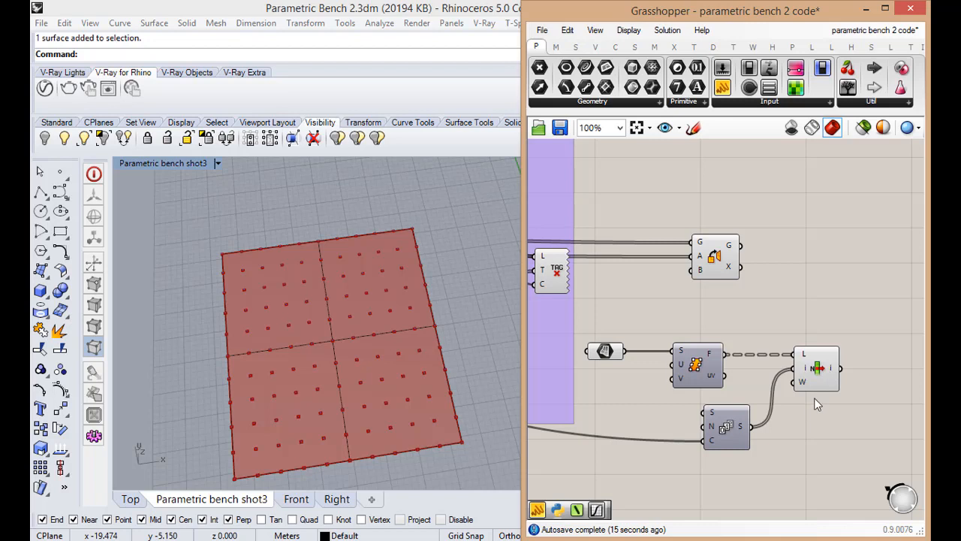
Flatten the frames output F of Surface Frames and check the picked frames on the rectangle
right_click(710, 356)
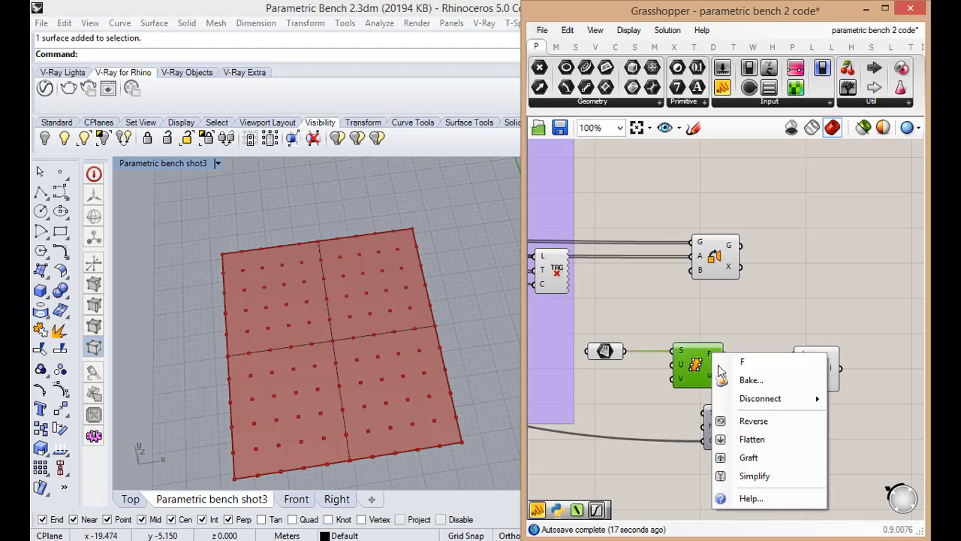
click(744, 446)
click(820, 403)
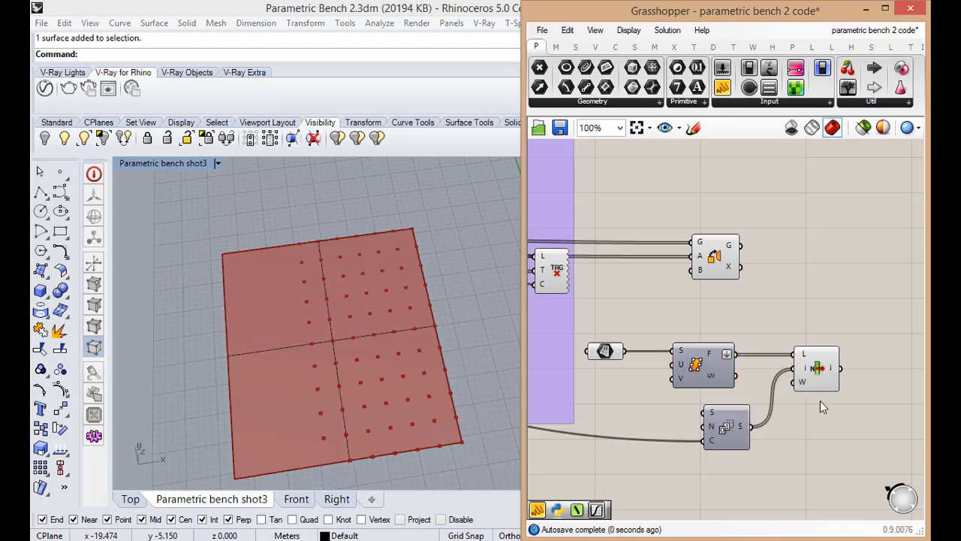
click(409, 352)
scroll(408, 352, down, 5)
scroll(406, 335, up, 5)
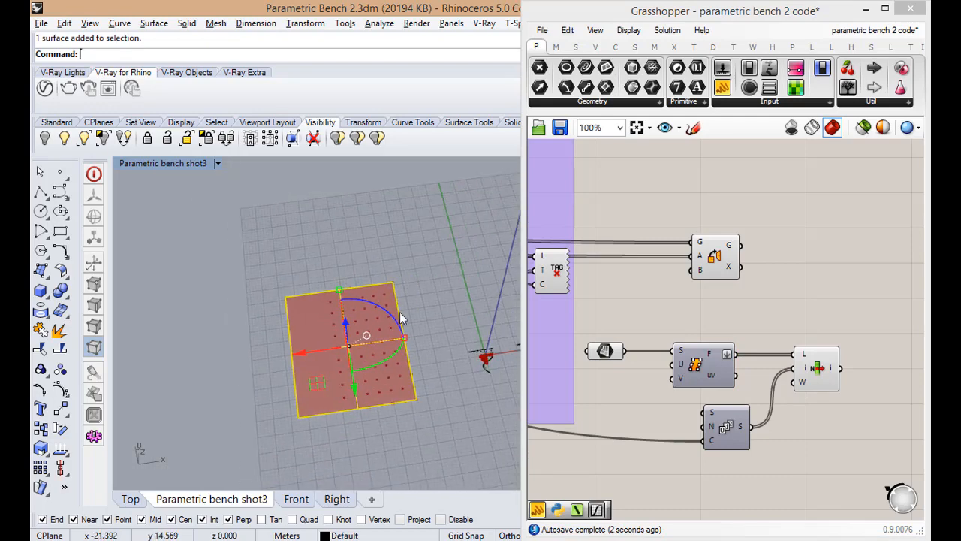
Move the Orient component above List Item and connect List Item's output i to Orient's target plane input B
scroll(713, 430, down, 2)
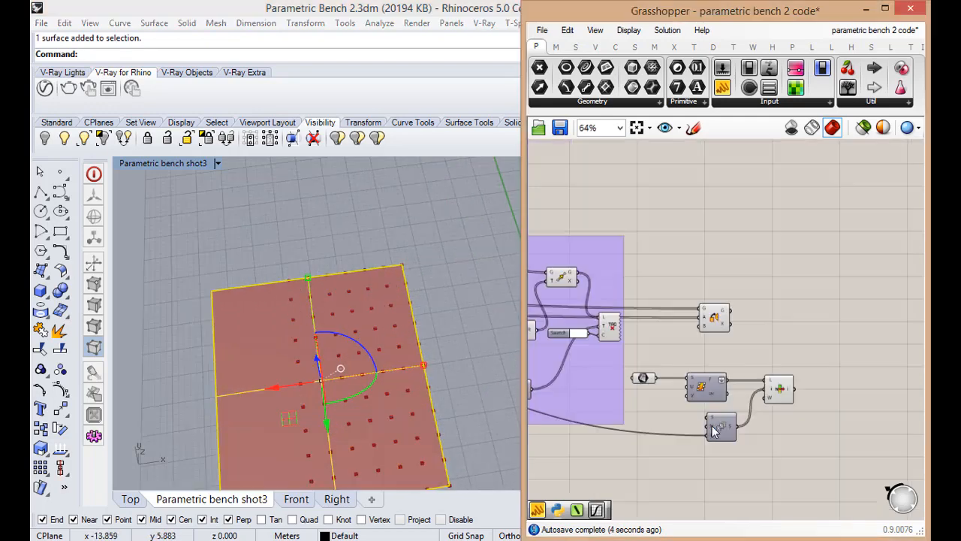
scroll(828, 382, up, 2)
drag(667, 294, 755, 298)
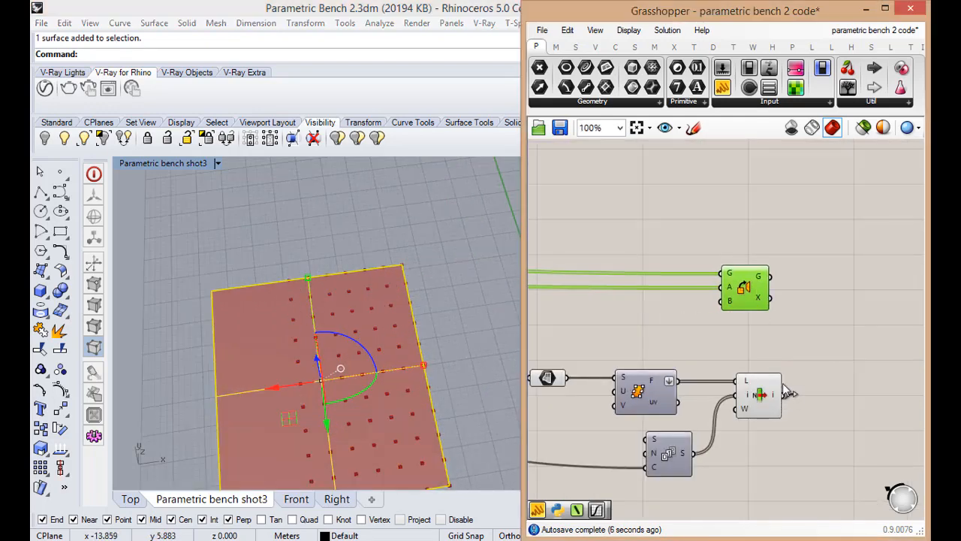
drag(783, 394, 726, 301)
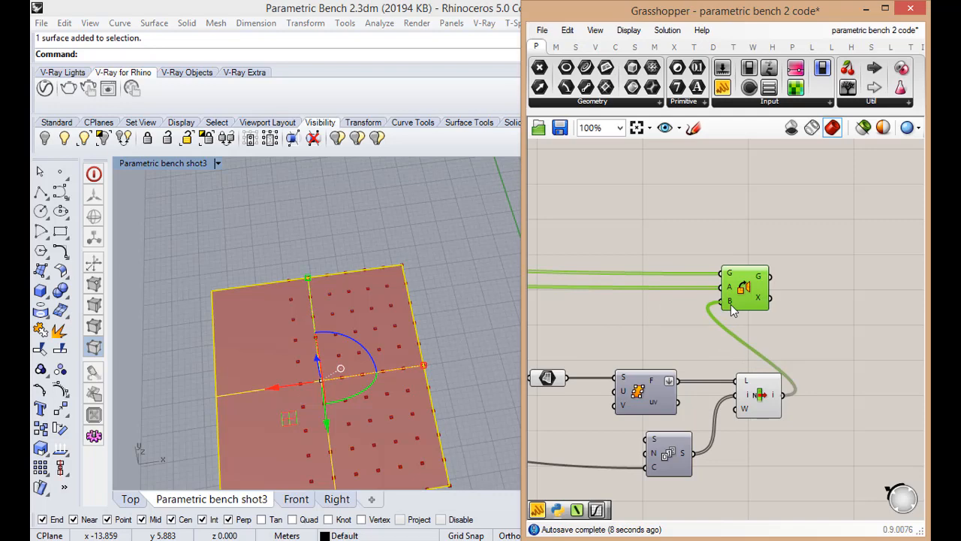
Examine the layout of the oriented ribs on the flat rectangle from above
click(462, 400)
scroll(462, 400, down, 3)
scroll(408, 438, up, 5)
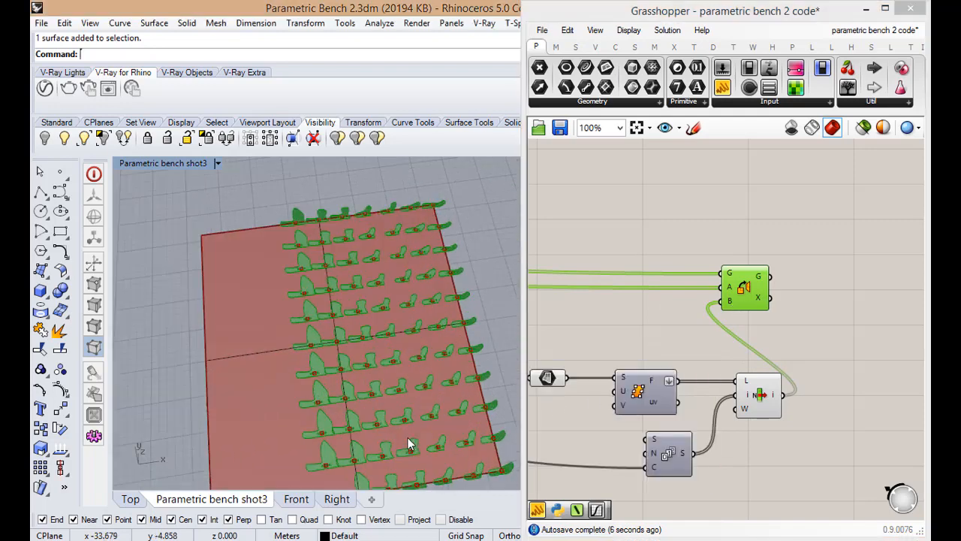
scroll(422, 368, down, 4)
right_drag(422, 368, 390, 408)
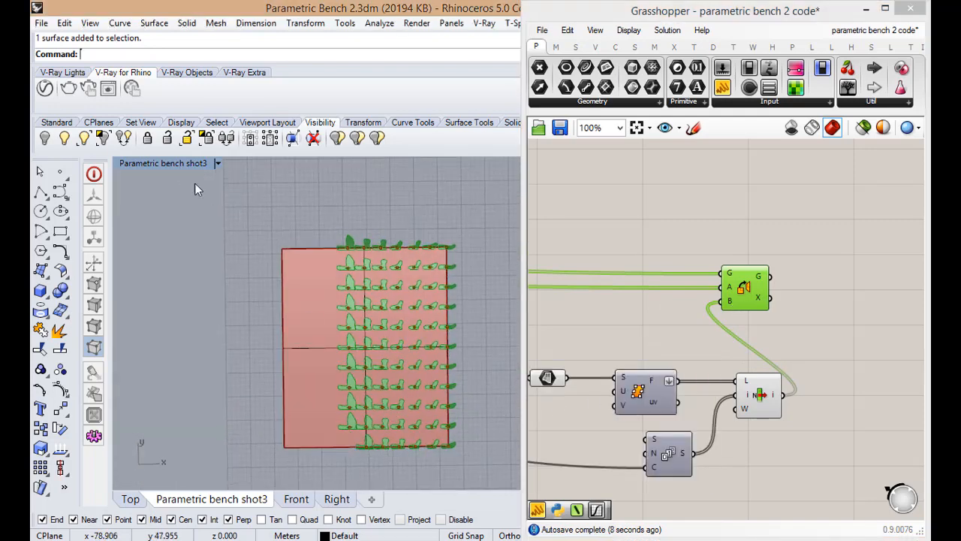
scroll(360, 425, up, 5)
scroll(368, 400, down, 4)
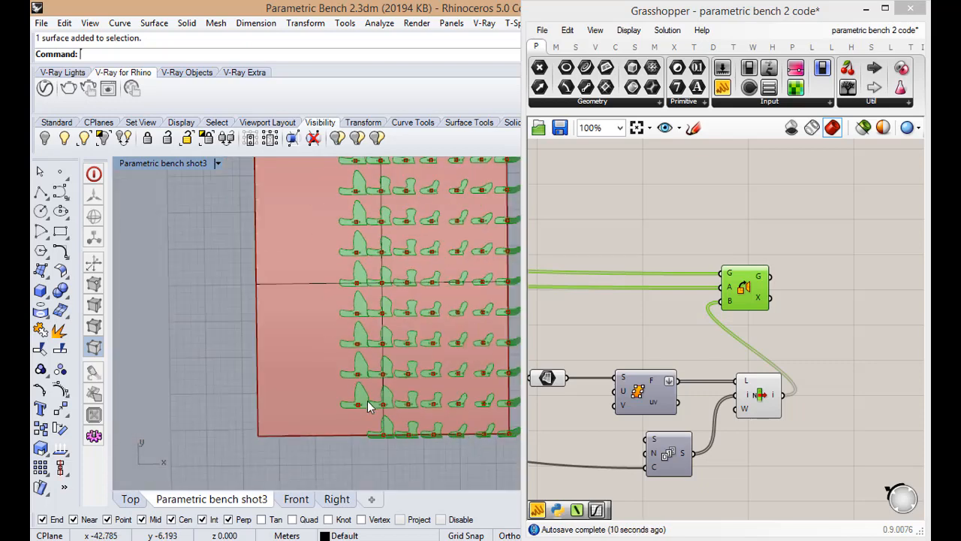
Widen the flat rectangle along its X direction so the oriented ribs sit farther apart within each row
scroll(367, 400, down, 4)
click(319, 355)
scroll(322, 354, up, 2)
scroll(322, 354, down, 2)
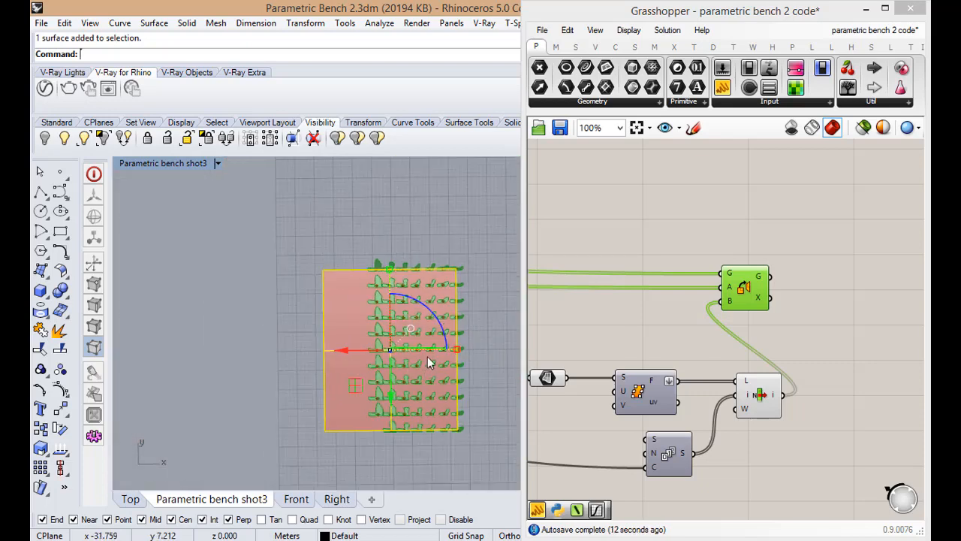
drag(457, 350, 466, 352)
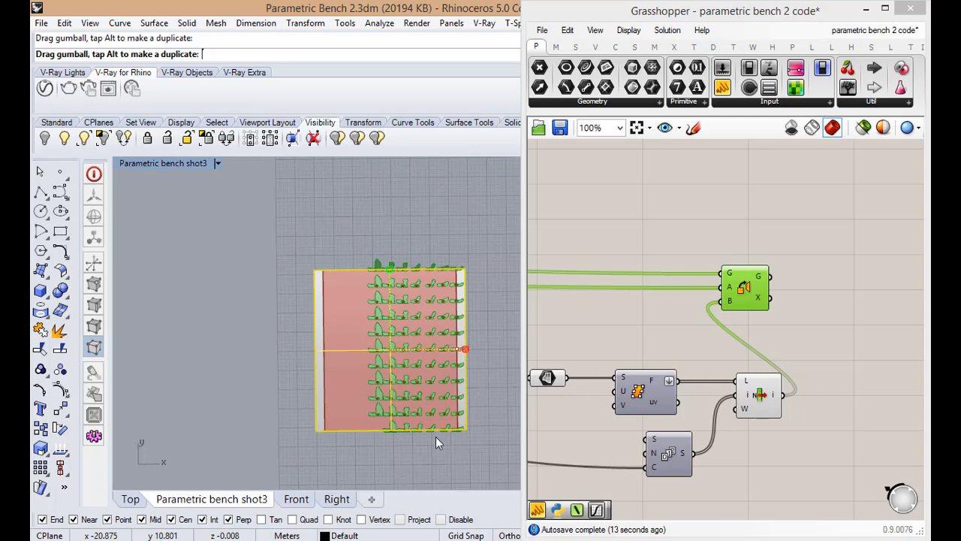
key(Escape)
Examine the spacing of the oriented ribs and their rod holes on the widened rectangle from above
scroll(396, 393, up, 8)
scroll(353, 347, up, 2)
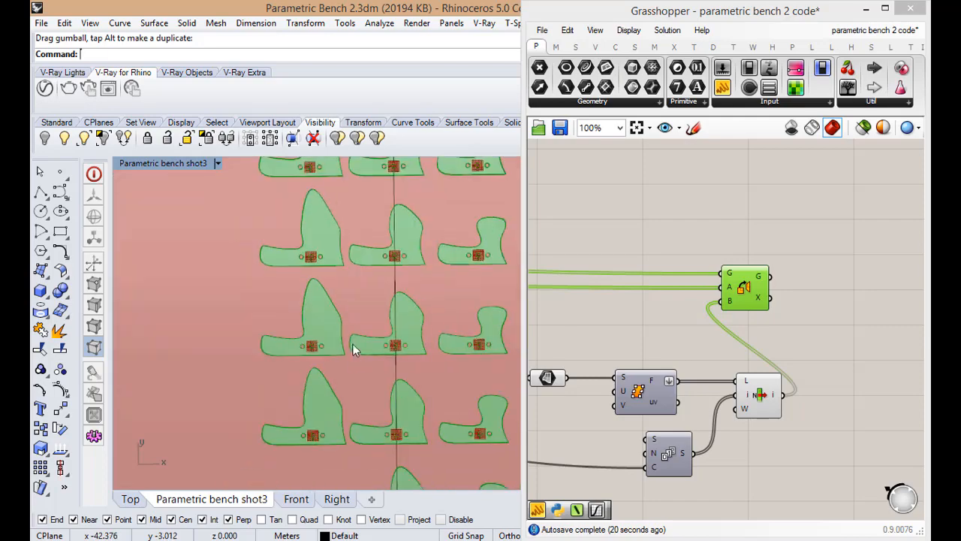
scroll(355, 406, down, 10)
scroll(354, 189, up, 9)
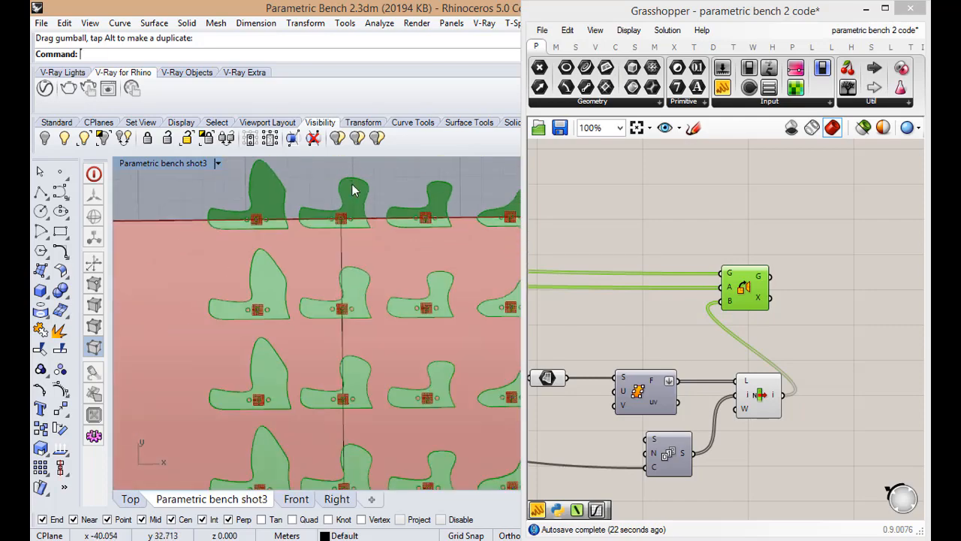
scroll(354, 189, down, 4)
scroll(385, 354, up, 12)
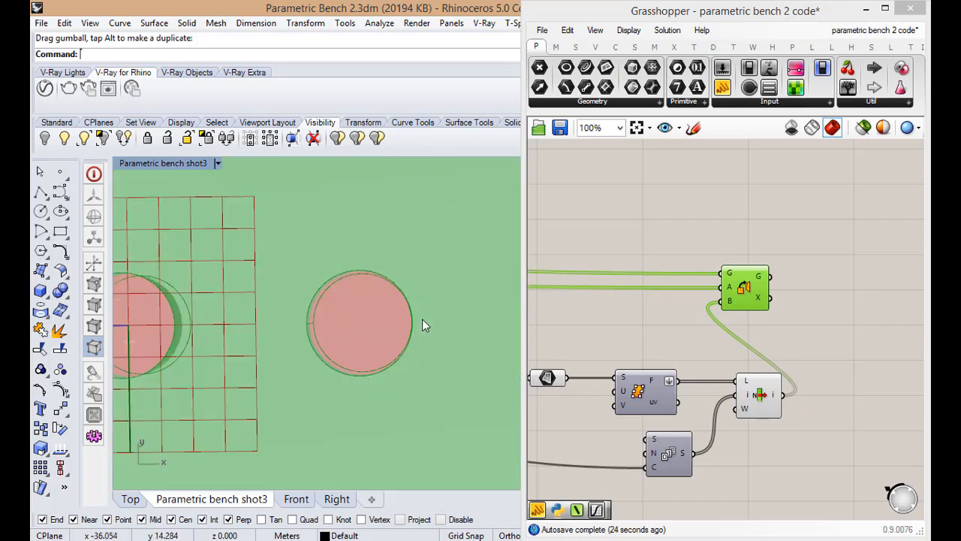
scroll(333, 331, up, 5)
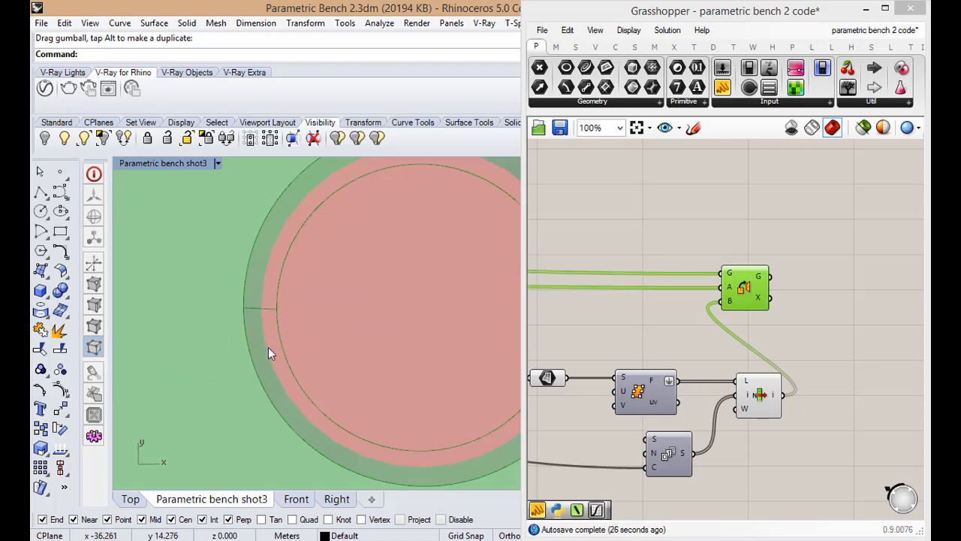
scroll(296, 321, down, 6)
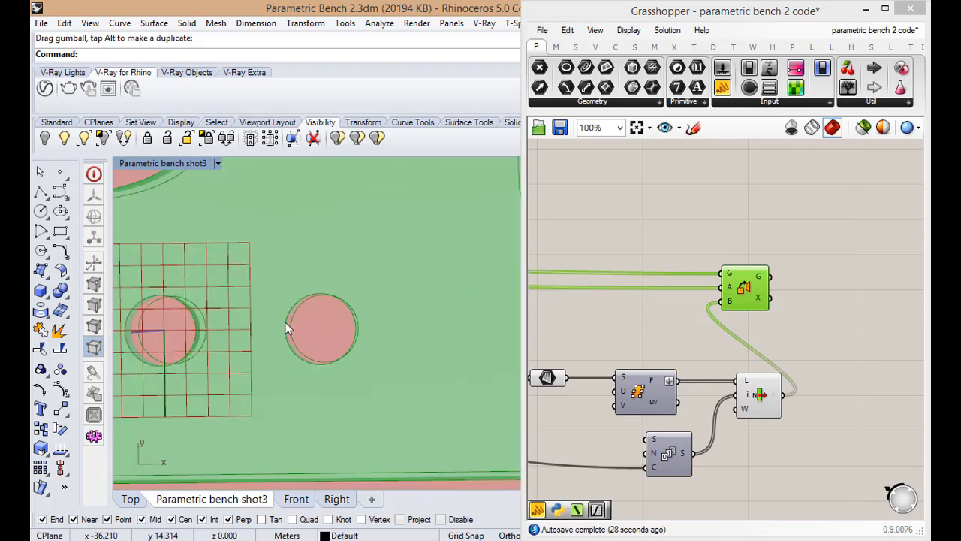
scroll(285, 328, up, 1)
scroll(326, 339, down, 4)
scroll(336, 342, down, 8)
click(647, 348)
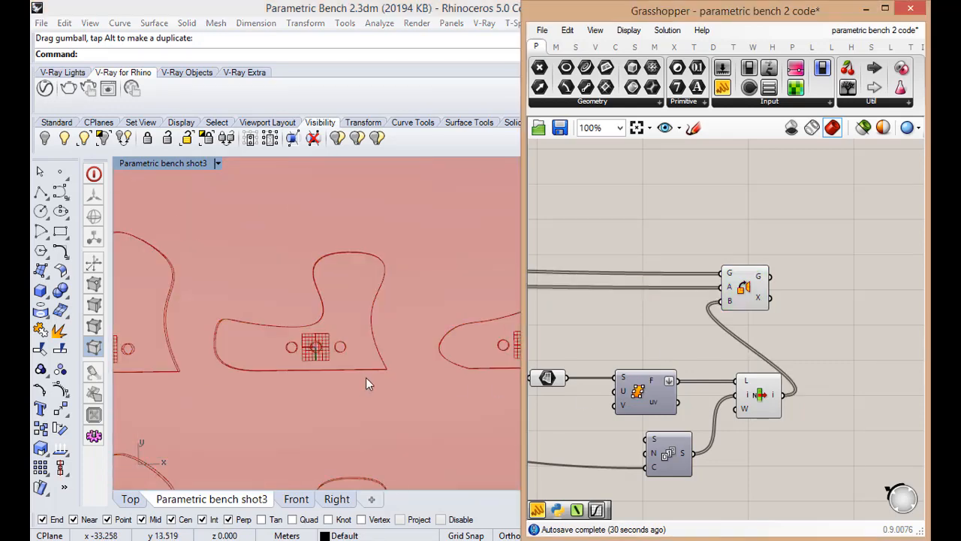
Inspect the ribs' thickness and how they lie on the flat rectangle from angled perspective views
scroll(342, 348, up, 4)
double_click(193, 162)
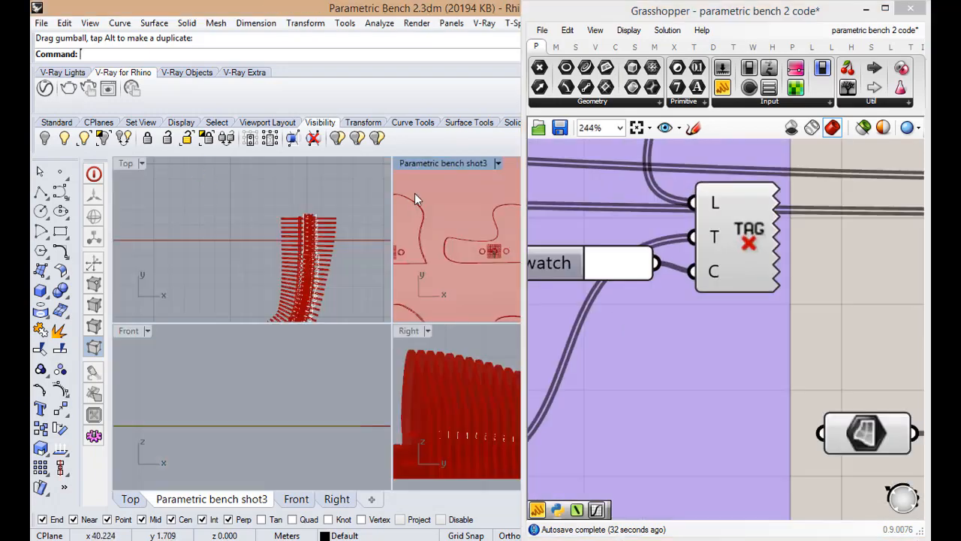
double_click(423, 166)
scroll(412, 262, down, 6)
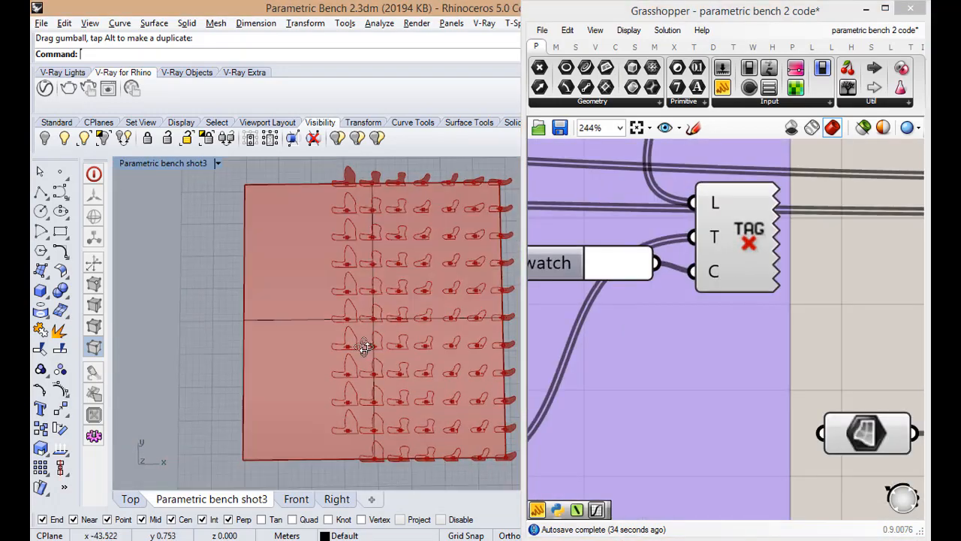
right_drag(365, 343, 444, 475)
scroll(444, 476, up, 6)
right_drag(418, 414, 423, 338)
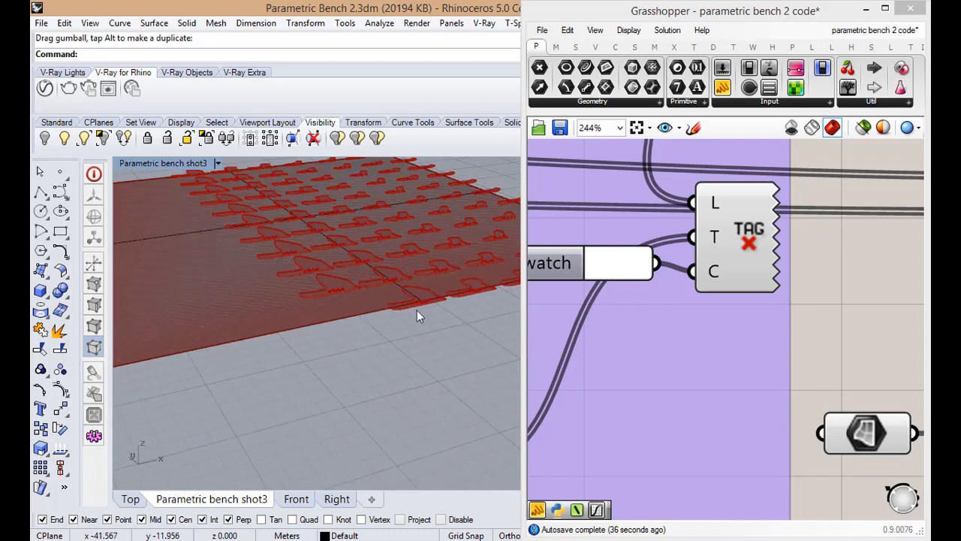
scroll(418, 303, up, 6)
scroll(421, 298, up, 3)
scroll(390, 326, down, 3)
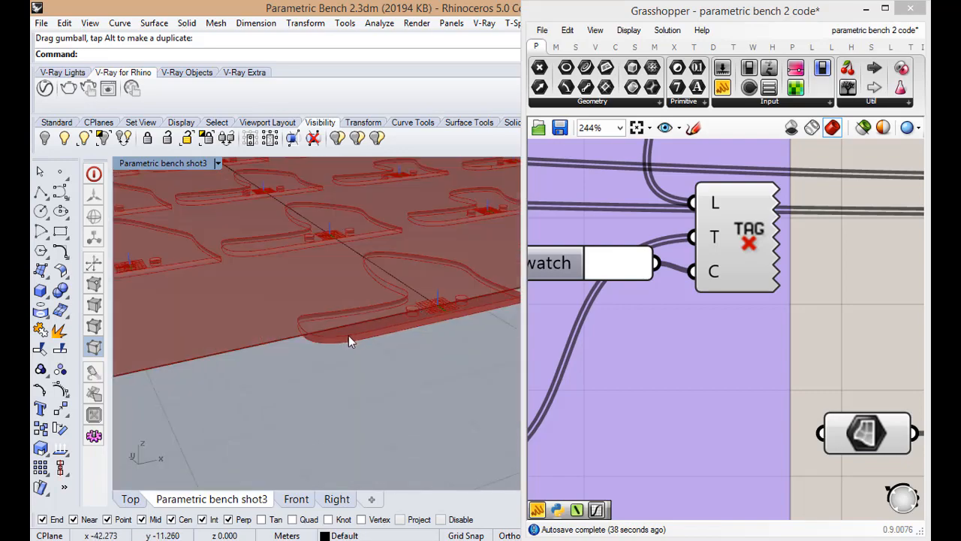
scroll(349, 338, down, 2)
scroll(351, 339, down, 4)
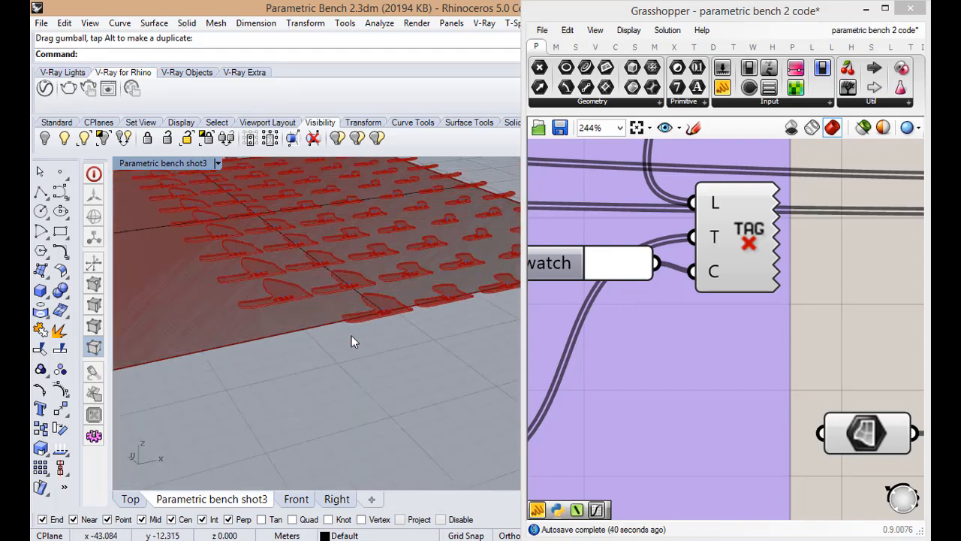
scroll(353, 335, down, 4)
right_drag(359, 318, 342, 365)
scroll(351, 335, up, 9)
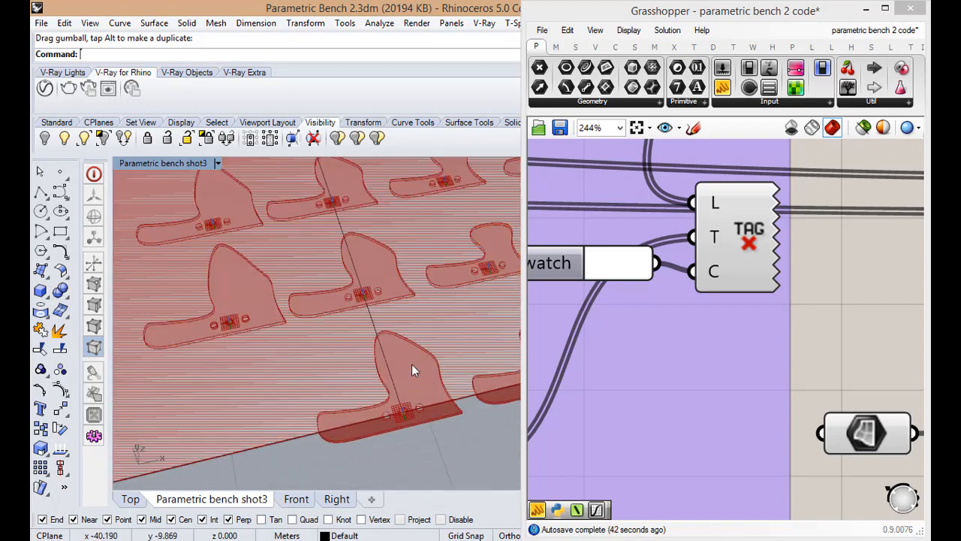
scroll(428, 432, up, 4)
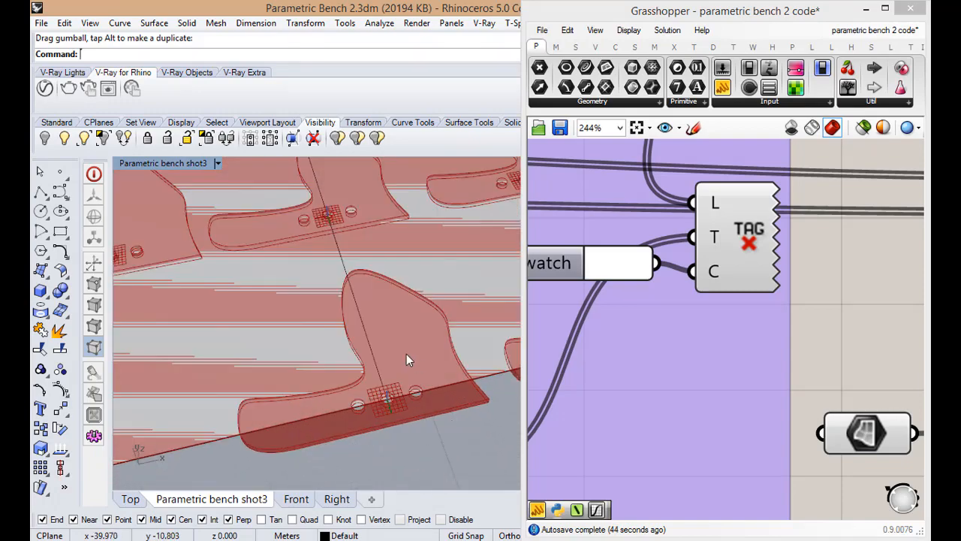
click(671, 375)
scroll(670, 374, down, 9)
click(447, 384)
scroll(428, 390, down, 6)
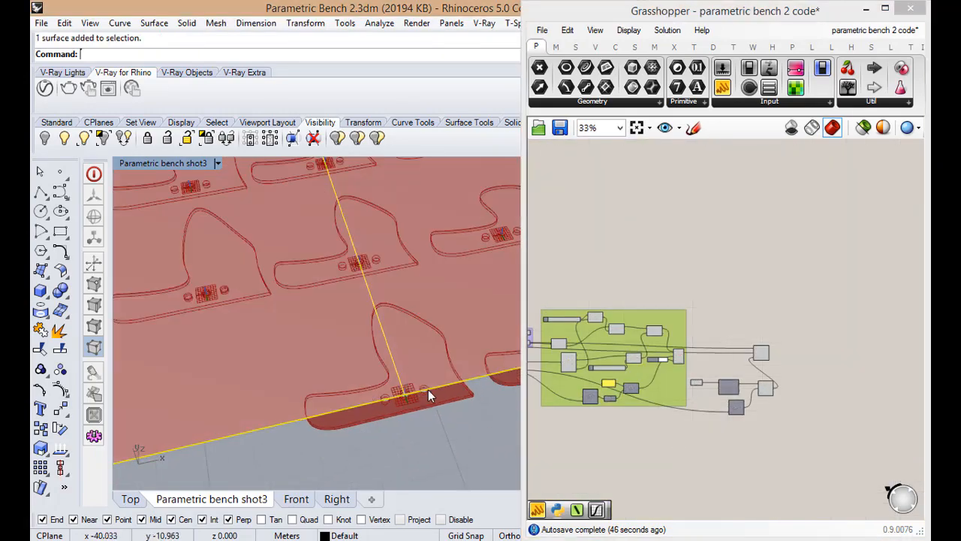
scroll(782, 373, down, 3)
Add a Deconstruct Brep component to the canvas beside the Orient component
scroll(777, 385, up, 7)
scroll(774, 383, up, 3)
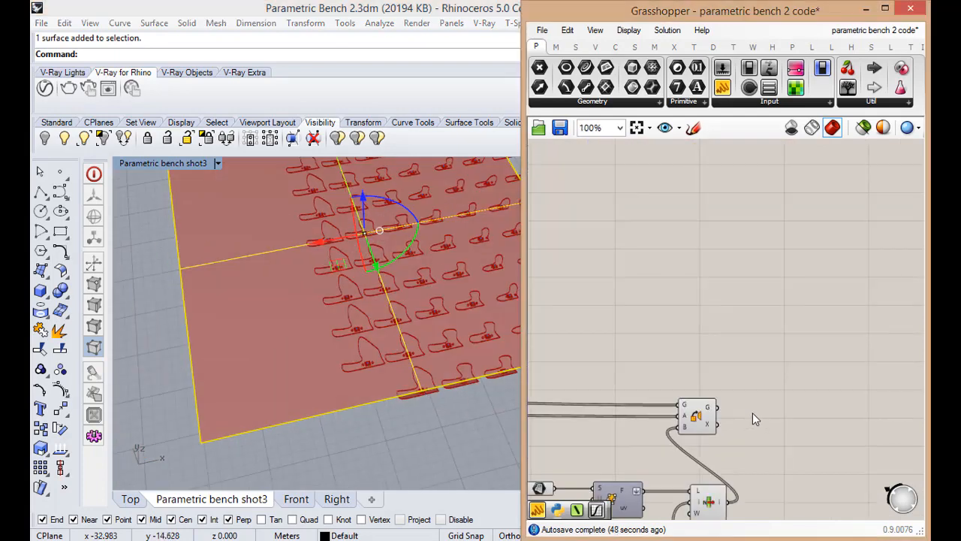
double_click(767, 382)
text(de)
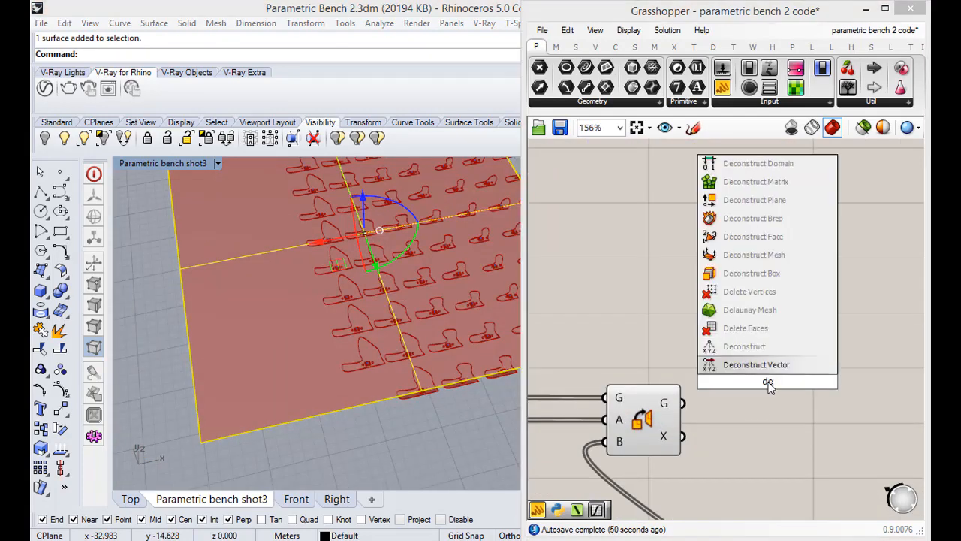
key(Up)
key(Up)
key(Up)
key(Up)
key(Up)
key(Up)
key(Up)
key(Up)
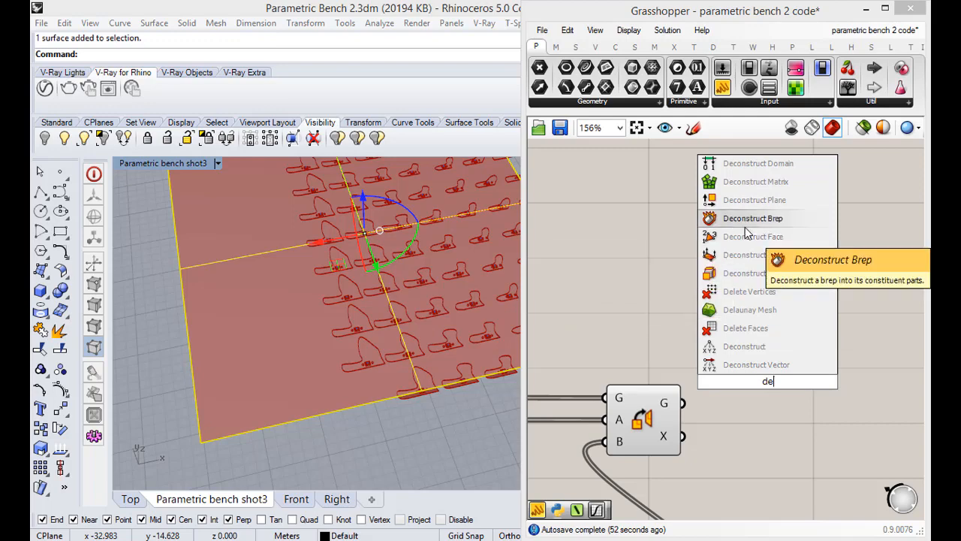
key(Return)
drag(745, 382, 708, 305)
Position Deconstruct Brep after Orient and connect Orient's geometry output G to its input B
scroll(708, 305, down, 5)
scroll(778, 287, up, 5)
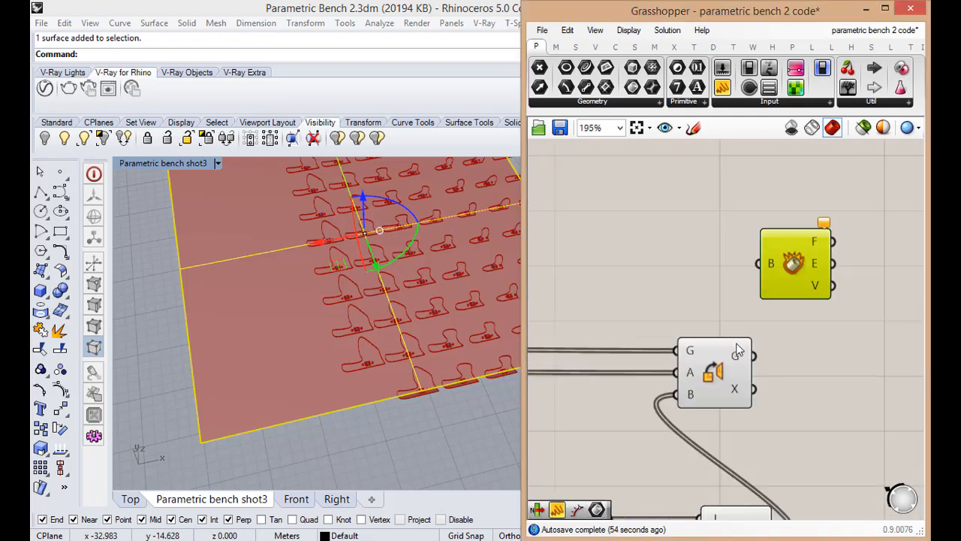
drag(776, 282, 821, 363)
scroll(821, 363, down, 3)
scroll(817, 364, up, 4)
drag(736, 343, 819, 345)
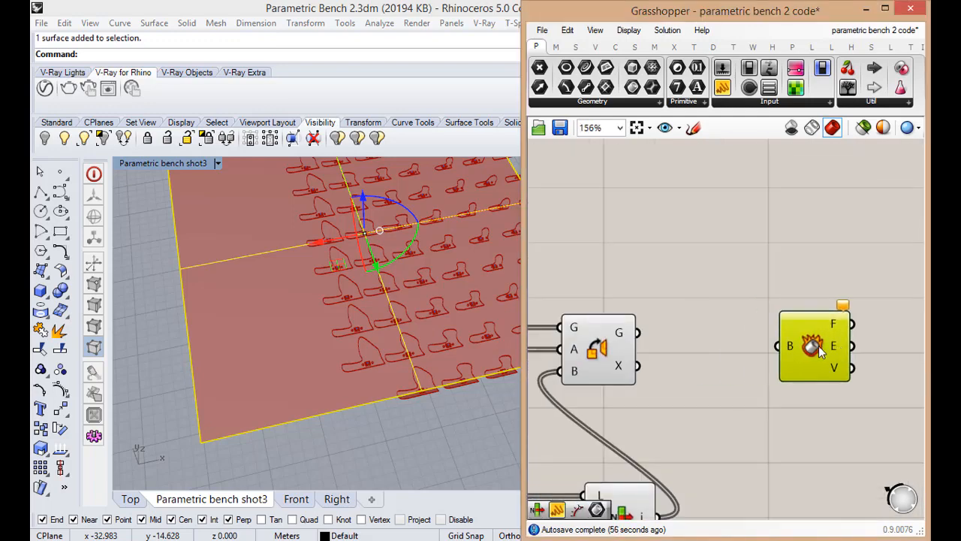
drag(629, 333, 778, 354)
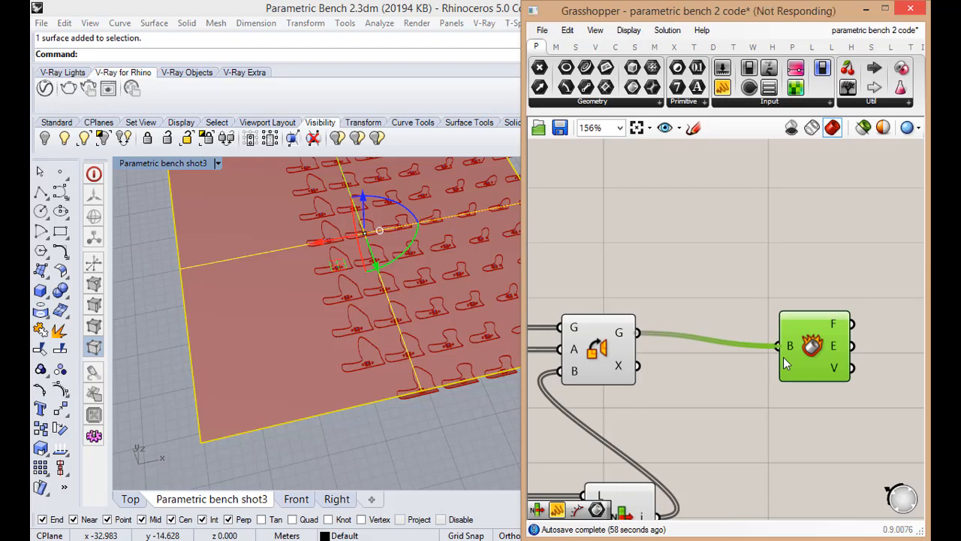
scroll(783, 357, up, 2)
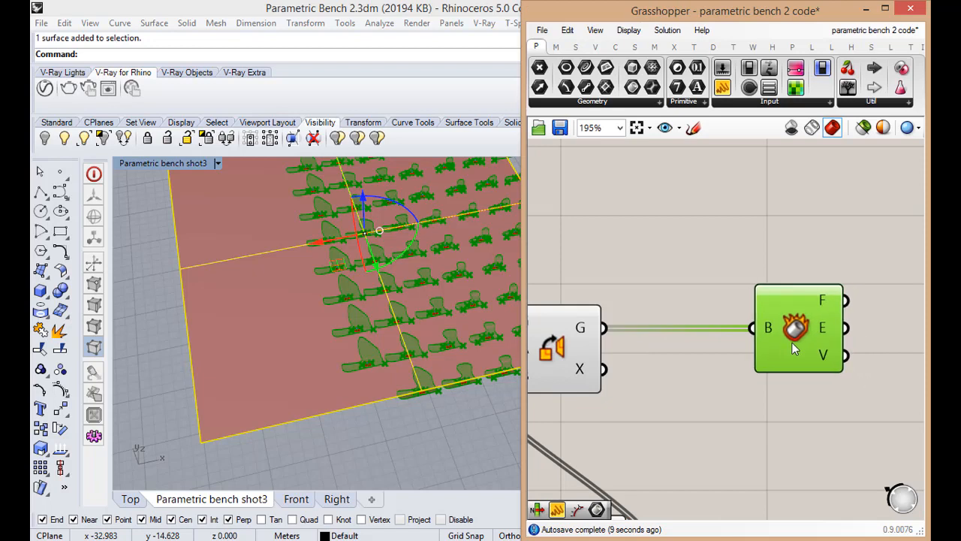
drag(792, 342, 772, 342)
Examine the face, edge and vertex outputs of Deconstruct Brep and the deconstructed ribs on the rectangle
mouse_move(804, 302)
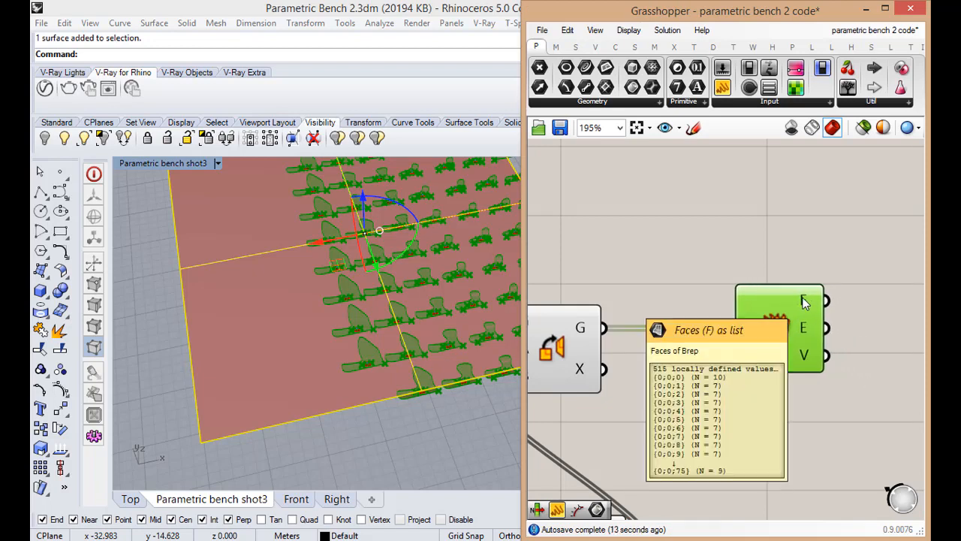
mouse_move(805, 332)
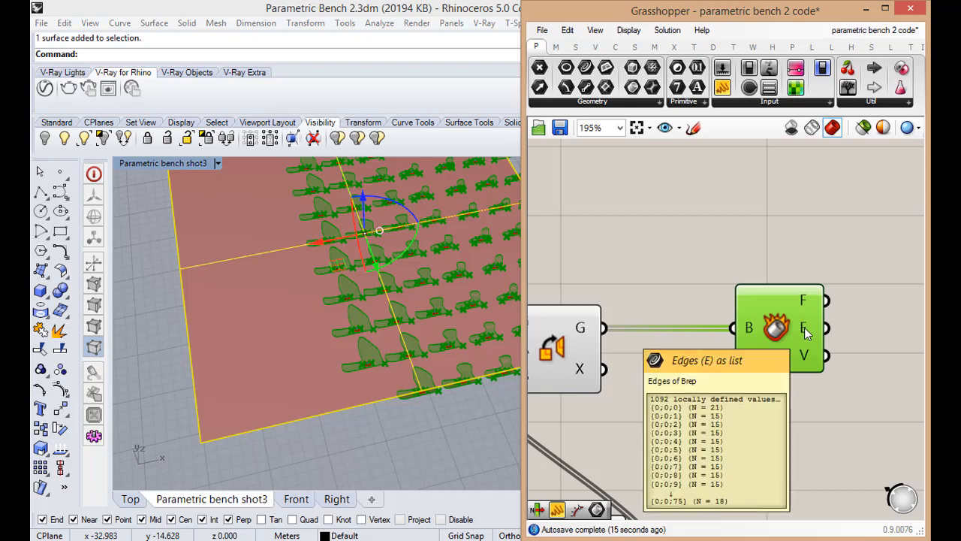
mouse_move(804, 355)
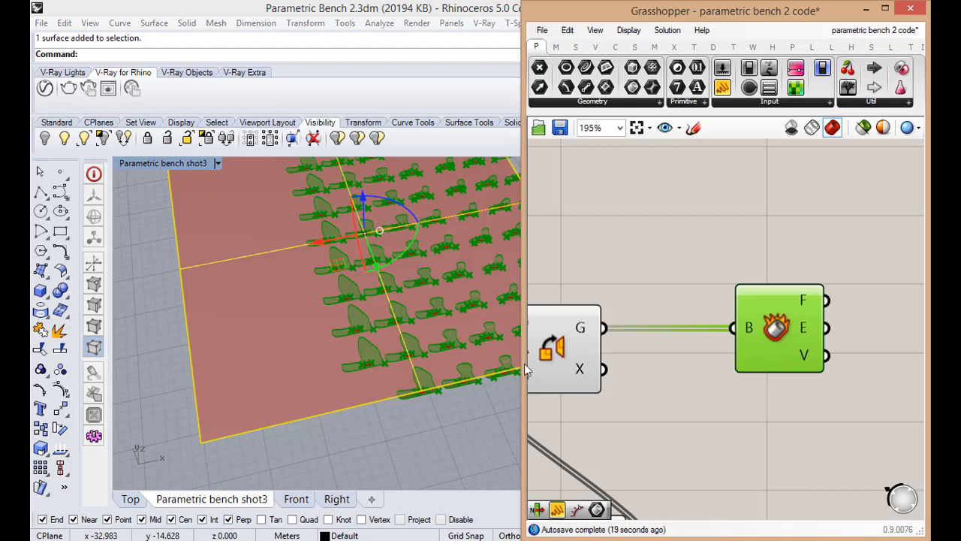
click(377, 439)
scroll(378, 438, down, 4)
scroll(378, 428, up, 8)
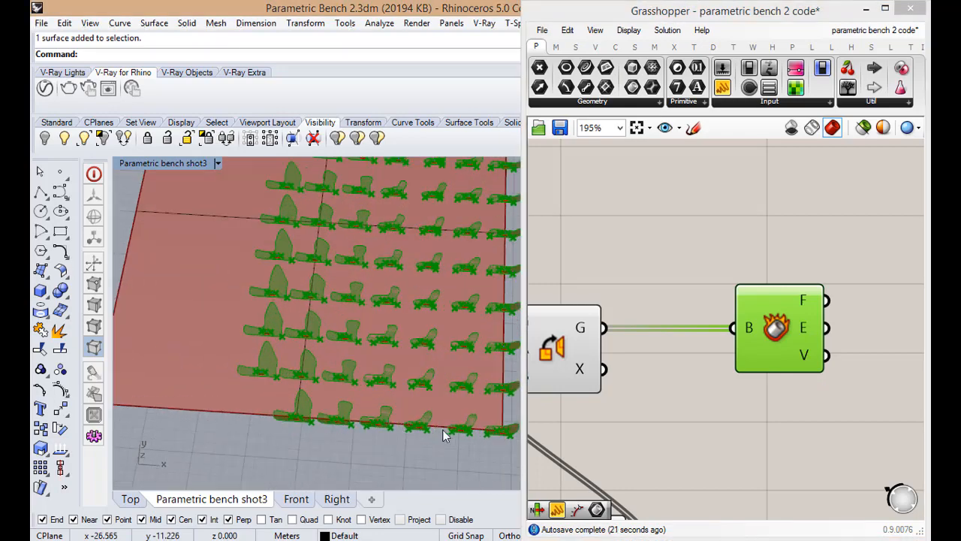
scroll(380, 422, down, 3)
click(725, 360)
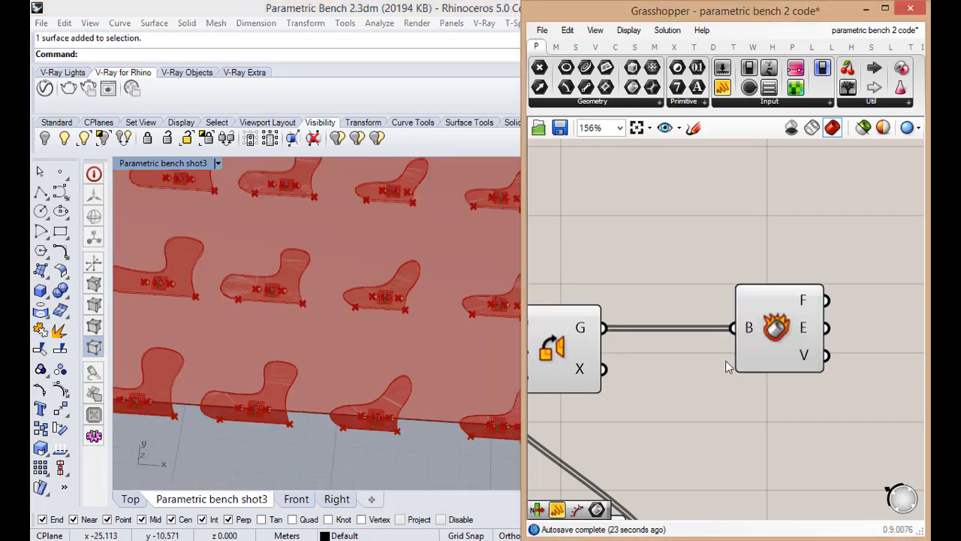
scroll(745, 372, down, 5)
scroll(707, 330, up, 3)
scroll(707, 331, up, 3)
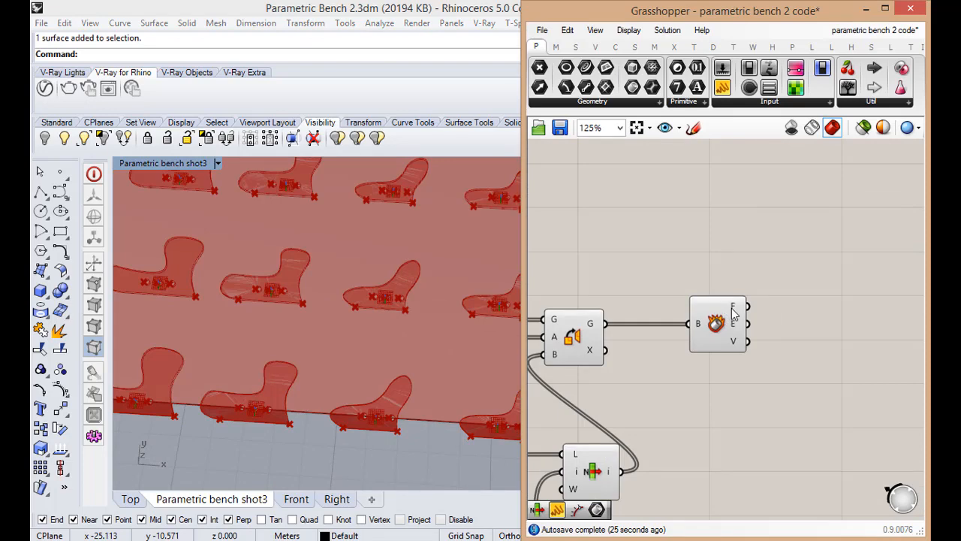
scroll(751, 376, down, 4)
scroll(752, 400, up, 1)
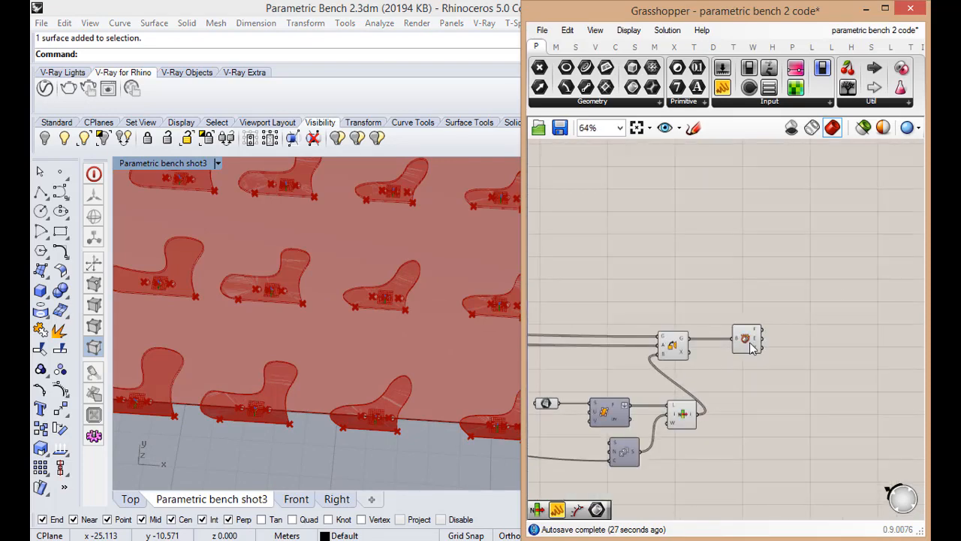
Add a List Item component after Deconstruct Brep and connect the faces output F to its list input L
double_click(808, 334)
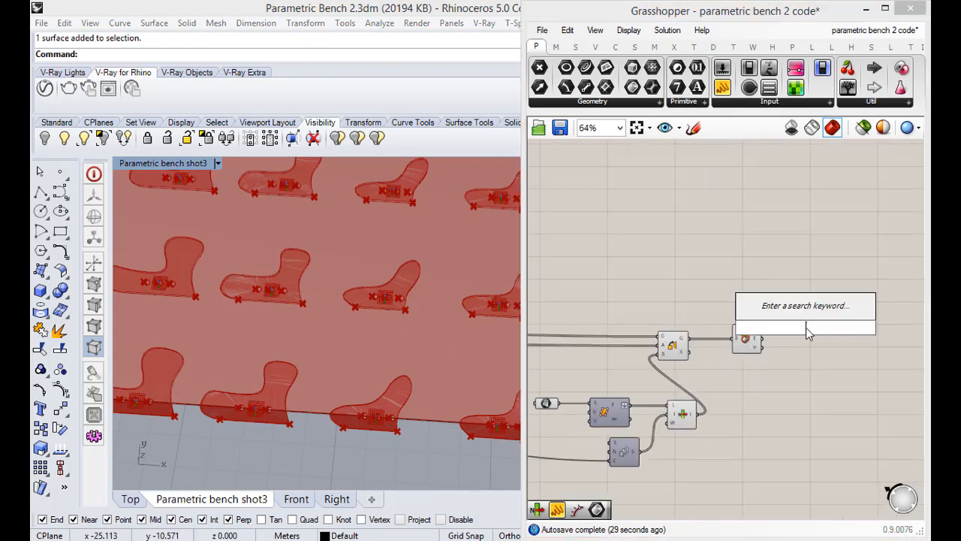
text(list)
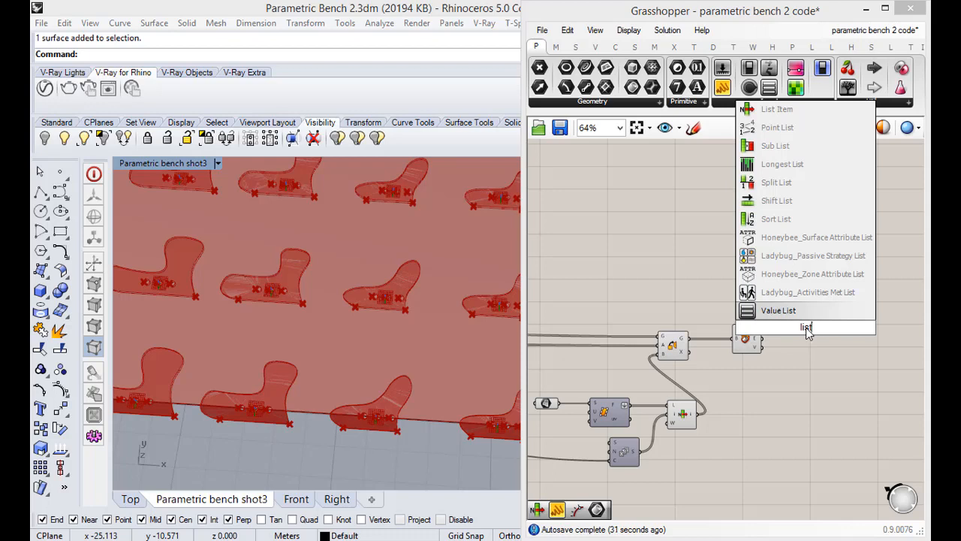
click(778, 109)
scroll(801, 336, up, 1)
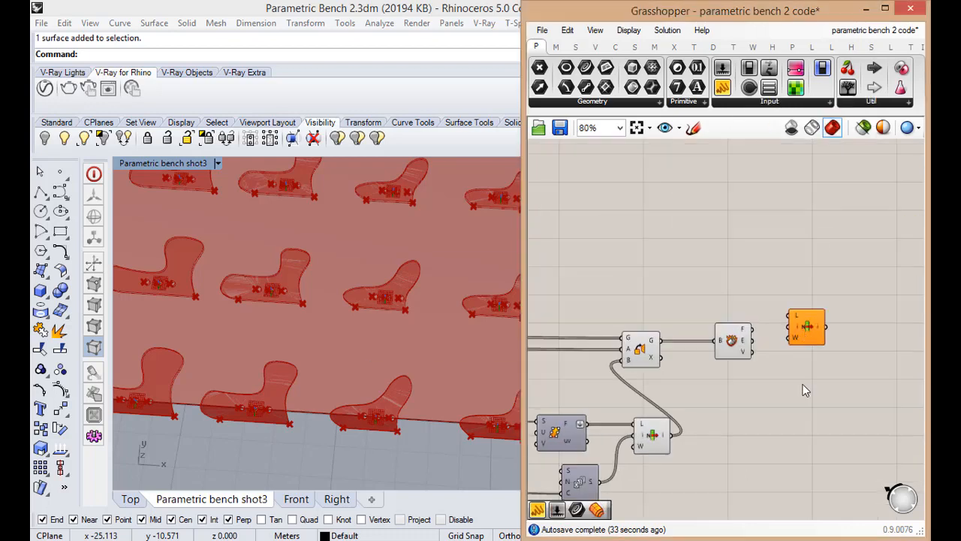
click(805, 330)
scroll(805, 330, up, 2)
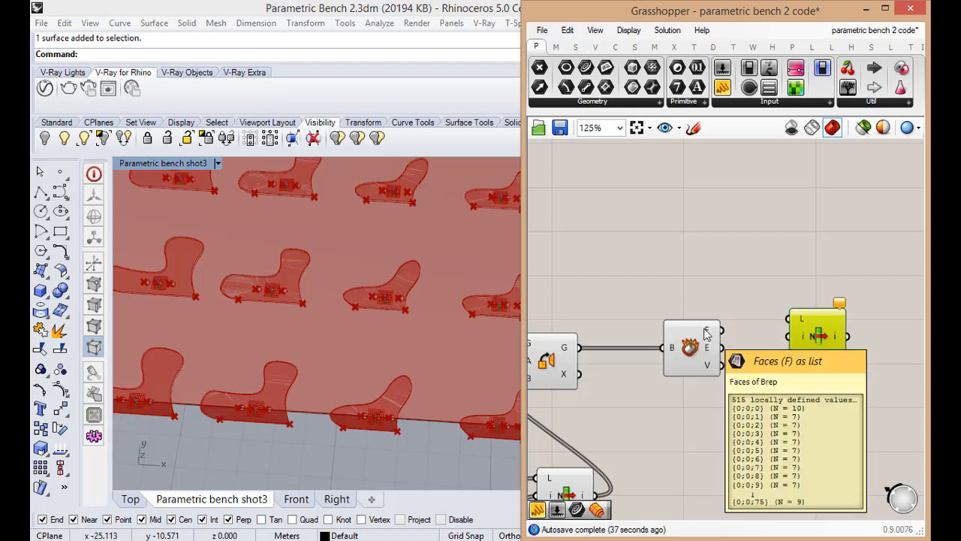
drag(721, 331, 788, 320)
Inspect the faces output F of Deconstruct Brep in a temporary panel, scroll through its surface lists, and delete the panel
double_click(757, 392)
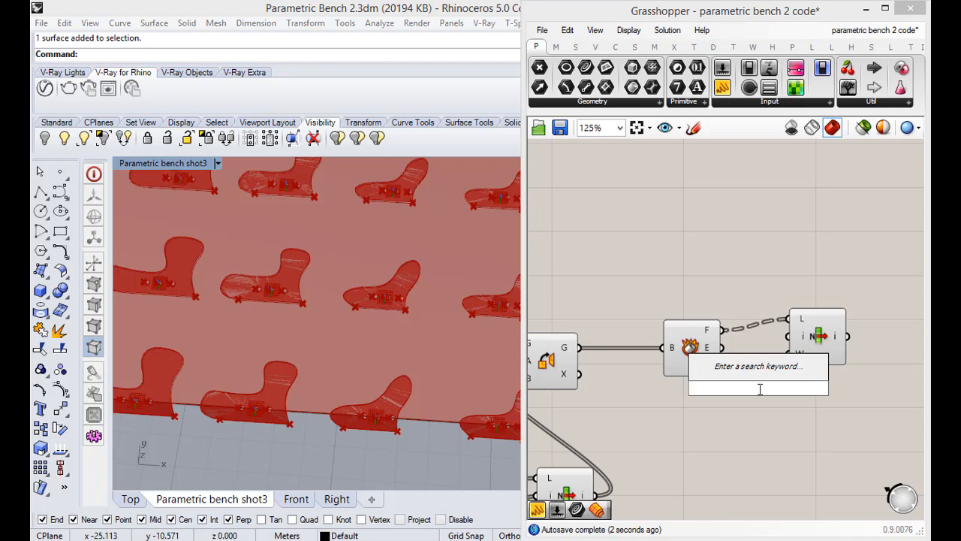
double_click(747, 244)
text(panel)
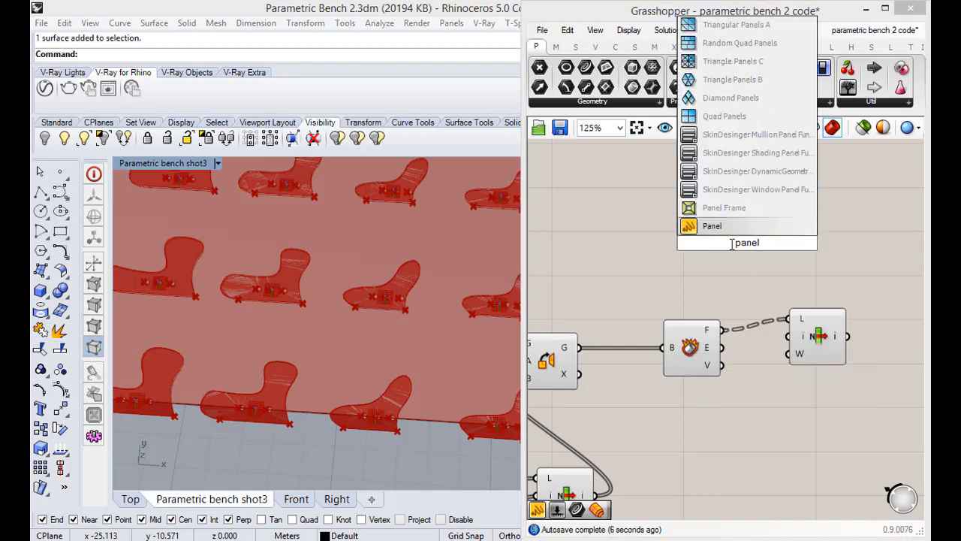
key(Return)
drag(723, 331, 781, 214)
drag(819, 248, 819, 327)
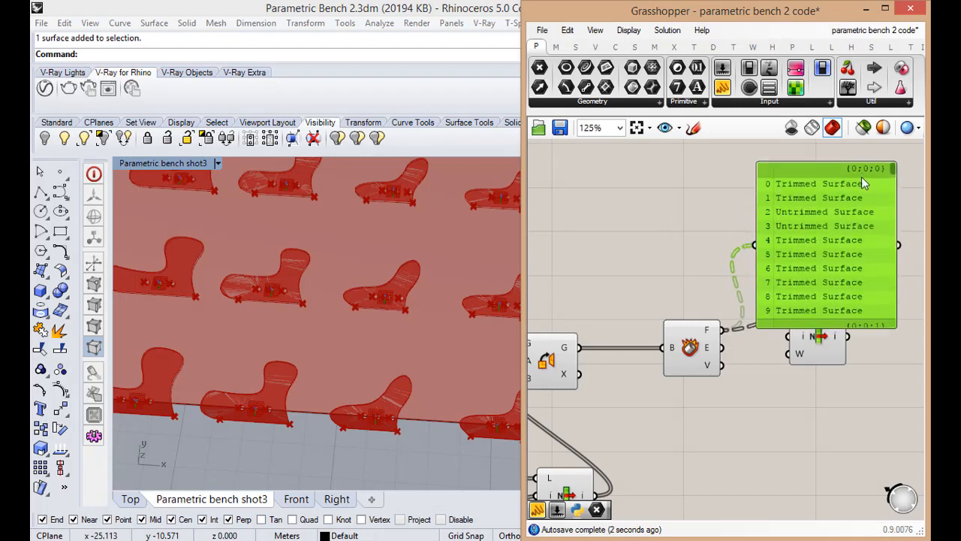
scroll(893, 174, down, 3)
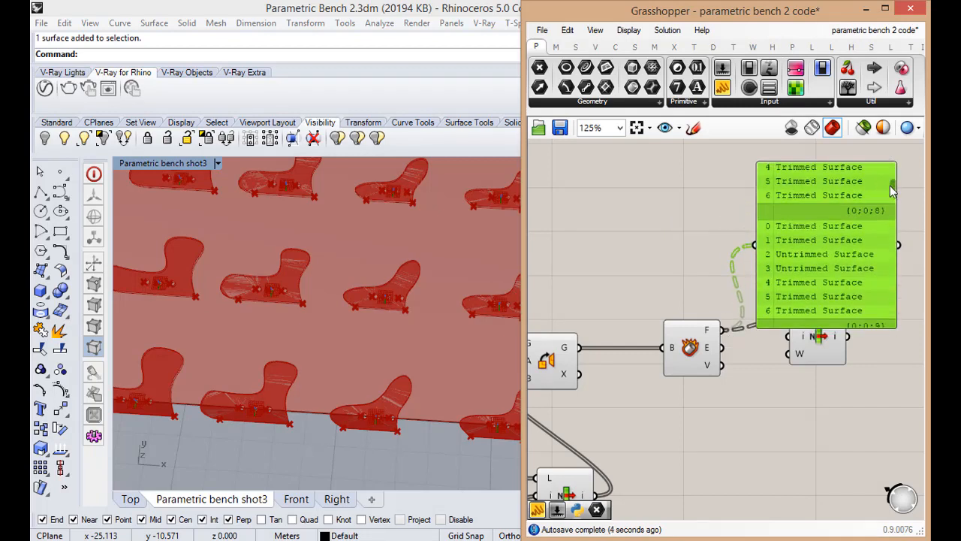
scroll(890, 173, up, 3)
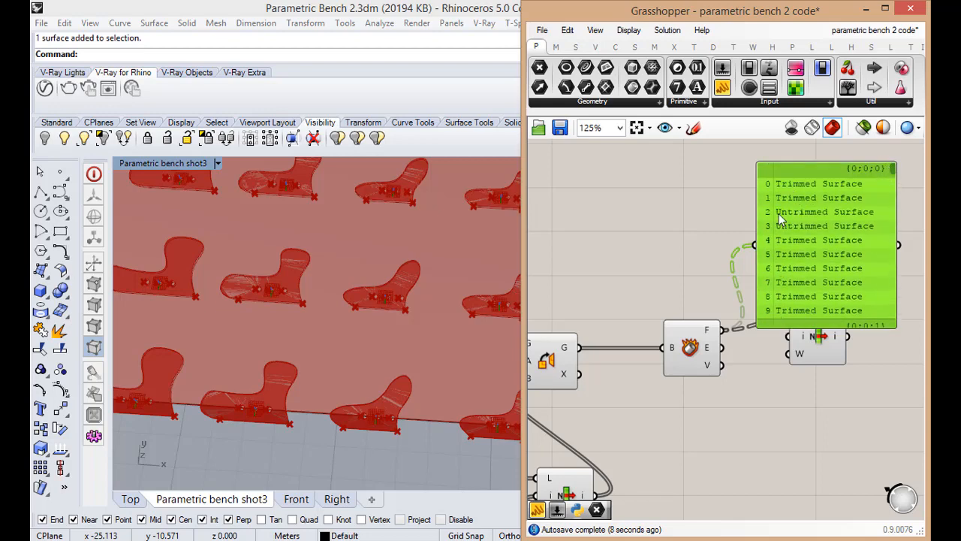
key(Delete)
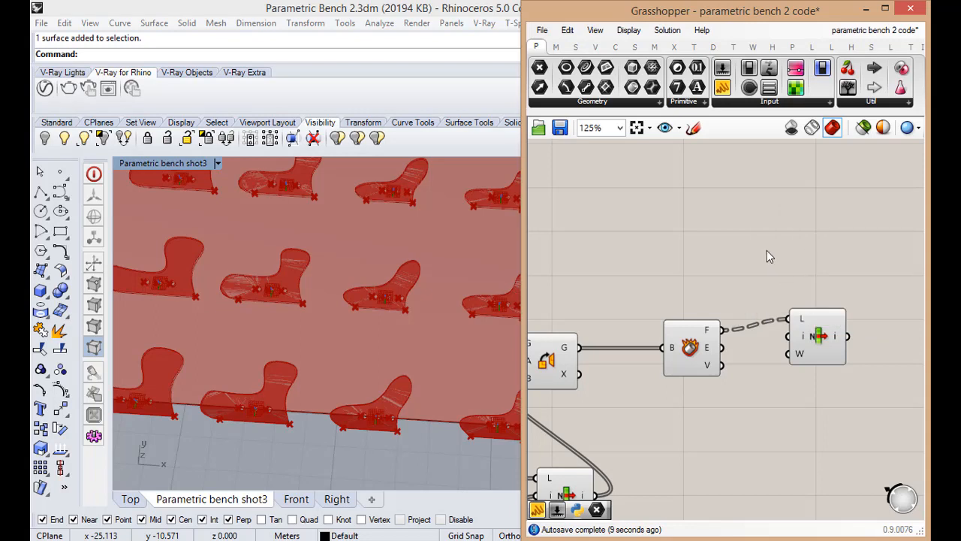
Add a number slider with value 0 and connect it to the index input i of the List Item fed by the faces
double_click(767, 250)
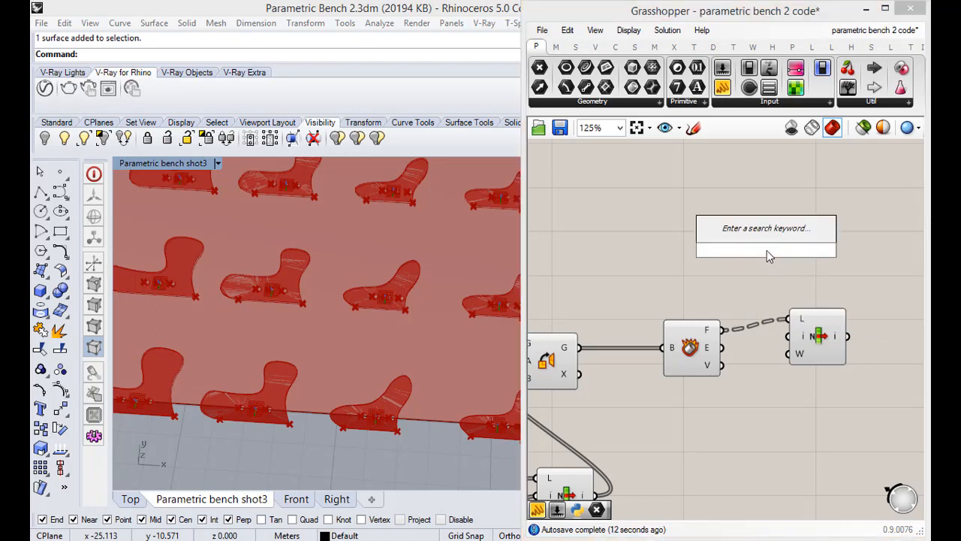
text(0<9)
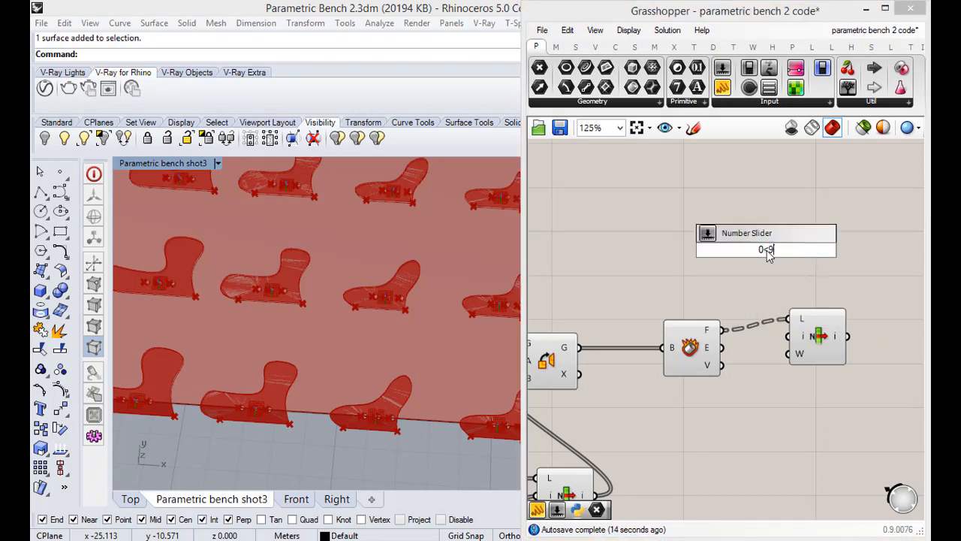
key(Return)
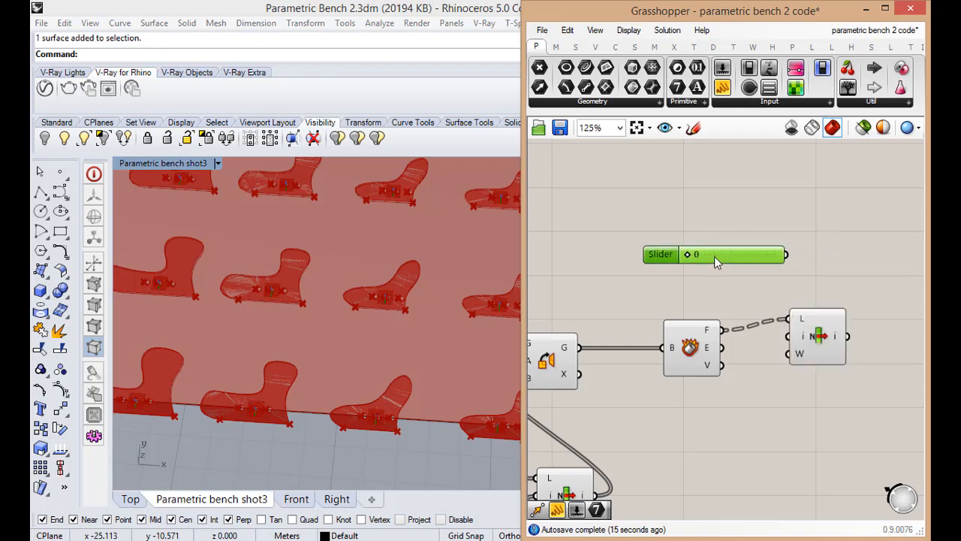
drag(785, 255, 787, 336)
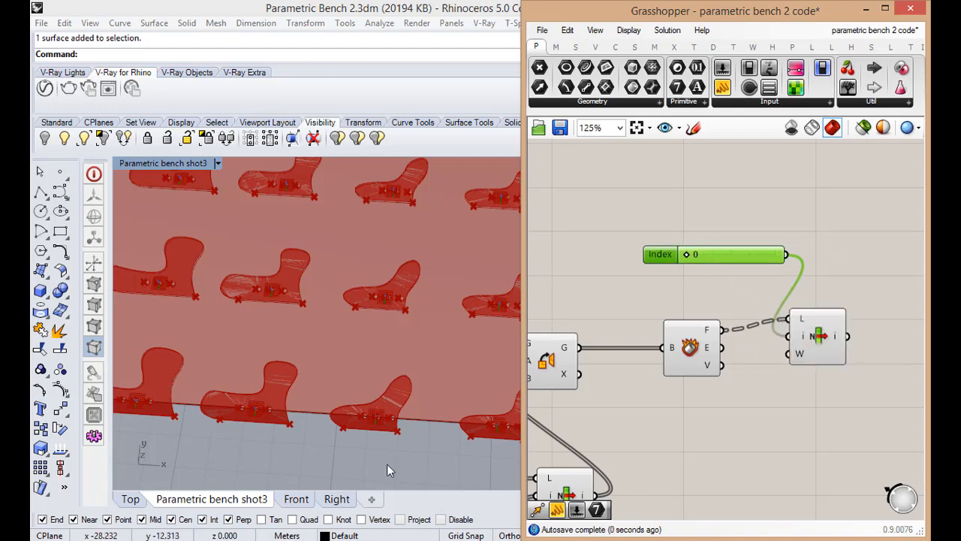
Turn off the preview of Orient, the components feeding its target planes, and Deconstruct Brep
scroll(391, 450, down, 5)
right_drag(402, 422, 423, 289)
scroll(414, 342, up, 9)
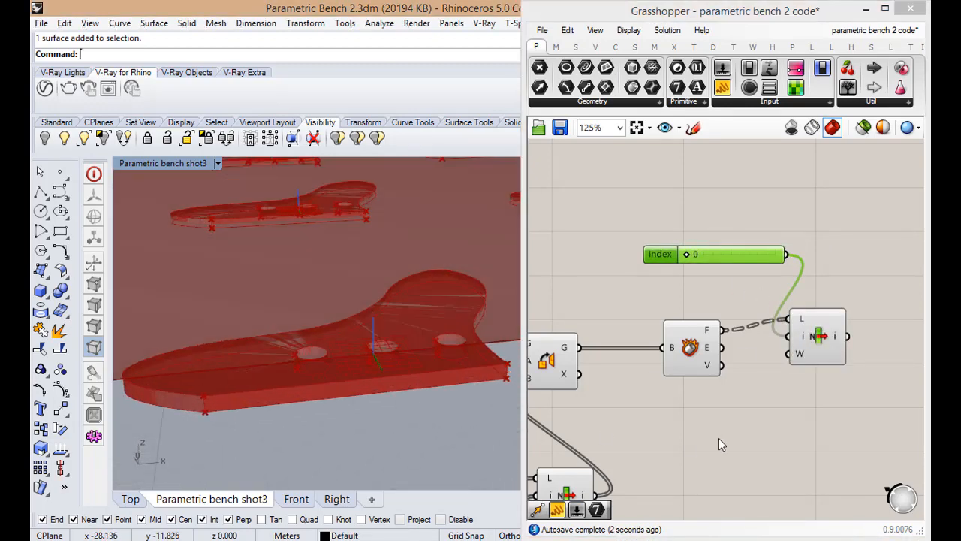
click(718, 438)
scroll(739, 373, down, 5)
scroll(592, 479, up, 2)
drag(745, 421, 660, 289)
middle_click(702, 312)
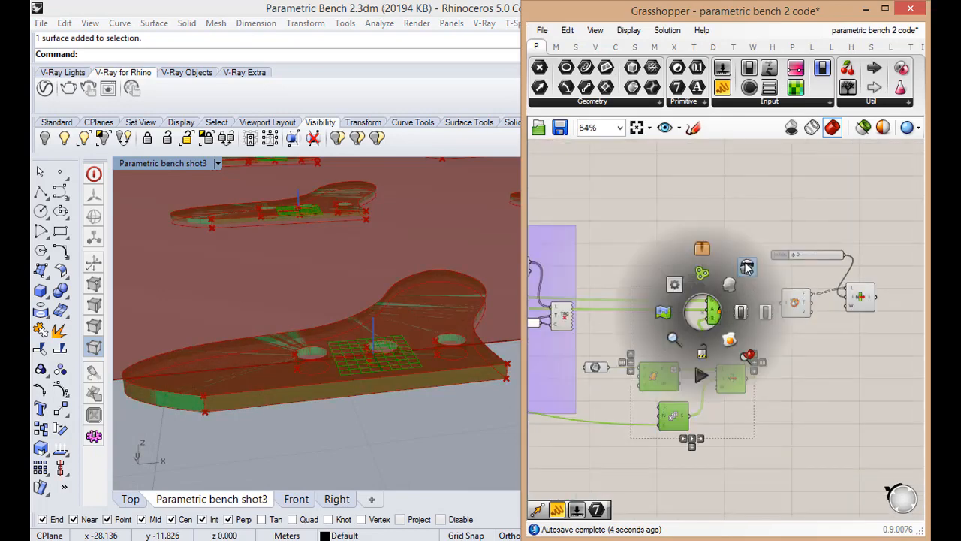
click(748, 268)
click(774, 388)
click(800, 301)
middle_click(800, 301)
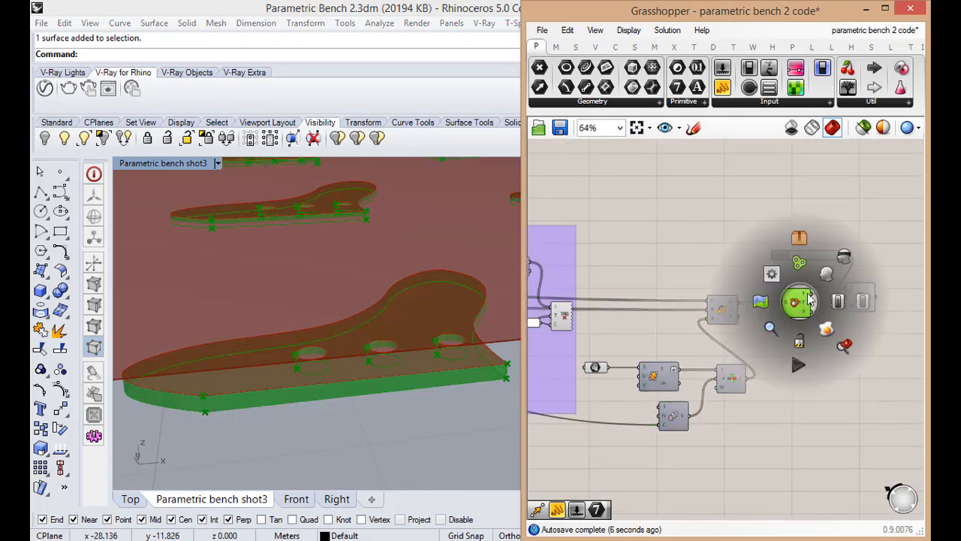
click(817, 277)
click(824, 316)
Examine the rib faces extracted by List Item across the rectangle, from close up and from afar
right_drag(343, 382, 320, 437)
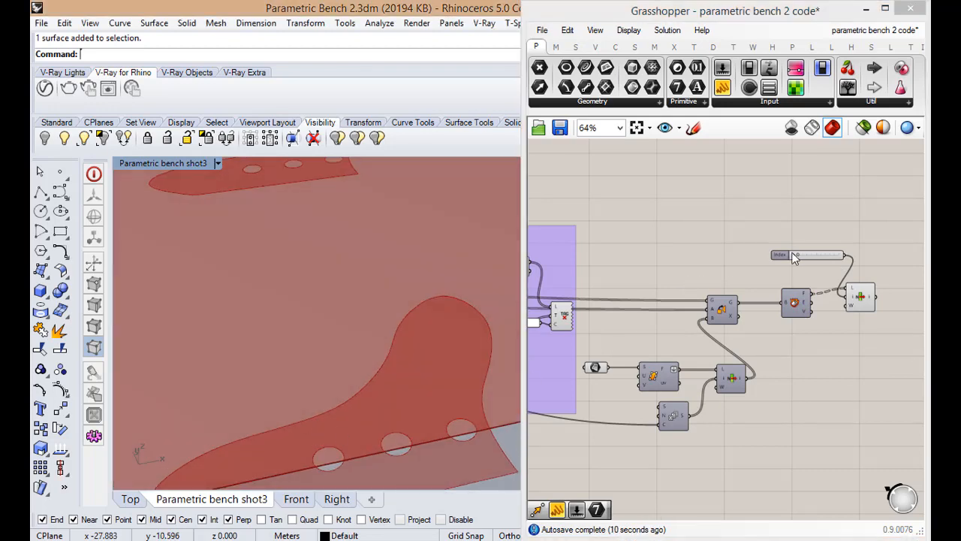
click(859, 299)
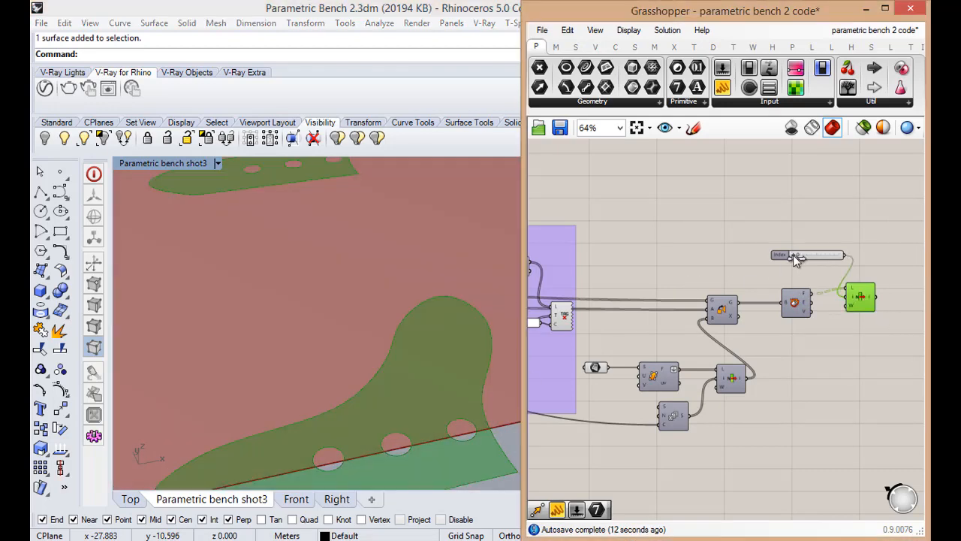
drag(794, 255, 800, 257)
scroll(282, 346, down, 5)
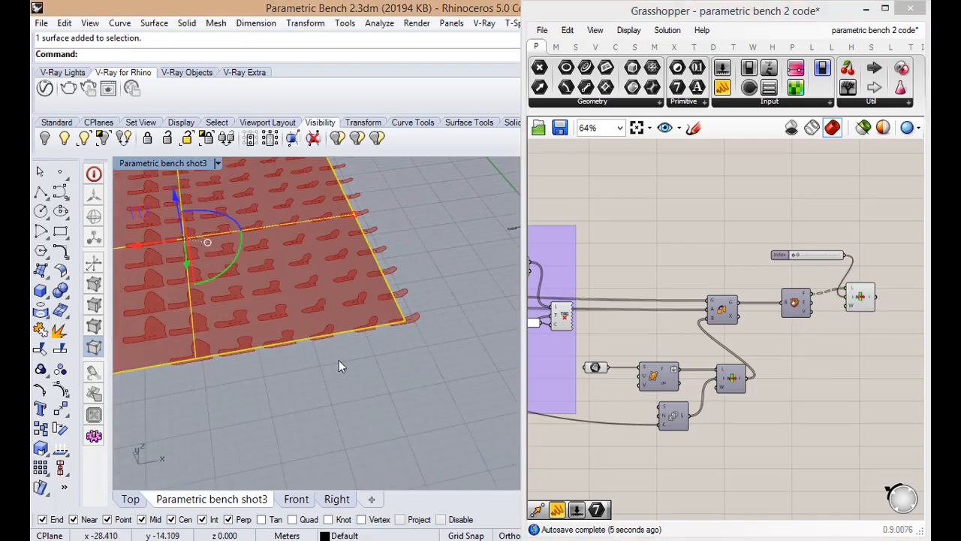
click(339, 366)
scroll(341, 328, up, 5)
scroll(354, 385, down, 8)
right_drag(354, 386, 509, 281)
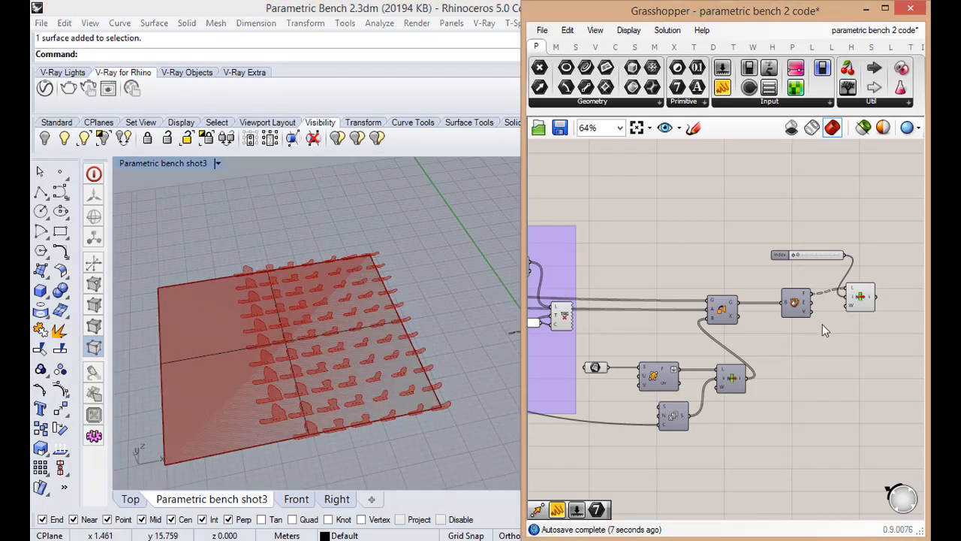
scroll(861, 310, up, 2)
drag(835, 343, 760, 268)
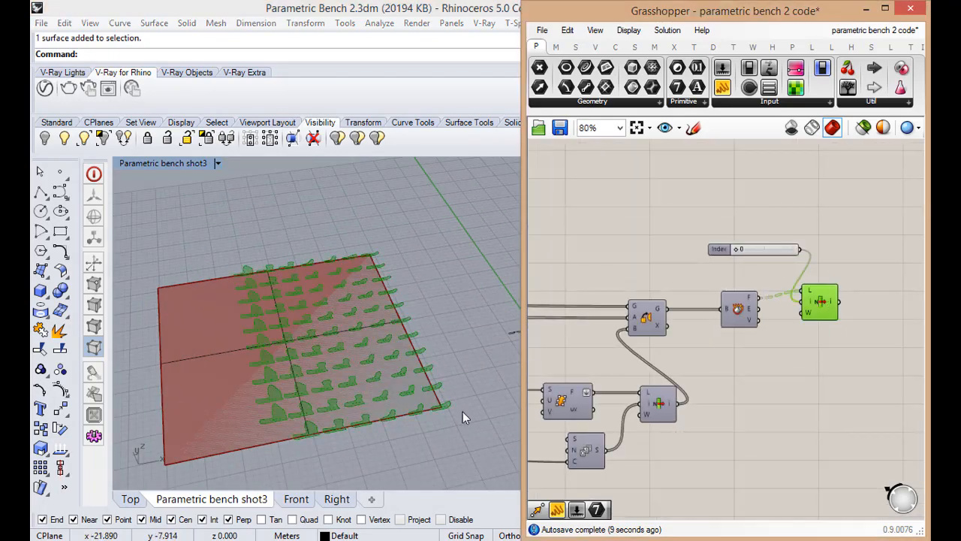
scroll(463, 418, up, 5)
click(833, 436)
scroll(634, 390, up, 1)
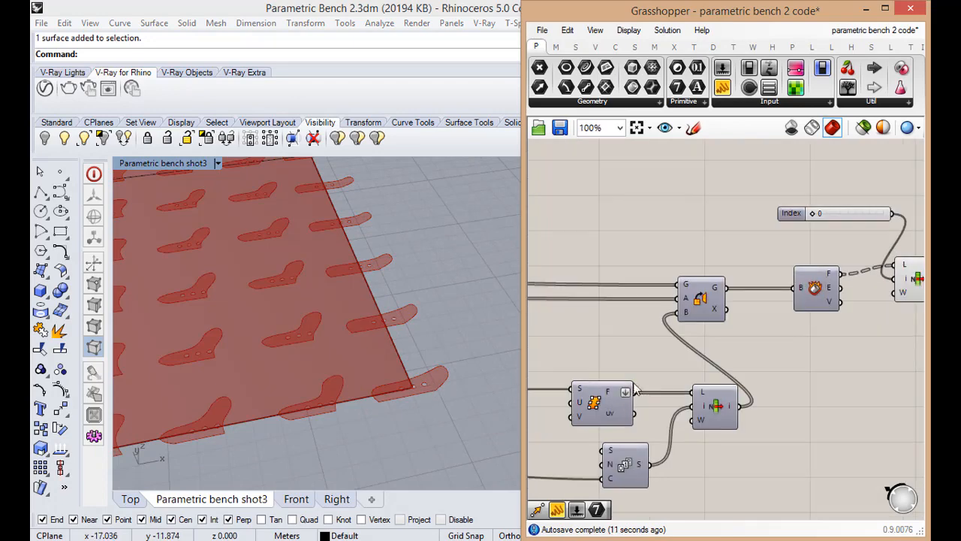
scroll(708, 406, down, 8)
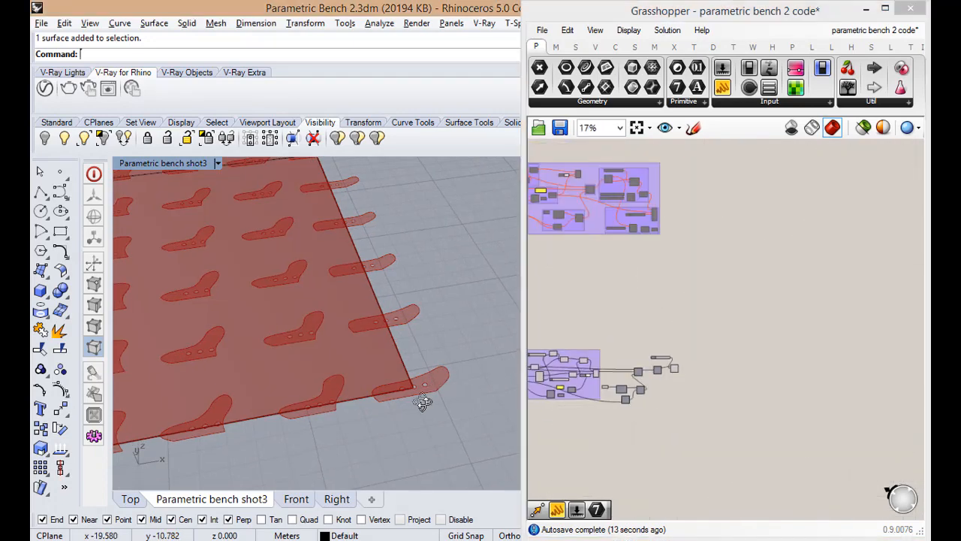
scroll(425, 390, up, 3)
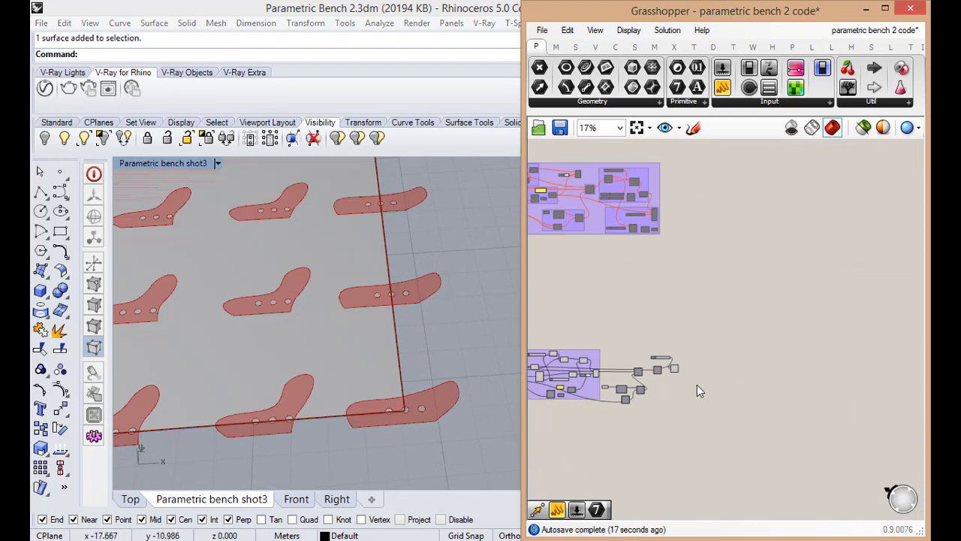
Add a Brep Wireframe component after List Item and connect List Item's output i to its brep input B
scroll(679, 366, up, 6)
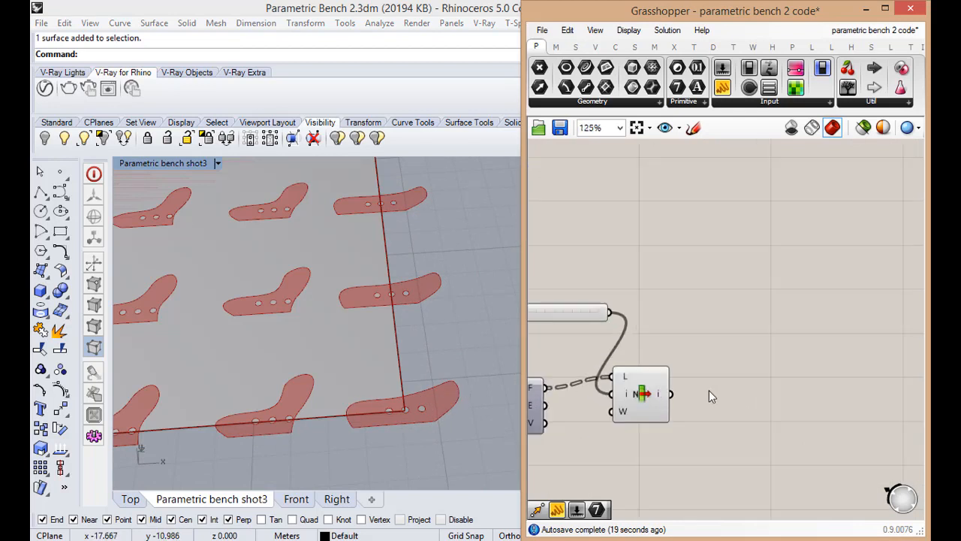
double_click(709, 390)
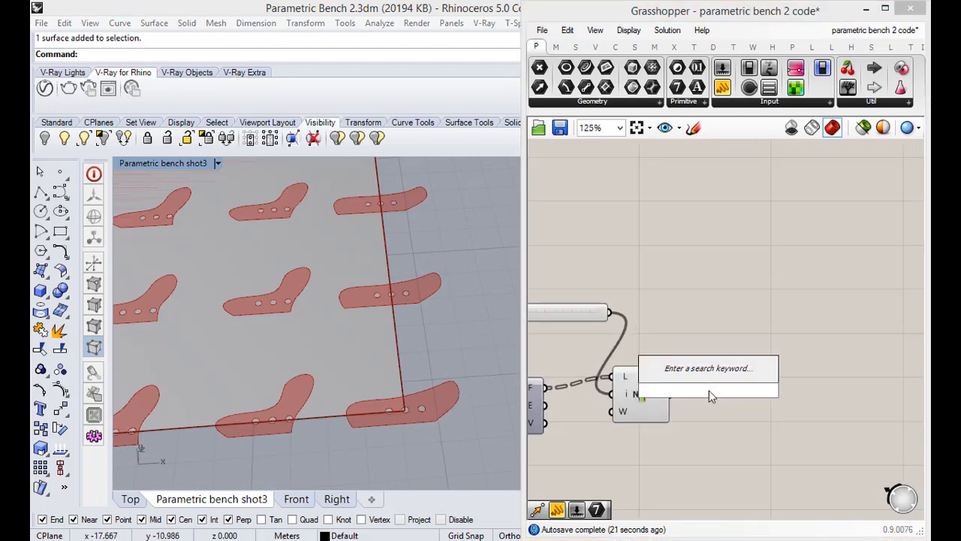
text(wi)
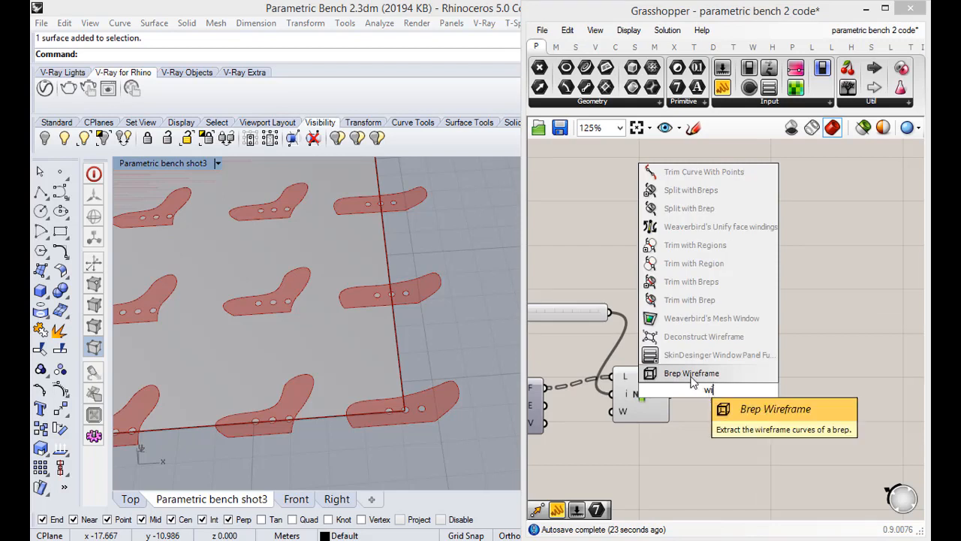
click(691, 377)
drag(701, 383, 737, 394)
drag(671, 394, 725, 395)
Turn off the preview of the List Item that extracts the rib faces
click(667, 450)
scroll(691, 440, down, 2)
drag(678, 444, 599, 332)
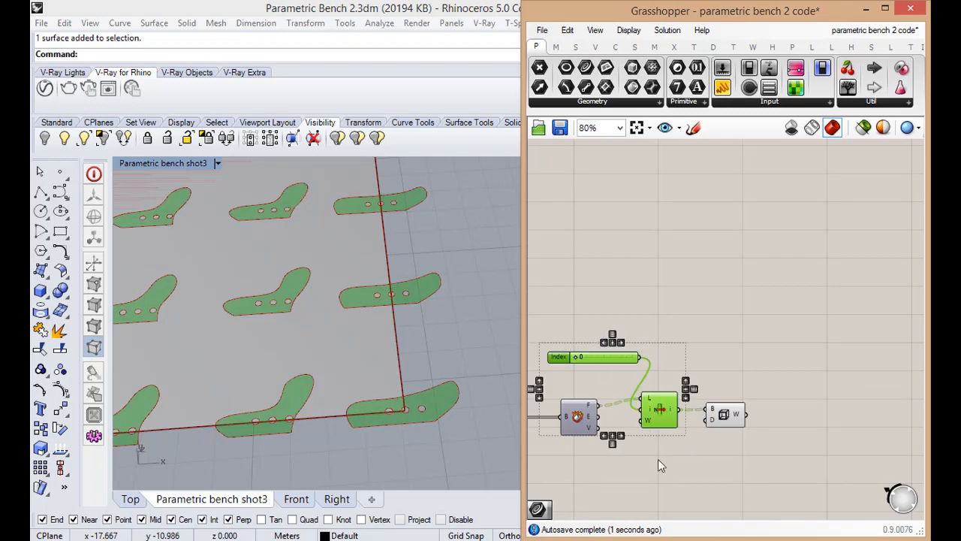
middle_click(661, 423)
click(705, 377)
Examine the wireframe outlines of the ribs on the rectangle and the component chain that produces them
click(724, 415)
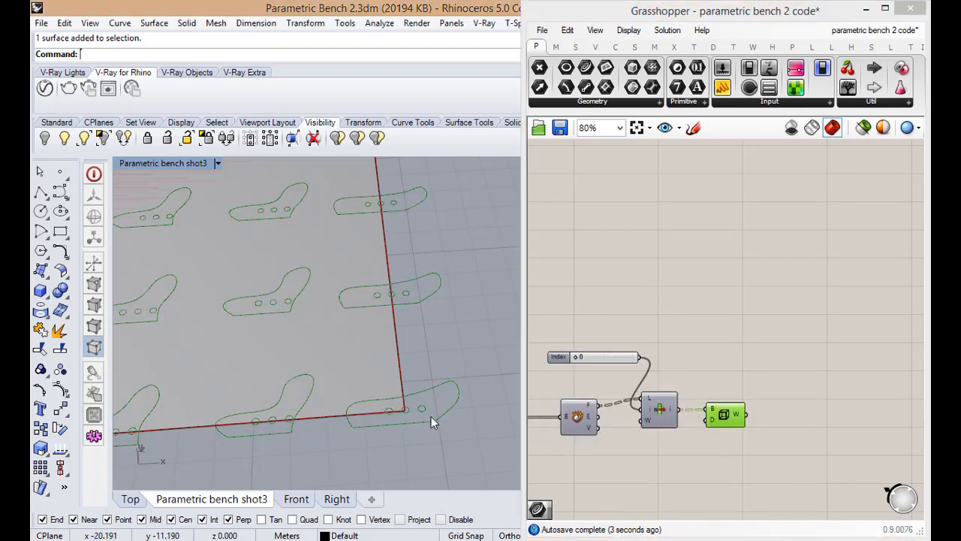
scroll(431, 416, down, 8)
scroll(415, 392, up, 3)
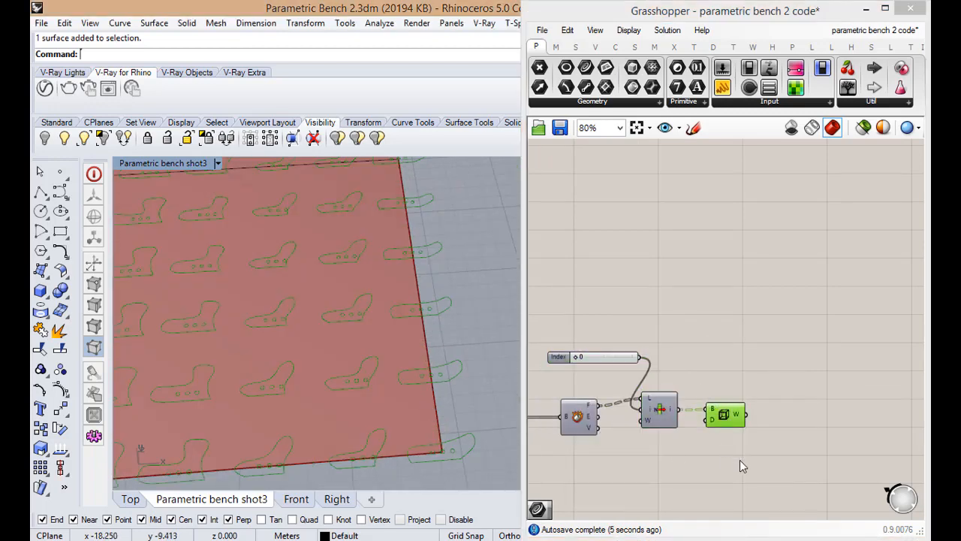
click(739, 459)
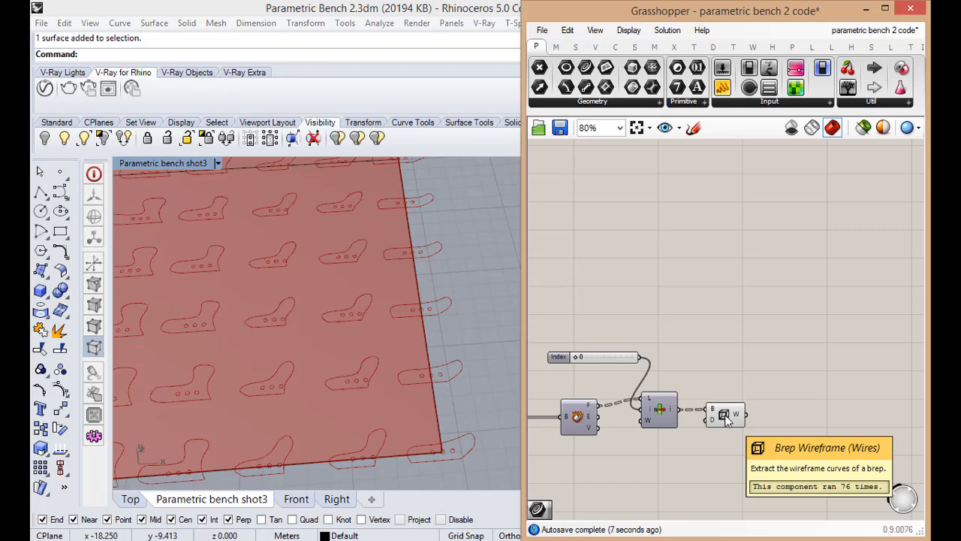
double_click(172, 160)
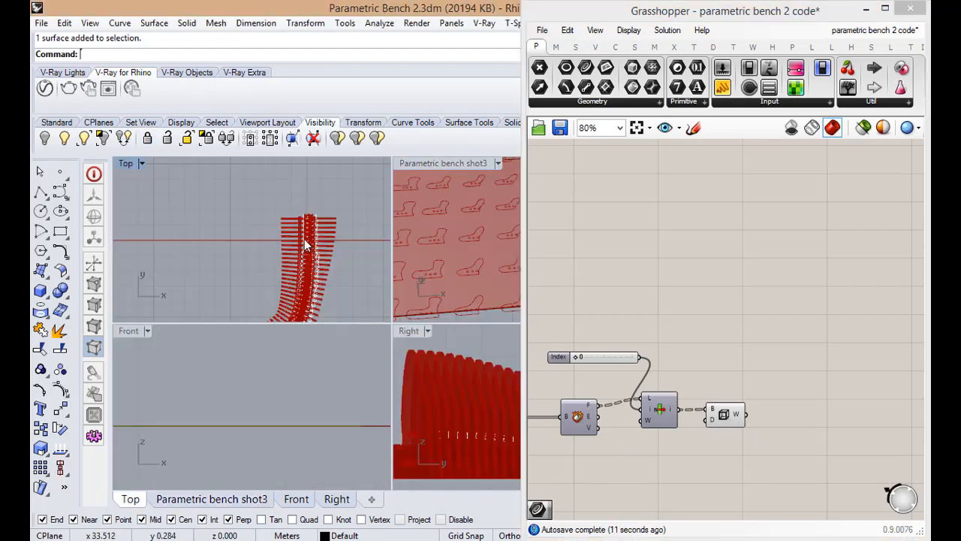
double_click(411, 166)
scroll(331, 248, down, 5)
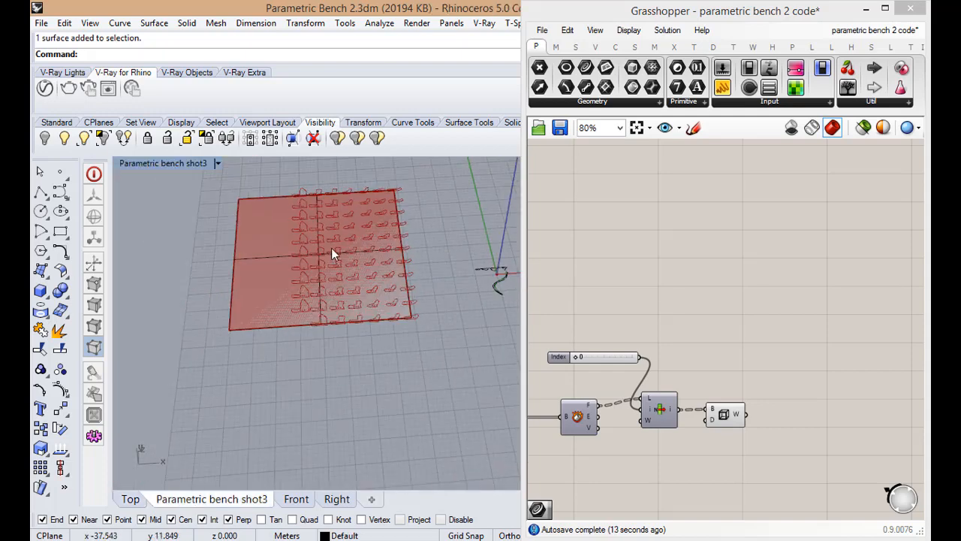
right_drag(332, 247, 342, 376)
scroll(350, 309, up, 4)
scroll(765, 399, down, 2)
scroll(734, 407, up, 2)
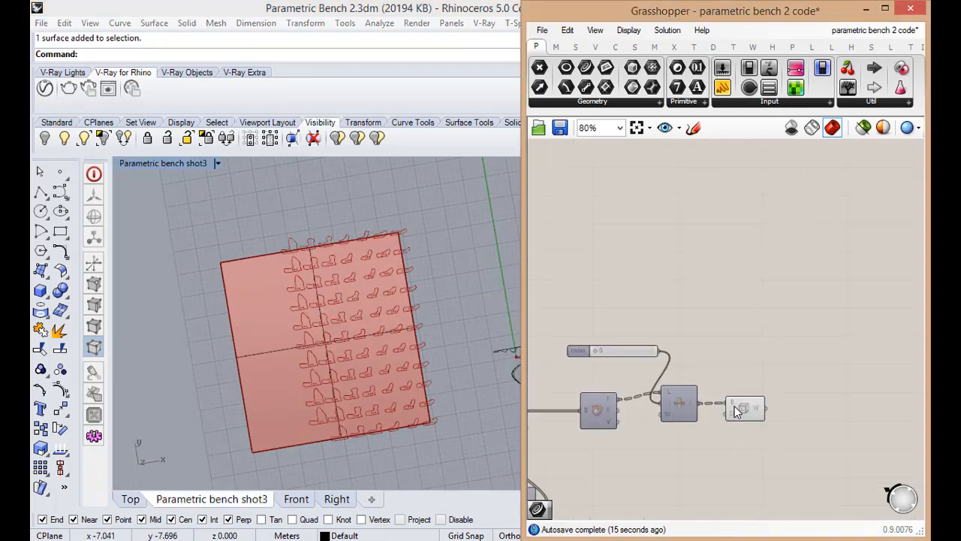
scroll(721, 413, up, 1)
click(740, 409)
scroll(636, 363, down, 3)
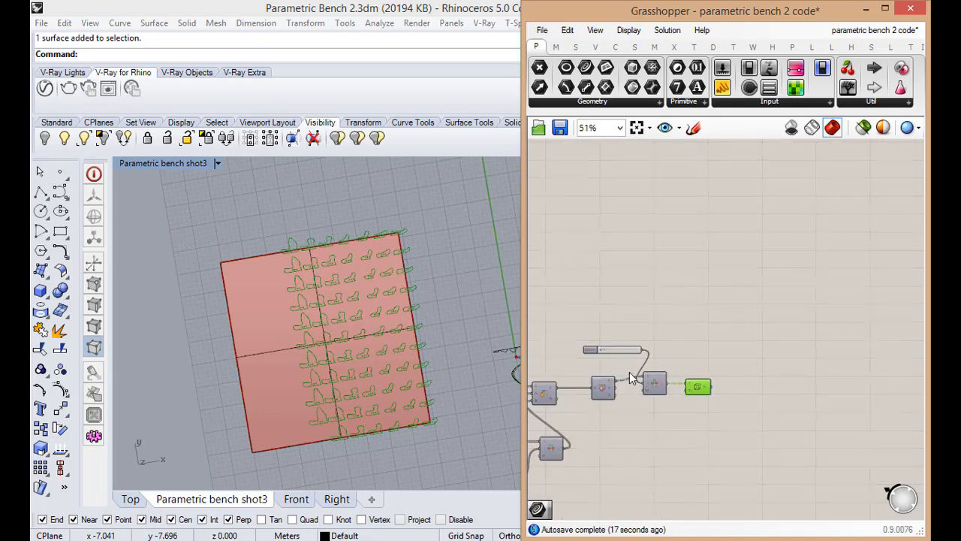
scroll(629, 371, up, 4)
scroll(723, 364, down, 7)
scroll(727, 371, up, 5)
click(769, 404)
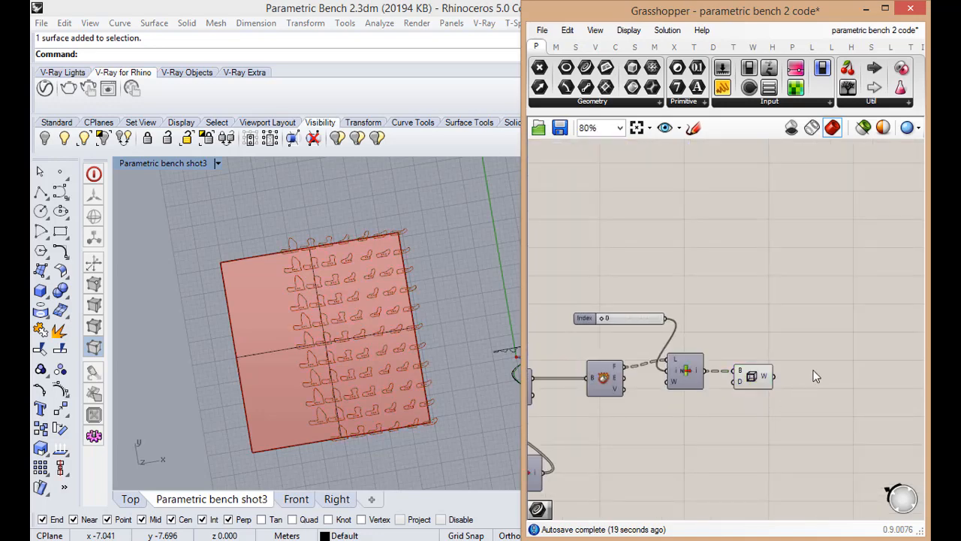
Add a Text Tag component to the canvas after Brep Wireframe
double_click(816, 376)
text(t)
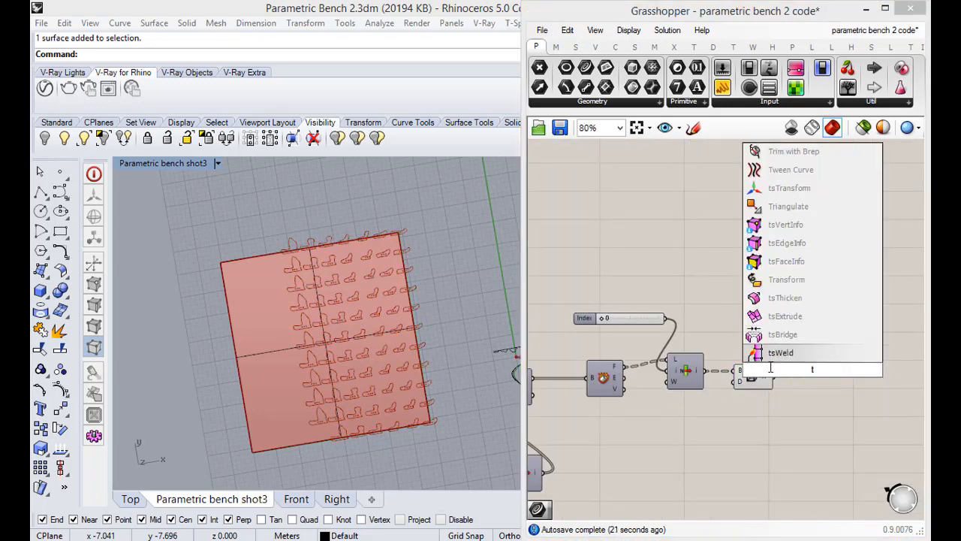
text(ag)
click(774, 353)
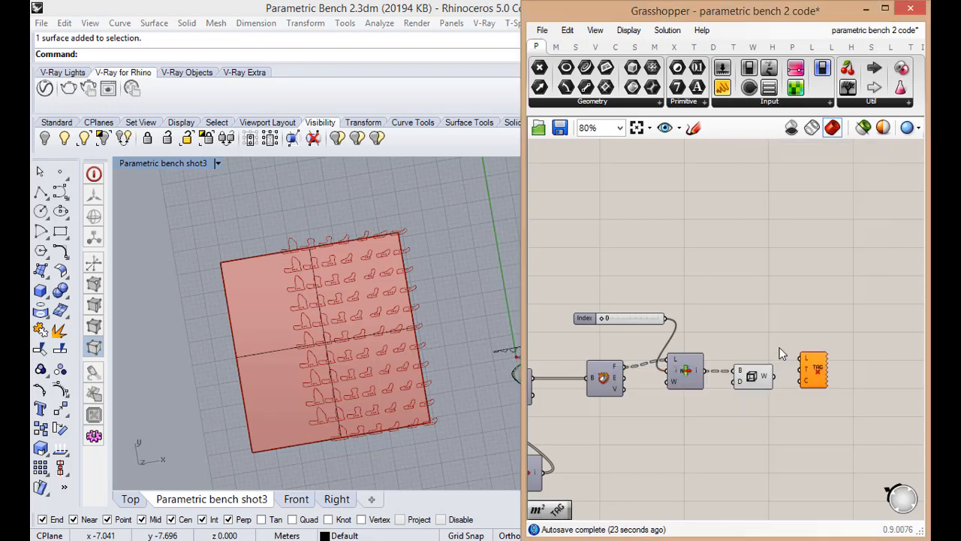
Replace the Text Tag component with a Text Tag 3D component placed after Brep Wireframe
scroll(815, 372, up, 3)
key(Delete)
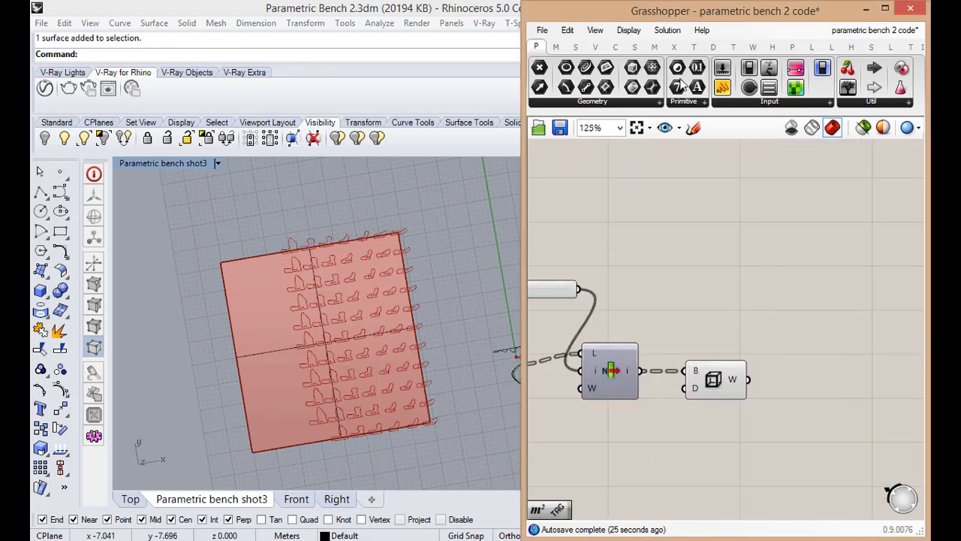
click(713, 47)
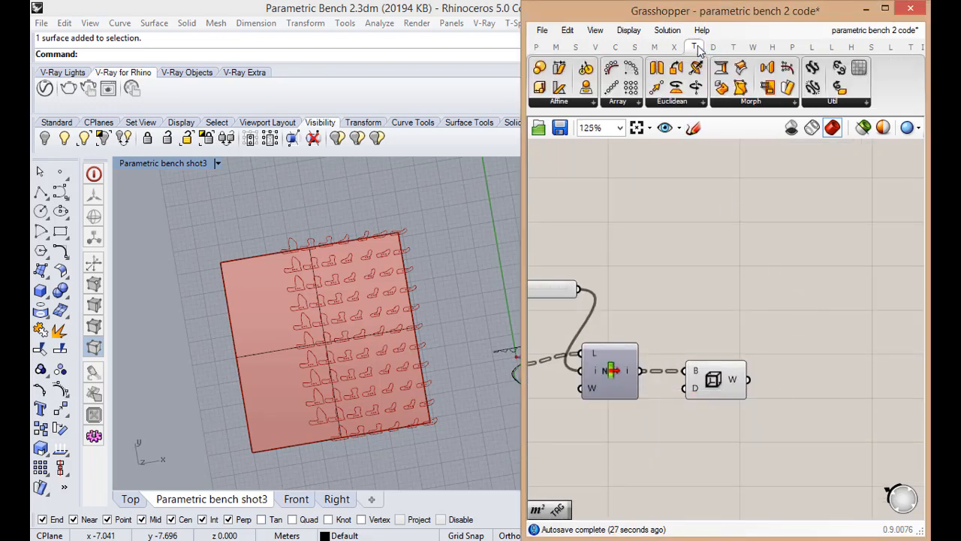
click(730, 47)
click(713, 48)
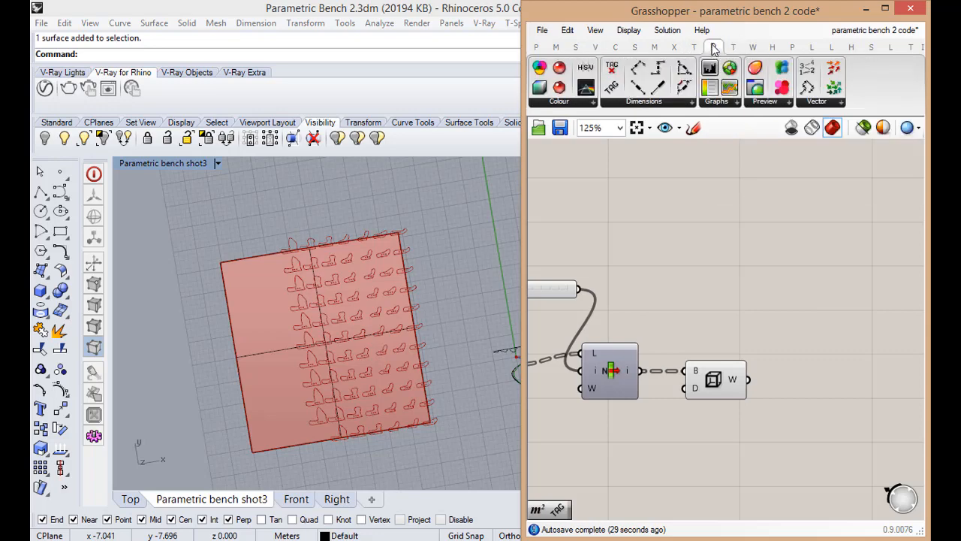
click(686, 101)
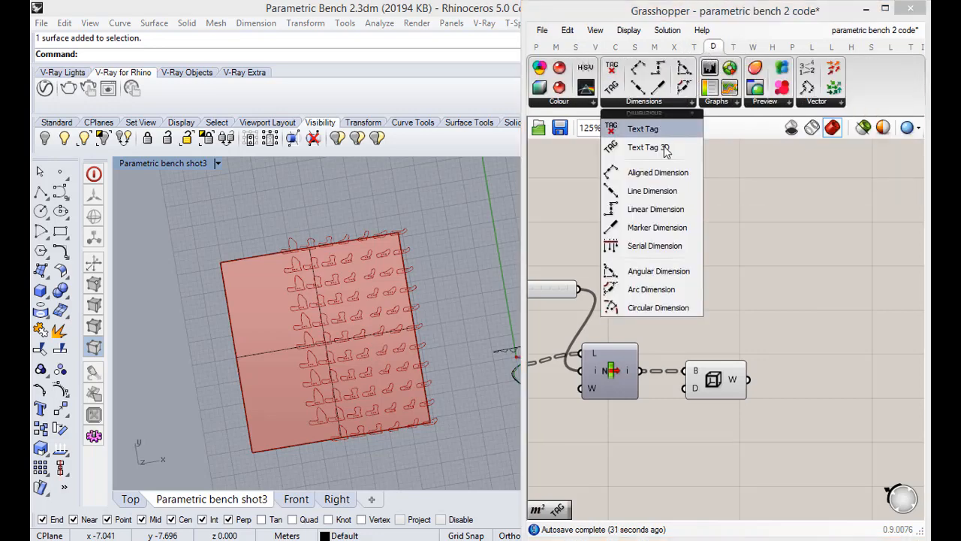
drag(666, 147, 857, 416)
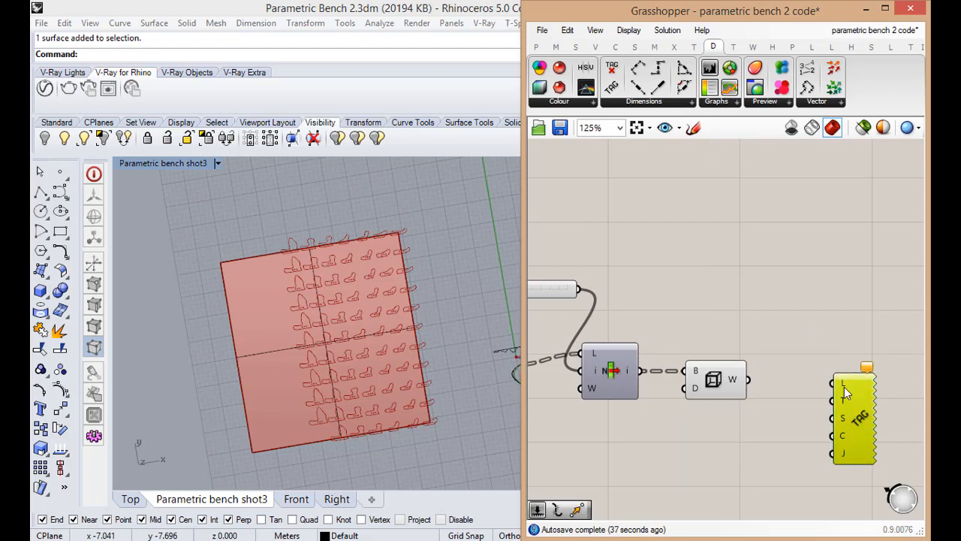
Examine the rib outlines near the rectangle's corner and the Deconstruct Brep outputs for a tag location
scroll(630, 436, down, 2)
scroll(593, 406, up, 3)
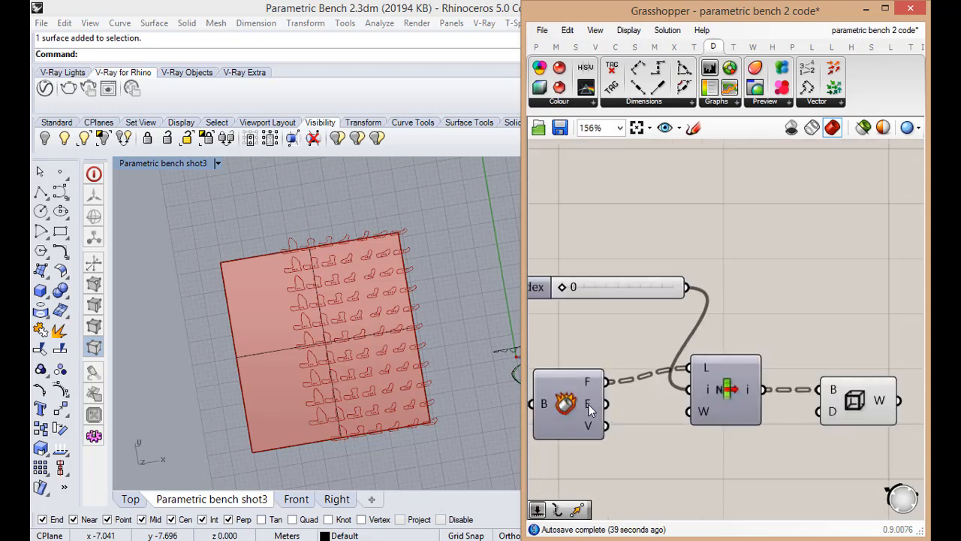
scroll(651, 392, down, 2)
scroll(425, 427, up, 5)
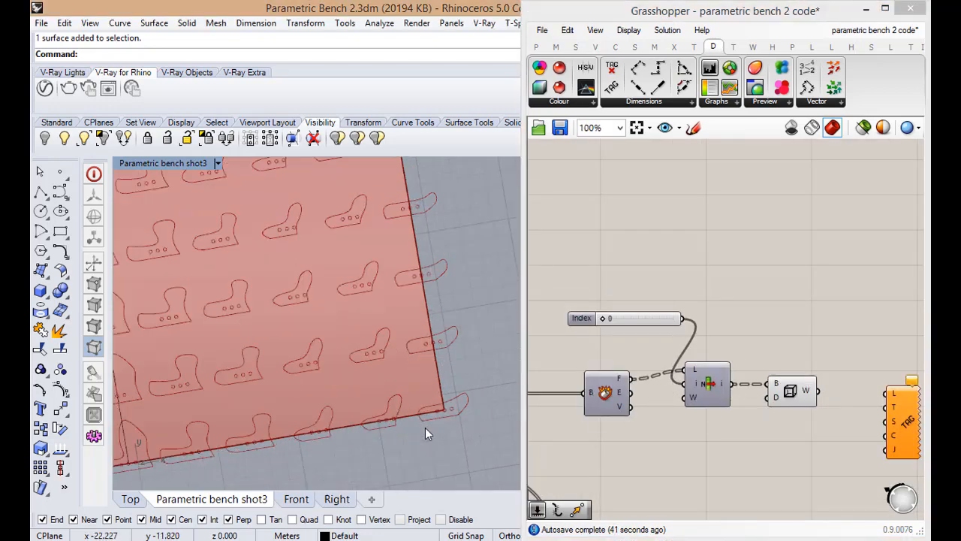
scroll(425, 428, up, 3)
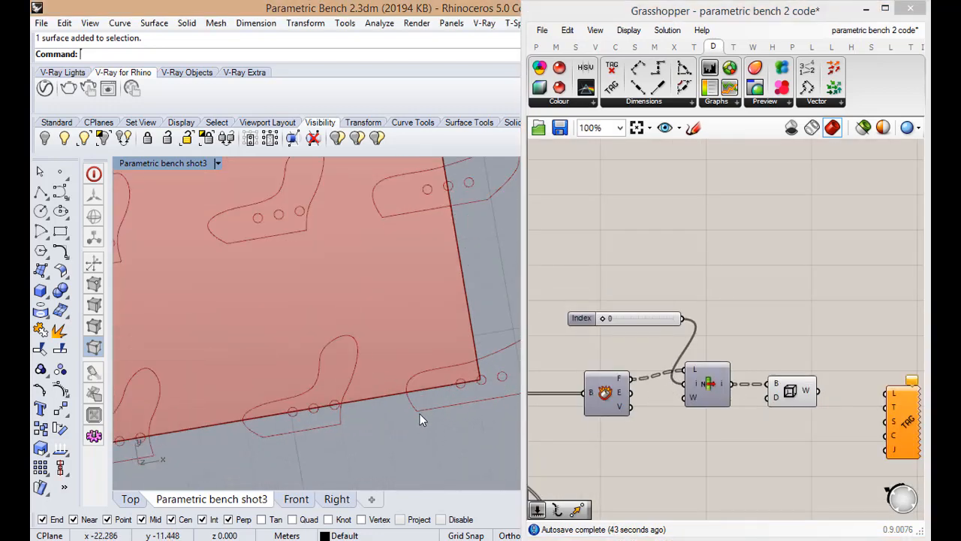
scroll(432, 423, down, 3)
scroll(693, 431, down, 4)
scroll(694, 436, up, 4)
scroll(699, 445, down, 1)
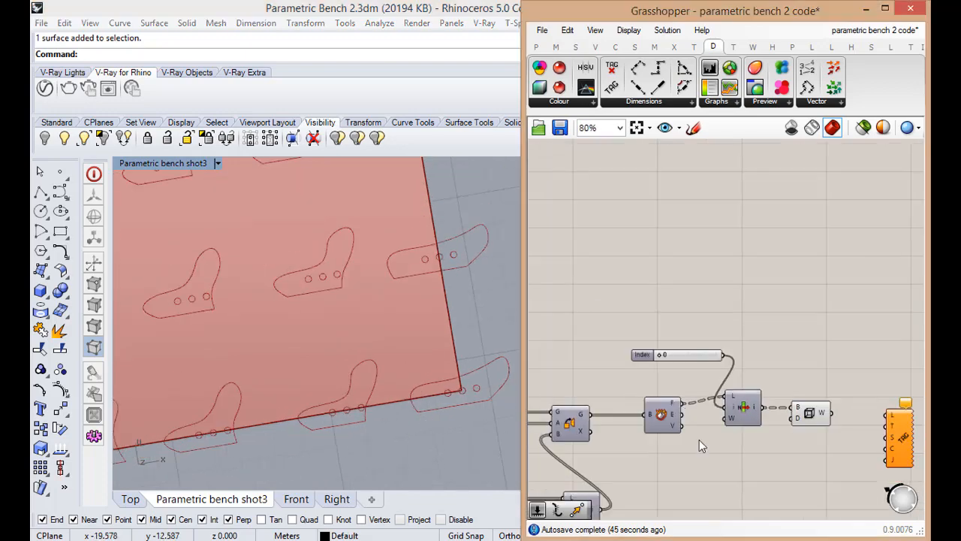
Add a second List Item below the first and connect Deconstruct Brep's vertices output V to its list input L
scroll(720, 457, up, 3)
double_click(726, 456)
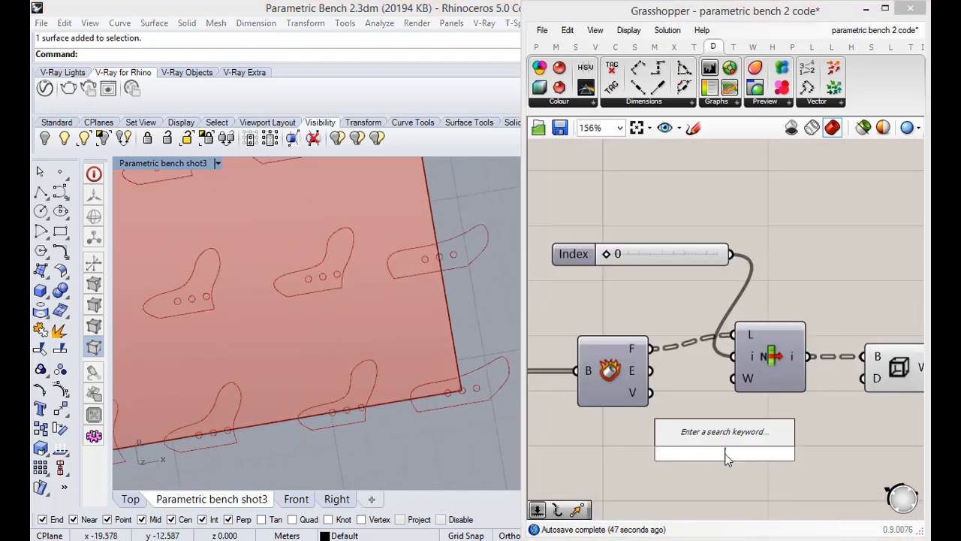
text(lis)
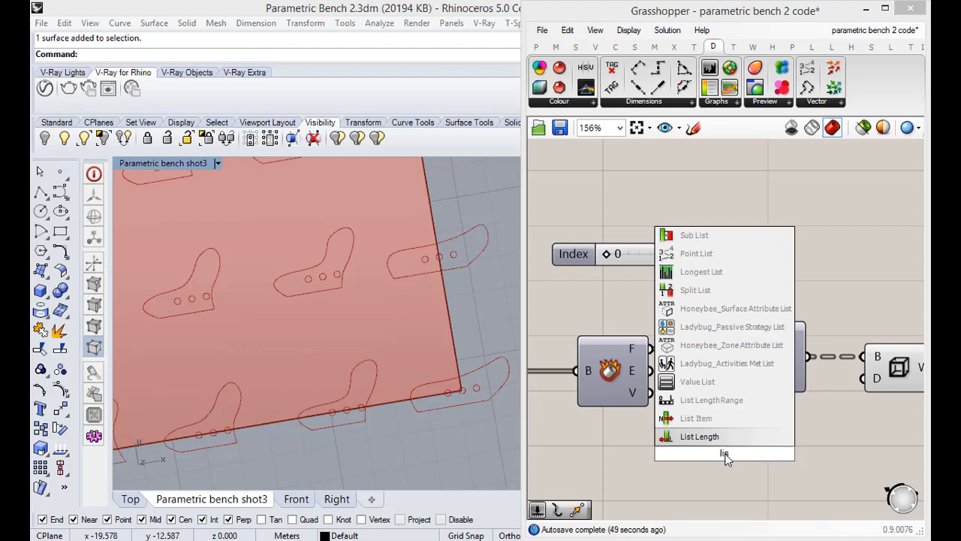
text(t)
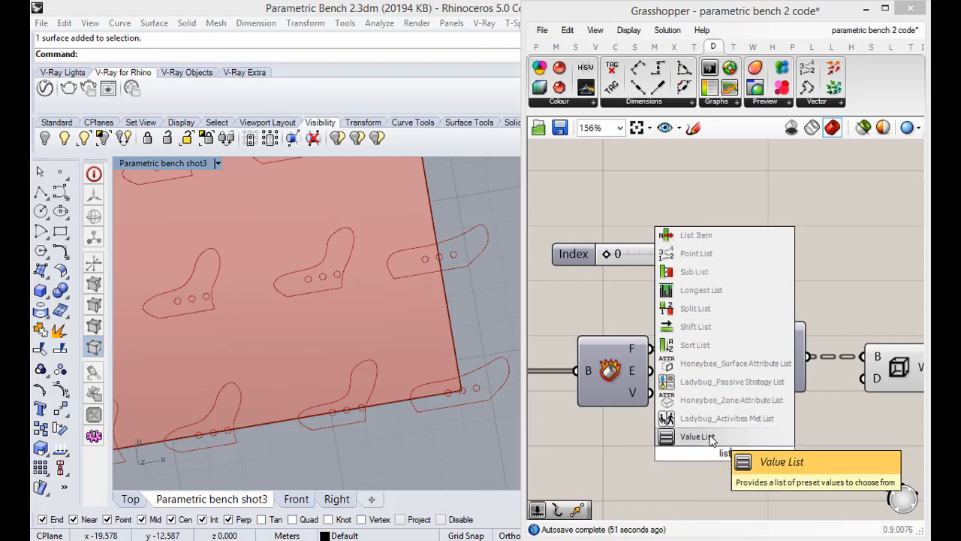
click(697, 326)
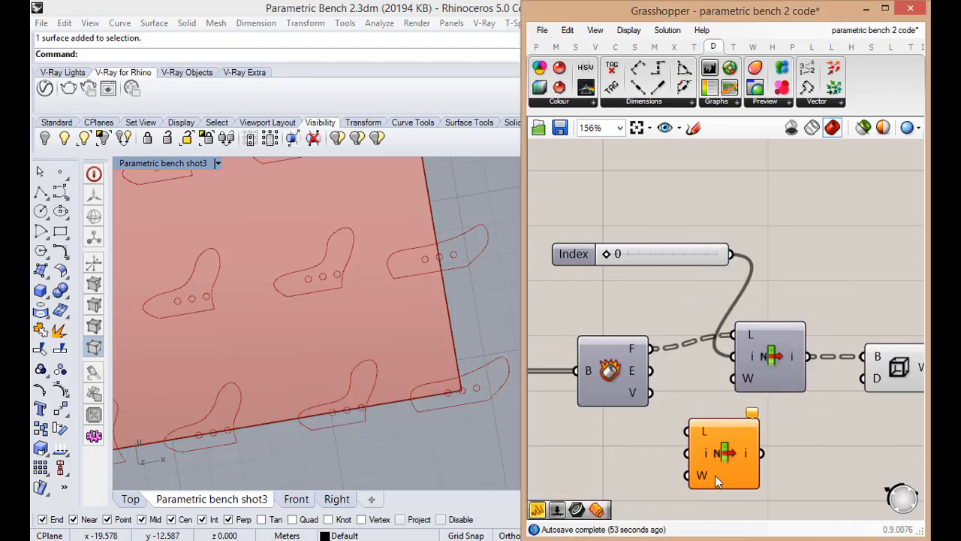
drag(715, 476, 717, 464)
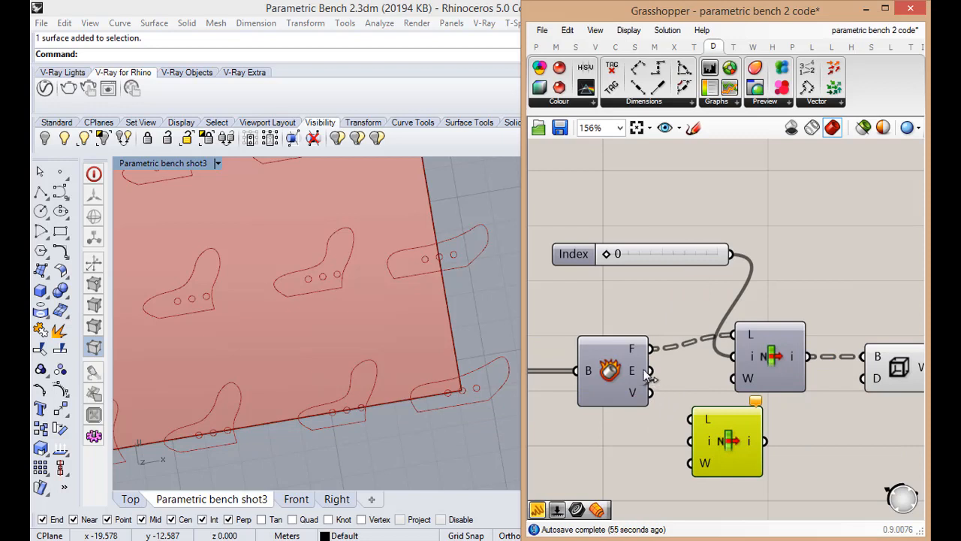
mouse_move(631, 373)
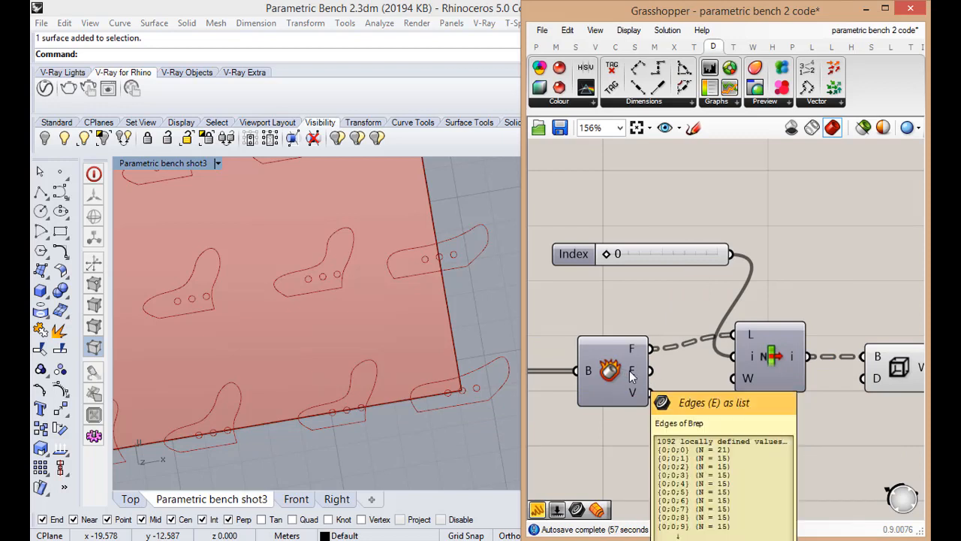
mouse_move(633, 391)
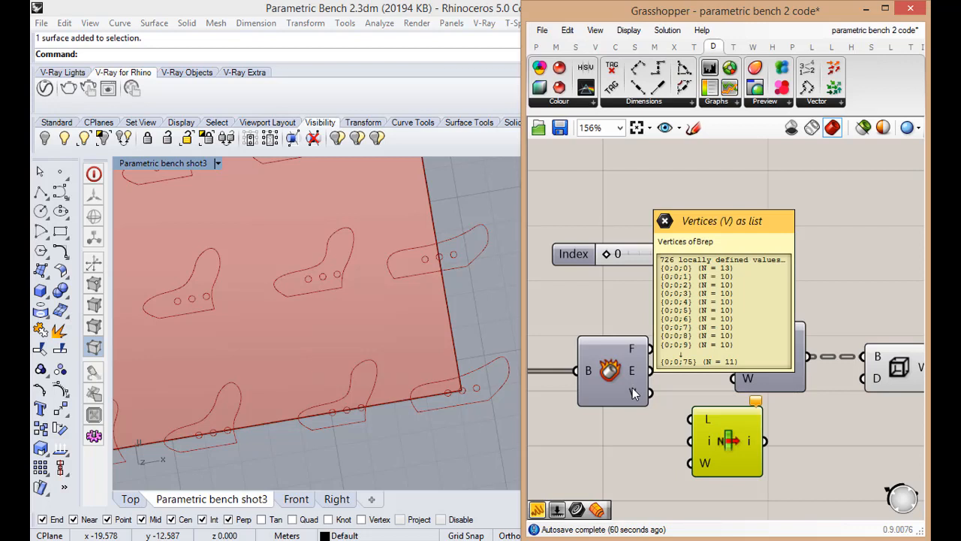
drag(634, 391, 749, 434)
Add an integer number slider starting at 0 and connect it to index input i of the vertices List Item
scroll(748, 433, down, 3)
scroll(668, 455, up, 3)
double_click(704, 454)
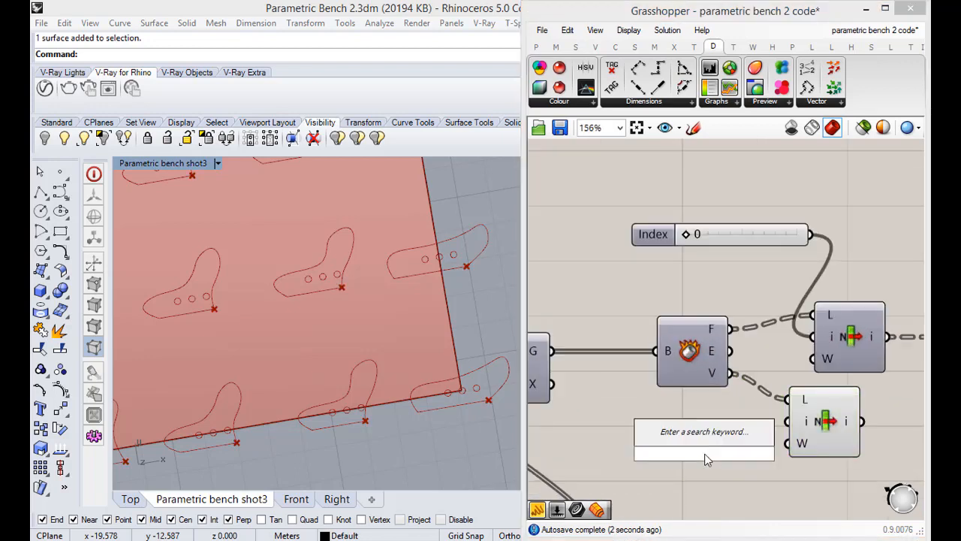
text(0)
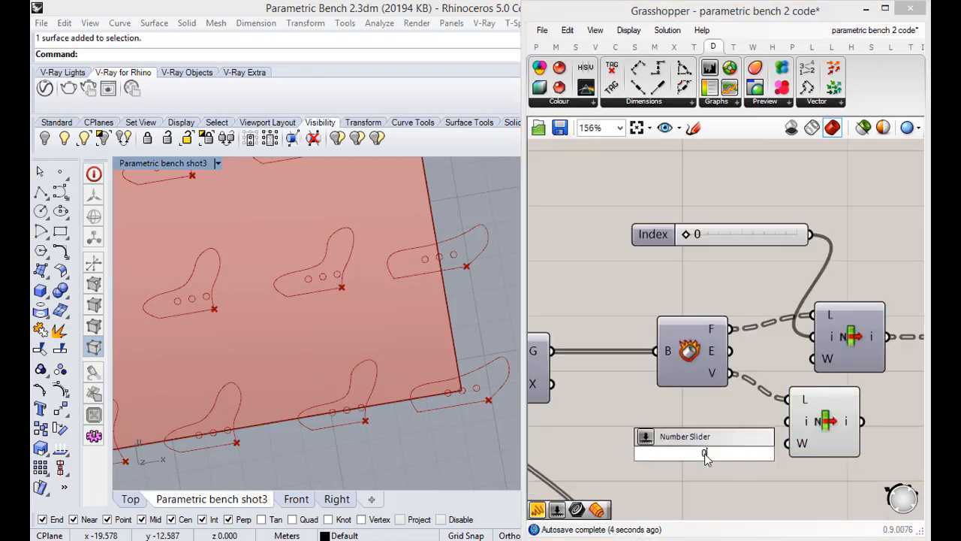
text(<2)
key(Return)
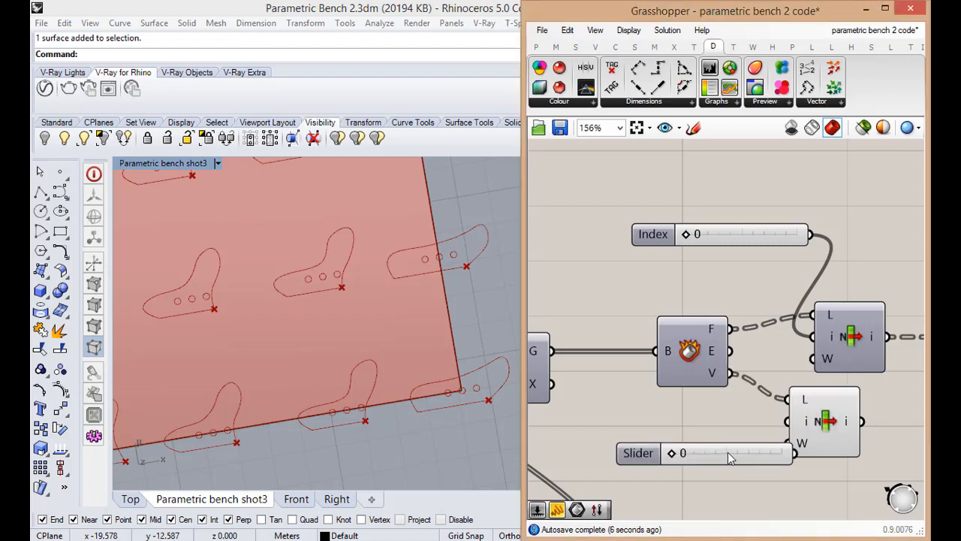
drag(761, 440, 787, 421)
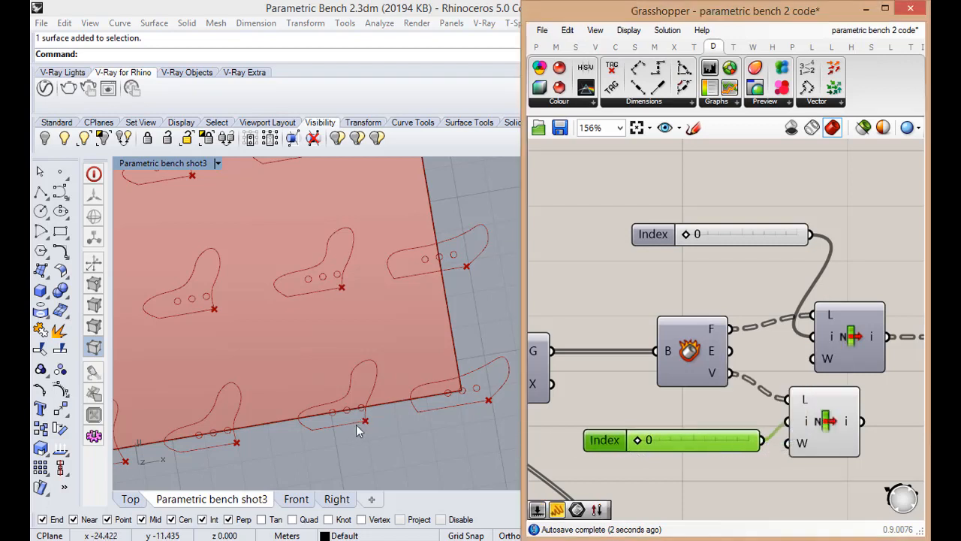
Set the vertices List Item's index slider to 3
drag(638, 443, 649, 426)
scroll(706, 449, down, 4)
scroll(702, 428, up, 3)
scroll(700, 426, down, 3)
scroll(710, 438, up, 3)
drag(722, 433, 720, 439)
scroll(713, 439, down, 3)
scroll(824, 428, up, 3)
scroll(682, 441, down, 1)
click(682, 443)
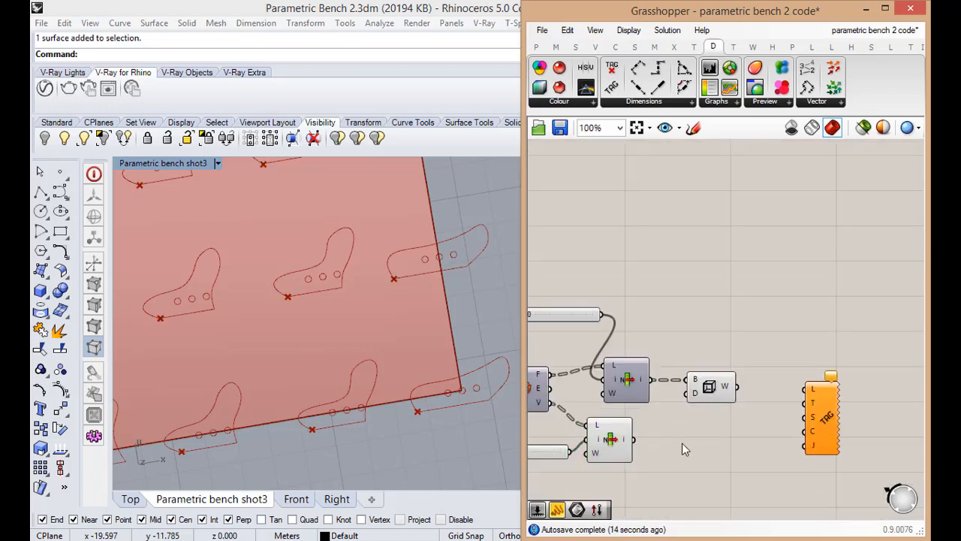
Connect output i of the vertices List Item to the location input L of Text Tag 3D
scroll(635, 434, down, 3)
scroll(638, 437, up, 3)
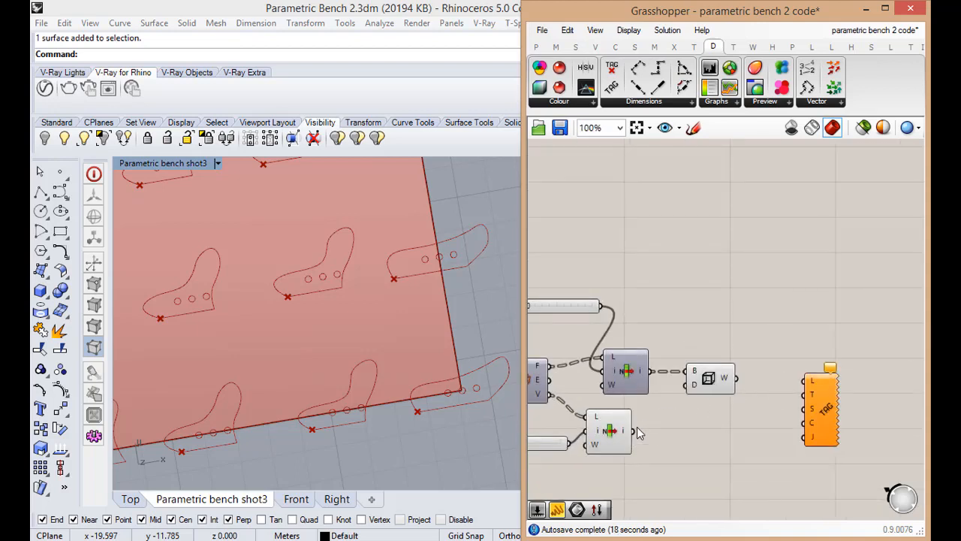
drag(635, 430, 809, 395)
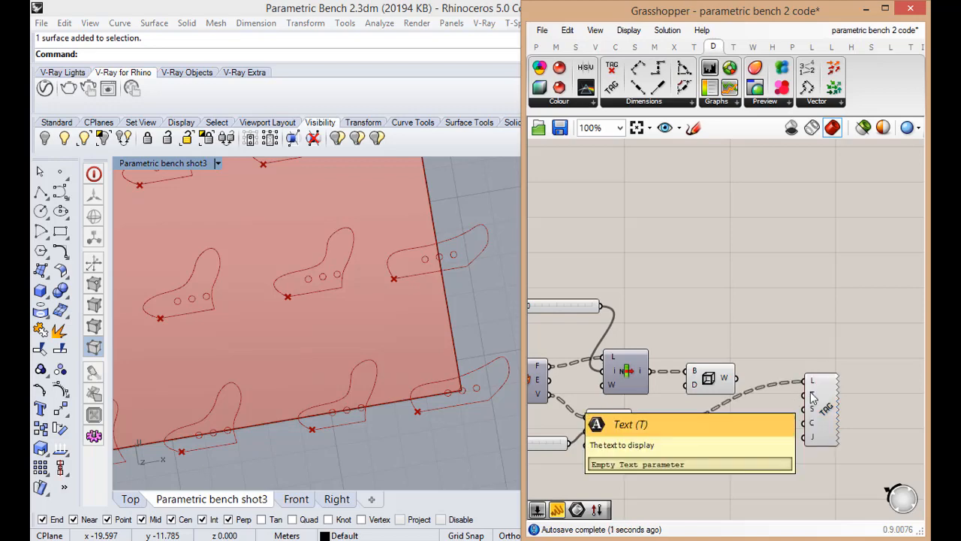
Connect result R of the component that joins the N_ prefix with the number series to Text Tag 3D's text input T
scroll(812, 396, down, 5)
scroll(617, 409, up, 5)
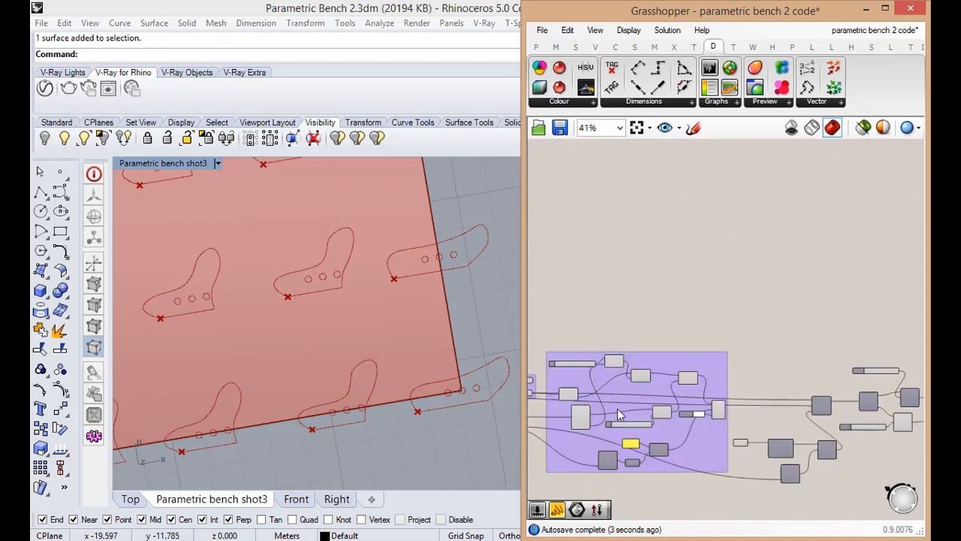
scroll(716, 407, down, 4)
scroll(744, 450, up, 3)
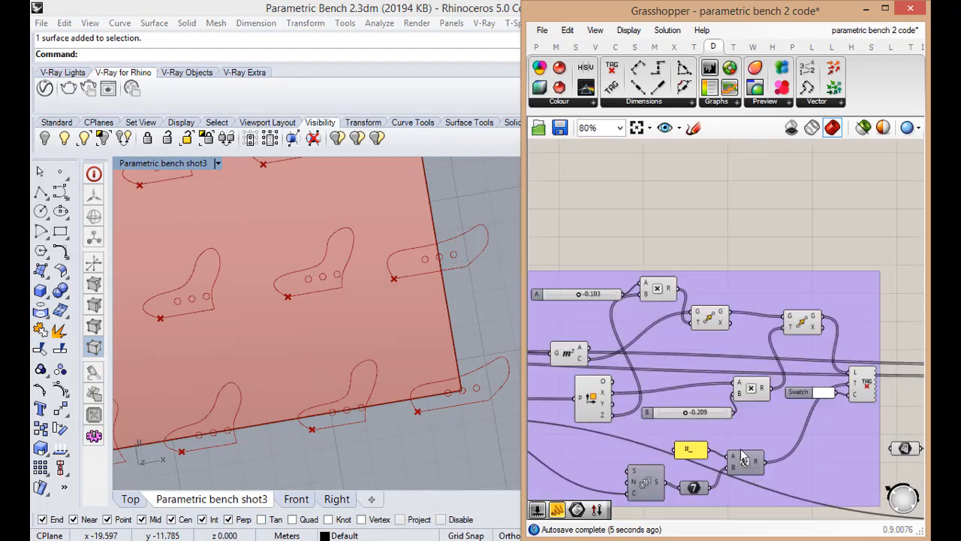
scroll(757, 475, down, 5)
scroll(788, 465, up, 2)
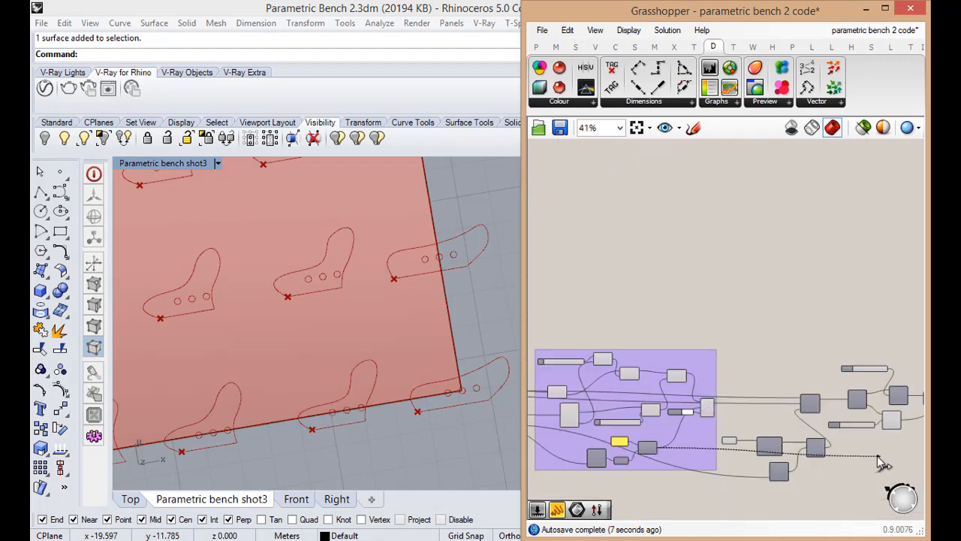
scroll(792, 485, down, 4)
scroll(795, 484, up, 9)
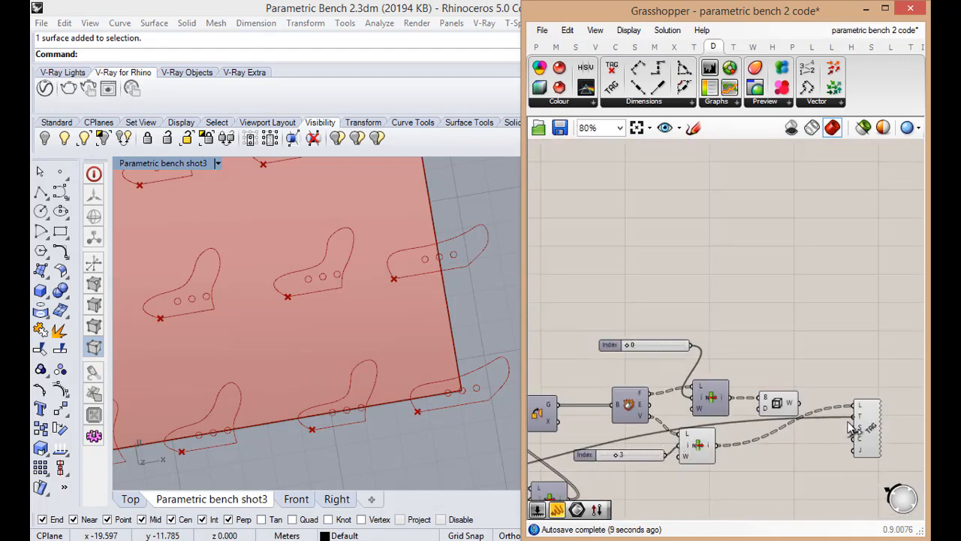
Flatten output i of the vertices List Item that supplies the tag locations
click(861, 441)
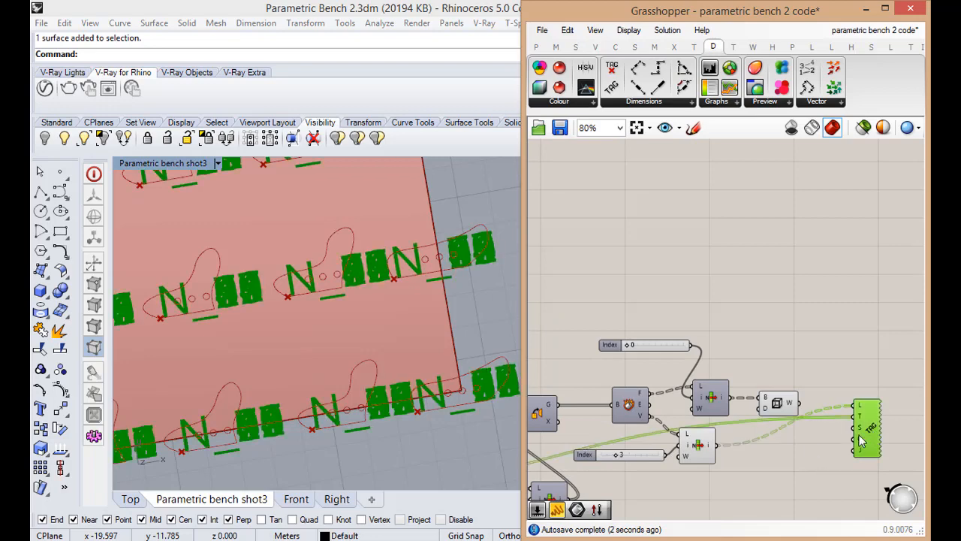
click(843, 460)
scroll(869, 434, up, 1)
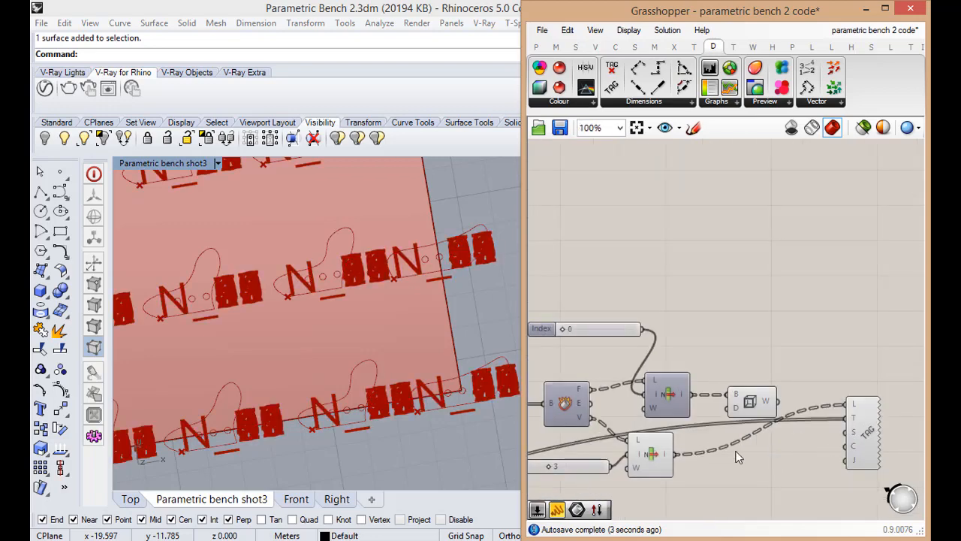
right_click(665, 462)
click(687, 470)
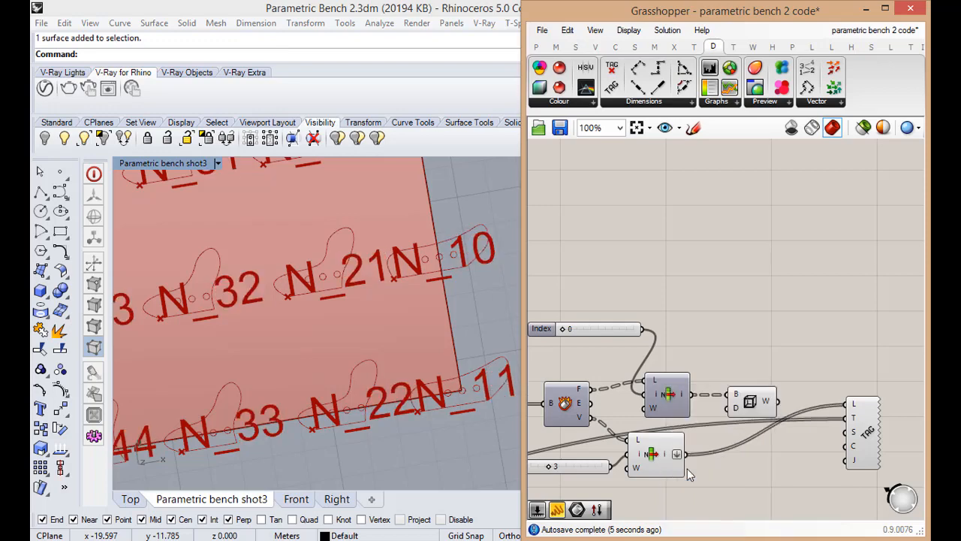
Add a three-decimal number slider starting at 0.000 and connect it to the size input S of Text Tag 3D
click(862, 439)
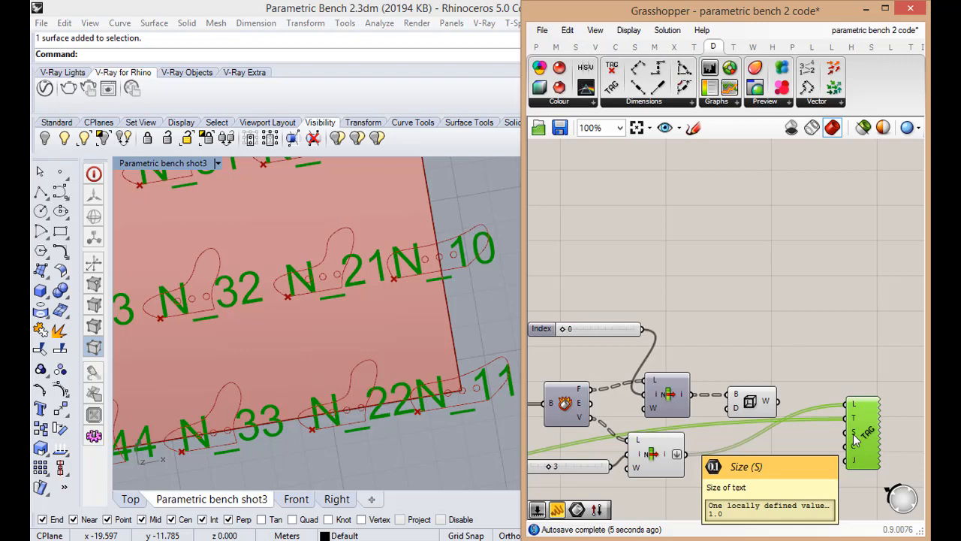
double_click(788, 450)
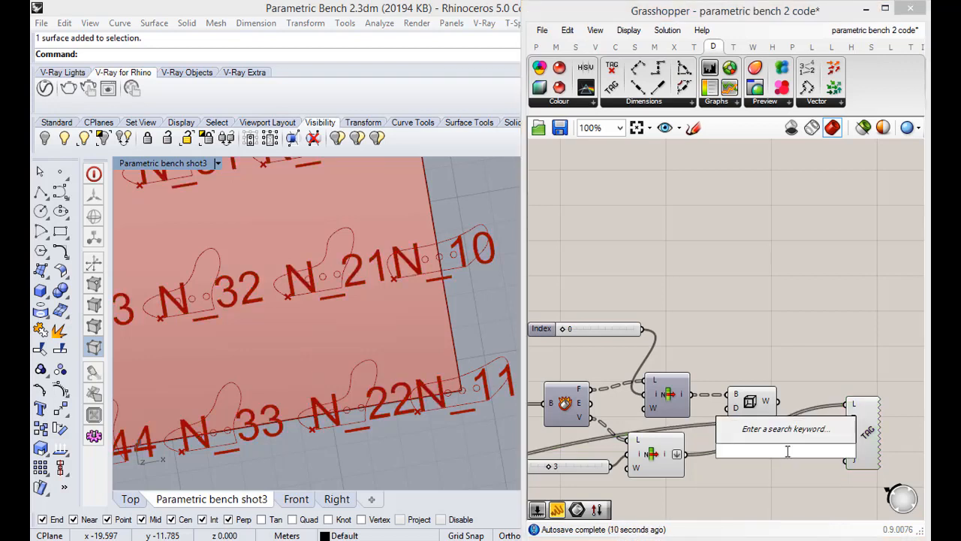
text(0)
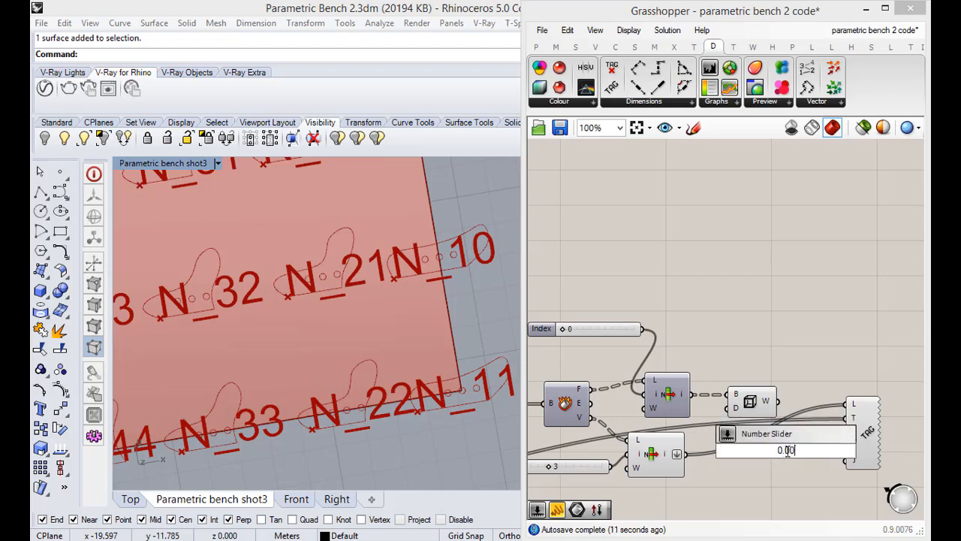
text(.1<)
key(Return)
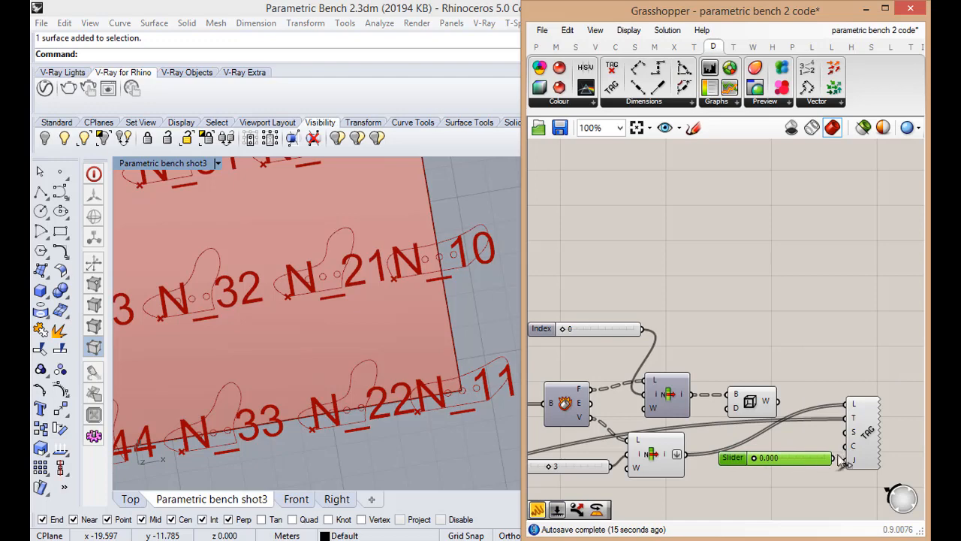
drag(833, 458, 848, 432)
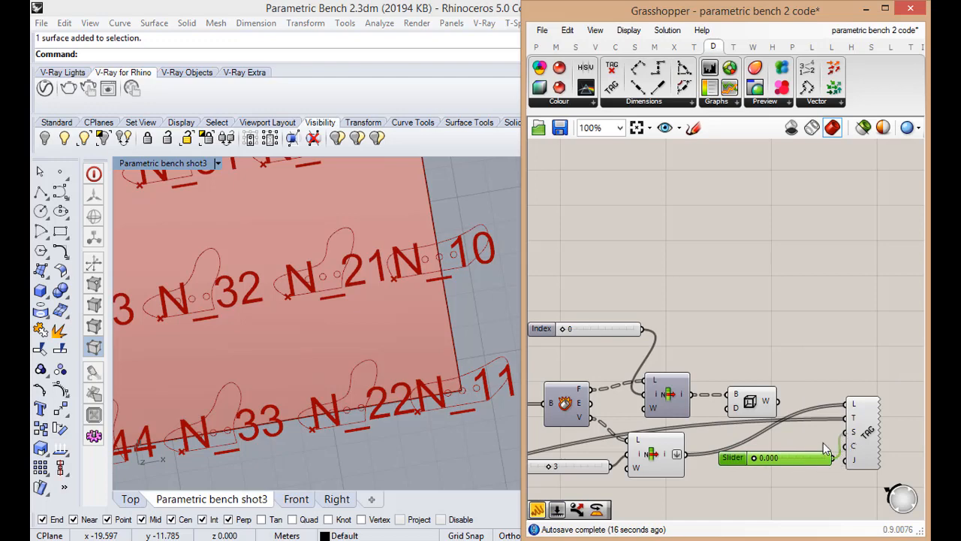
Set the tags' Size slider to 0.010 and check the tags on the ribs
double_click(751, 459)
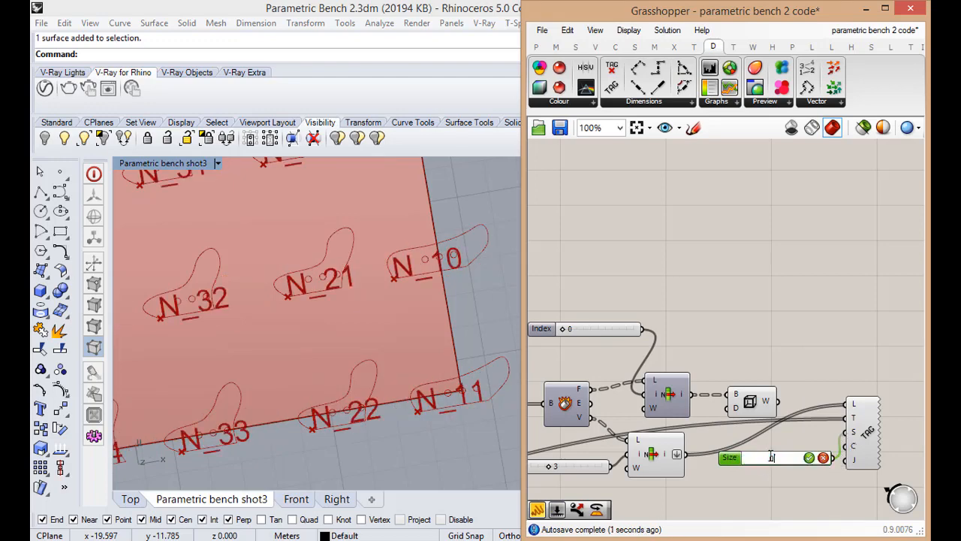
text(0.01)
key(Return)
scroll(293, 441, up, 4)
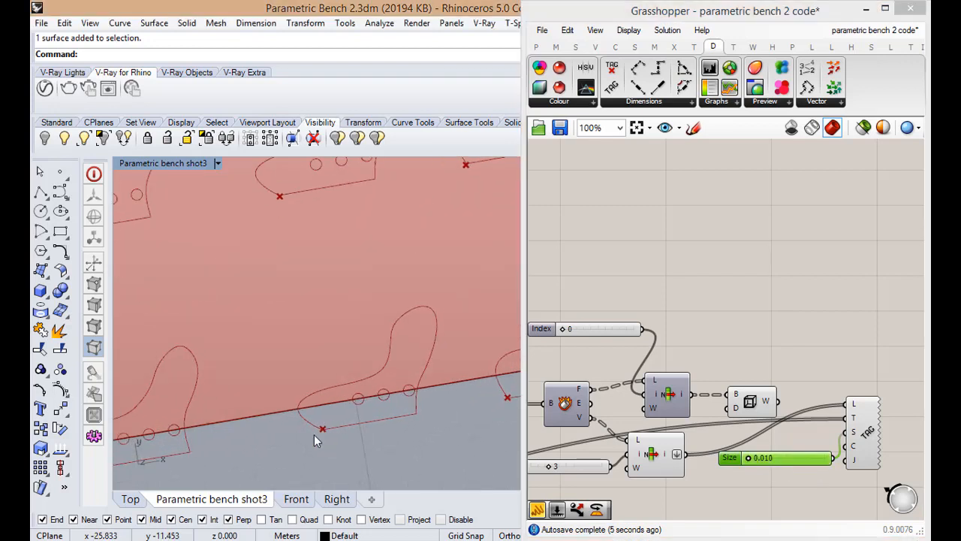
Set the tags' Size slider to 0.100 and inspect the tags at the ribs' corner points
double_click(770, 459)
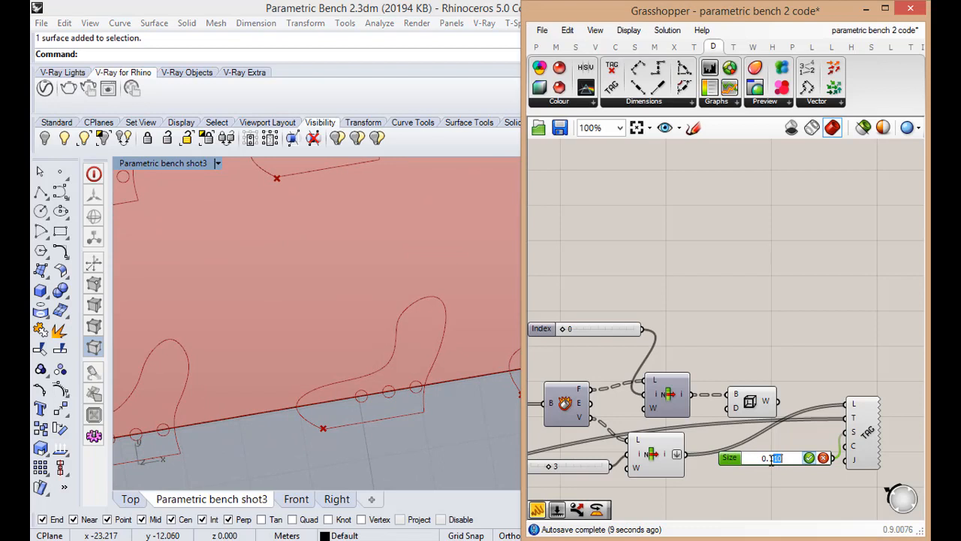
text(0)
click(809, 457)
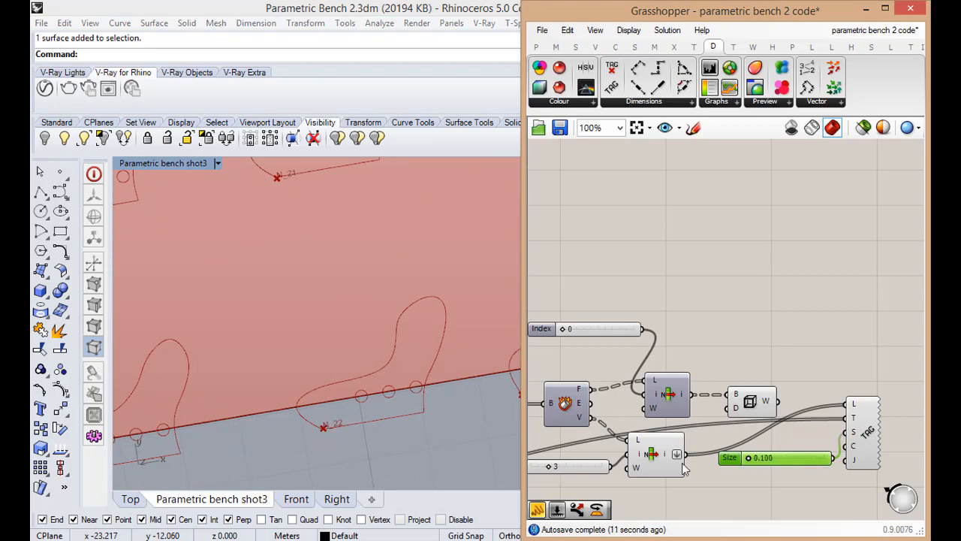
scroll(416, 361, down, 1)
right_drag(353, 376, 347, 355)
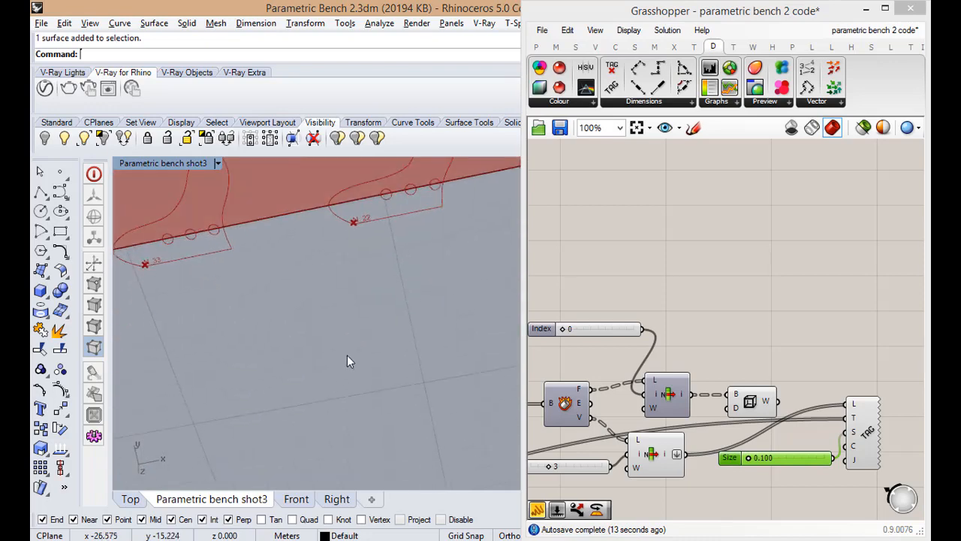
scroll(363, 300, down, 2)
right_drag(364, 300, 358, 354)
scroll(369, 412, up, 5)
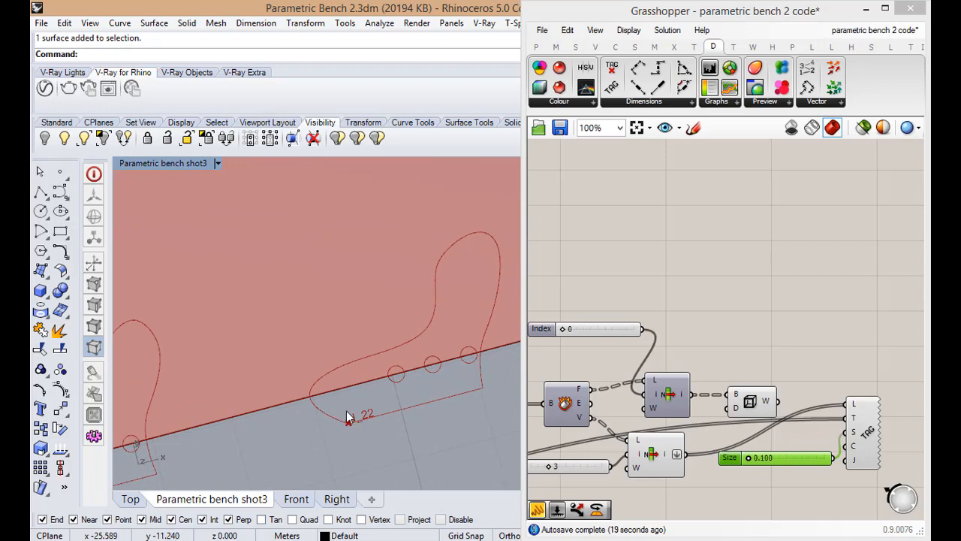
scroll(696, 468, down, 1)
scroll(798, 477, up, 1)
Add a Move component and connect output i of the vertices List Item to its geometry input G
drag(844, 472, 787, 427)
drag(828, 403, 910, 395)
scroll(911, 395, down, 2)
scroll(774, 426, up, 3)
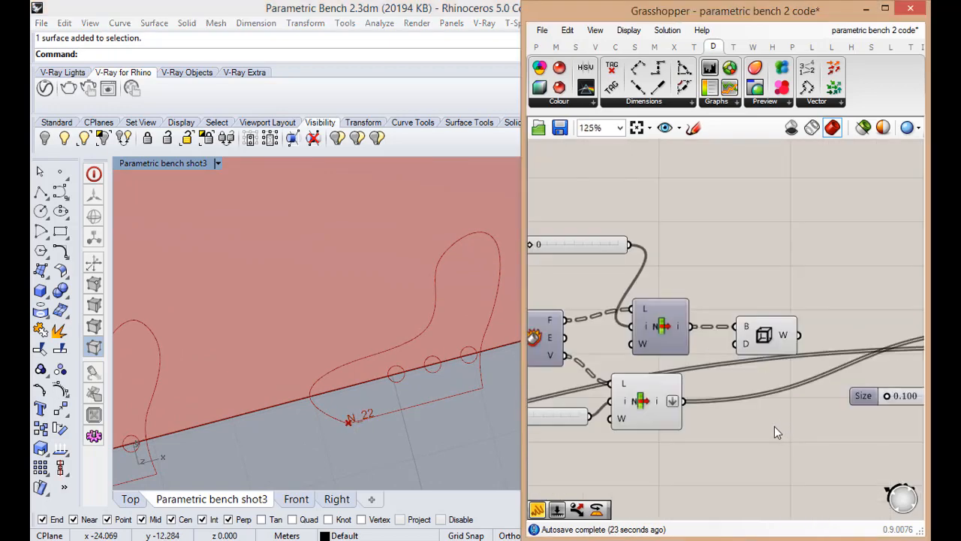
double_click(751, 438)
text(mov)
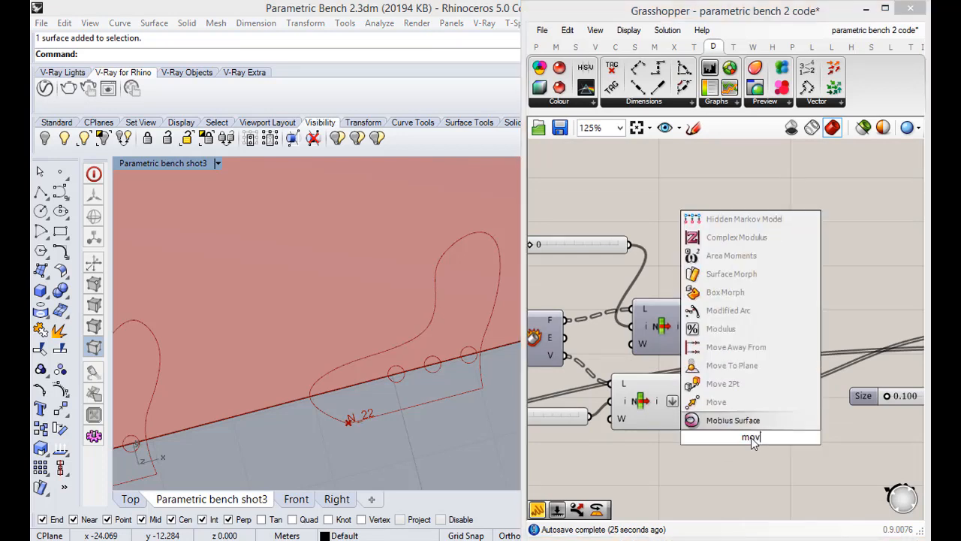
text(e)
key(Return)
drag(753, 434, 772, 434)
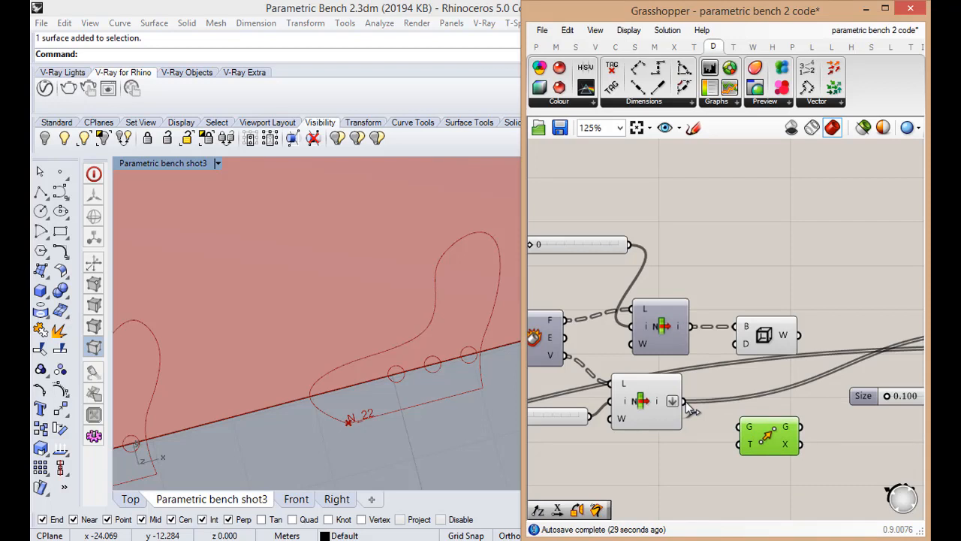
drag(685, 401, 775, 432)
right_drag(775, 432, 800, 408)
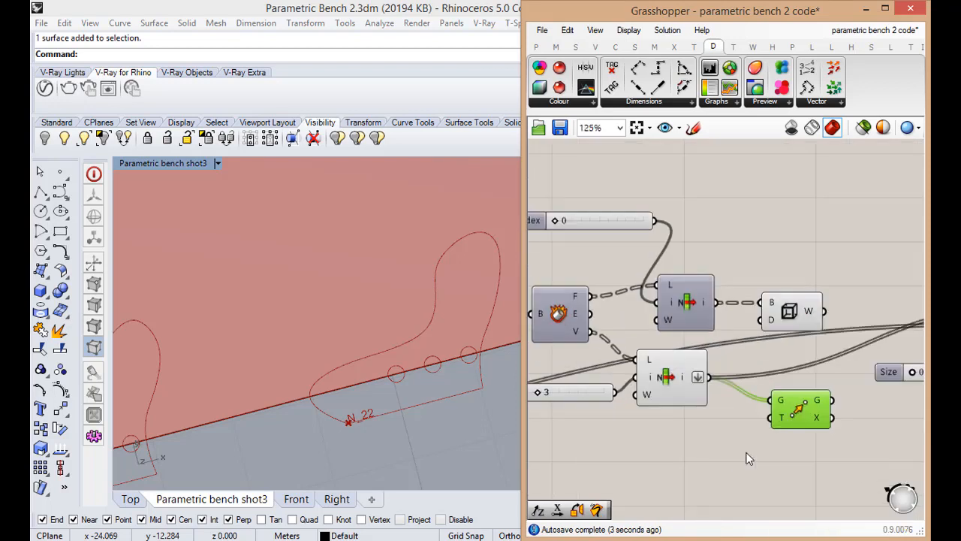
click(744, 456)
double_click(744, 456)
text(vec)
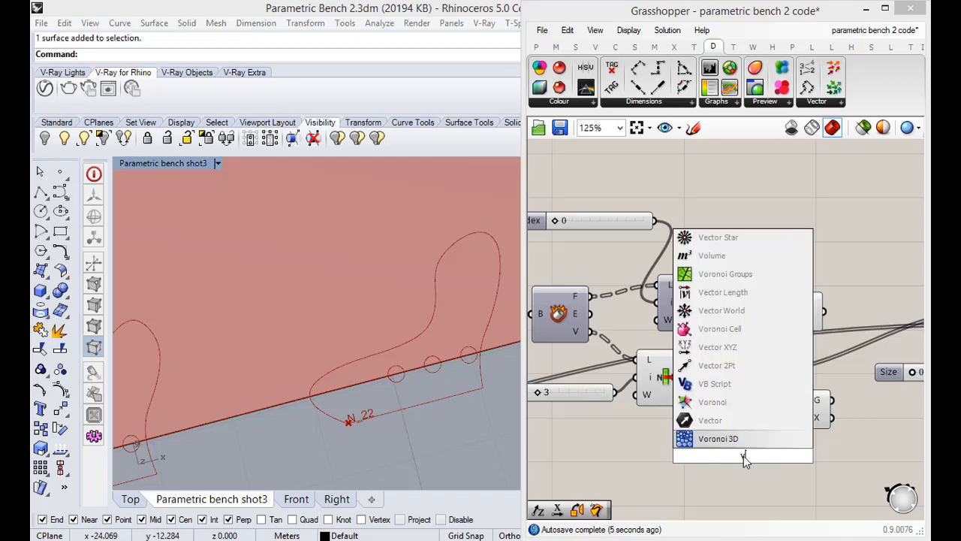
key(BackSpace)
key(BackSpace)
key(BackSpace)
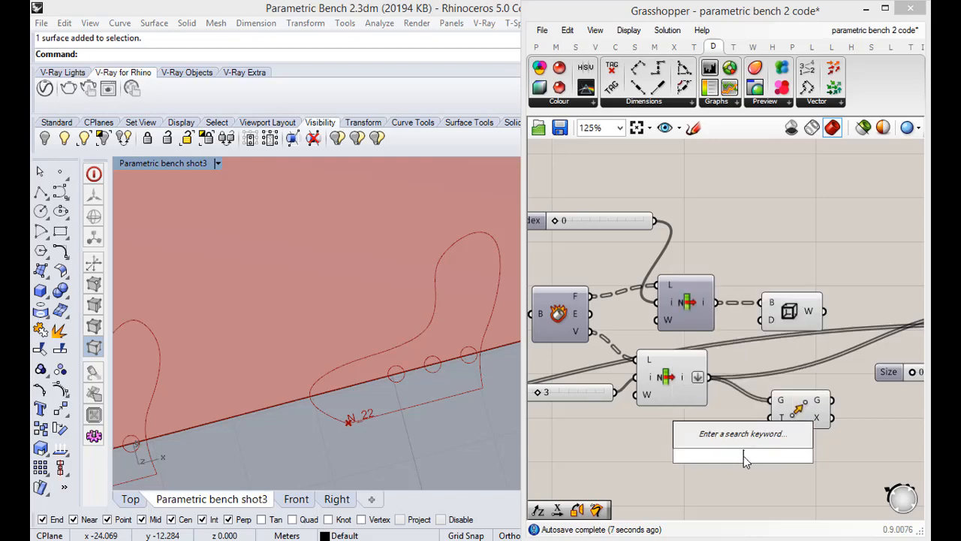
key(Escape)
Place a Vector XYZ component on the canvas below the Move component, discarding the misplaced Deconstruct Vector
click(596, 47)
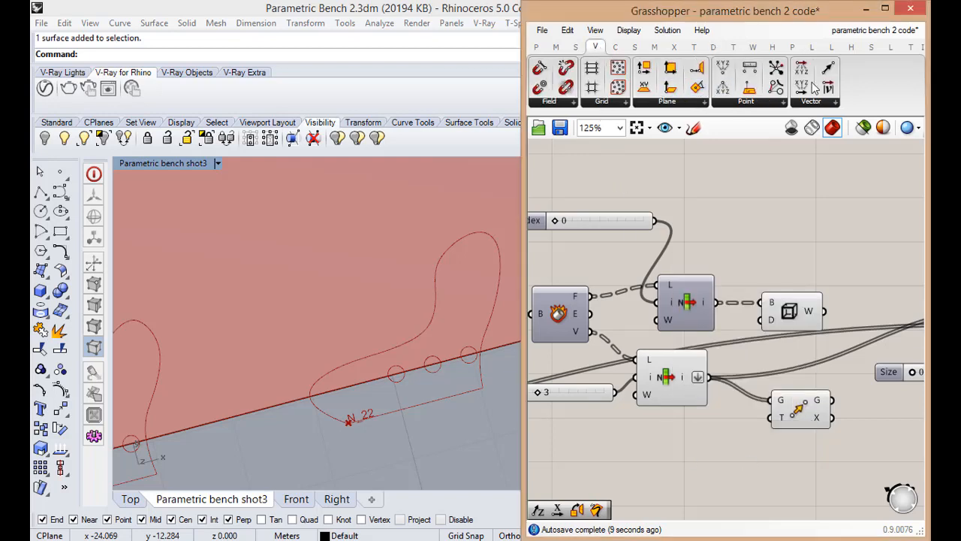
drag(802, 69, 708, 463)
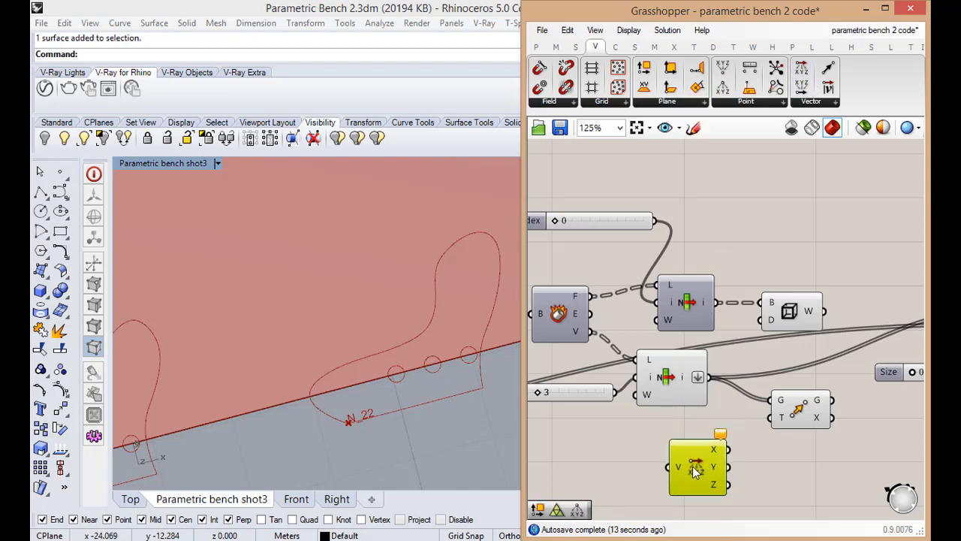
key(Delete)
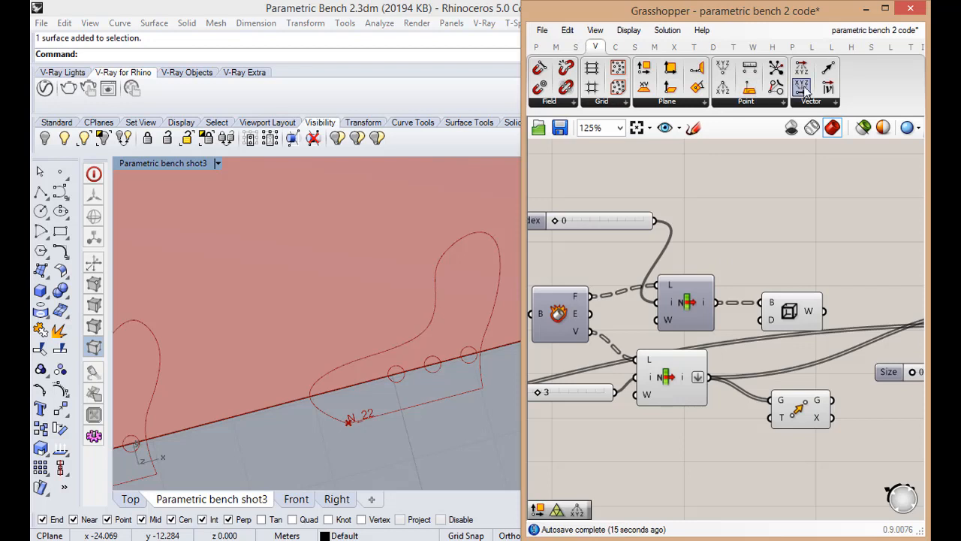
drag(802, 89, 732, 464)
Add a three-decimal number slider at 0.000 beside the Vector XYZ component and duplicate it below
double_click(647, 446)
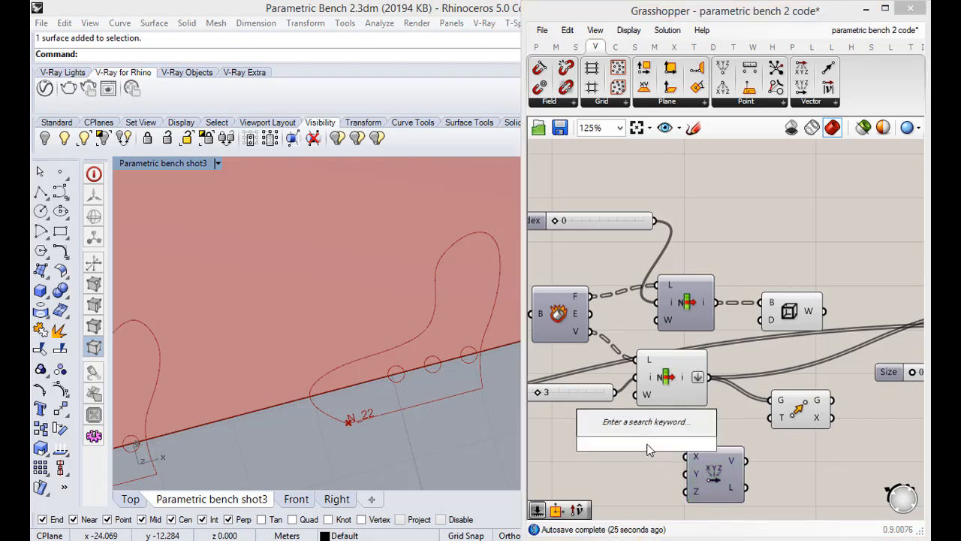
text(0)
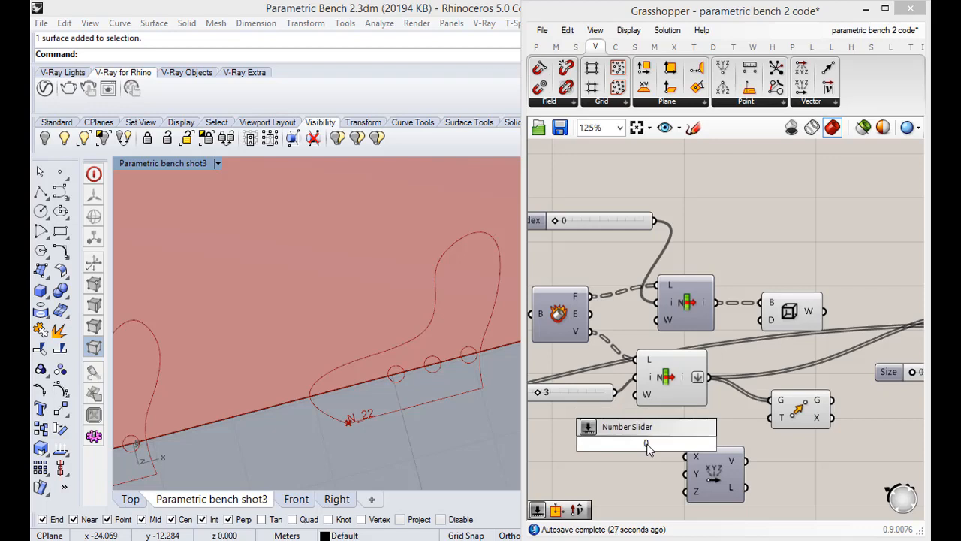
key(BackSpace)
text(1)
key(BackSpace)
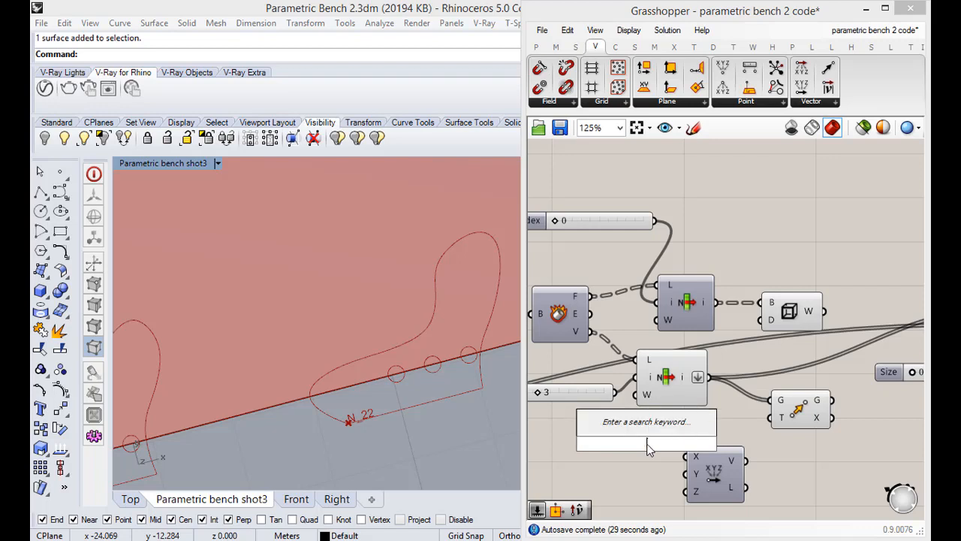
text(0.000<)
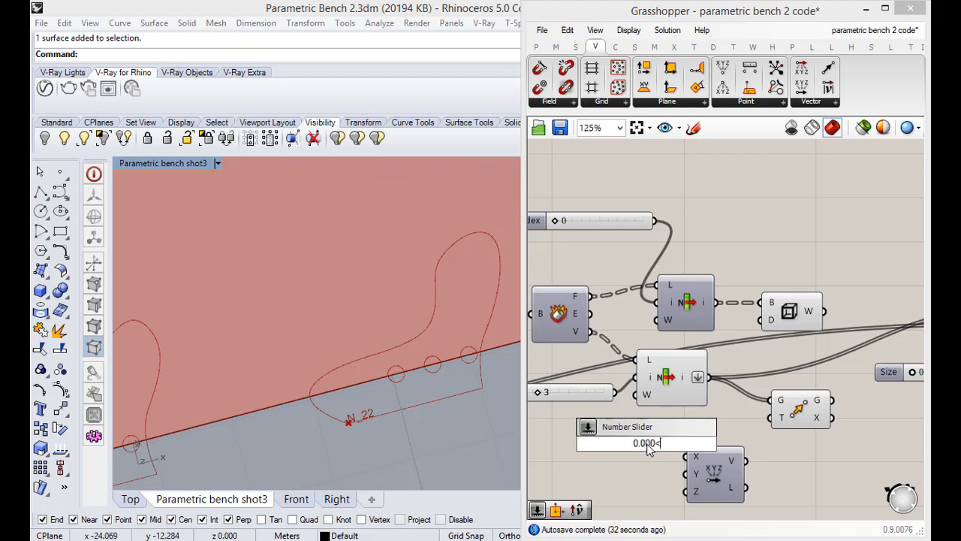
key(Return)
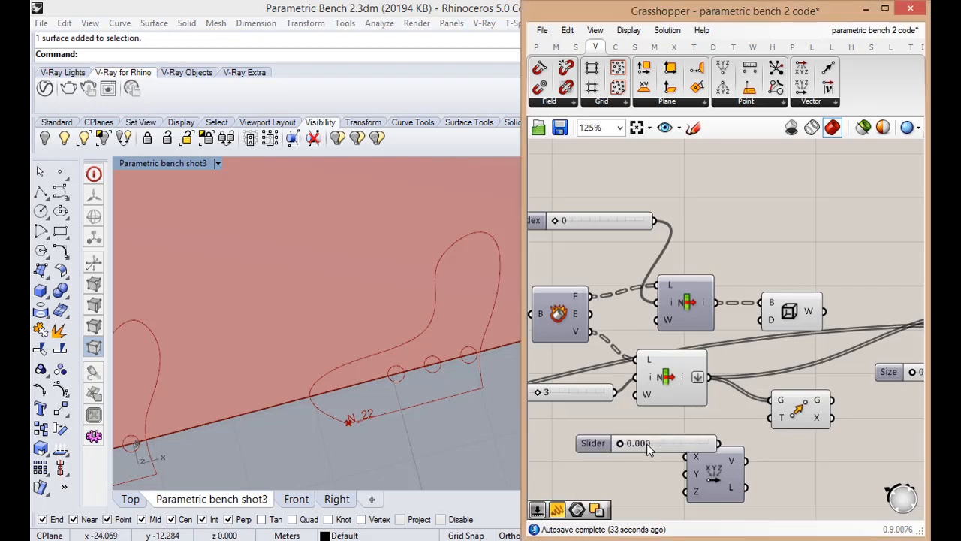
mouse_move(638, 446)
mouse_down()
mouse_move(623, 453)
mouse_move(631, 459)
mouse_move(617, 446)
mouse_move(635, 429)
mouse_up()
Set the upper new slider's minimum to -1.000, keeping the maximum at 1.000
scroll(653, 439, down, 2)
scroll(629, 460, up, 2)
double_click(637, 433)
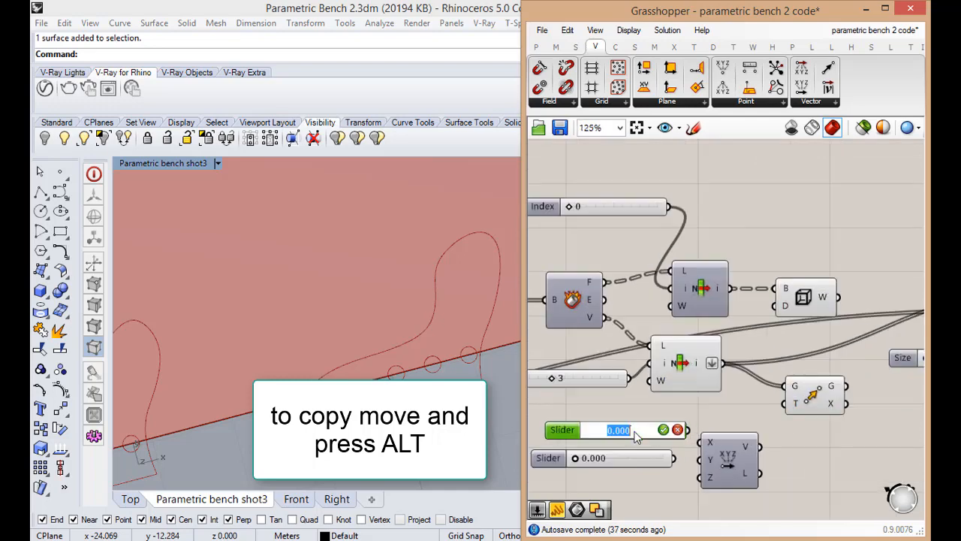
double_click(564, 431)
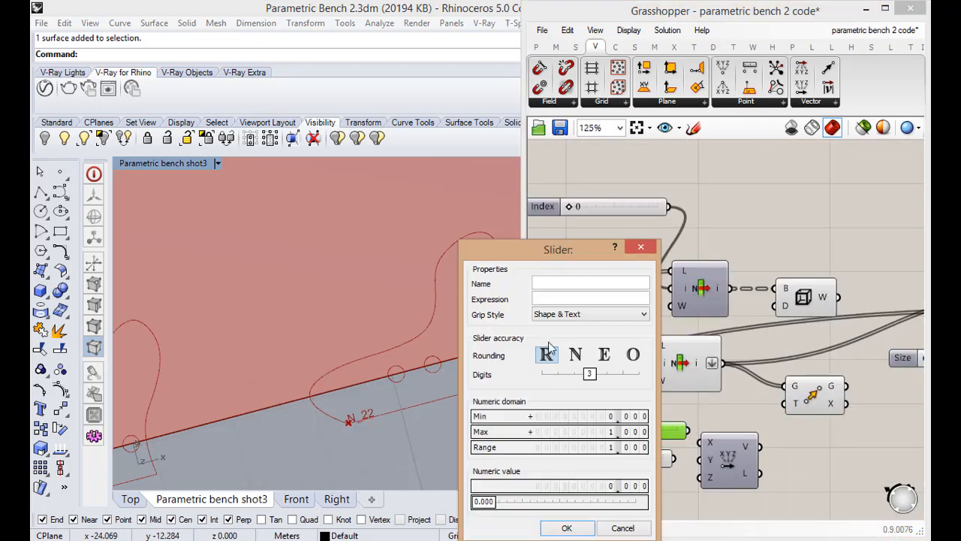
double_click(589, 416)
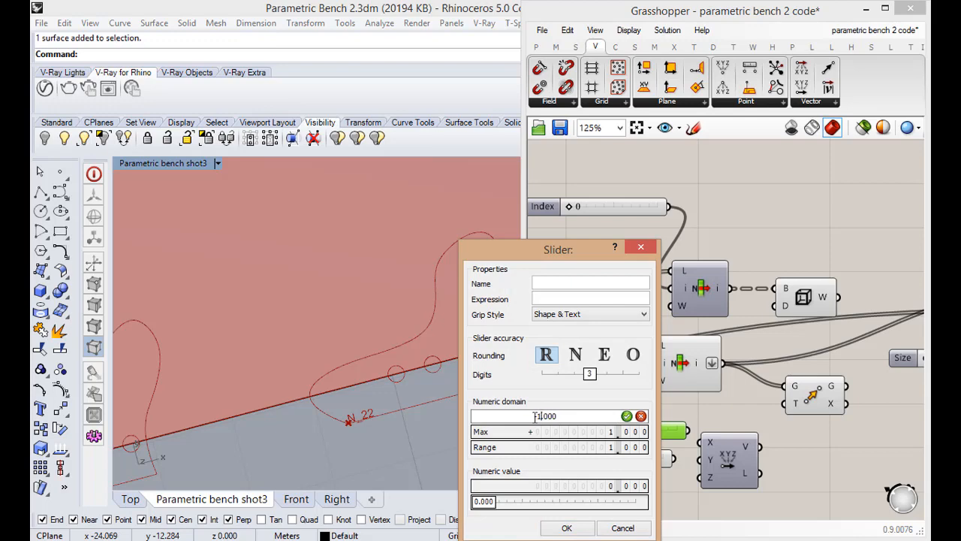
click(627, 416)
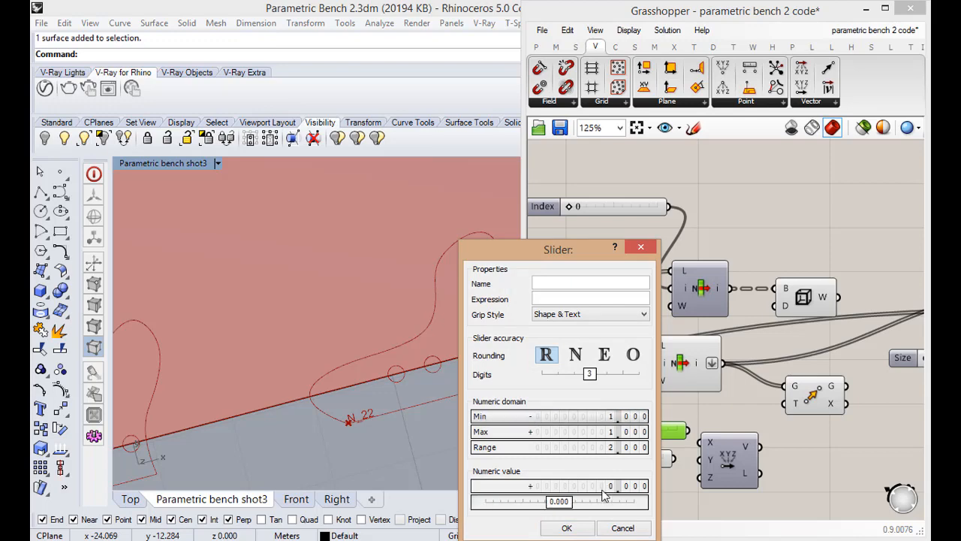
click(570, 527)
Duplicate the -1 to 1 slider twice and connect the three sliders to Vector XYZ's X, Y and Z inputs
alt+drag(645, 431, 633, 467)
alt+drag(633, 468, 636, 490)
click(659, 434)
drag(660, 440, 752, 468)
Connect Vector XYZ's output V to Move's input T, and Move's output G to Text Tag 3D's location input L
right_drag(887, 439, 804, 457)
drag(727, 406, 755, 406)
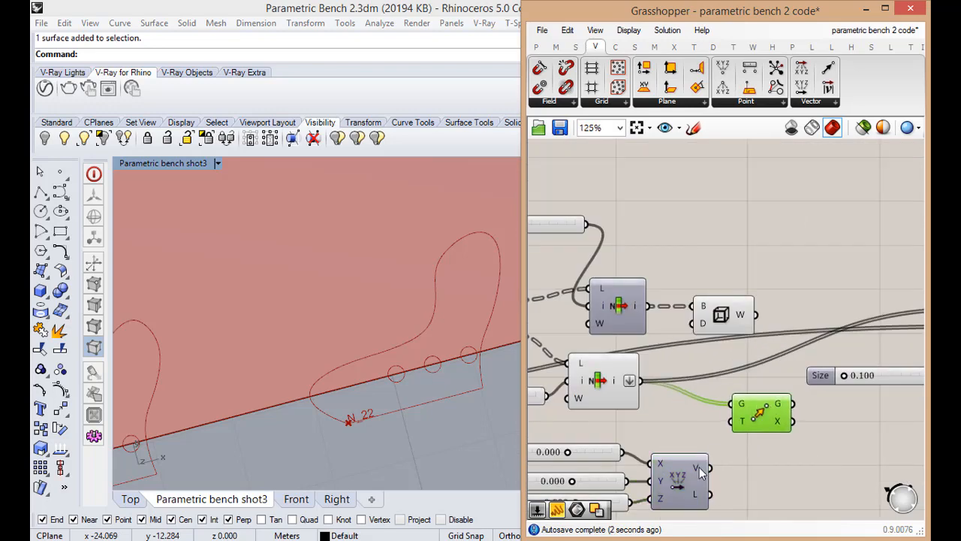
scroll(744, 427, down, 2)
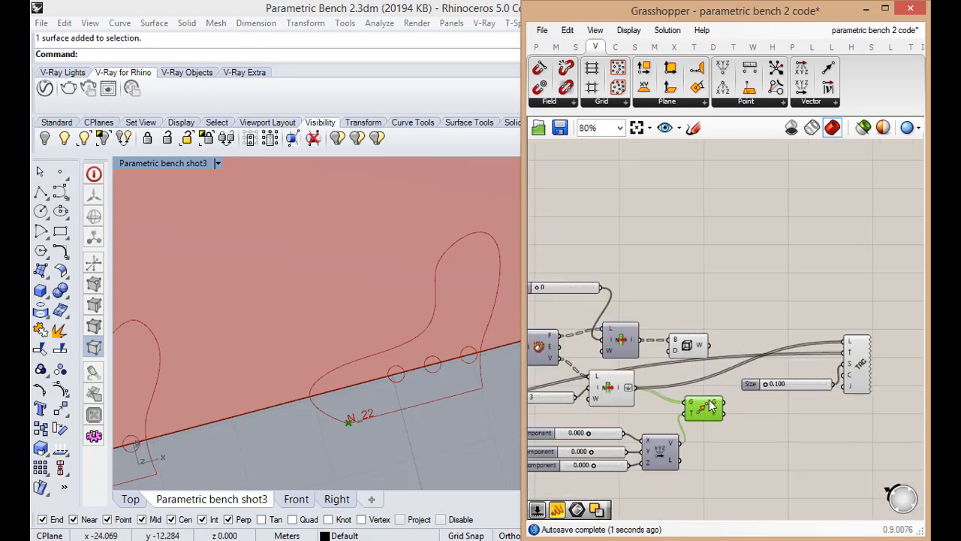
scroll(704, 410, up, 1)
scroll(693, 433, down, 1)
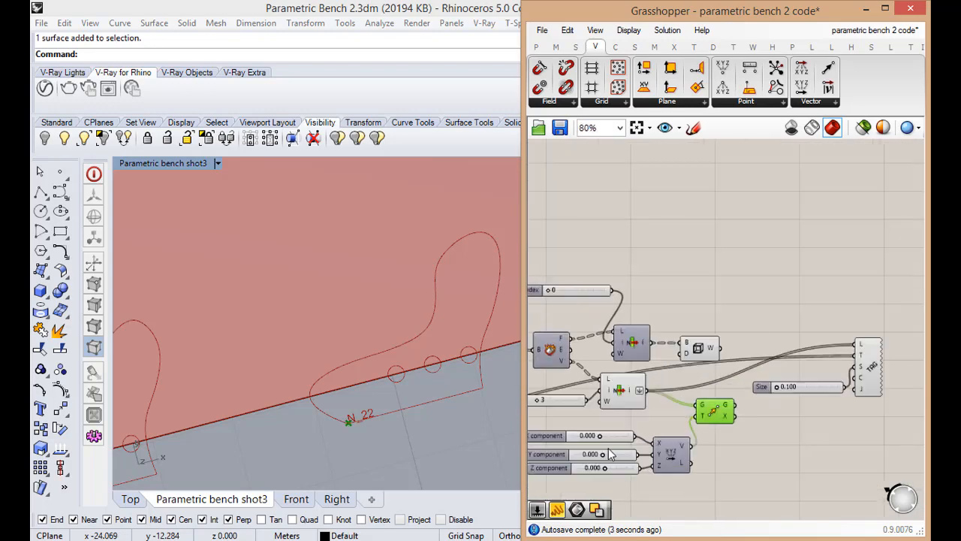
scroll(697, 429, up, 1)
scroll(709, 423, down, 1)
scroll(751, 410, up, 1)
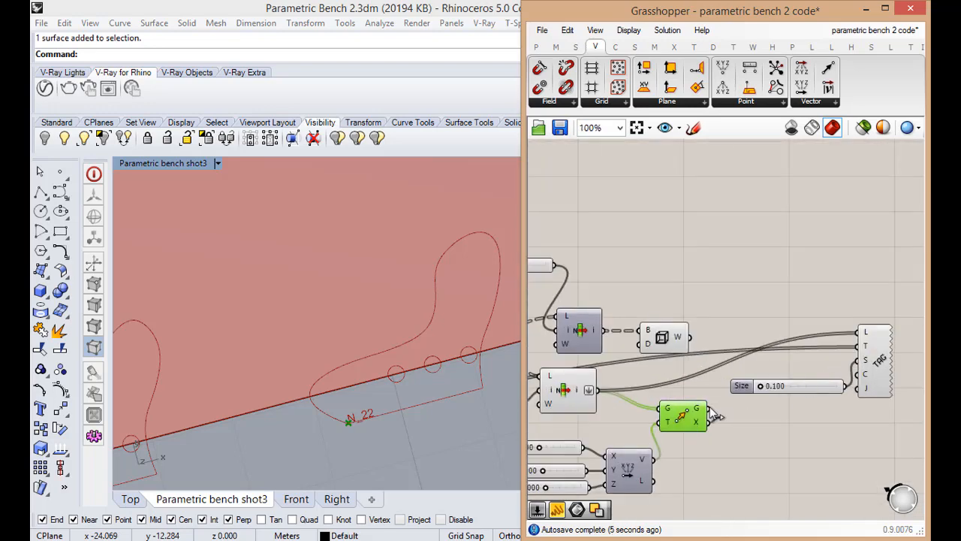
drag(711, 411, 859, 332)
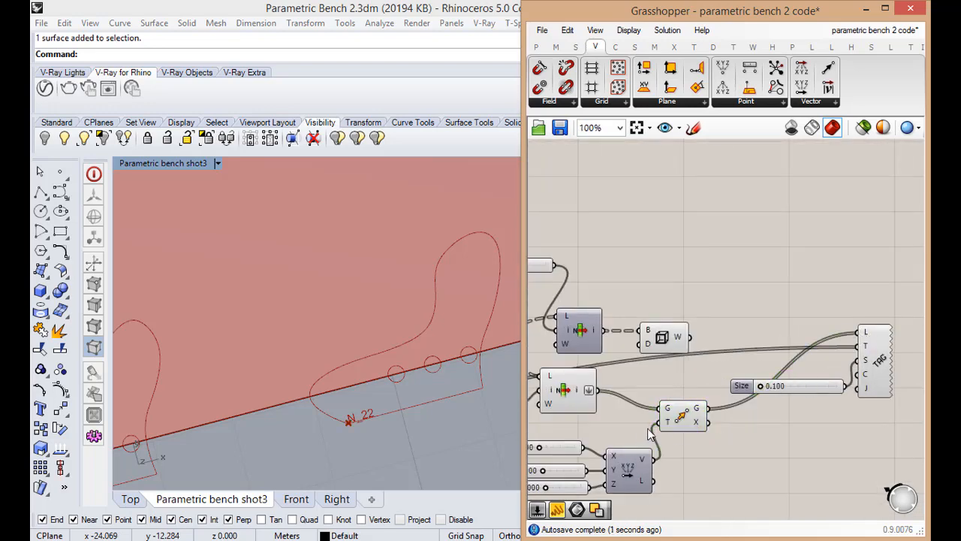
Shift the tags inside the rib outlines by setting the X component to 0.090 and the Y component to 0.240
scroll(593, 450, down, 1)
scroll(582, 438, up, 3)
click(617, 444)
mouse_move(617, 444)
mouse_down()
mouse_move(635, 438)
mouse_move(593, 442)
mouse_move(610, 441)
mouse_up()
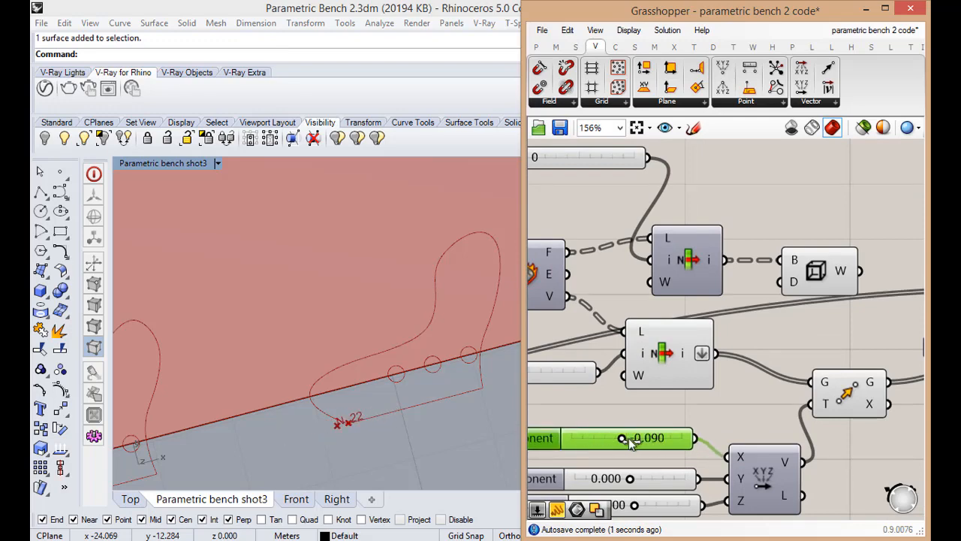
scroll(650, 402, down, 2)
middle_click(671, 383)
click(668, 376)
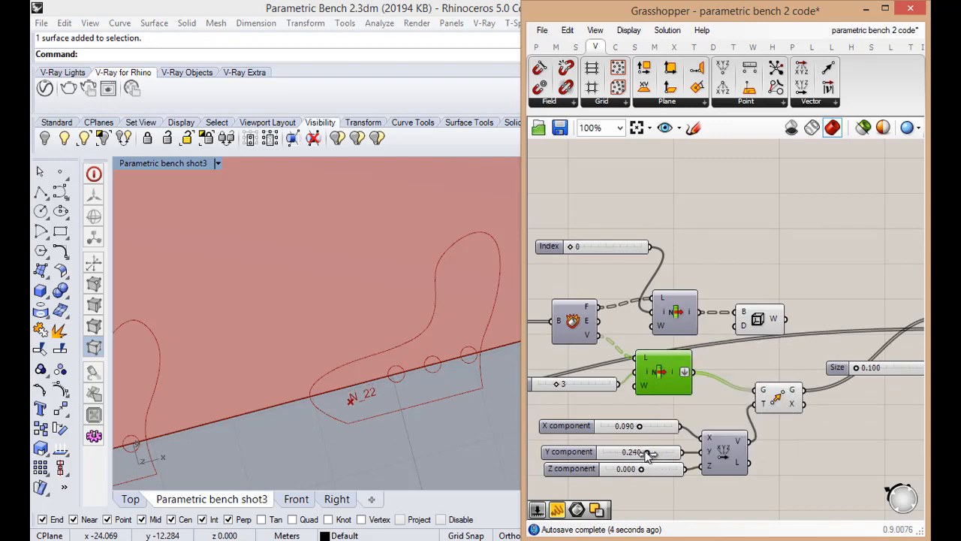
Restore the four-viewport layout and examine the shifted tags on the ribs in the Top view
scroll(438, 353, down, 8)
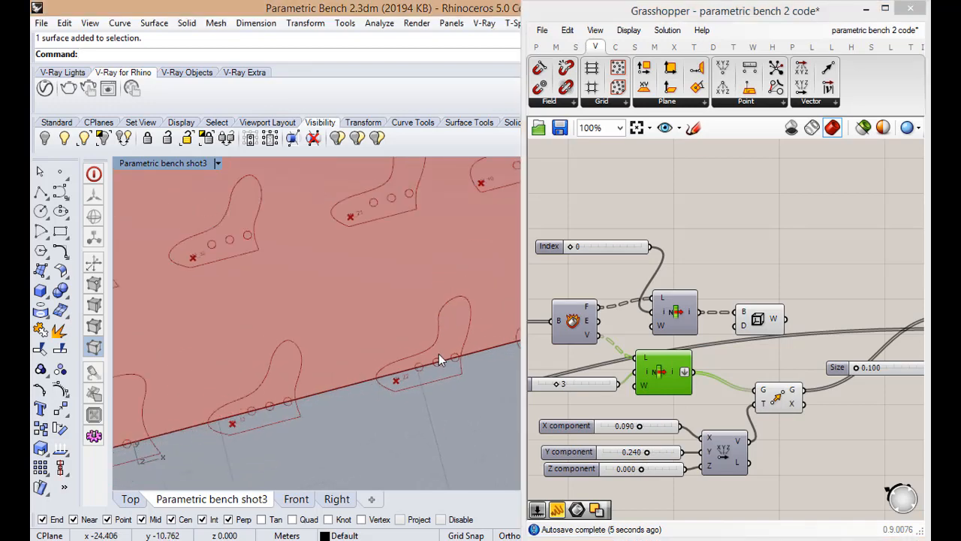
double_click(191, 166)
scroll(265, 259, down, 5)
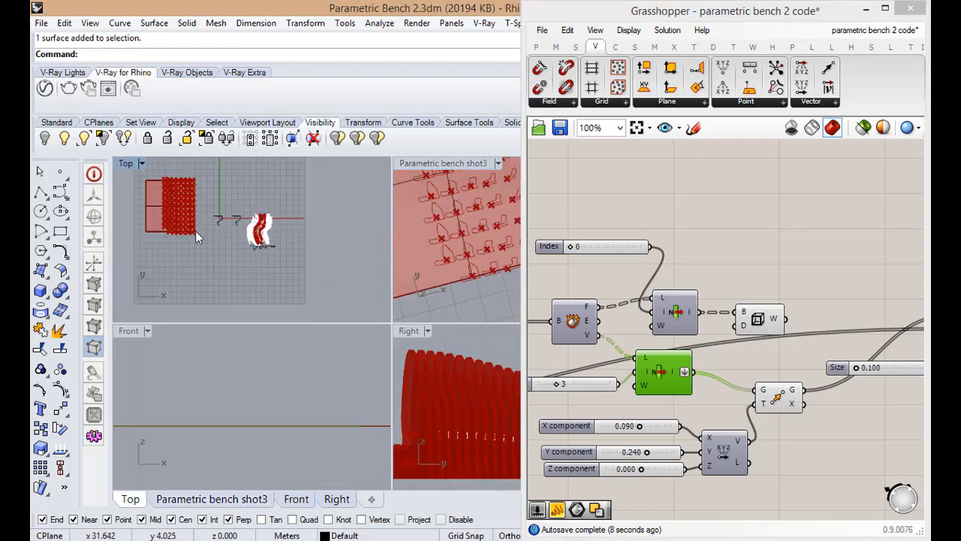
scroll(174, 227, up, 10)
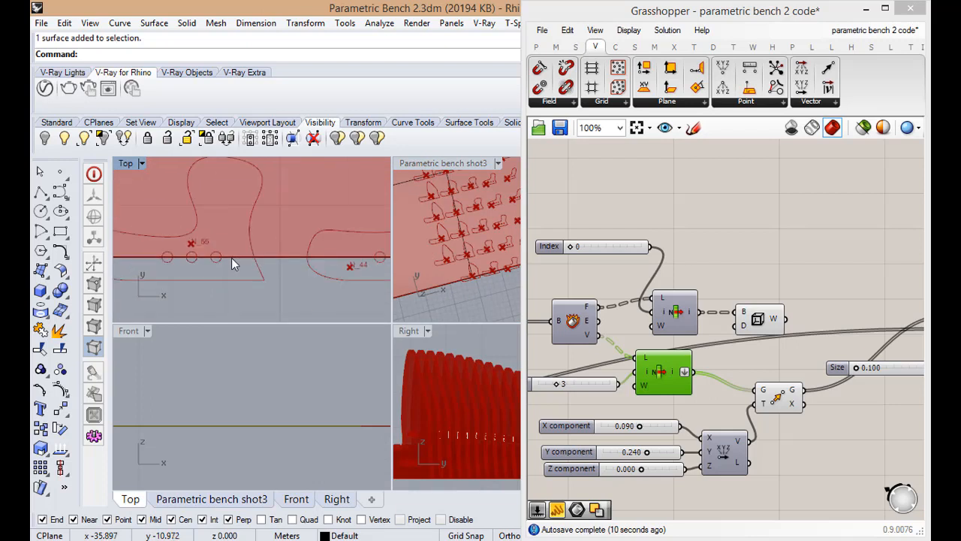
scroll(350, 264, up, 5)
scroll(355, 261, down, 7)
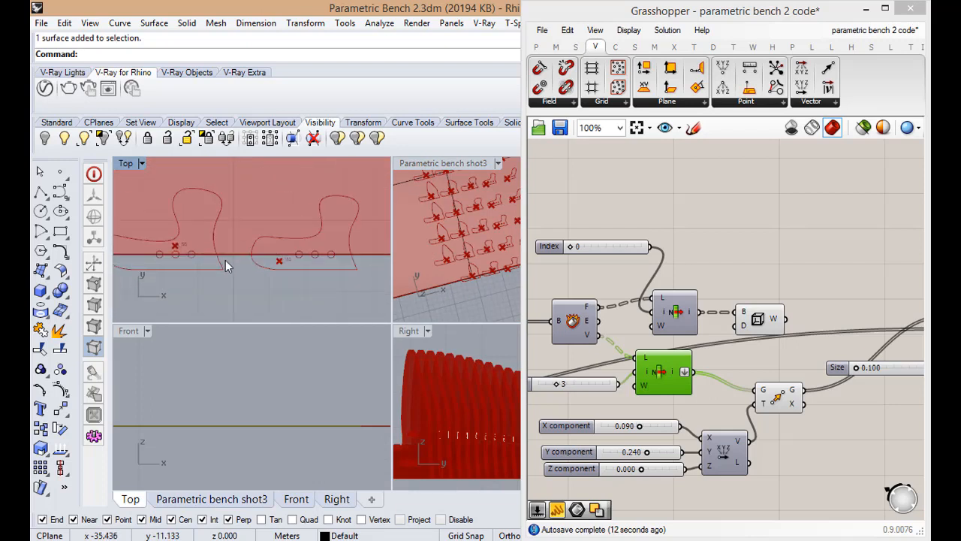
Try shifting the tags on the ribs by setting the X component to 0.910 and the Y component to -0.160
scroll(290, 258, down, 5)
scroll(215, 248, up, 7)
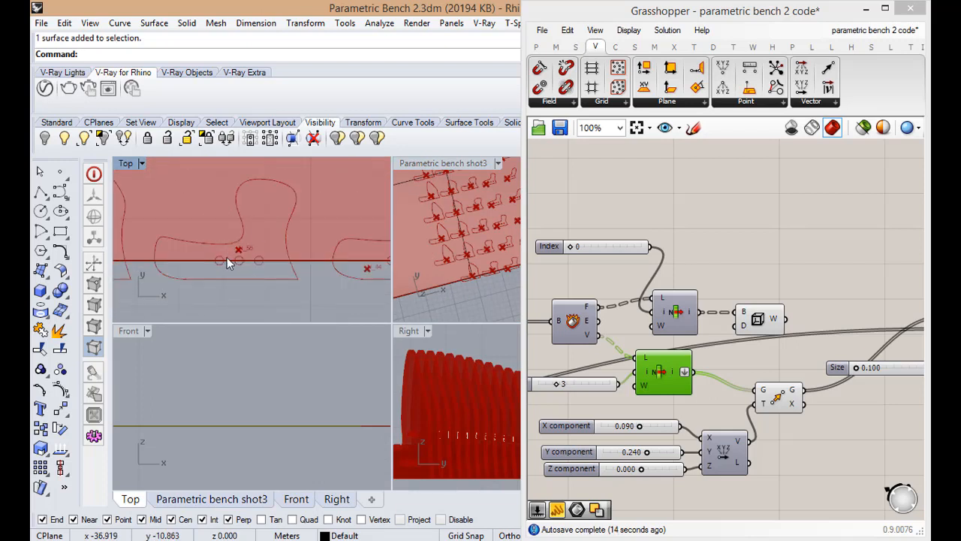
scroll(260, 235, up, 5)
scroll(261, 236, down, 6)
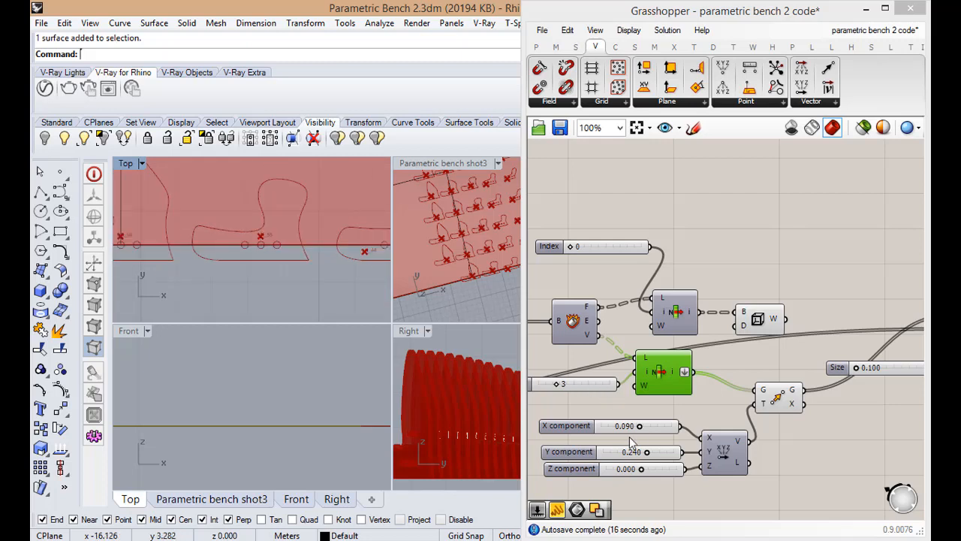
drag(639, 428, 671, 426)
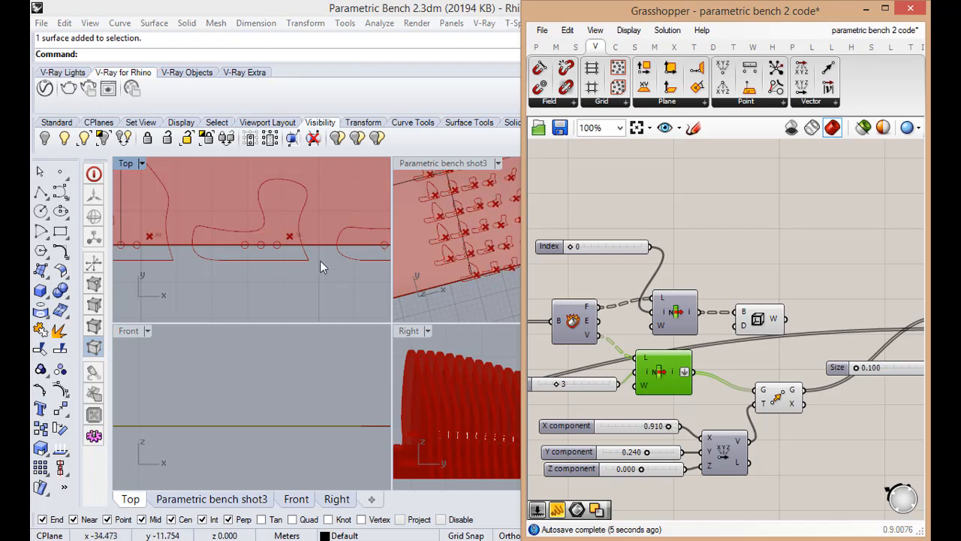
scroll(302, 277, down, 3)
scroll(300, 275, up, 4)
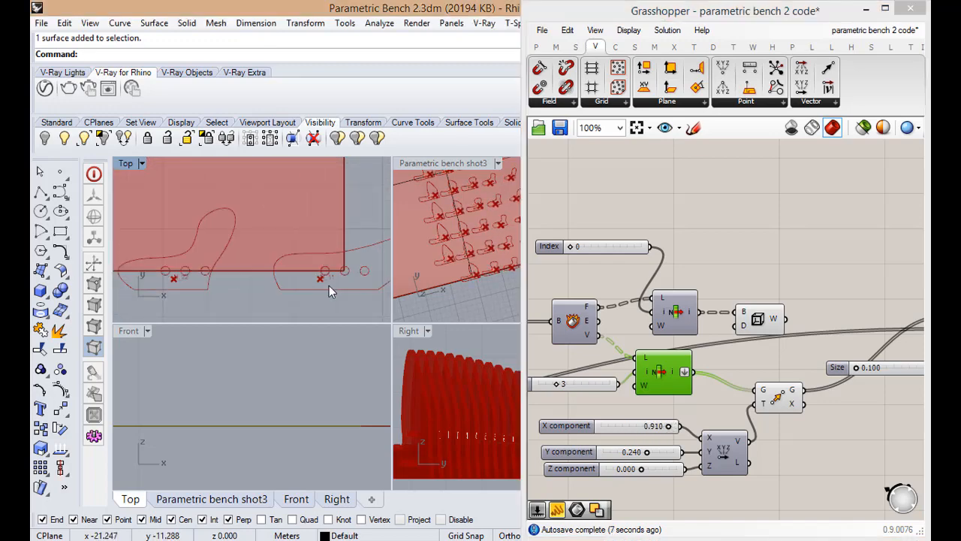
scroll(329, 285, down, 2)
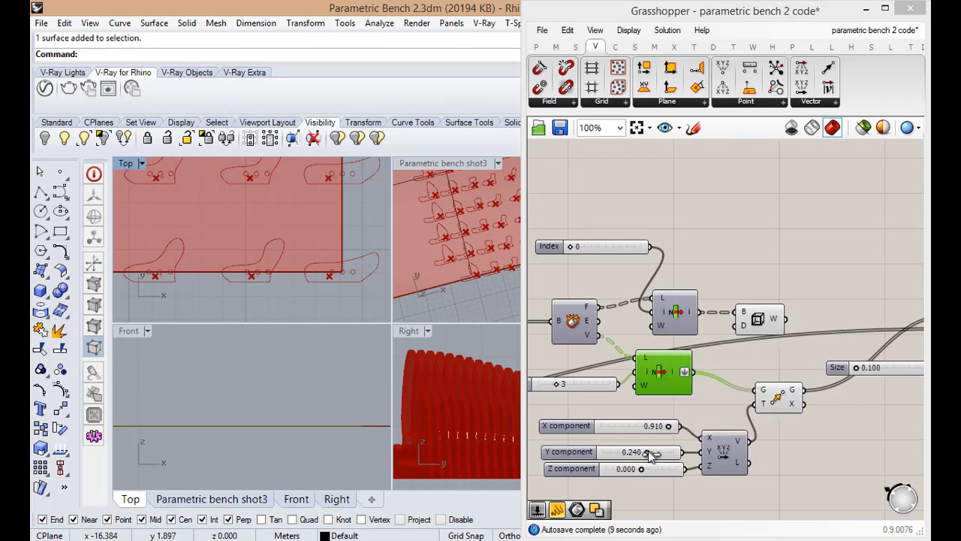
mouse_move(651, 454)
mouse_down()
mouse_move(660, 454)
mouse_move(607, 458)
mouse_move(635, 456)
mouse_up()
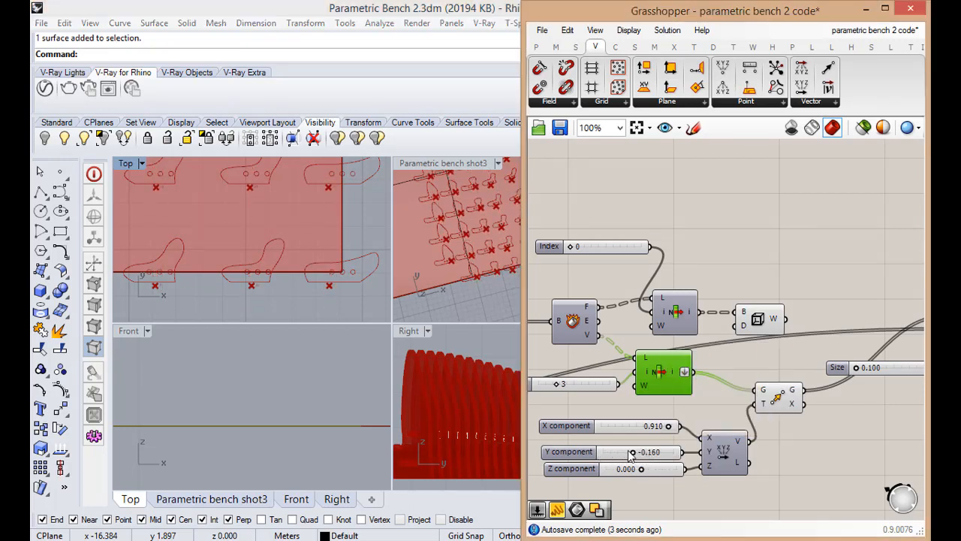
Reset the tag offset by setting both the X component and the Y component to 0
double_click(631, 453)
double_click(642, 425)
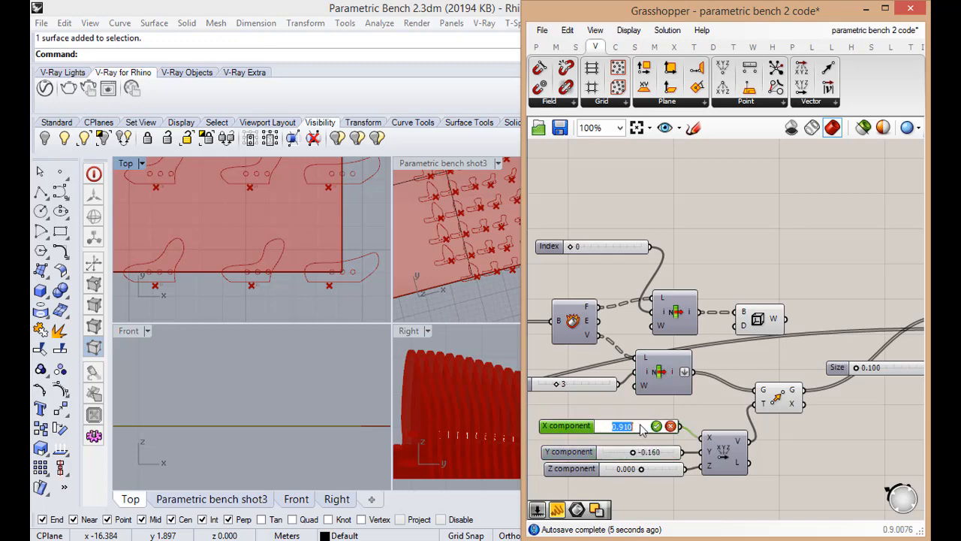
key(Return)
double_click(654, 452)
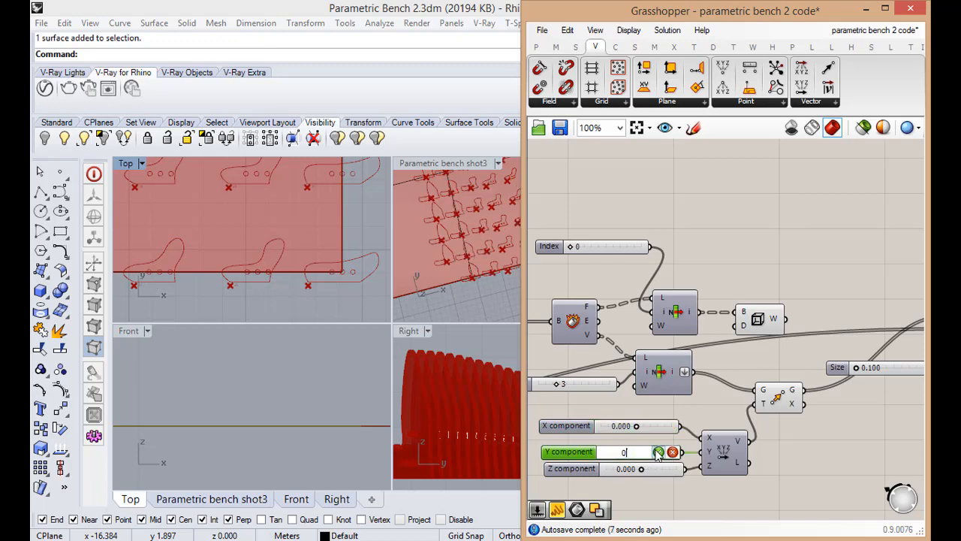
click(657, 452)
Examine in the Top view where the unshifted tags sit relative to the holes across the different ribs
scroll(310, 284, down, 10)
scroll(255, 284, up, 7)
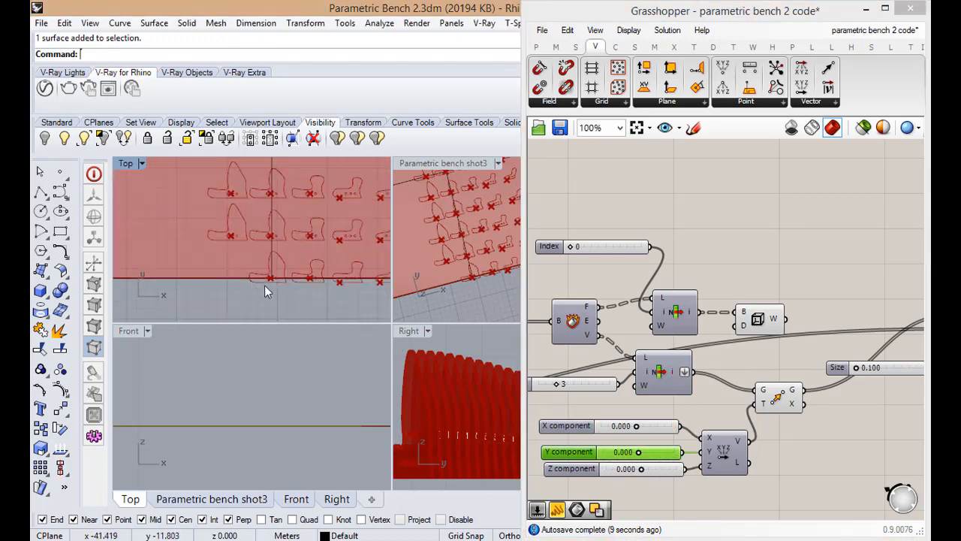
scroll(266, 285, up, 5)
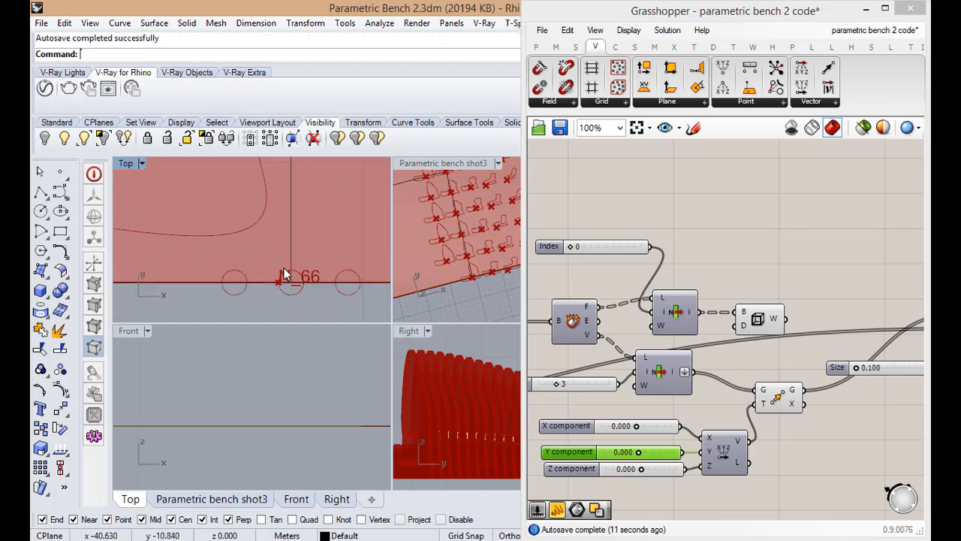
scroll(284, 272, down, 8)
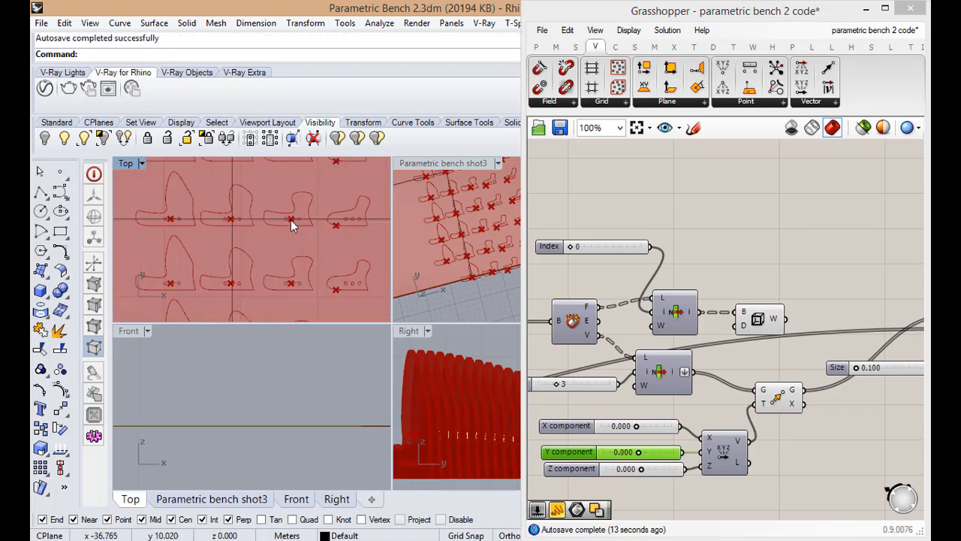
scroll(293, 217, up, 4)
scroll(297, 238, down, 1)
scroll(293, 231, down, 5)
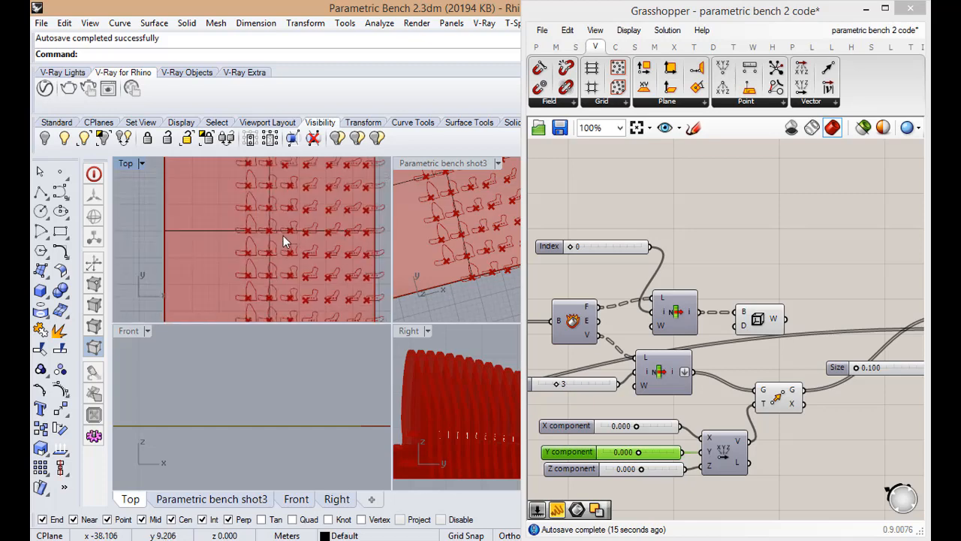
scroll(314, 194, up, 2)
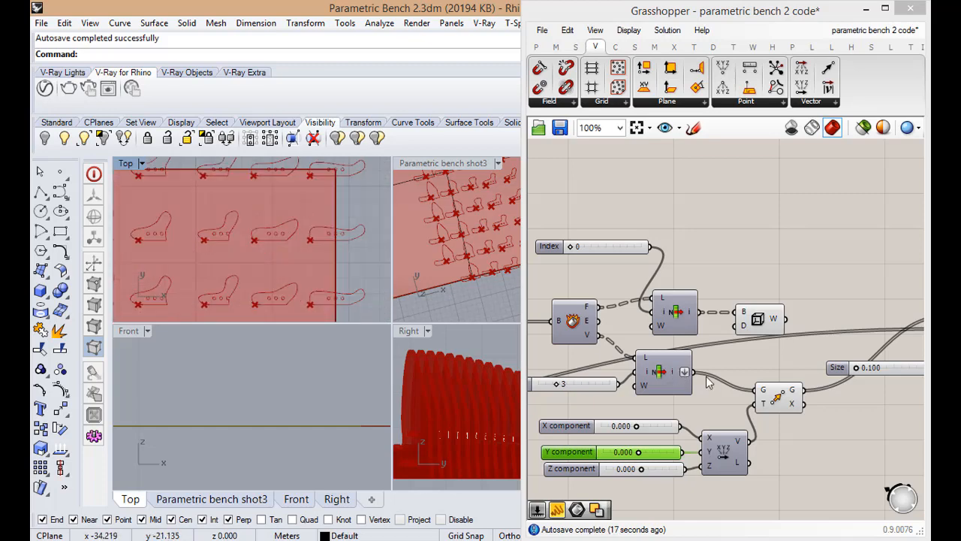
scroll(706, 379, up, 2)
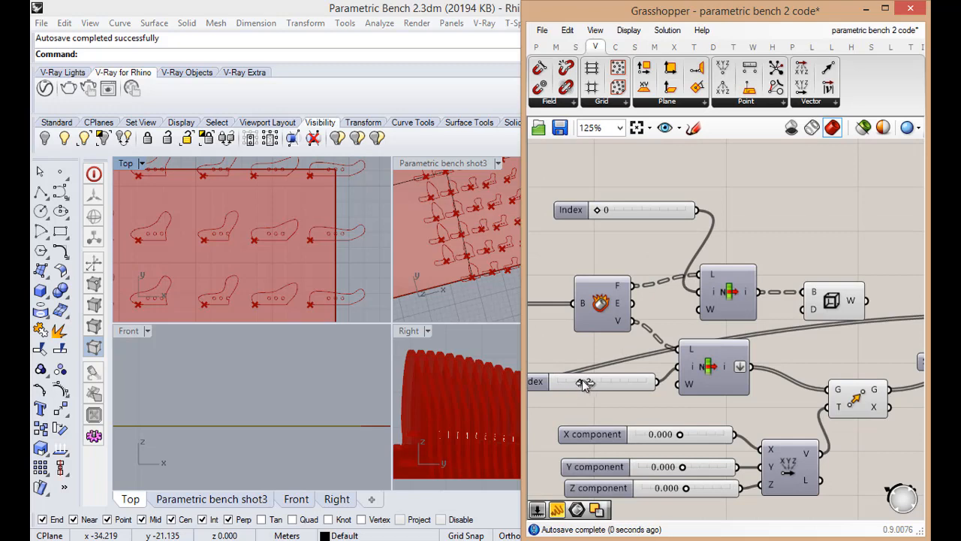
click(345, 255)
scroll(345, 256, down, 2)
scroll(285, 278, up, 6)
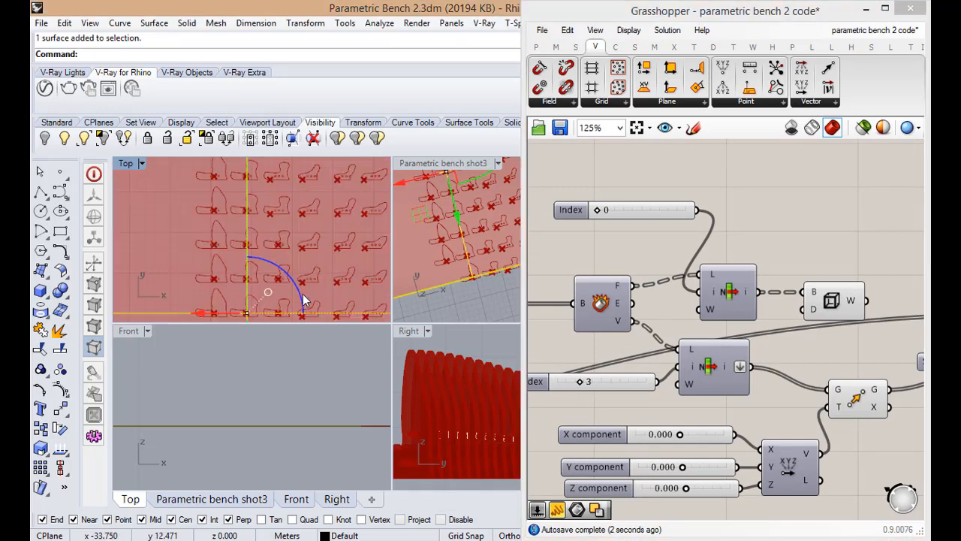
scroll(294, 246, up, 8)
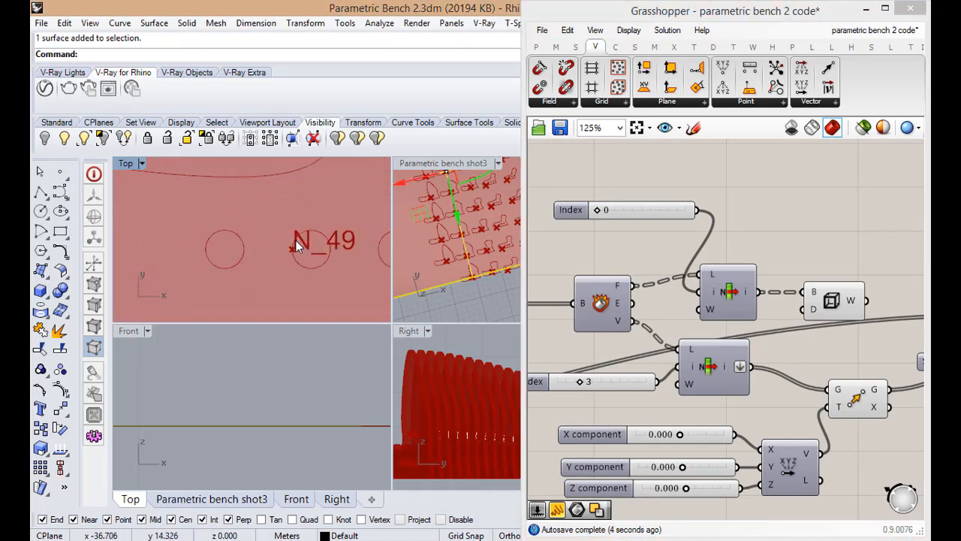
Set the Index slider feeding the List Item for the rib vertices to 0
drag(579, 385, 598, 382)
scroll(597, 383, down, 3)
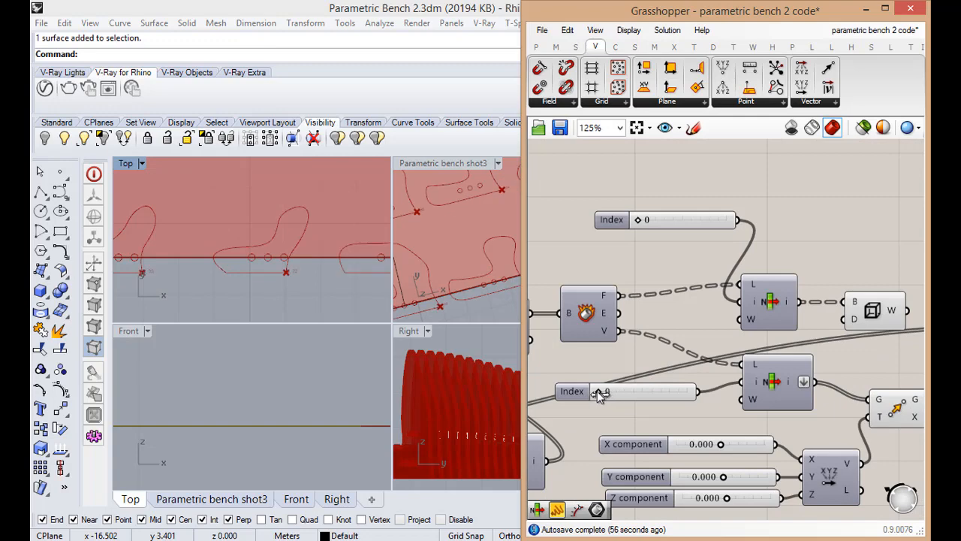
scroll(329, 302, down, 6)
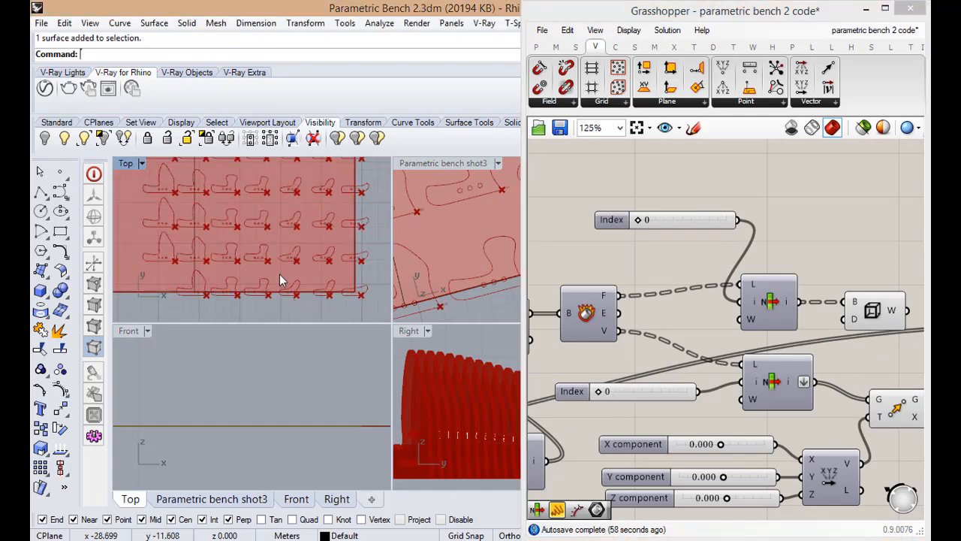
Examine in the Top view whether the tags start from the same corner on all the rib outlines
scroll(280, 275, up, 3)
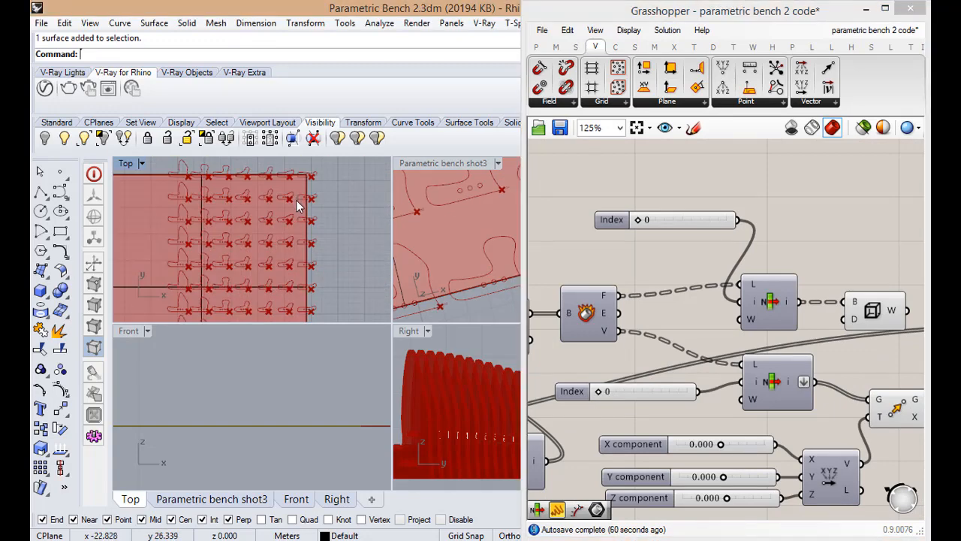
scroll(296, 204, down, 3)
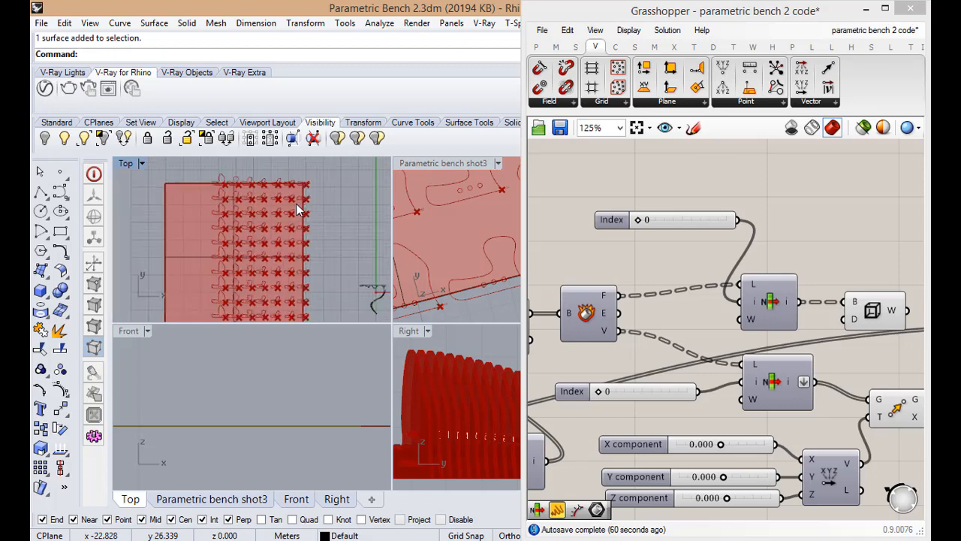
scroll(253, 288, up, 5)
scroll(255, 296, down, 7)
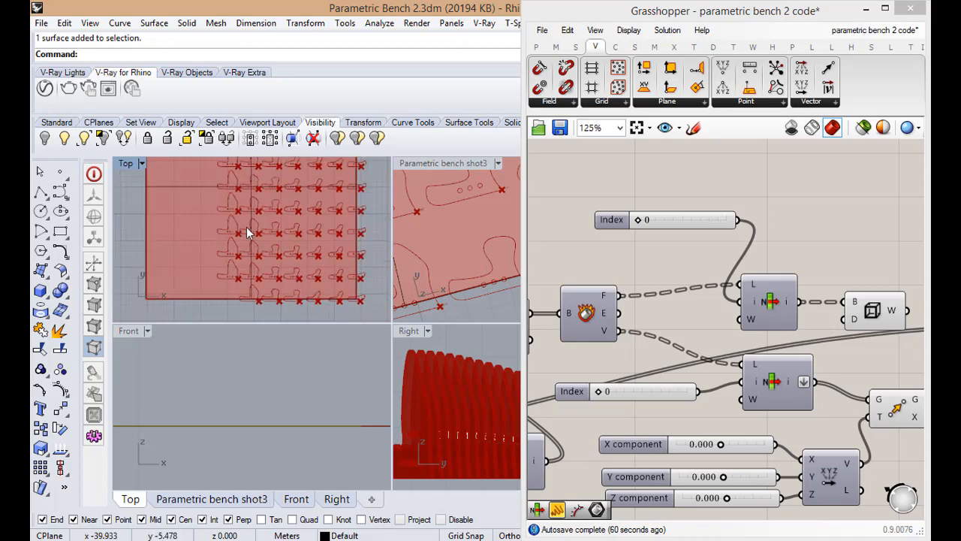
scroll(259, 226, up, 9)
scroll(263, 272, down, 8)
scroll(253, 210, up, 5)
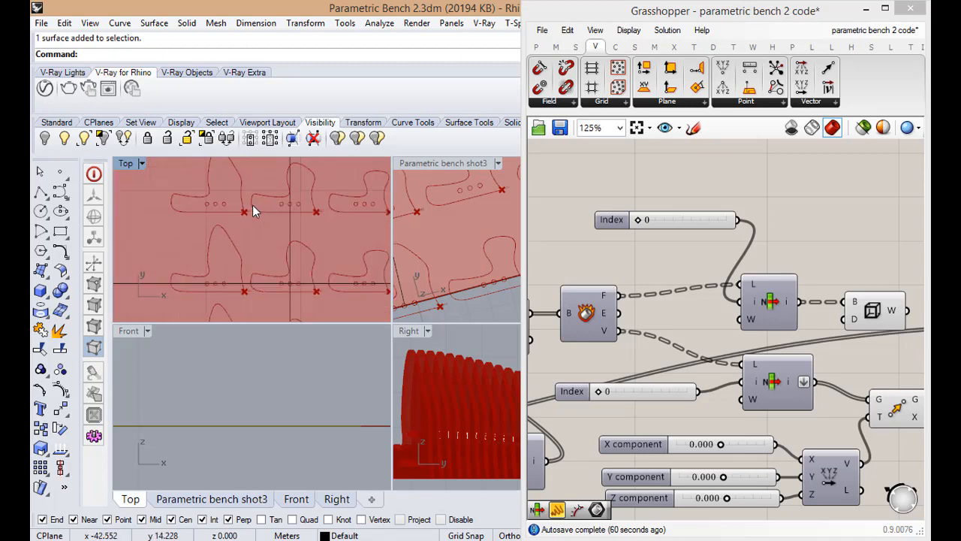
scroll(253, 208, down, 6)
scroll(336, 235, up, 2)
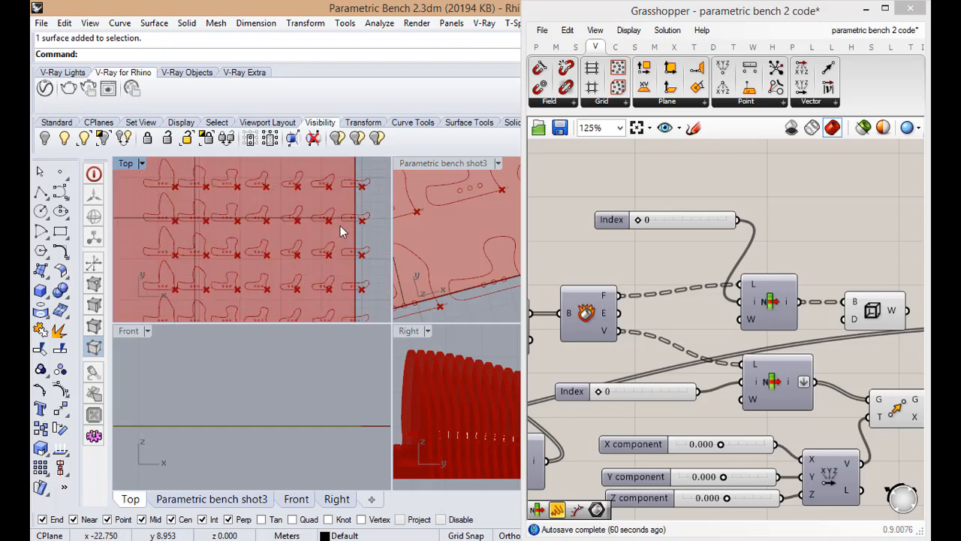
scroll(340, 225, down, 2)
scroll(325, 299, up, 5)
scroll(281, 286, down, 4)
scroll(283, 286, up, 5)
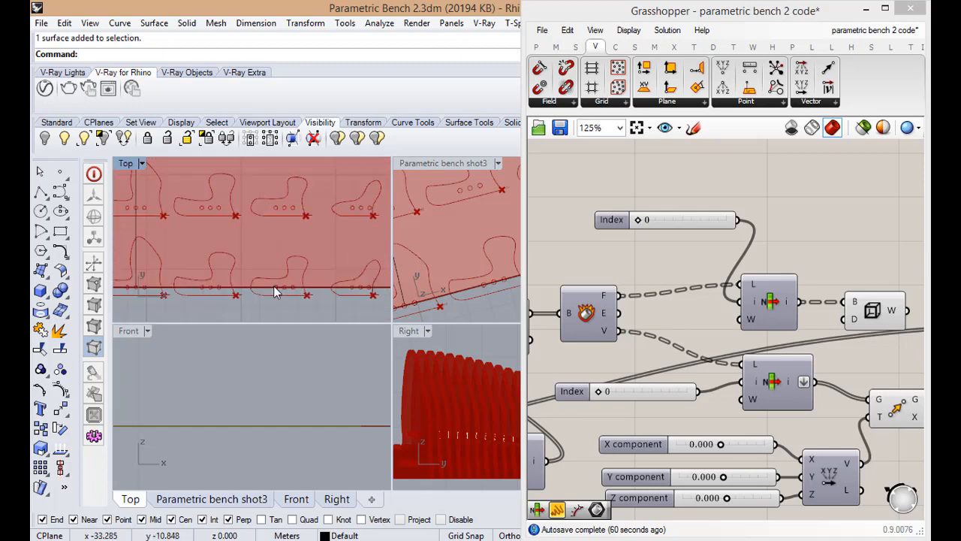
scroll(325, 300, down, 5)
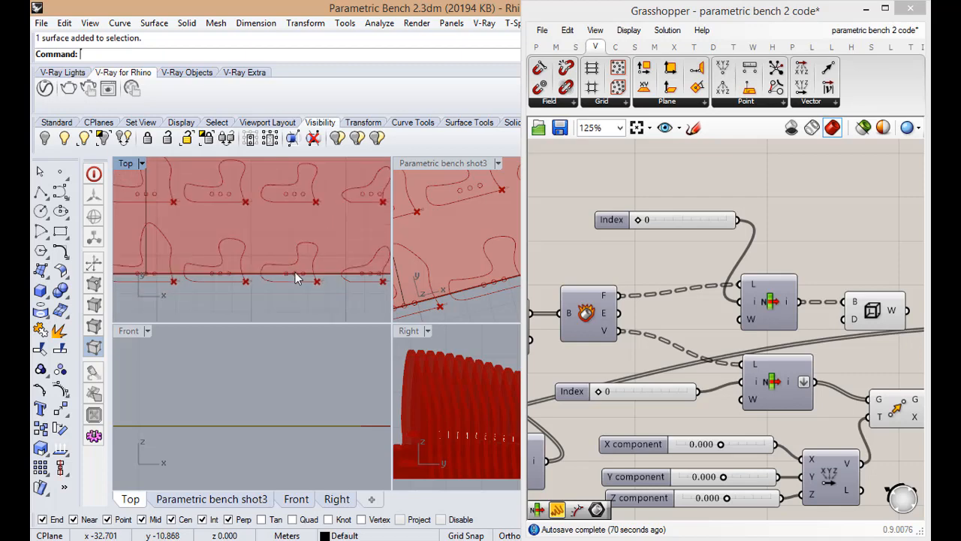
scroll(298, 277, down, 3)
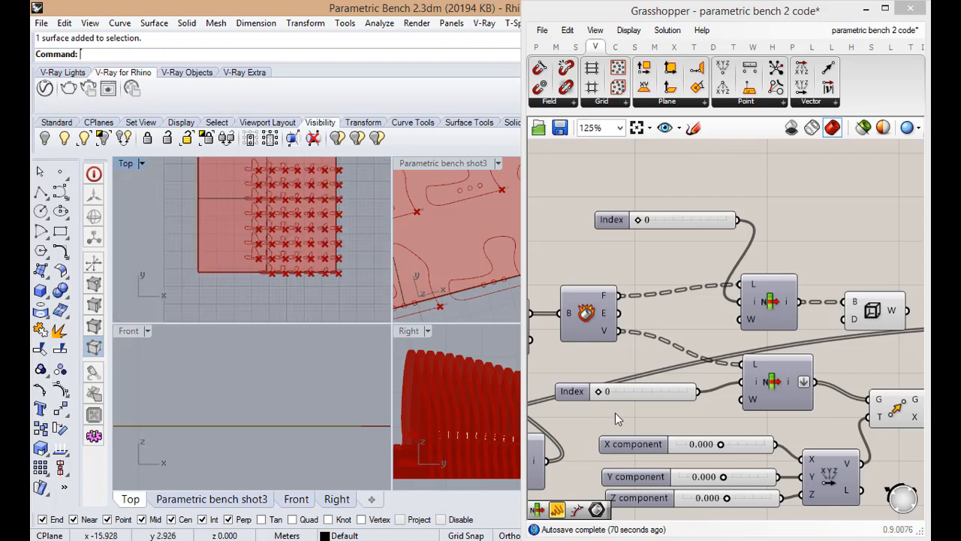
Maximize the Parametric bench shot3 viewport, examine the tag positions across the whole rib layout, and restore the four-viewport layout
double_click(459, 165)
scroll(416, 315, down, 10)
right_drag(376, 367, 382, 326)
scroll(409, 359, up, 10)
scroll(423, 389, down, 4)
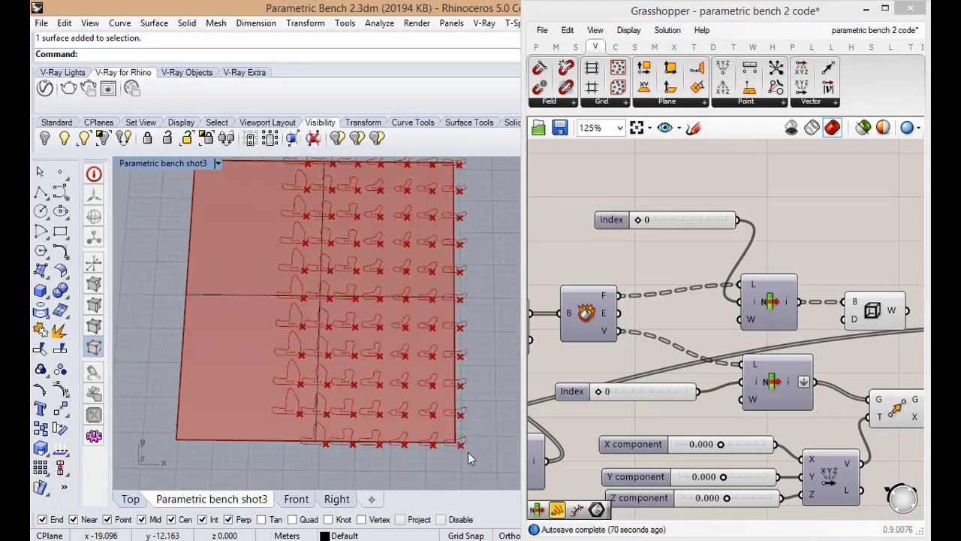
scroll(468, 452, down, 2)
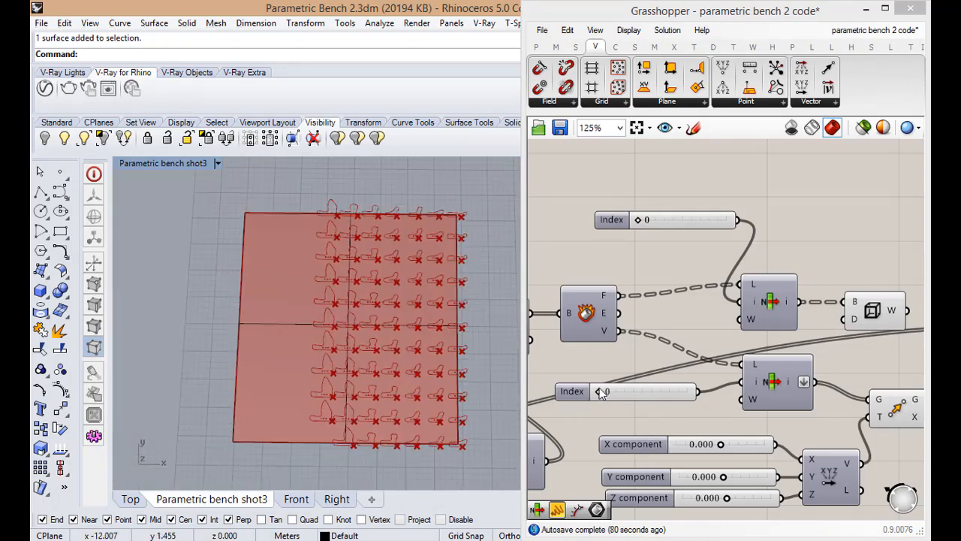
drag(600, 392, 600, 398)
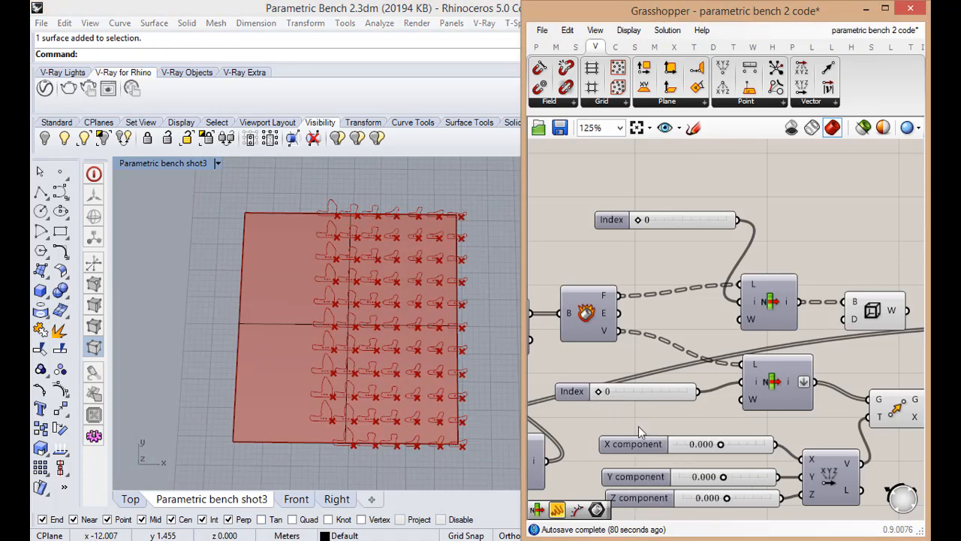
scroll(638, 426, down, 2)
scroll(661, 443, up, 2)
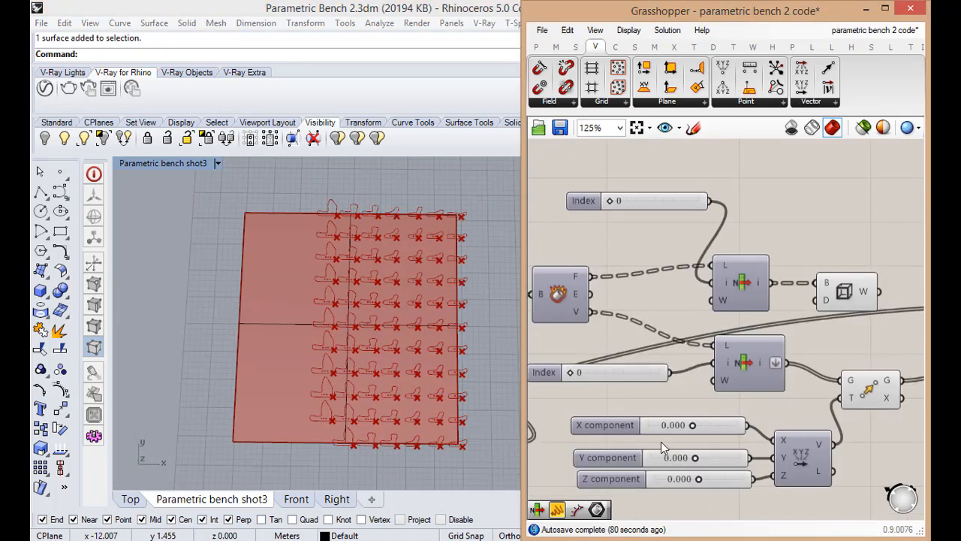
double_click(176, 164)
Move the tags inside the rib outlines by setting the X component to -0.736 and the Y component to 0.160
scroll(334, 248, up, 6)
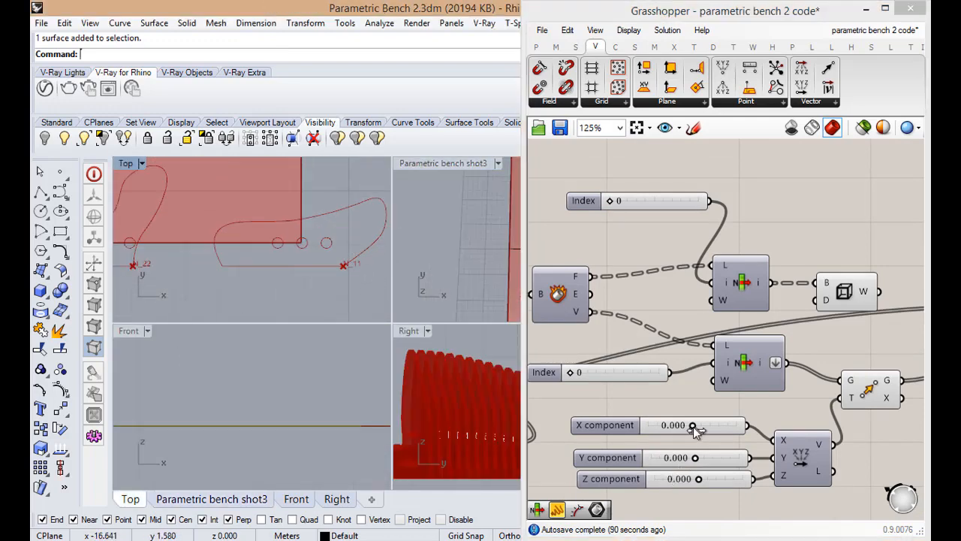
drag(693, 427, 675, 428)
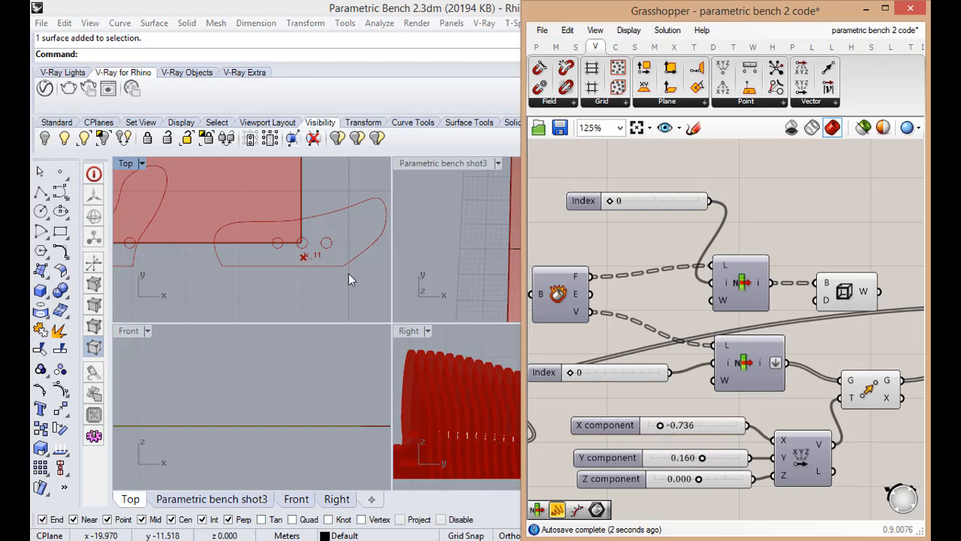
scroll(323, 258, up, 3)
scroll(298, 264, down, 8)
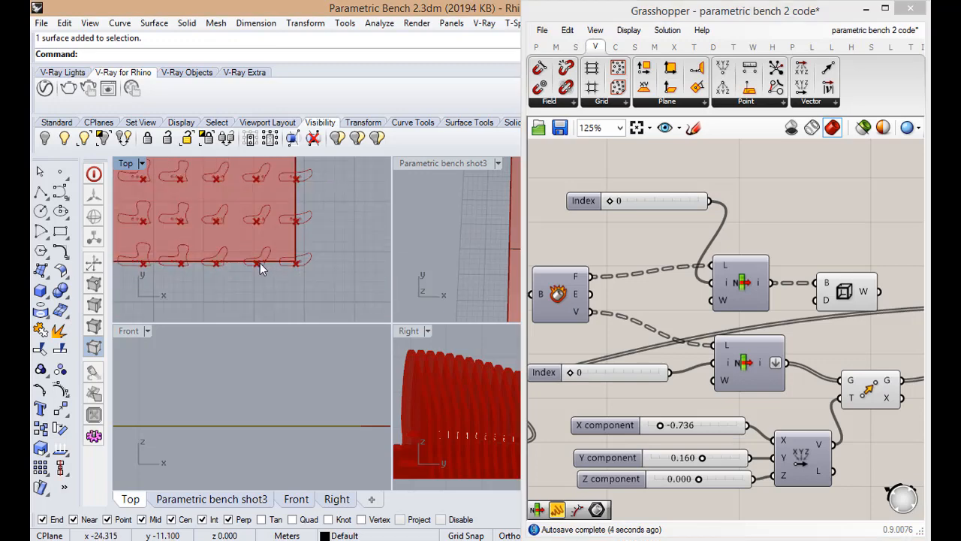
Examine the repositioned tags on the lower rows of ribs in the Top view
scroll(260, 264, up, 5)
scroll(256, 281, down, 5)
scroll(250, 301, up, 4)
scroll(290, 285, down, 3)
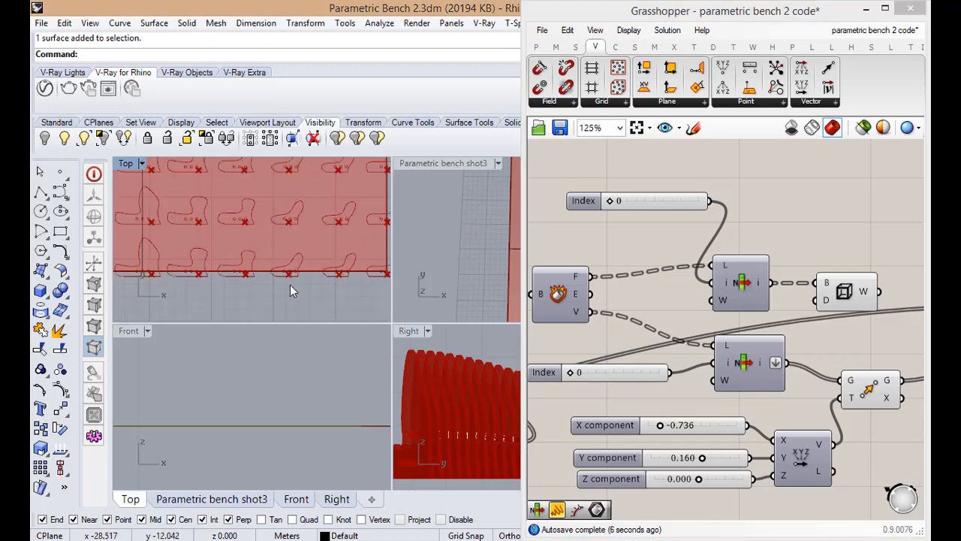
scroll(278, 286, up, 4)
scroll(255, 288, down, 4)
scroll(247, 289, up, 4)
scroll(267, 304, down, 1)
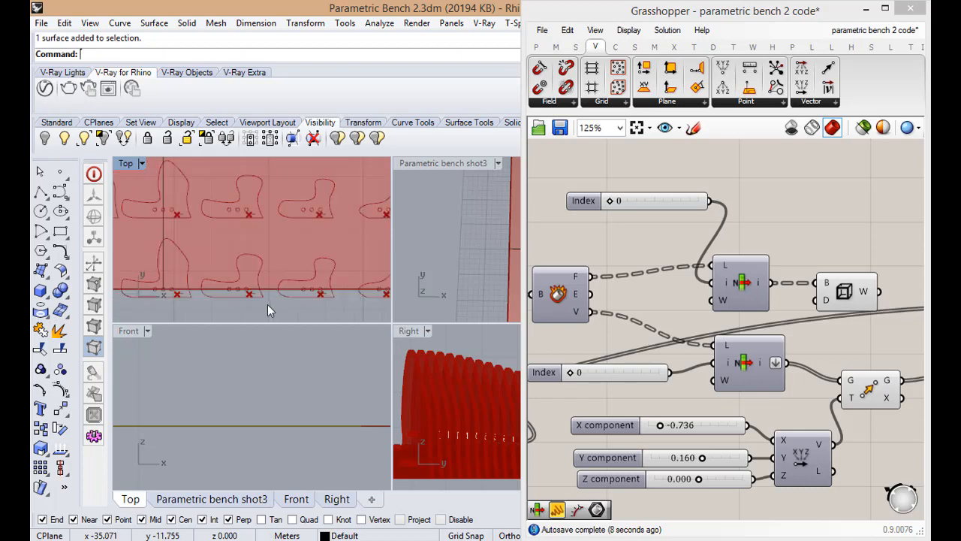
Examine the tag positions across the rib rows at the lower and upper edges of the layout in the Top view
scroll(268, 304, down, 2)
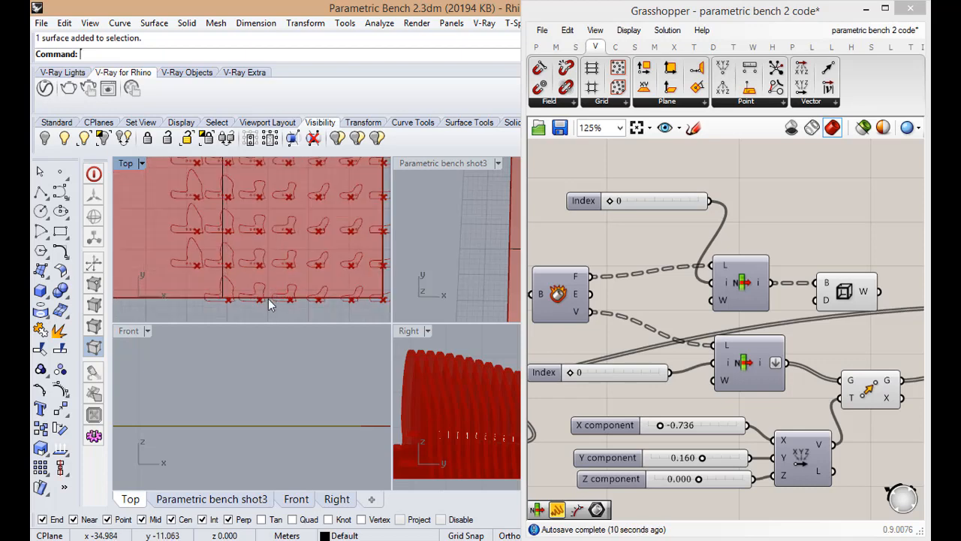
scroll(268, 304, down, 5)
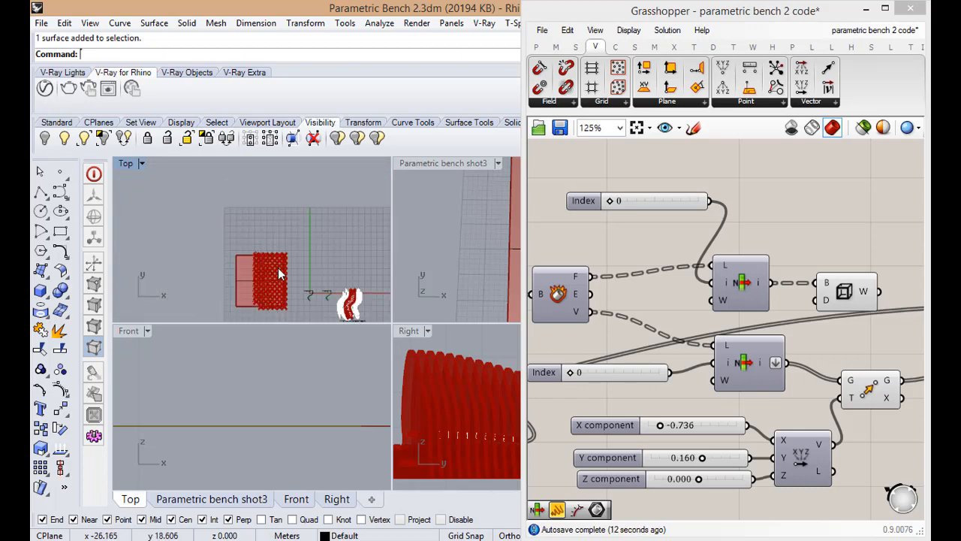
scroll(282, 248, up, 6)
scroll(302, 212, up, 3)
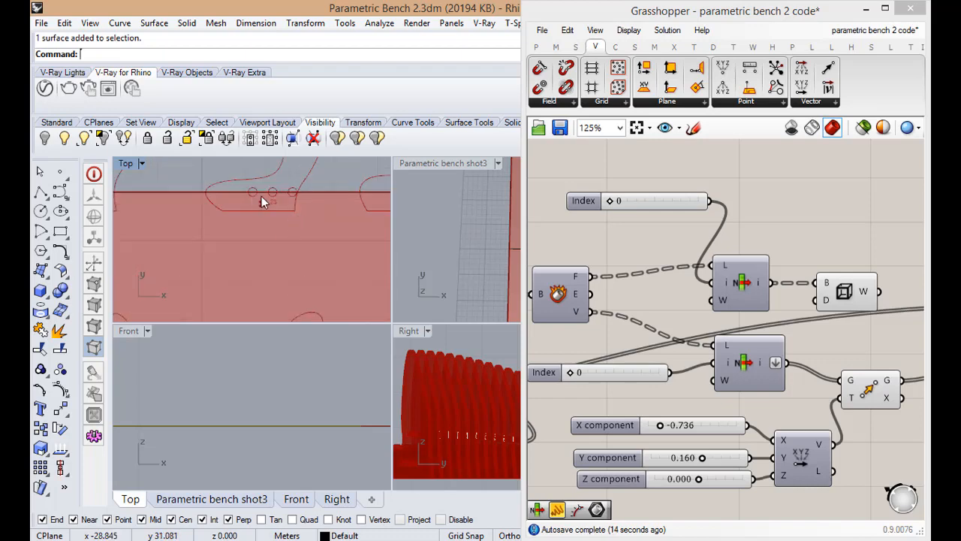
scroll(274, 205, down, 2)
scroll(272, 218, down, 4)
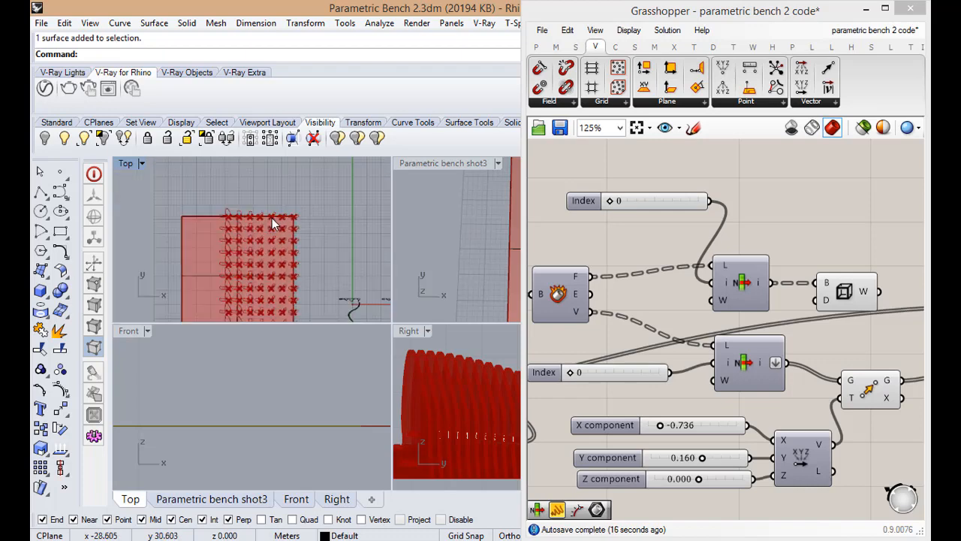
scroll(643, 341, down, 5)
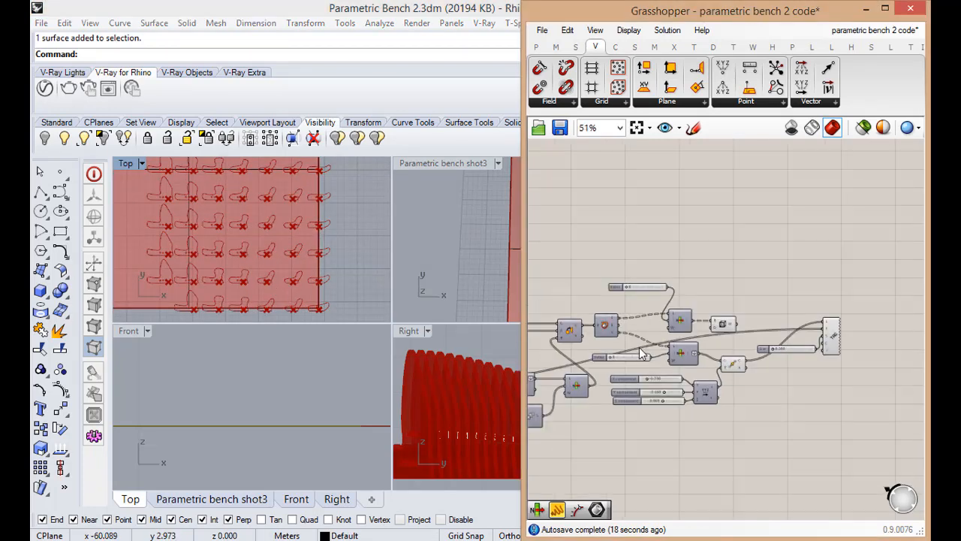
Line up the Wires component, the 3D text tag and its Size slider at the end of the definition
scroll(787, 390, up, 4)
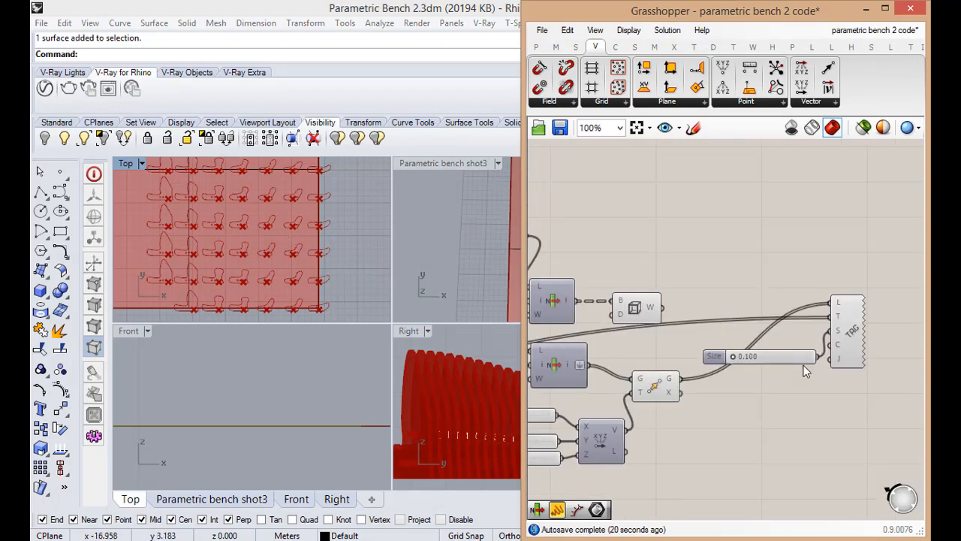
scroll(805, 379, down, 4)
scroll(672, 330, up, 4)
drag(635, 318, 843, 264)
drag(853, 342, 868, 342)
drag(789, 363, 816, 361)
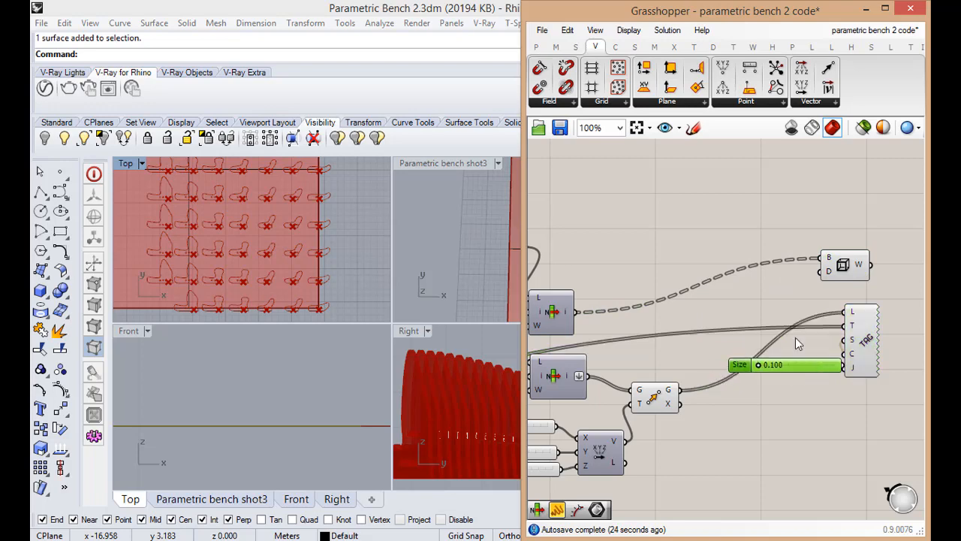
Group the Wires, text tag and Size components, and separately group the preceding Deconstruct Brep, List Item, vector and Move components with their sliders
drag(722, 219, 869, 416)
middle_click(850, 406)
click(850, 368)
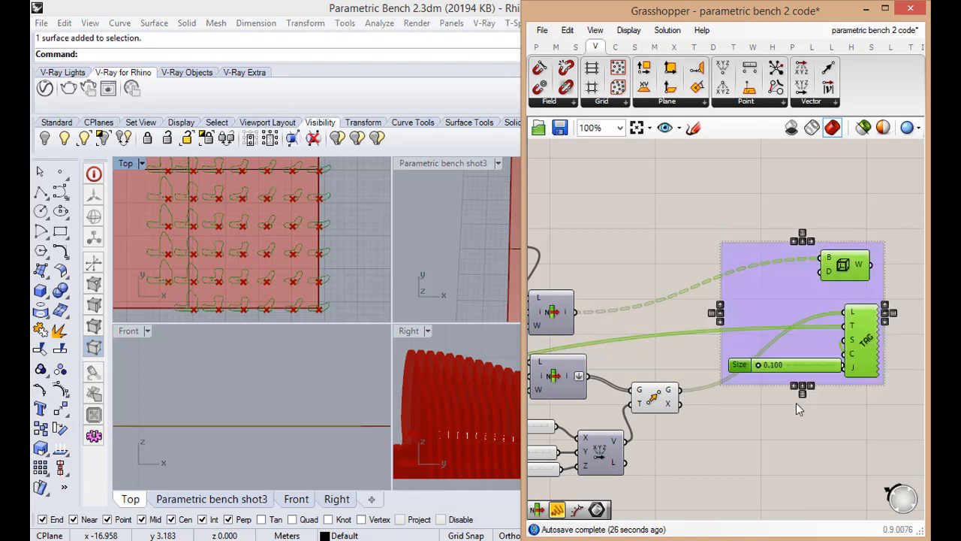
scroll(794, 410, down, 5)
drag(587, 321, 778, 485)
middle_click(779, 445)
click(780, 408)
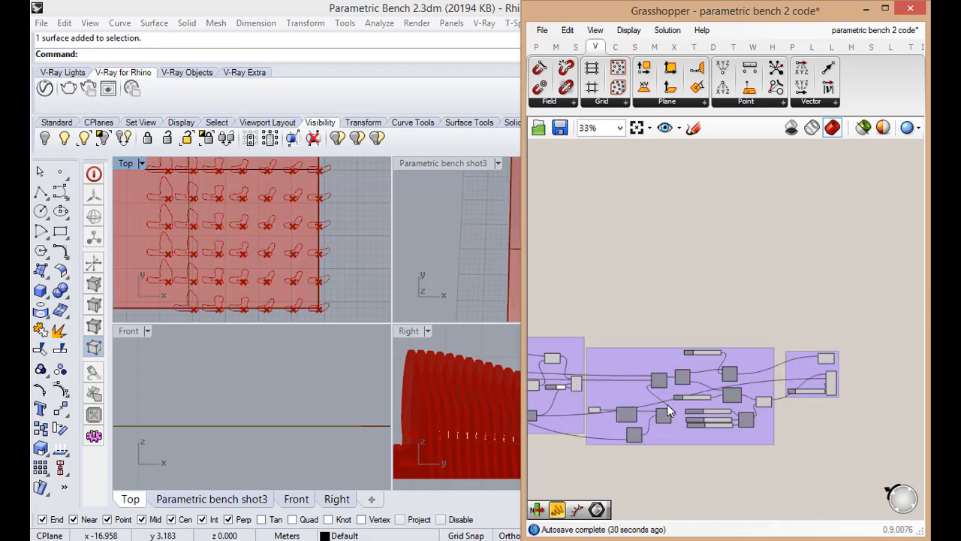
Maximize the Top viewport and bring the whole rib layout into view
double_click(127, 163)
scroll(257, 321, down, 5)
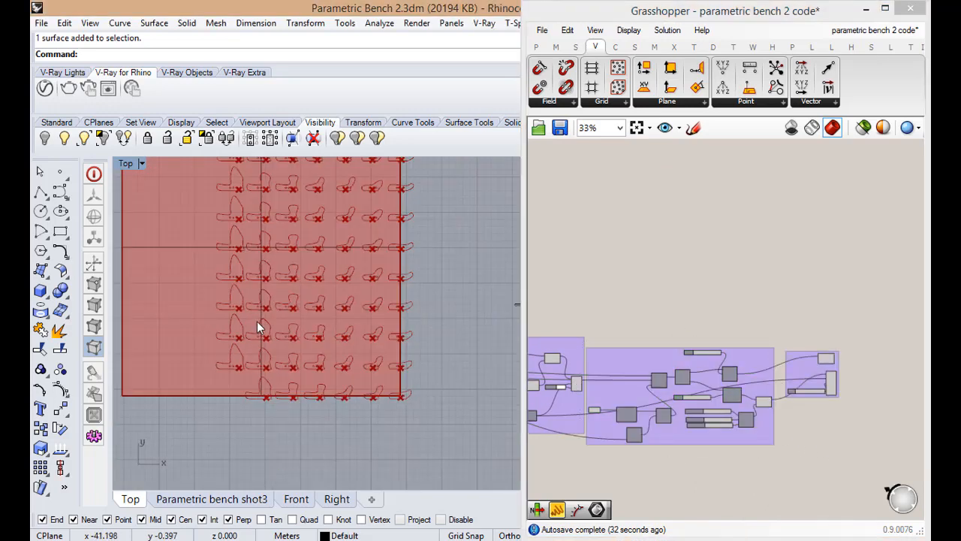
scroll(827, 377, up, 6)
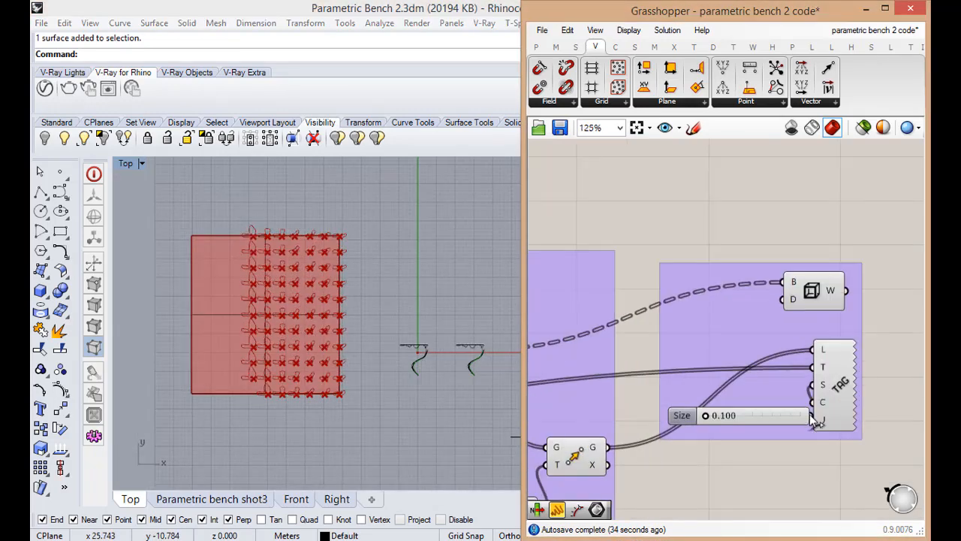
Examine the options available for the Wires component, including baking its rib outlines
click(824, 304)
right_click(824, 305)
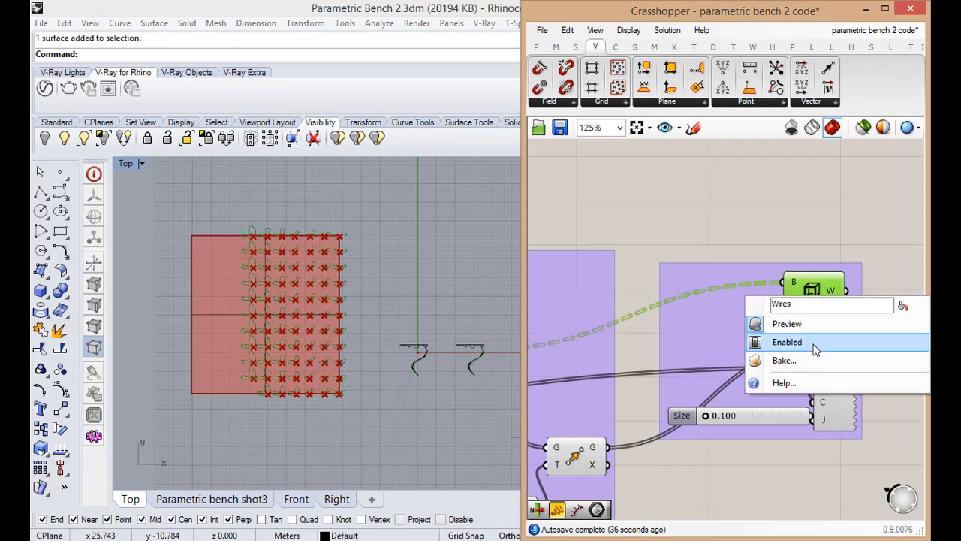
click(781, 461)
scroll(739, 270, down, 5)
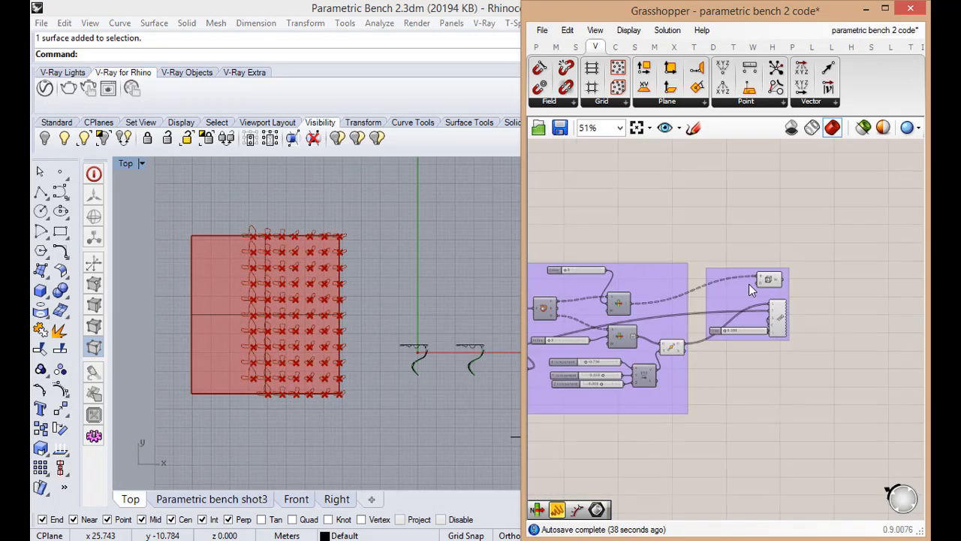
Scale the base surface down along its Y direction with the gumball in two passes to bring the rib rows closer together
scroll(787, 371, down, 1)
scroll(241, 239, up, 5)
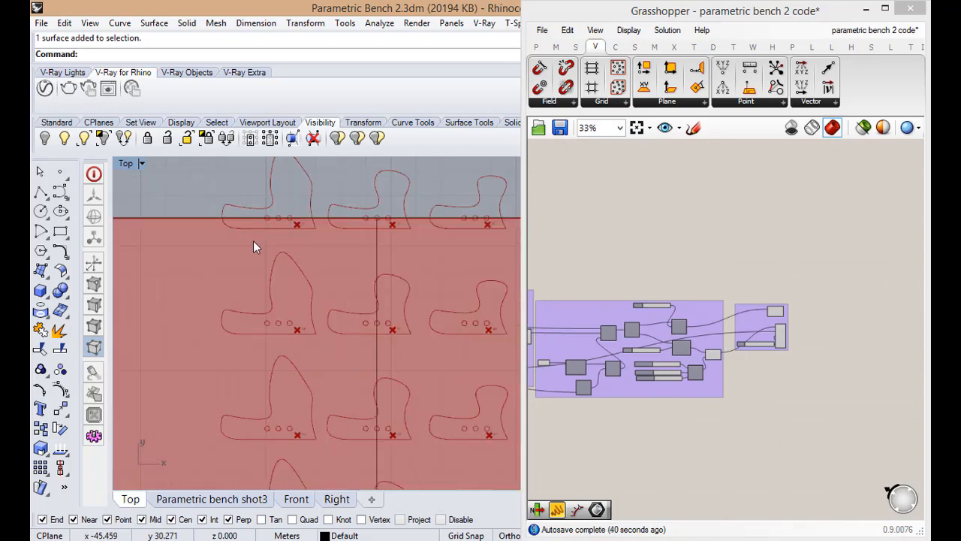
scroll(250, 241, down, 6)
click(293, 239)
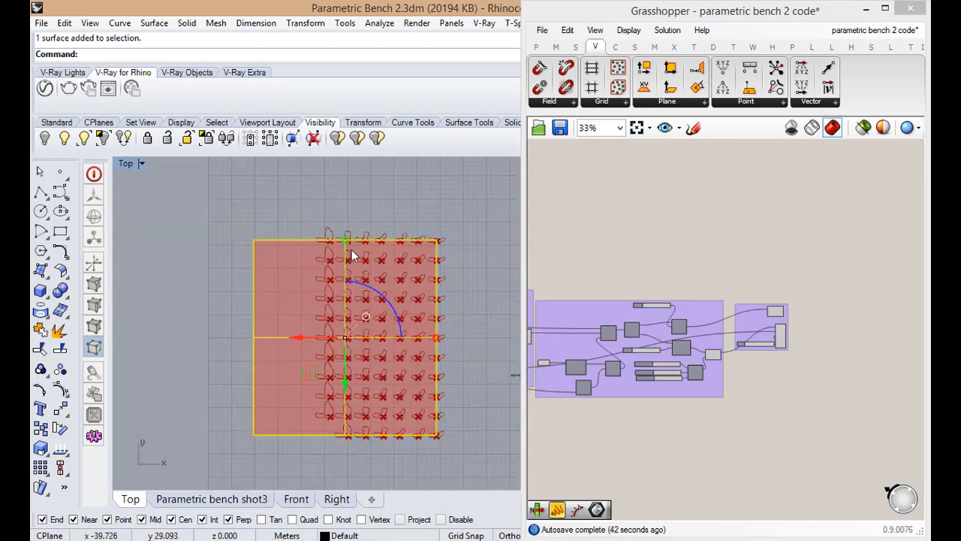
scroll(337, 229, up, 9)
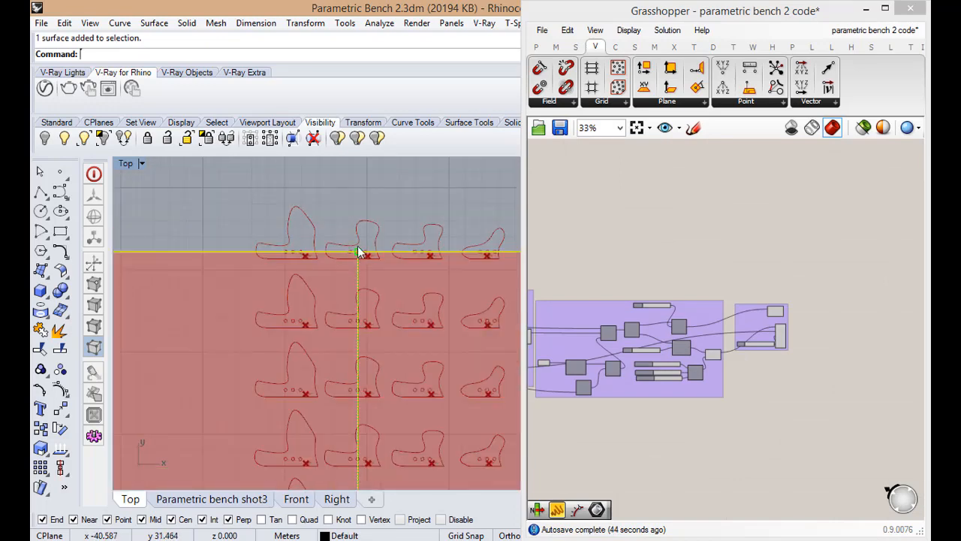
drag(359, 257, 359, 267)
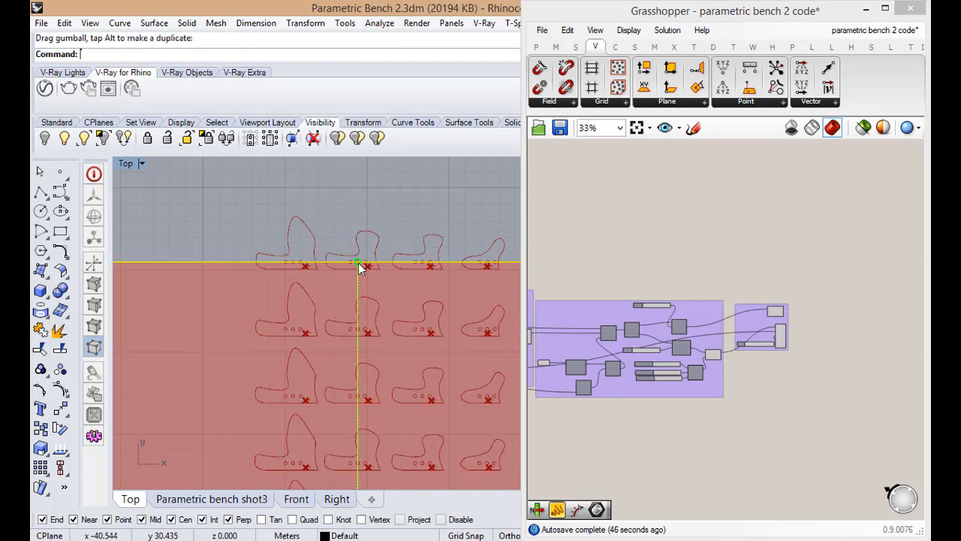
scroll(334, 286, down, 3)
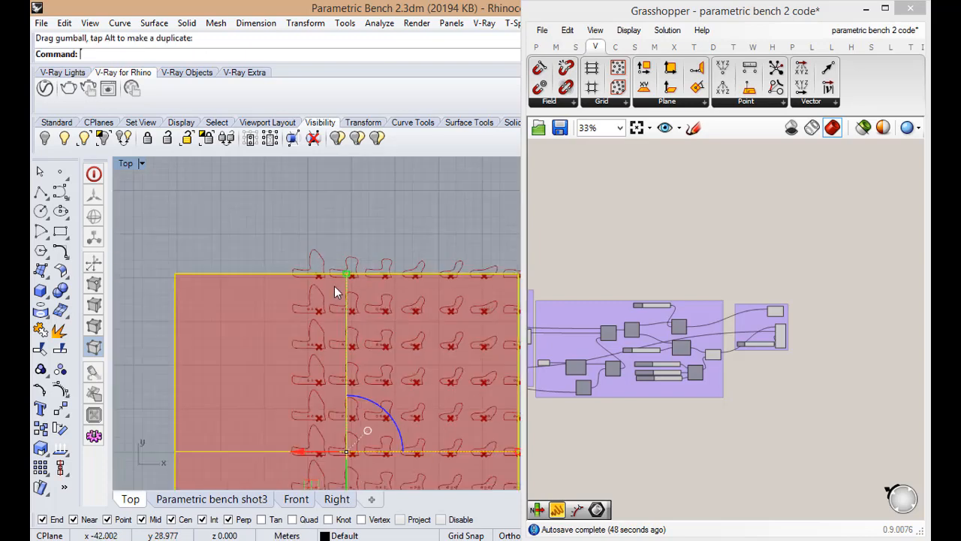
scroll(355, 262, up, 4)
drag(355, 262, 358, 320)
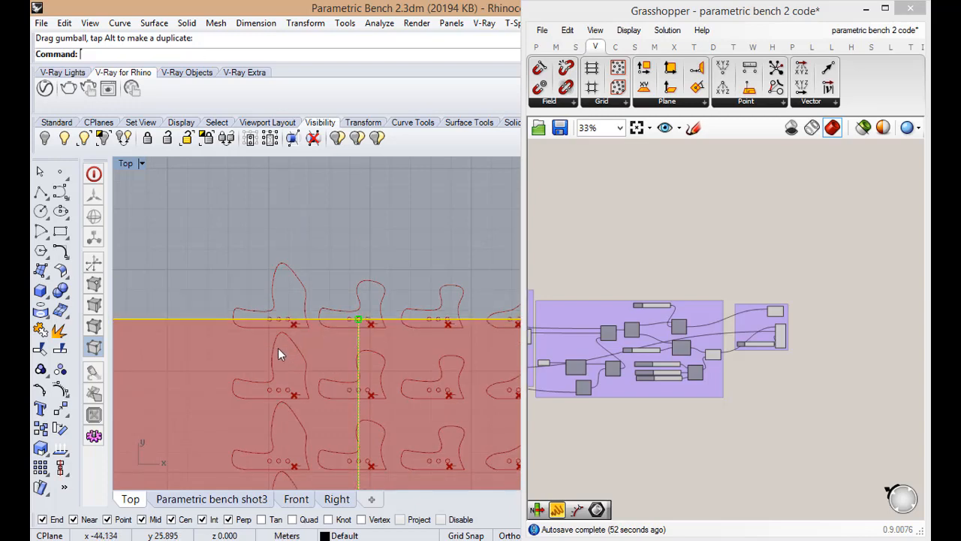
Examine the row spacing and tag placement over the whole tightened rib layout, then deselect the base surface
scroll(339, 263, down, 5)
scroll(336, 314, up, 5)
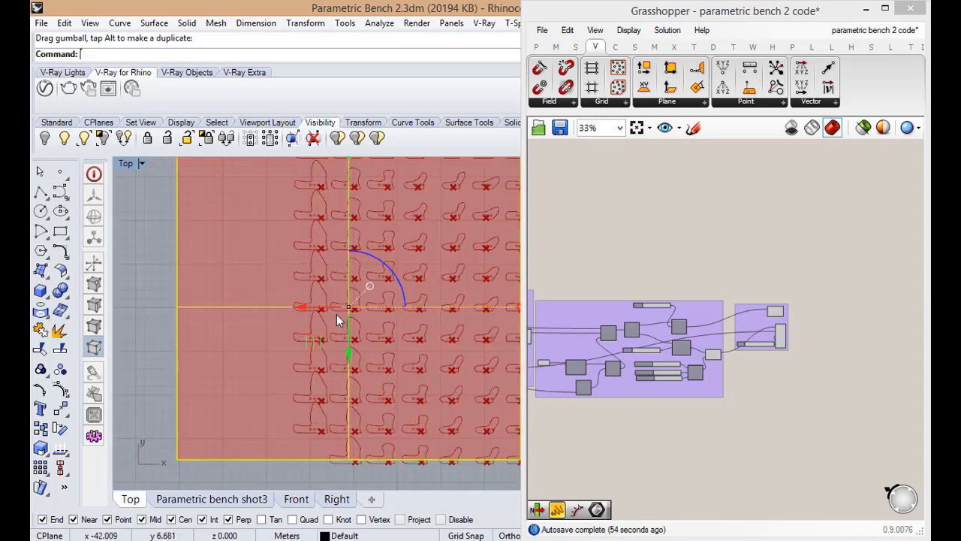
scroll(310, 376, up, 3)
scroll(304, 383, down, 6)
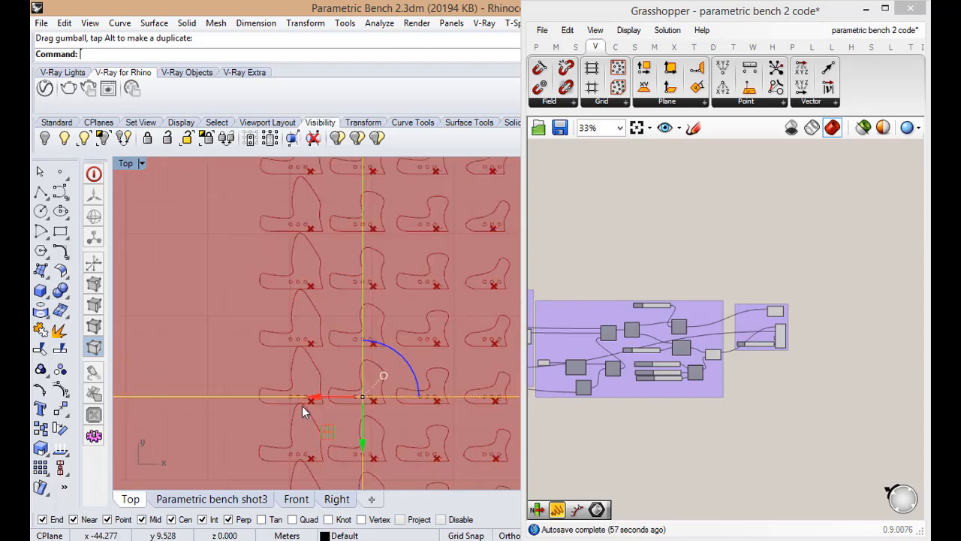
scroll(322, 290, up, 4)
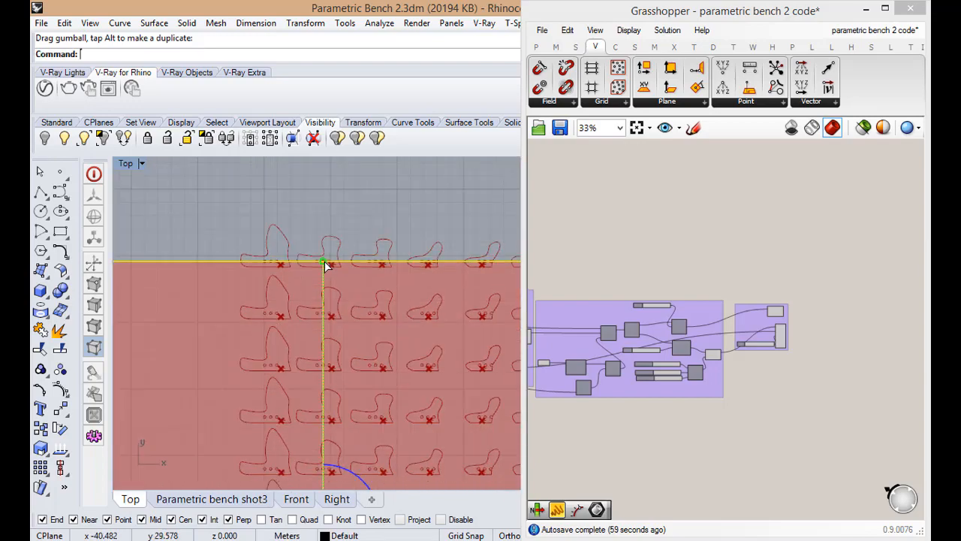
scroll(308, 405, down, 2)
scroll(302, 375, up, 5)
scroll(298, 368, down, 8)
scroll(409, 329, up, 5)
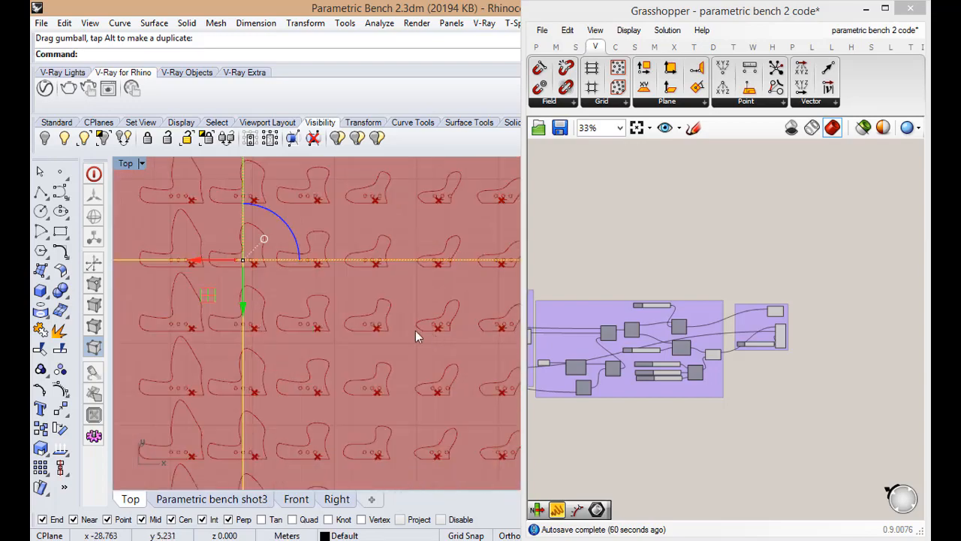
scroll(415, 331, down, 5)
scroll(488, 284, up, 6)
scroll(406, 313, down, 6)
scroll(390, 330, up, 3)
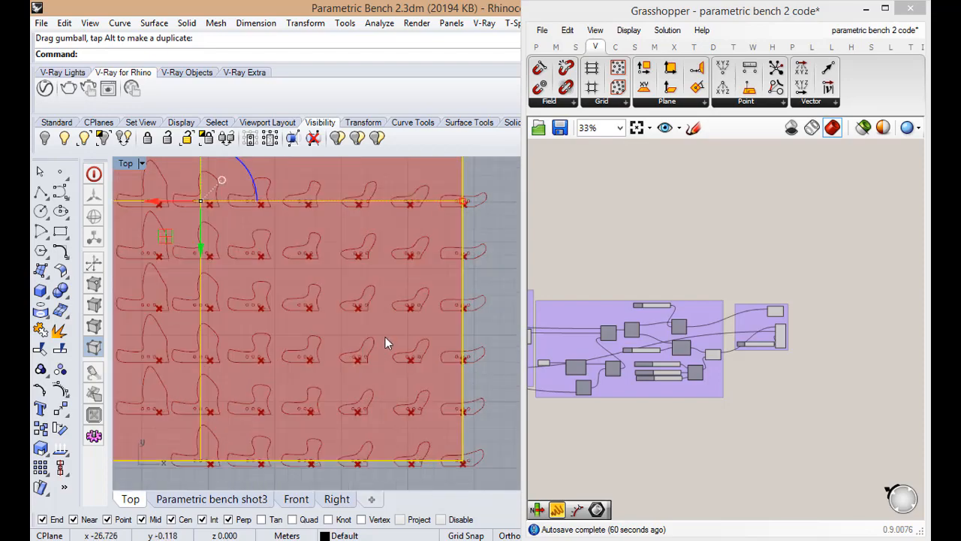
scroll(386, 361, down, 7)
click(420, 252)
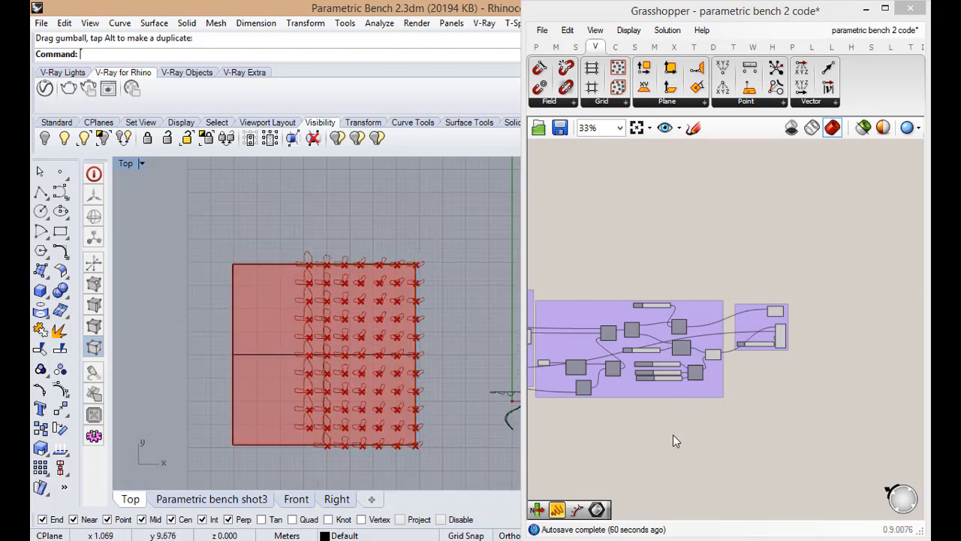
Try to bake the rib outlines from the Wires component, and cut the current selection in Rhino
scroll(673, 434, up, 6)
click(873, 267)
key(space)
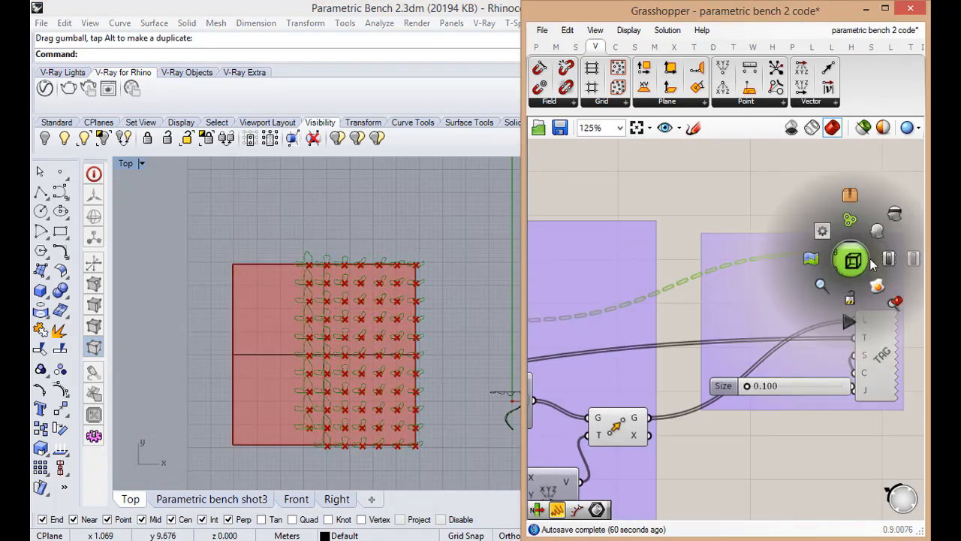
click(877, 288)
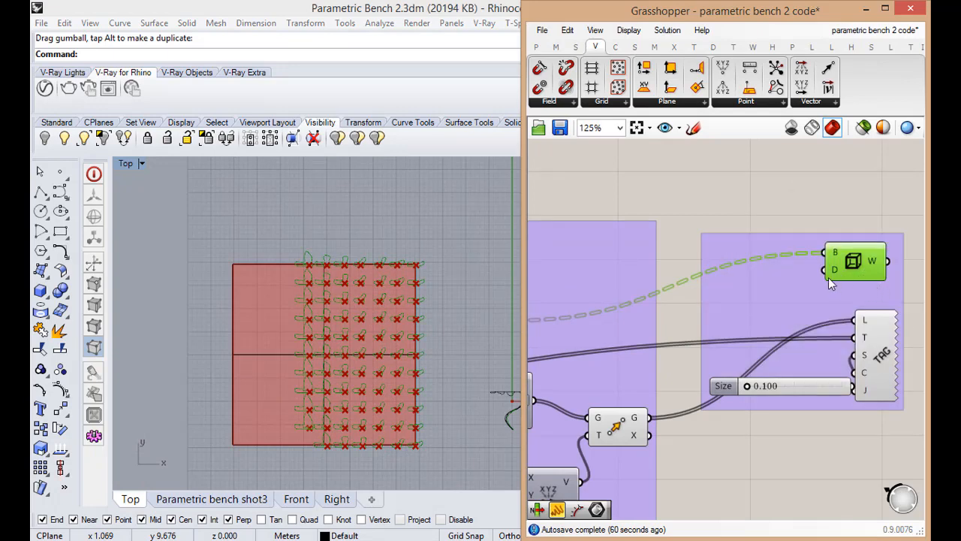
click(441, 233)
key(ctrl+x)
click(771, 196)
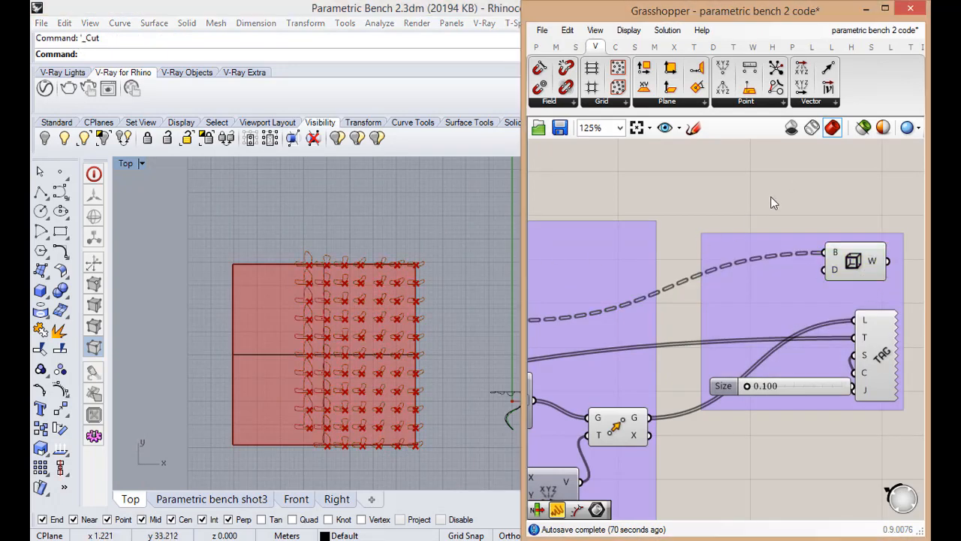
Bake the rib outlines from the Wires component onto the Default layer with grouping enabled
click(408, 266)
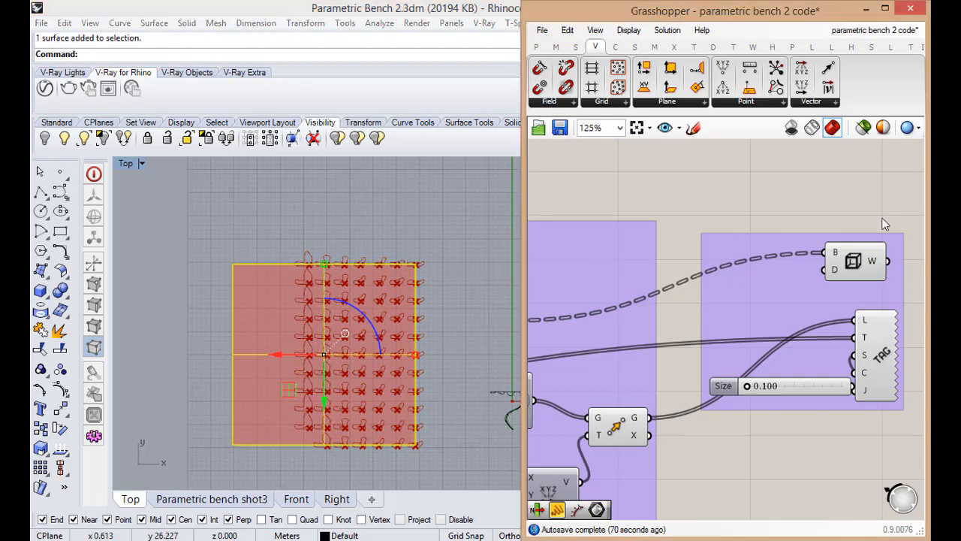
click(856, 260)
right_click(856, 259)
click(841, 322)
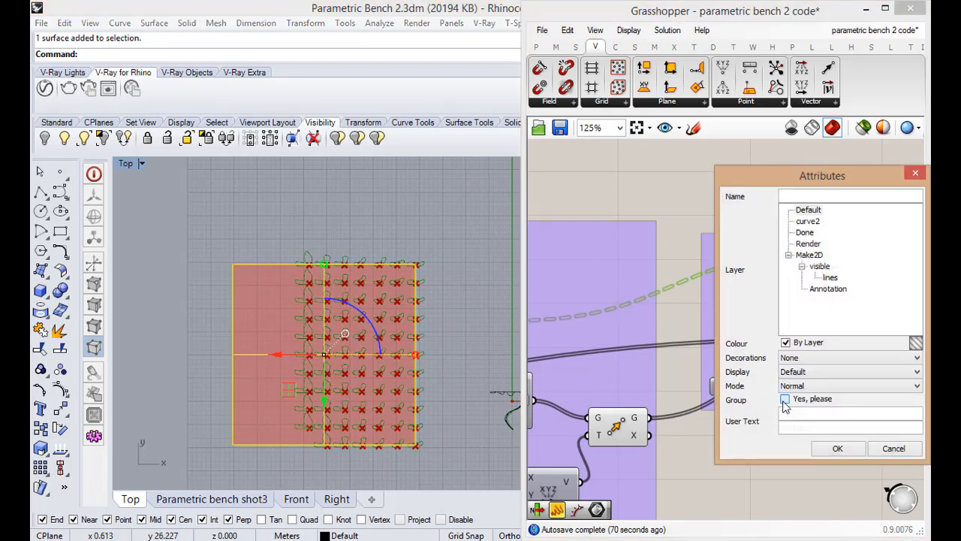
click(808, 210)
click(836, 449)
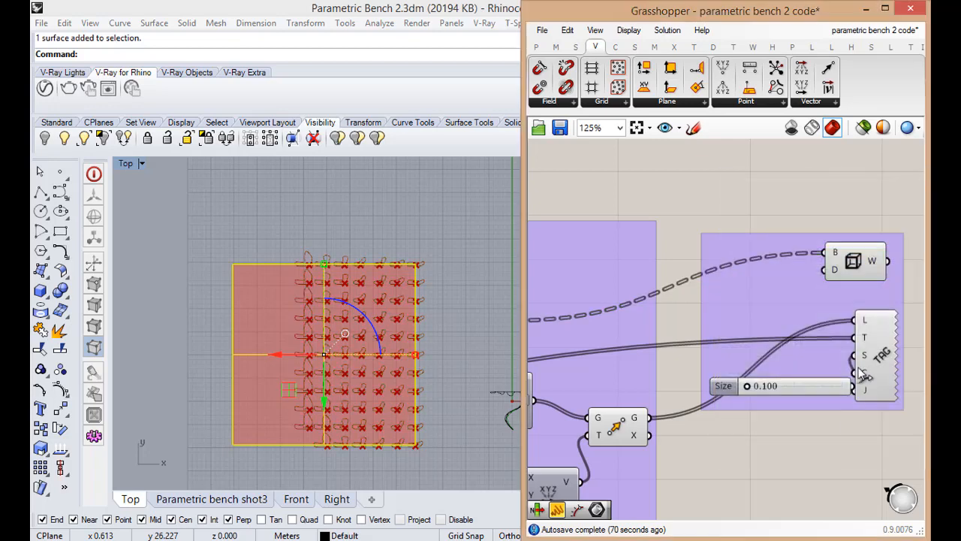
Bake the numbered 3D text tags with grouping enabled
right_click(882, 337)
click(818, 391)
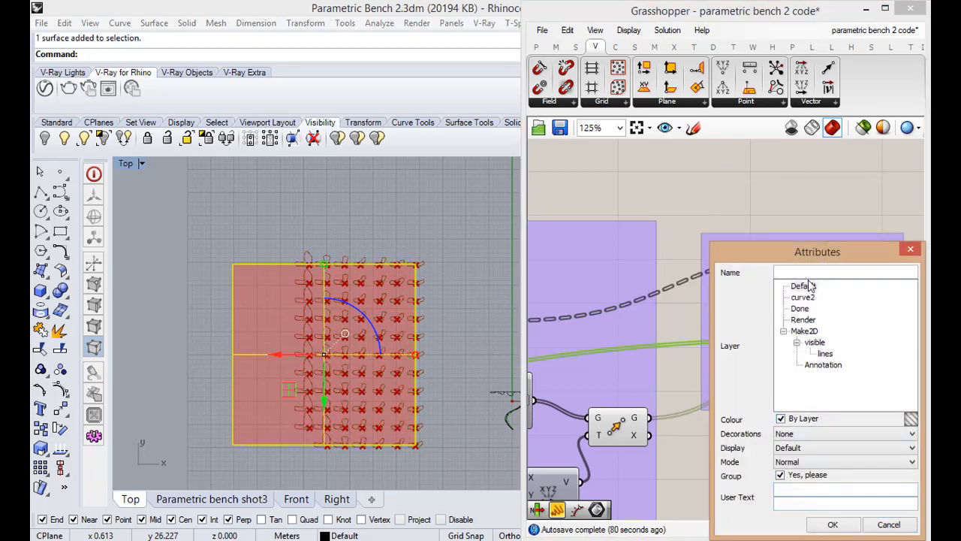
click(833, 524)
click(487, 390)
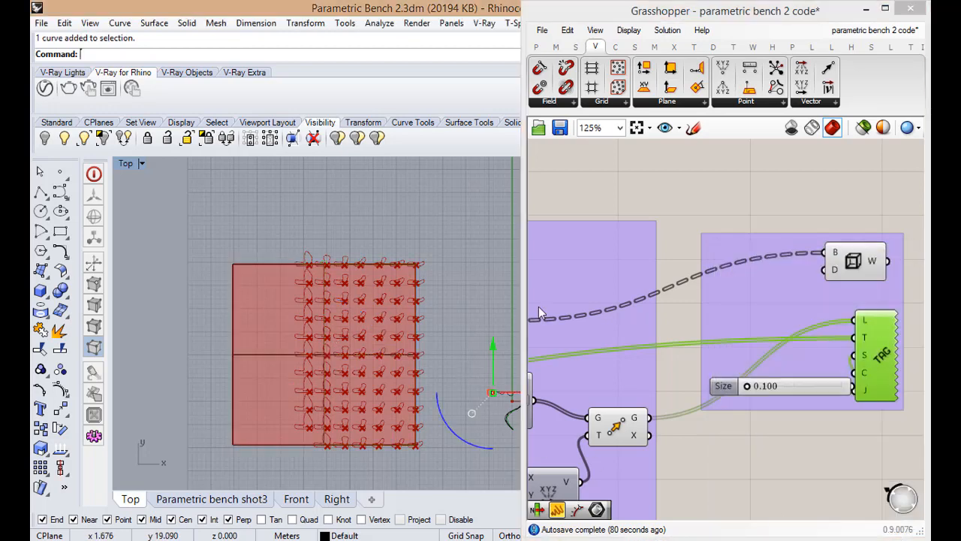
Turn off the preview of the components in the last group, which holds the Wires component and the text tags
click(746, 415)
scroll(792, 356, down, 4)
drag(751, 285, 873, 446)
middle_click(850, 442)
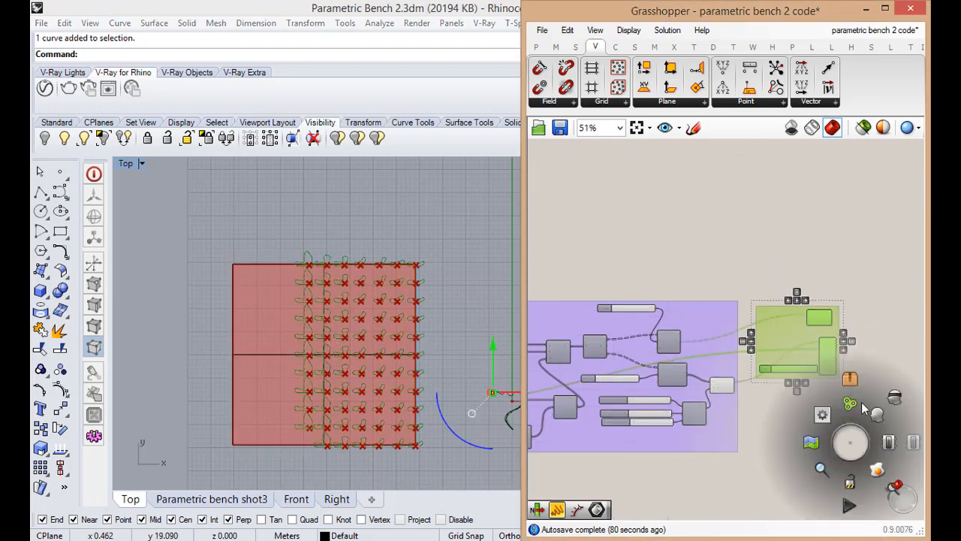
scroll(833, 304, down, 3)
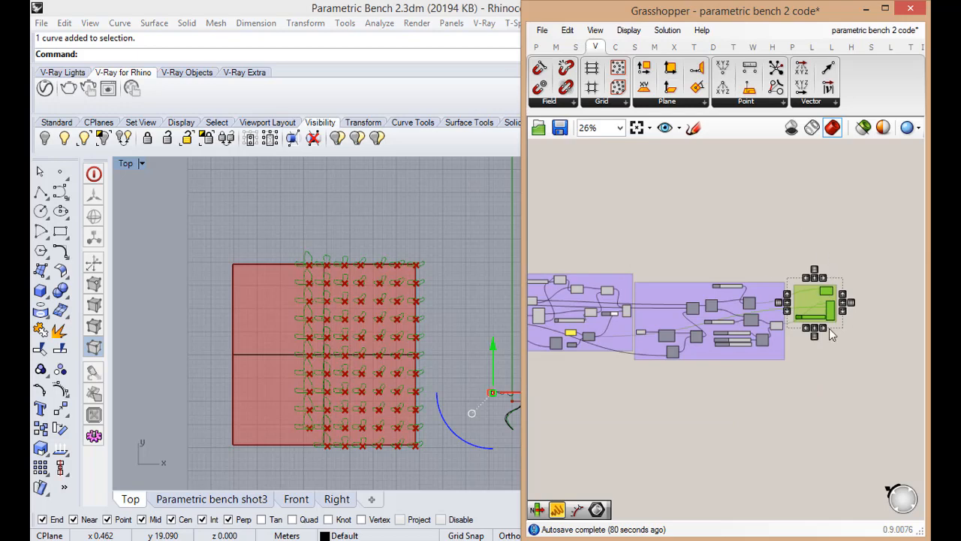
middle_click(832, 329)
click(855, 301)
click(782, 398)
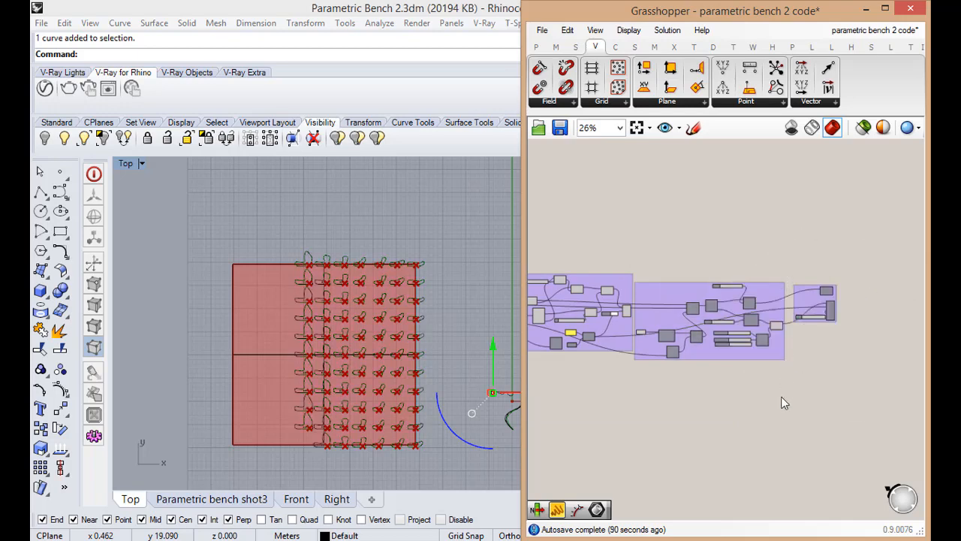
Select the baked rib outlines together with the numbered text tags and group them
click(306, 247)
scroll(311, 262, up, 20)
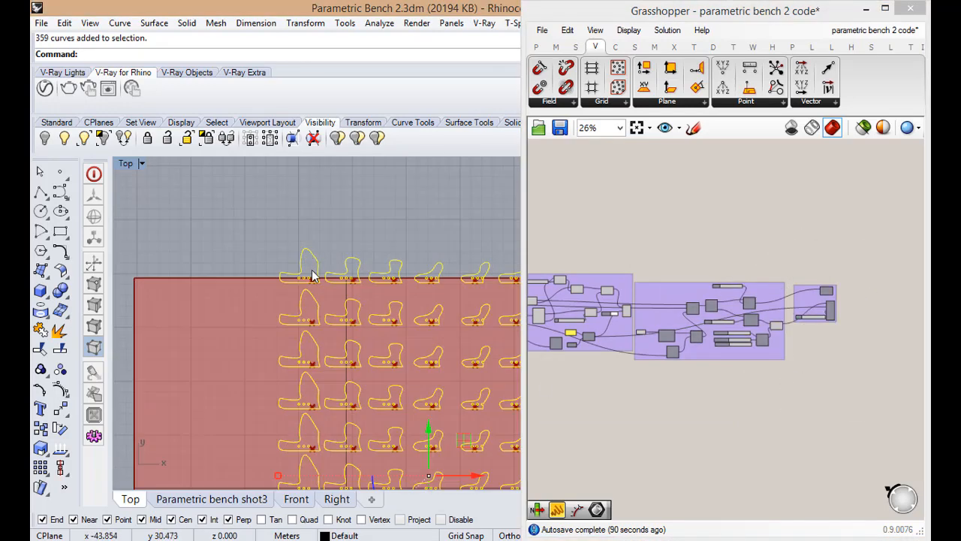
shift+click(345, 334)
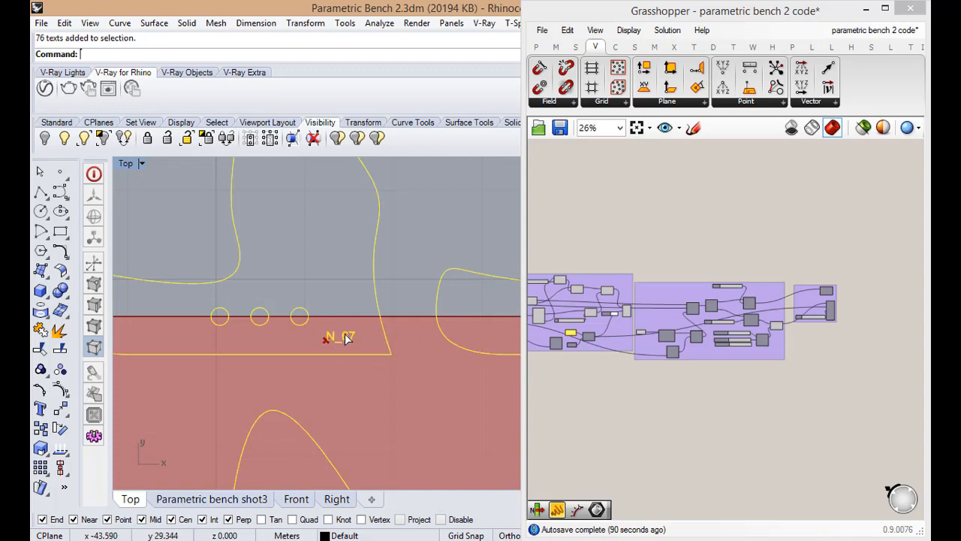
click(60, 371)
Move the grouped outlines and tags in the negative X direction, clear of the base surface, and deselect them
scroll(263, 349, down, 10)
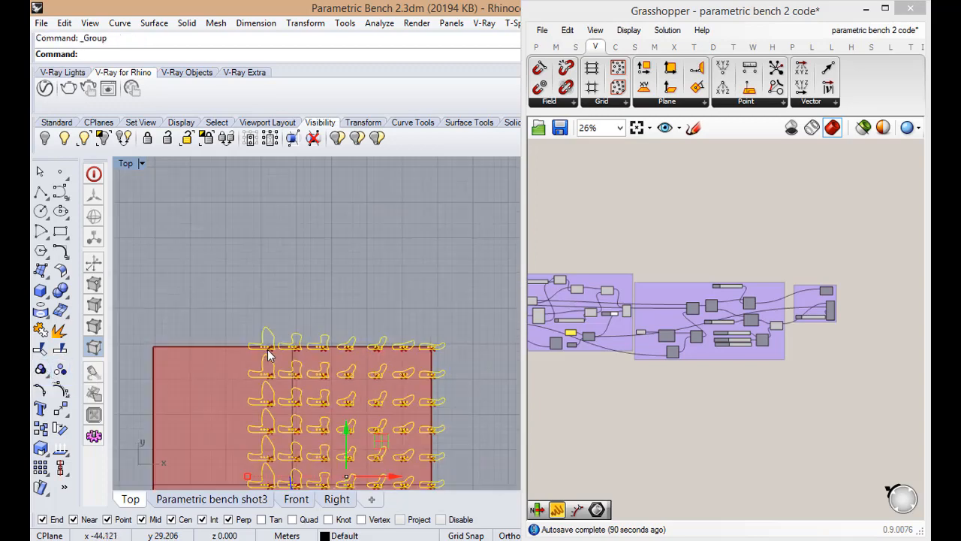
scroll(268, 349, down, 12)
scroll(282, 352, up, 4)
scroll(319, 390, down, 4)
drag(337, 391, 236, 393)
click(159, 436)
scroll(312, 434, down, 6)
scroll(291, 452, up, 16)
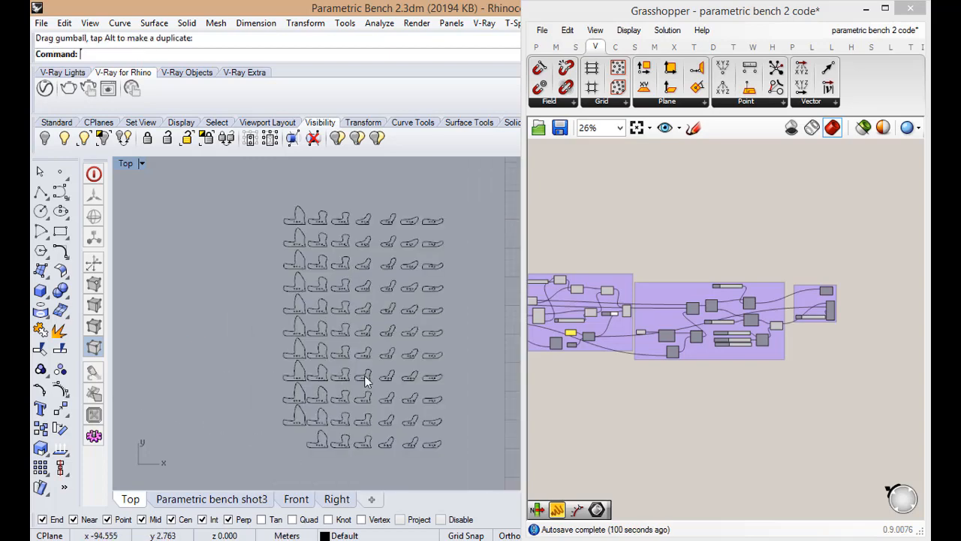
scroll(425, 336, up, 8)
scroll(447, 328, down, 7)
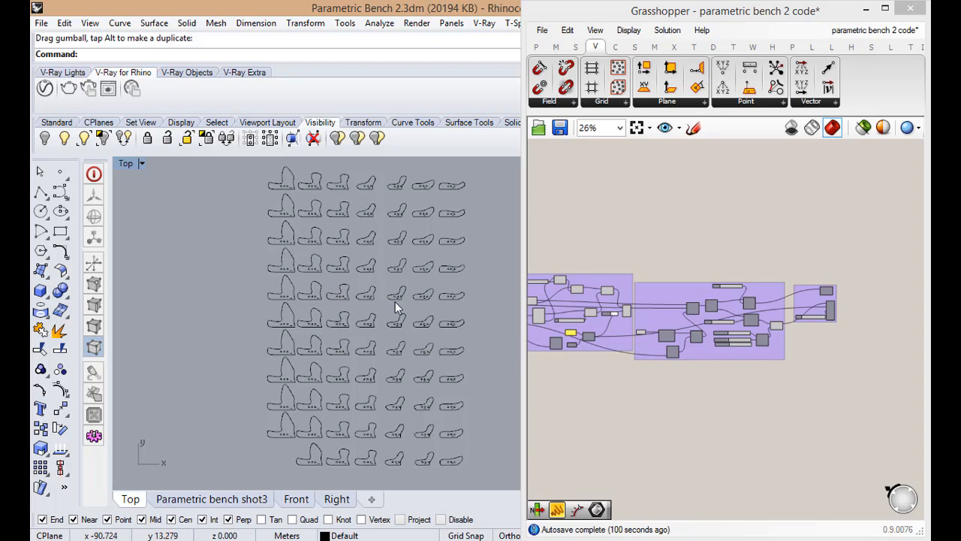
Start exporting the rib outlines and tags with the AutoCAD Drawing Exchange (*.dxf) file type, and cancel the export
click(42, 23)
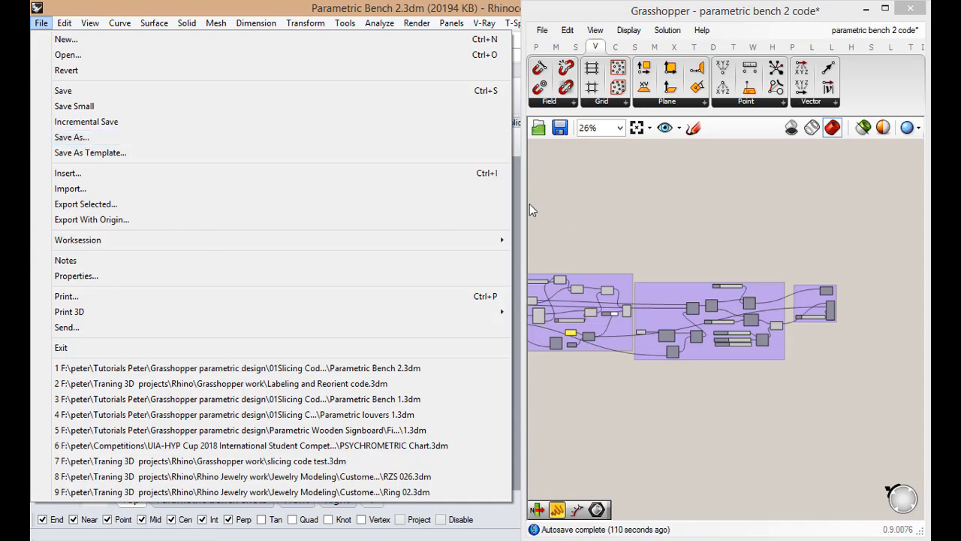
click(168, 200)
scroll(321, 449, up, 6)
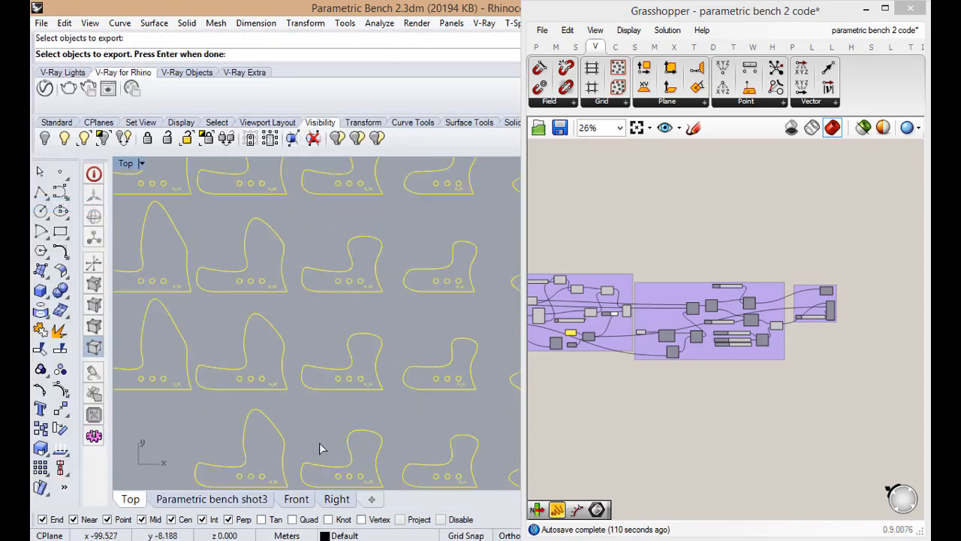
scroll(319, 406, down, 9)
key(Return)
click(281, 440)
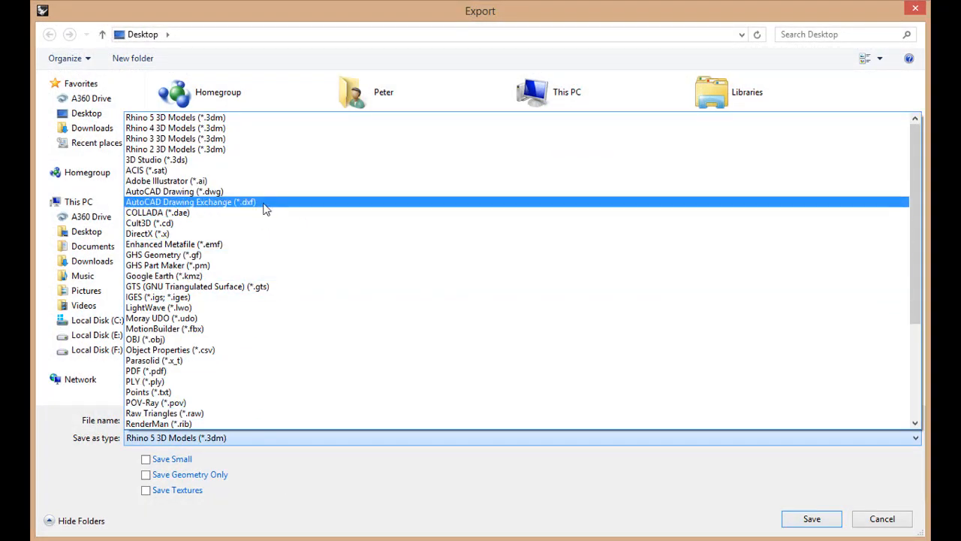
click(259, 202)
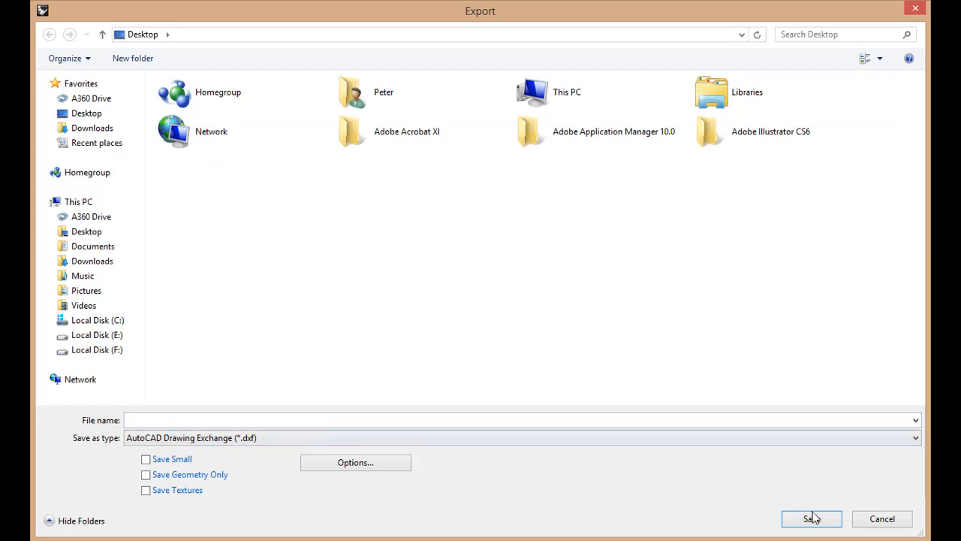
click(881, 523)
Select the whole group of flat rib outlines and numbered tags beside the base surface
scroll(366, 420, up, 5)
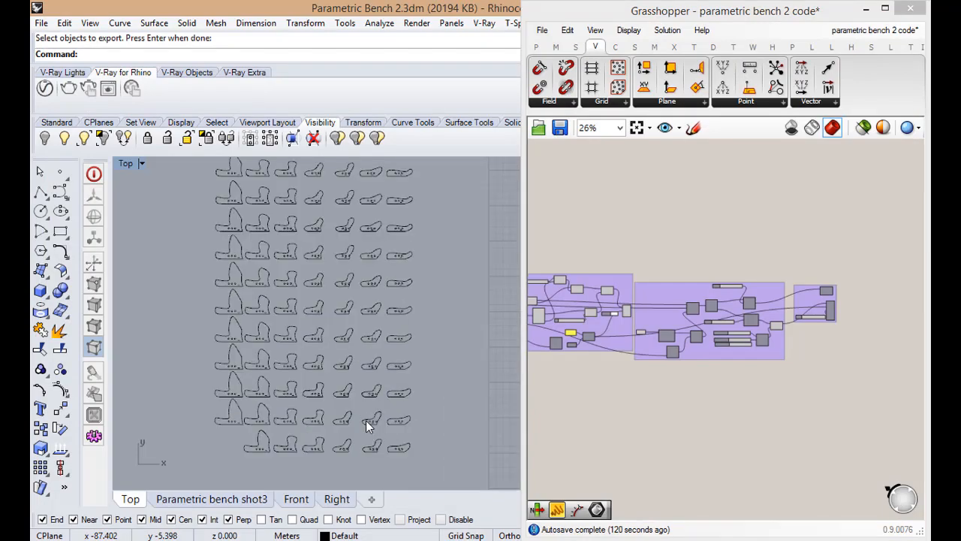
scroll(375, 379, down, 4)
scroll(330, 325, up, 4)
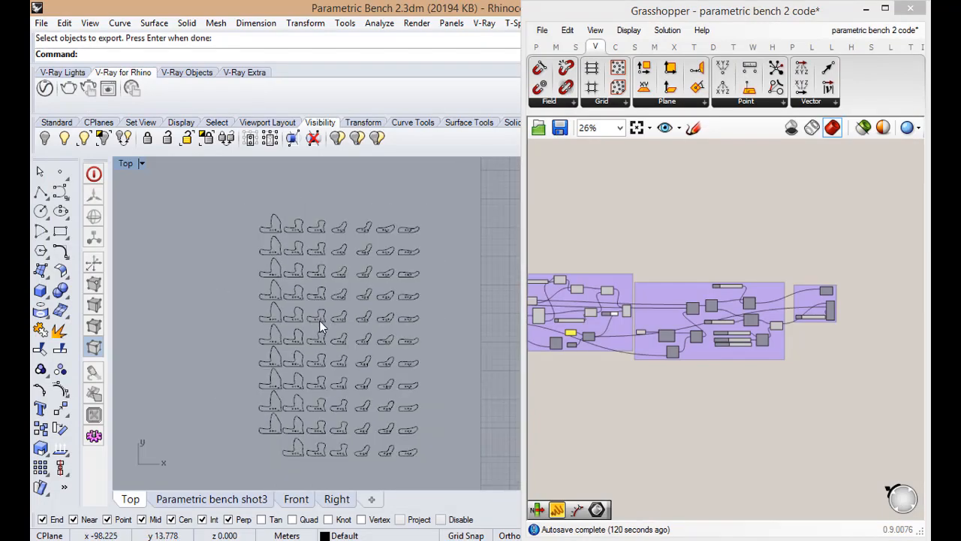
scroll(305, 417, down, 4)
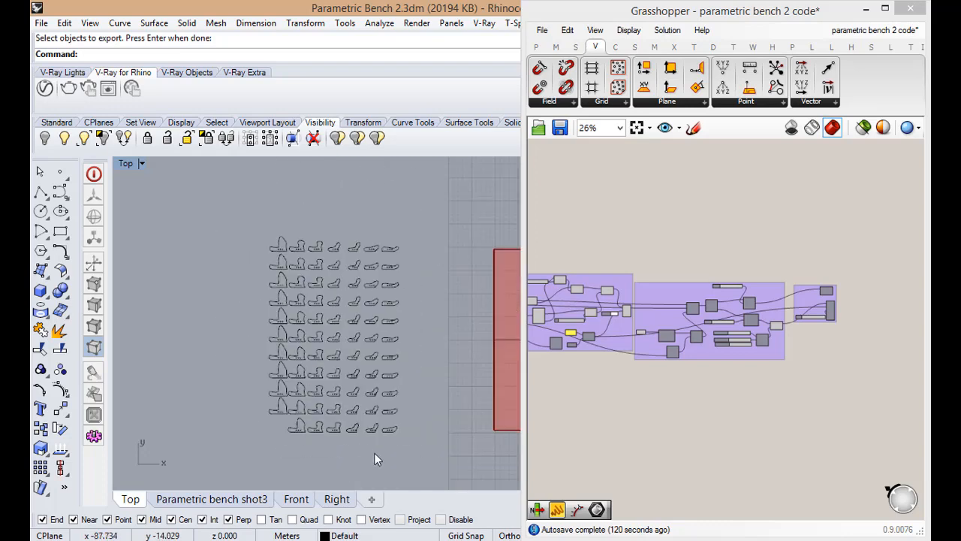
key(ctrl+a)
scroll(342, 404, down, 5)
scroll(397, 397, up, 4)
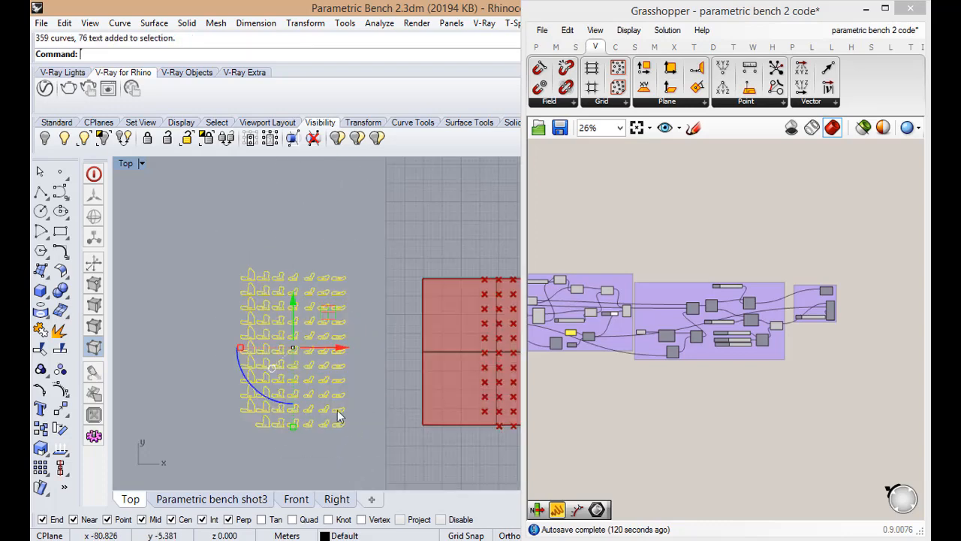
scroll(268, 401, up, 4)
scroll(293, 434, down, 1)
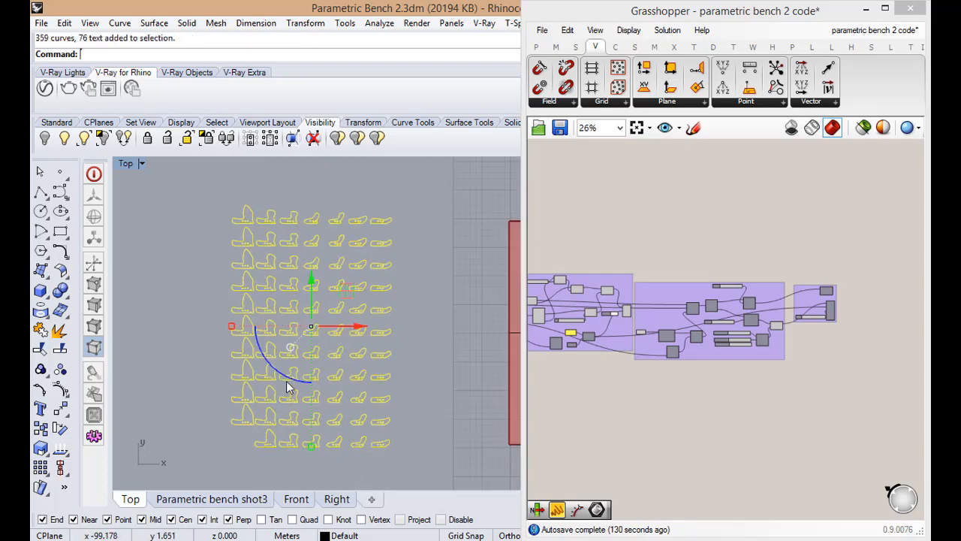